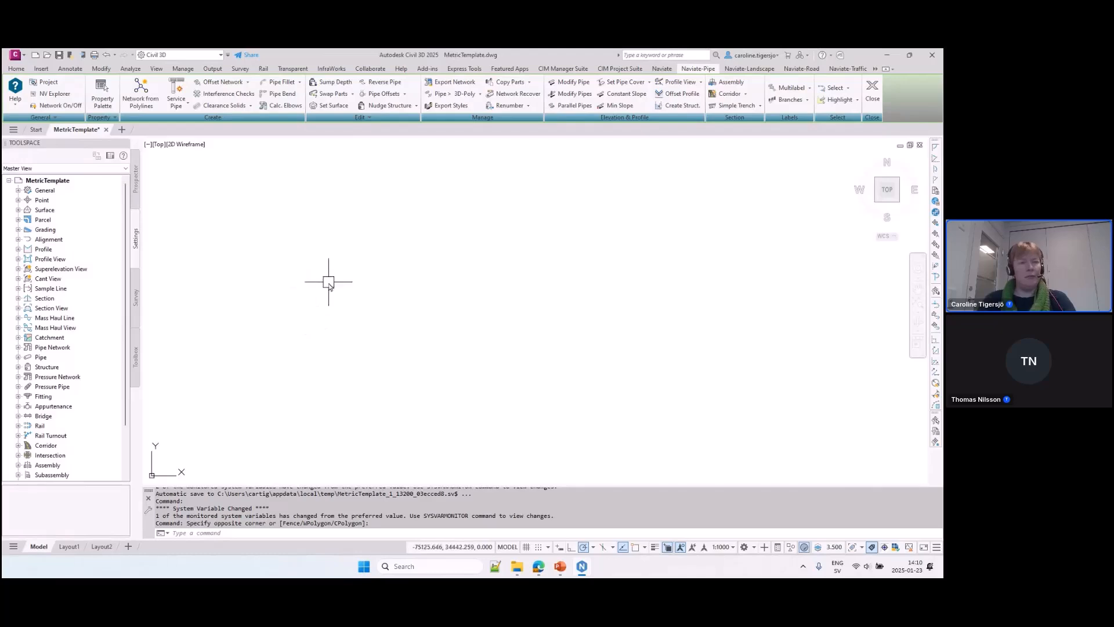
# Save the drawing on the Desktop as MetricTemplate_afterCopy.dwg, replacing the existing file.
pyautogui.click(382, 259)
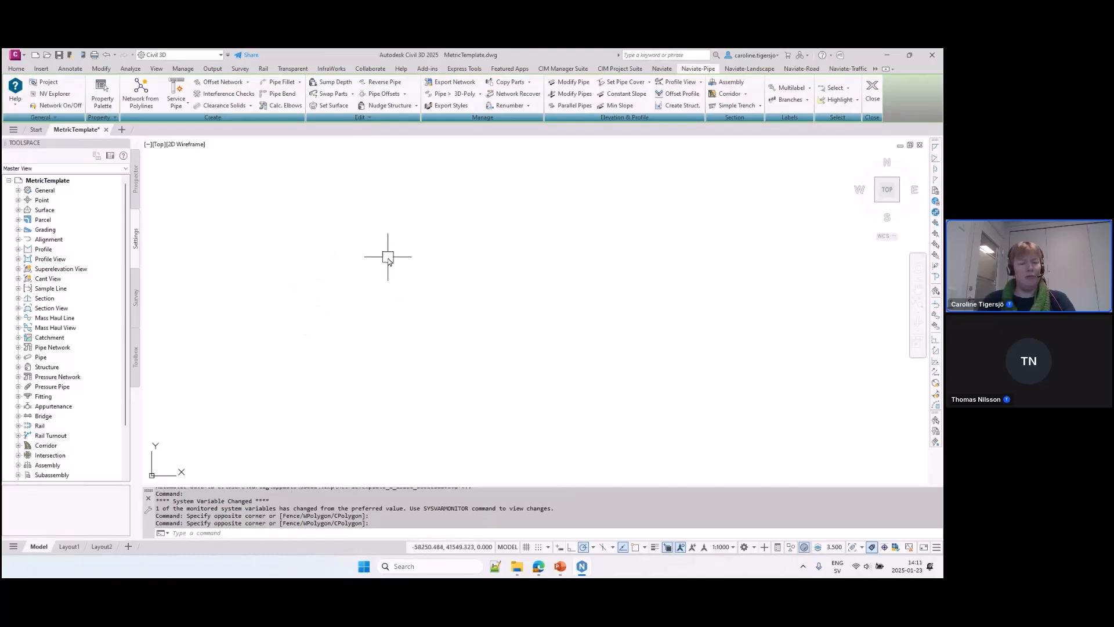
pyautogui.hotkey('ctrl', 'shift', 's')
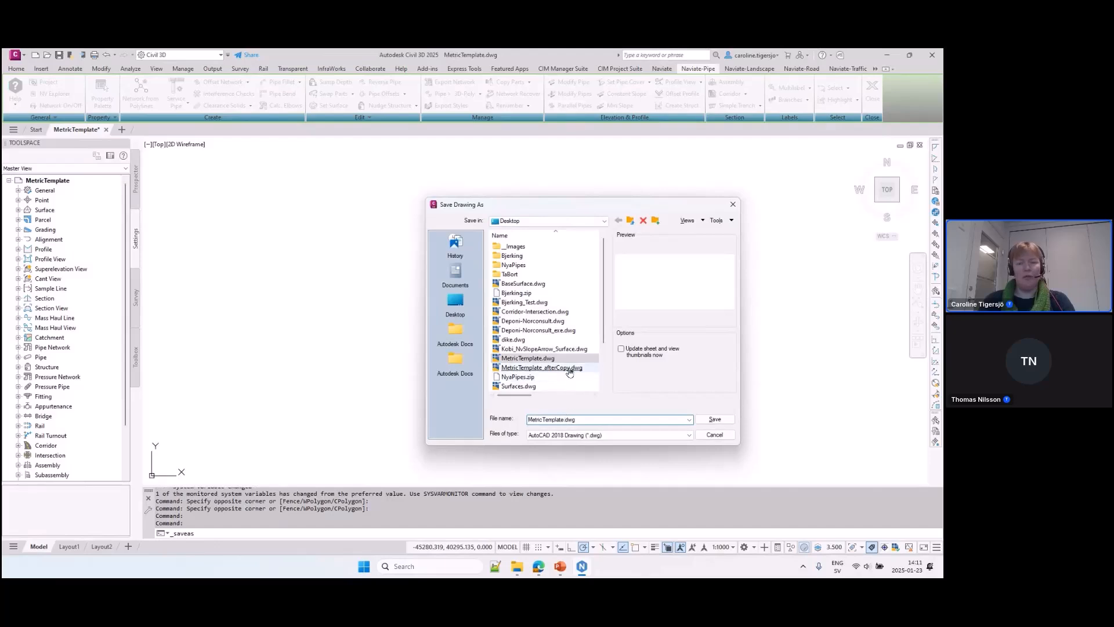
pyautogui.doubleClick(541, 367)
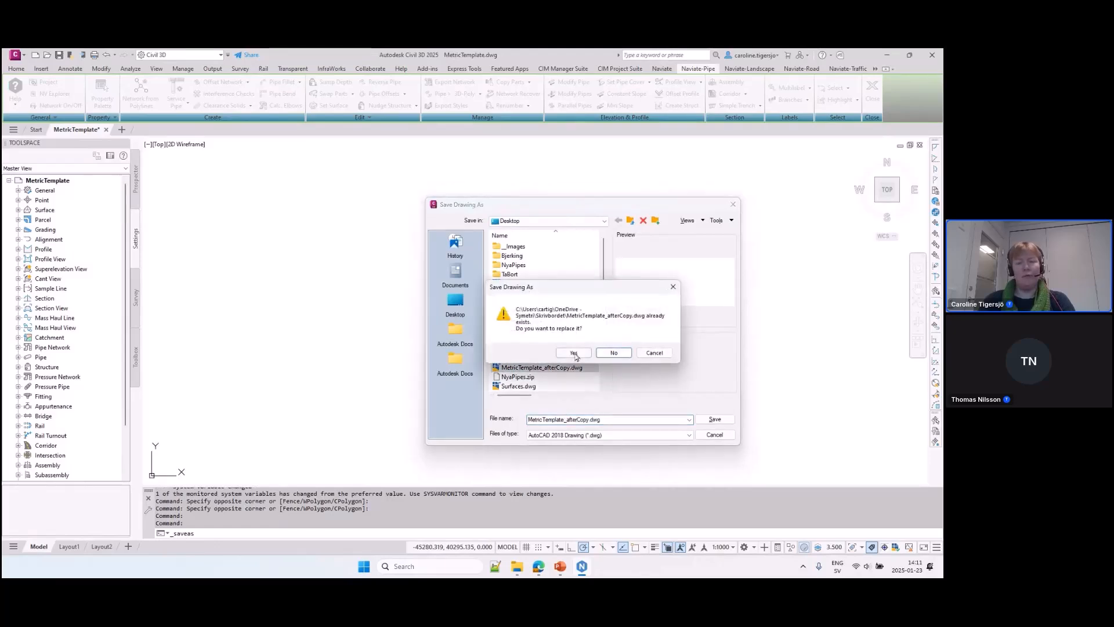
pyautogui.click(574, 353)
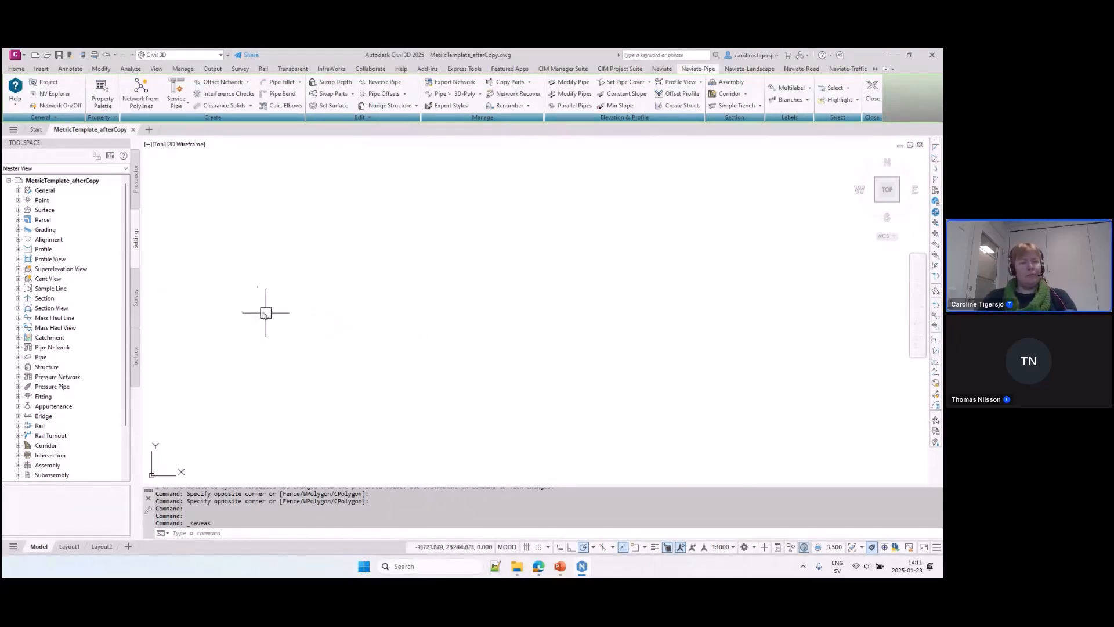
# Examine the pipe and structure families in the Sanitary Sewer pipe network parts list, and close it without changes.
pyautogui.click(18, 347)
pyautogui.click(27, 357)
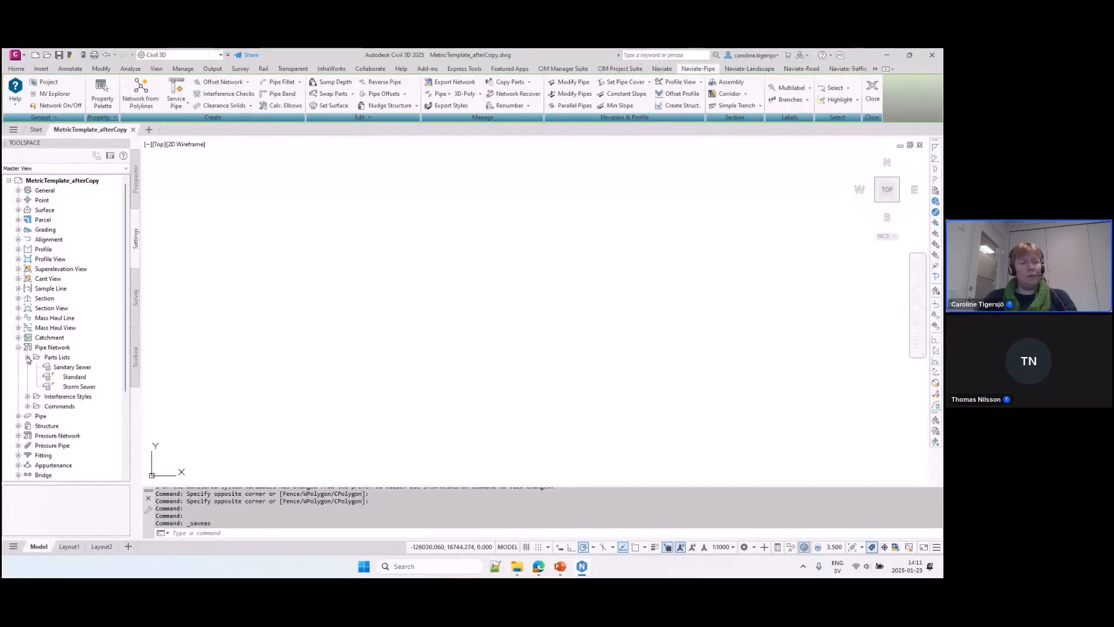
pyautogui.click(74, 369)
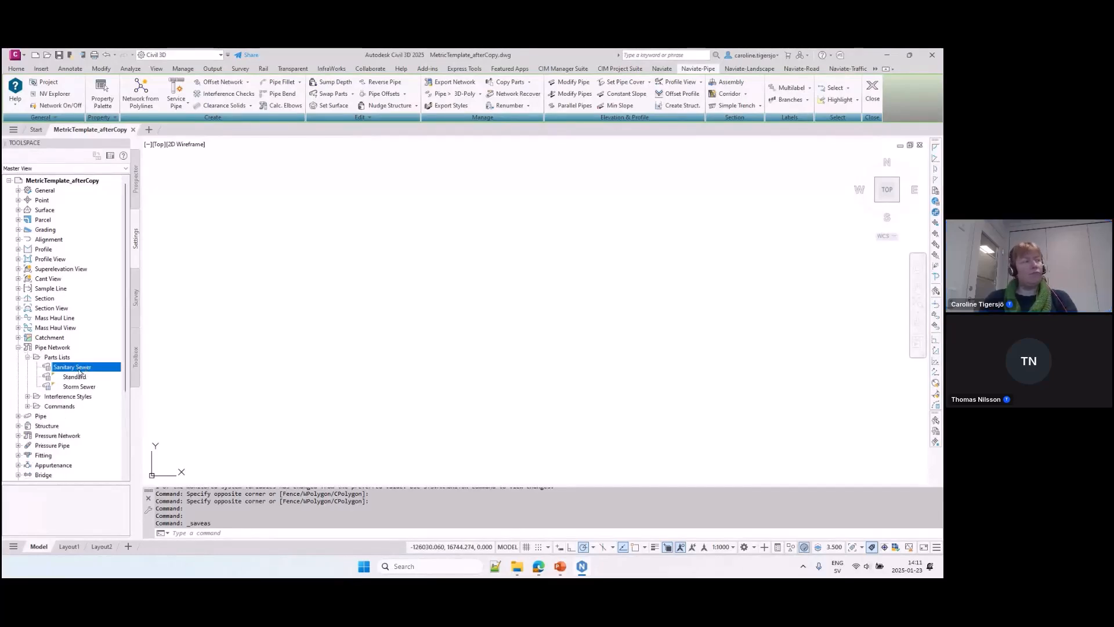
pyautogui.click(82, 387)
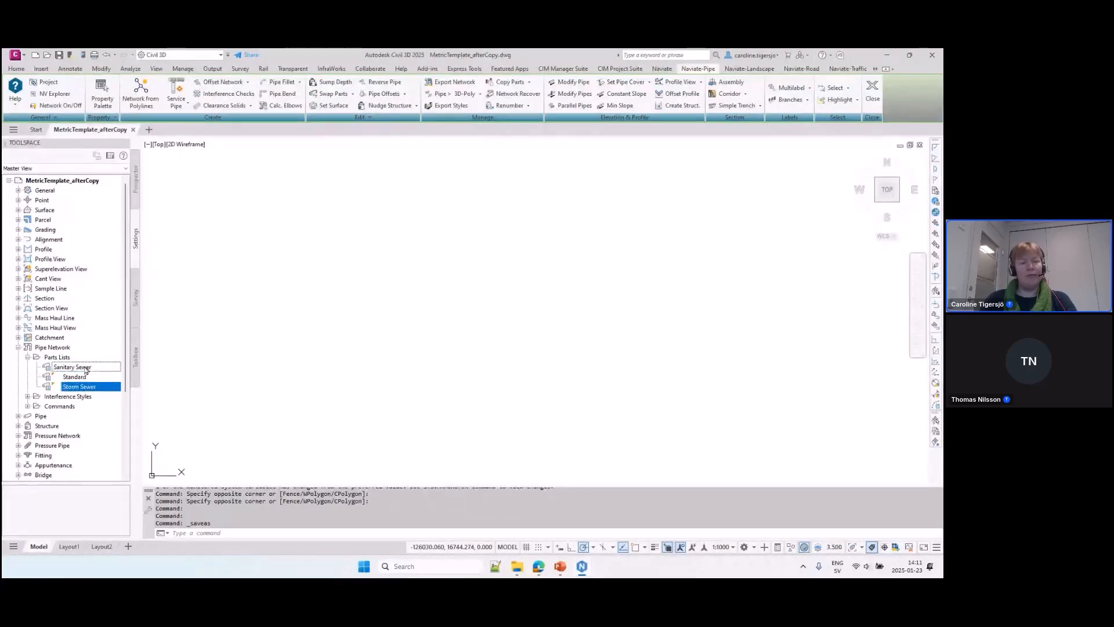
pyautogui.doubleClick(72, 367)
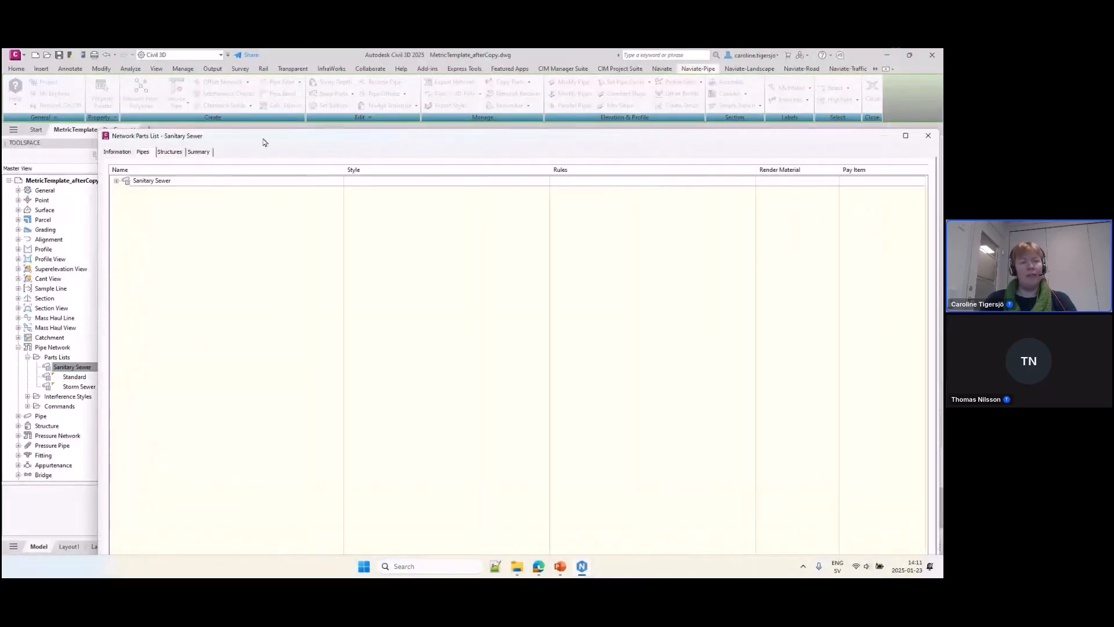
pyautogui.moveTo(113, 138); pyautogui.dragTo(348, 214)
pyautogui.moveTo(438, 221); pyautogui.dragTo(204, 94)
pyautogui.click(103, 137)
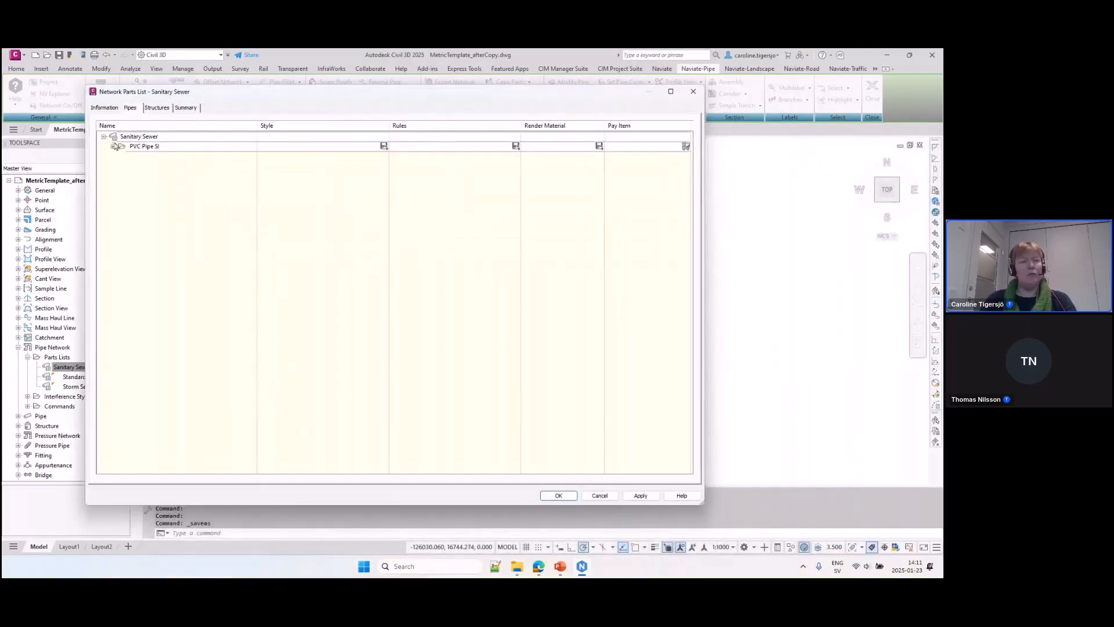
pyautogui.click(157, 107)
pyautogui.click(104, 137)
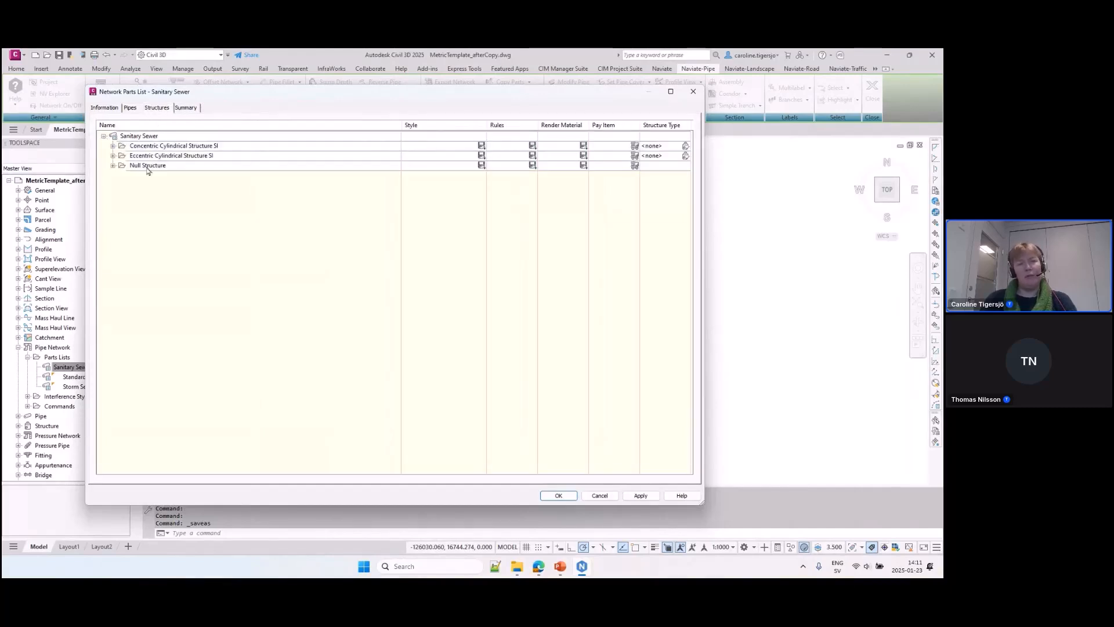
pyautogui.click(598, 496)
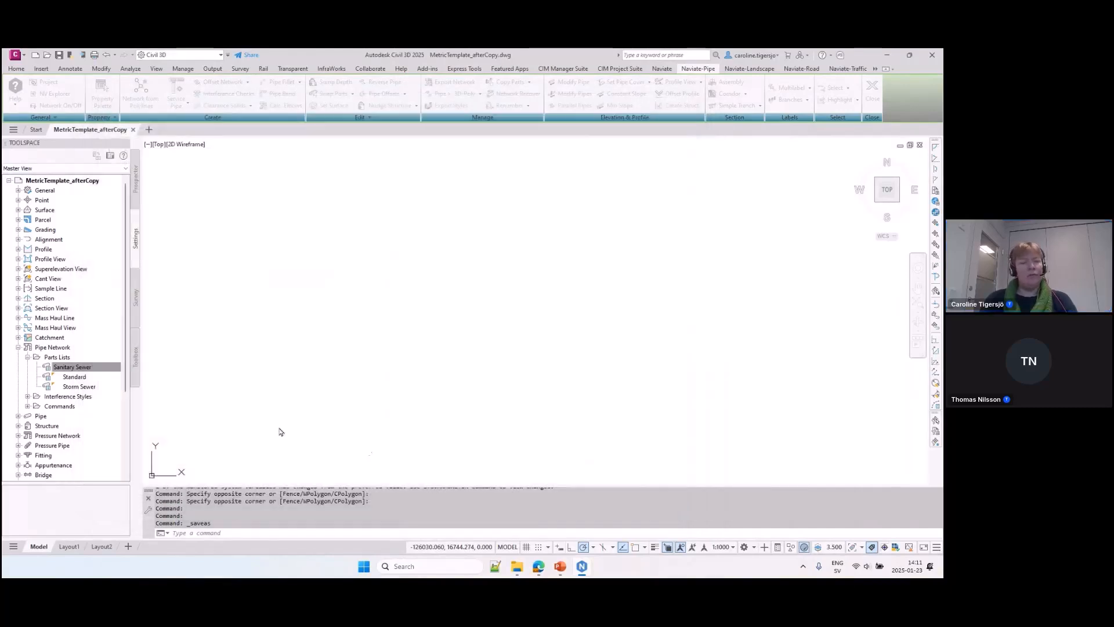
# Examine the structure and pipe families in the Storm Sewer parts list, and close it without changes.
pyautogui.click(96, 387)
pyautogui.doubleClick(78, 387)
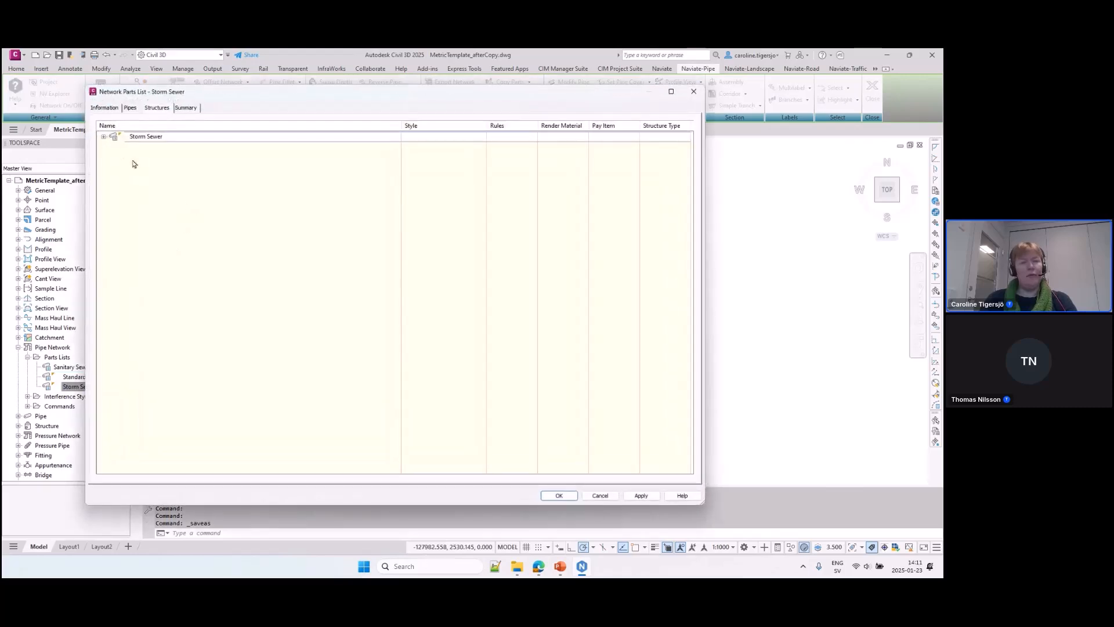
pyautogui.click(104, 137)
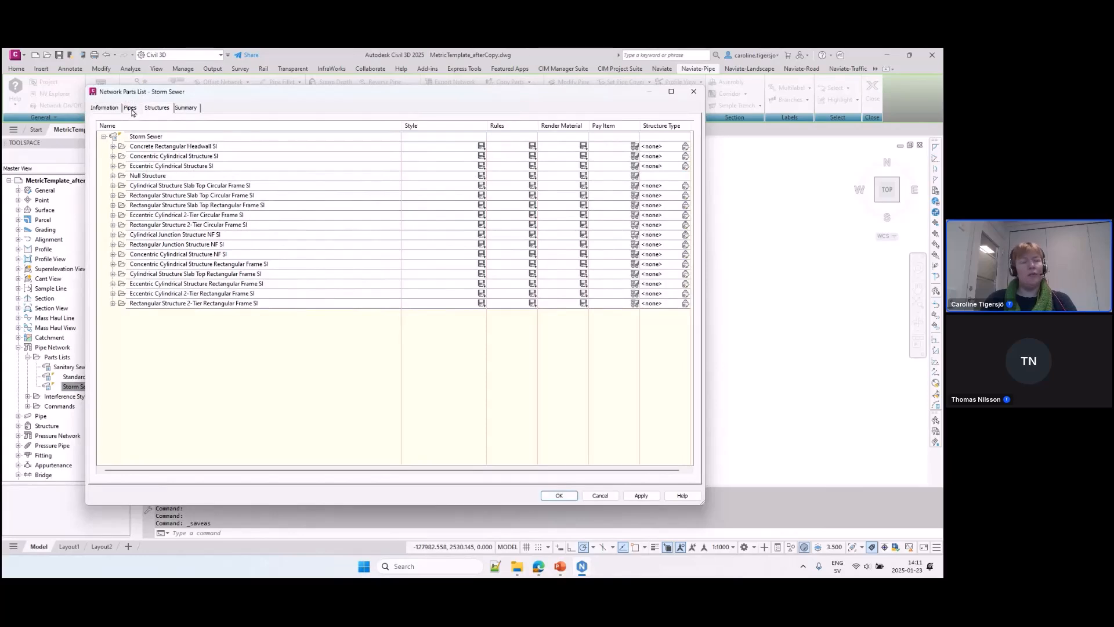
pyautogui.click(130, 108)
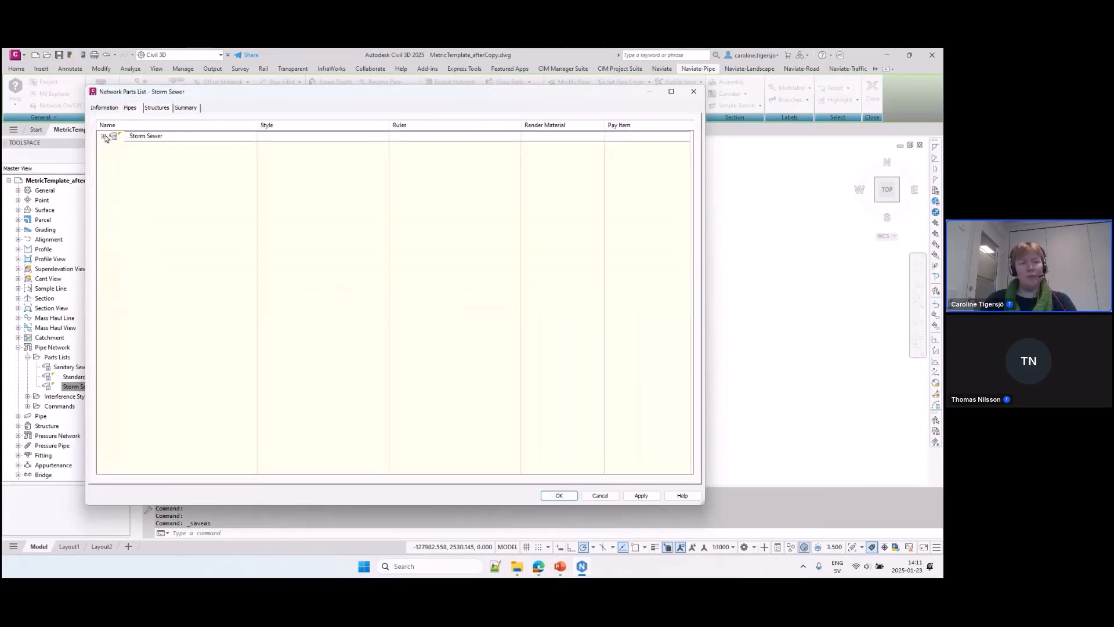
pyautogui.click(104, 136)
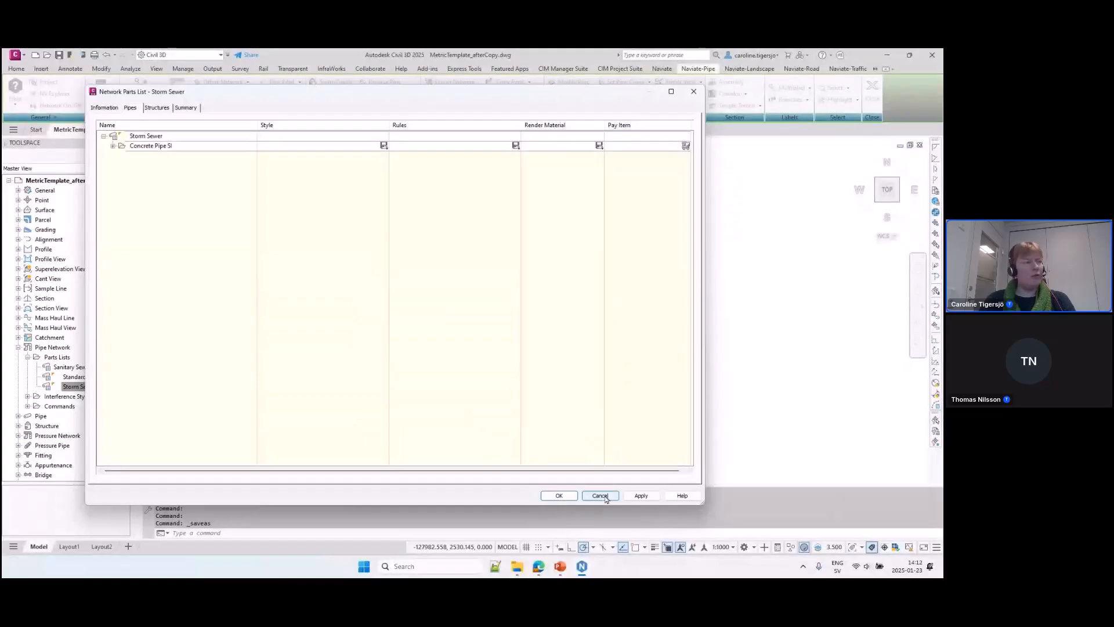
pyautogui.click(600, 496)
# Create a copy of the Sanitary Sewer parts list named "My Parts List".
pyautogui.click(64, 368)
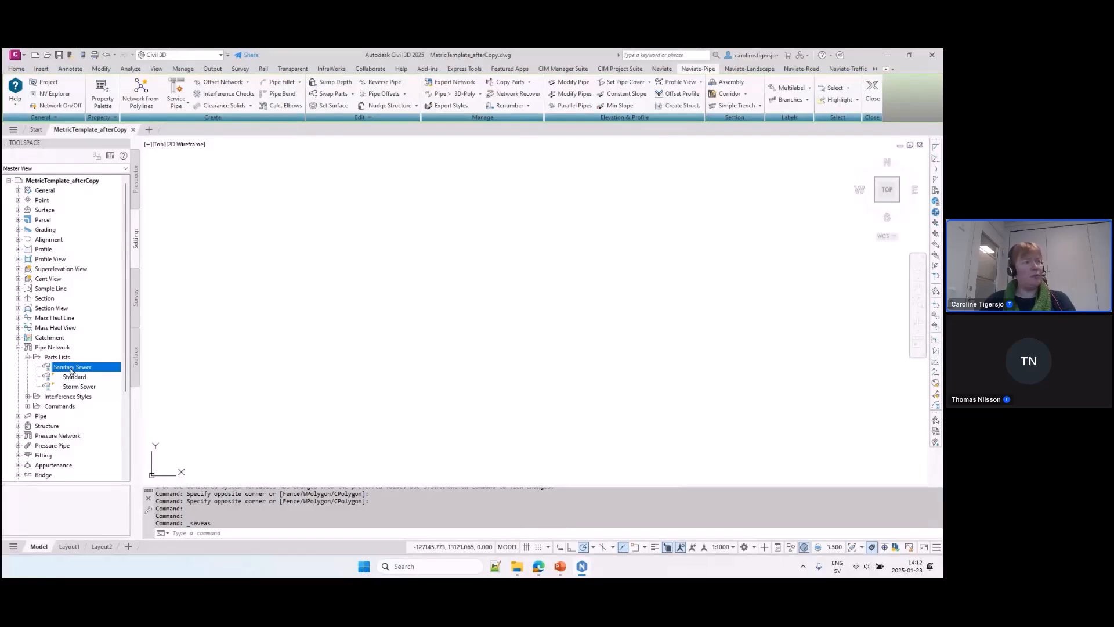
pyautogui.rightClick(70, 369)
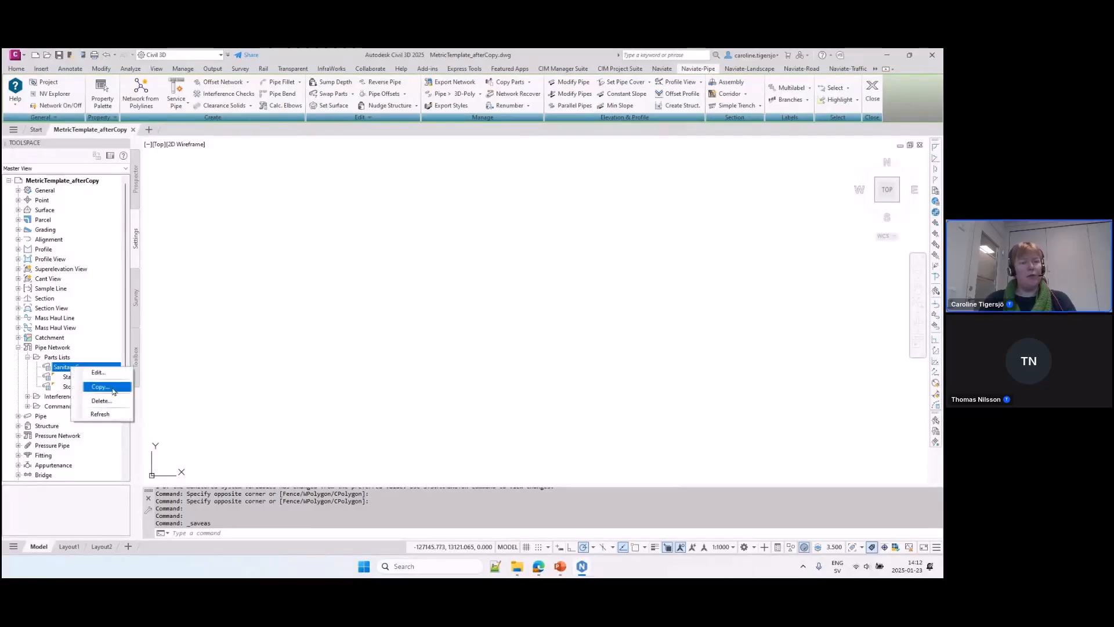
pyautogui.click(100, 387)
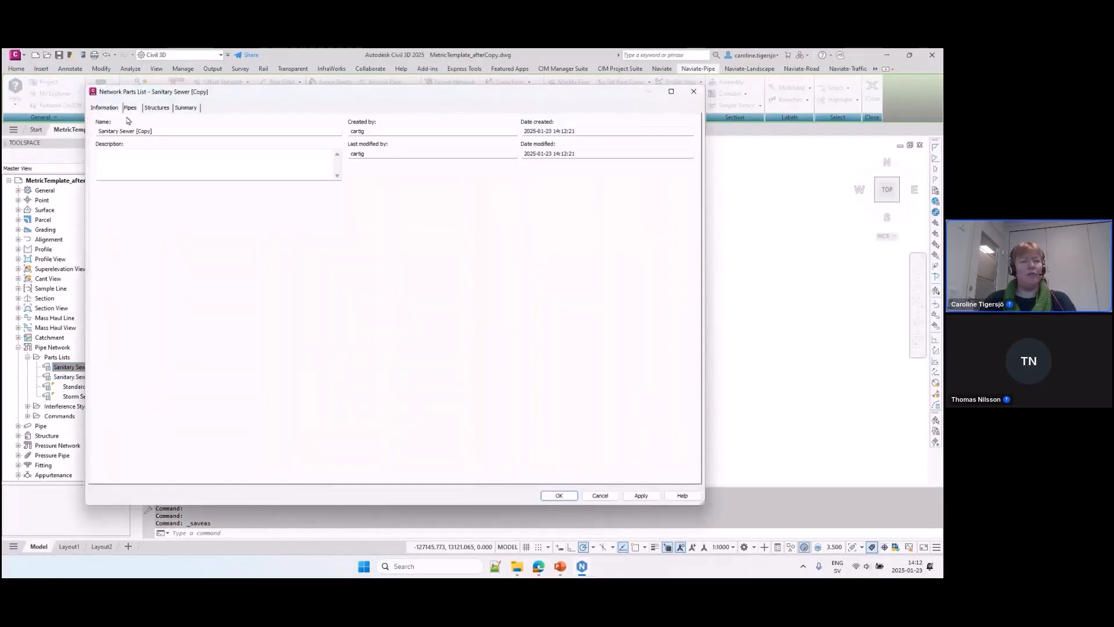
pyautogui.moveTo(155, 130); pyautogui.dragTo(72, 133)
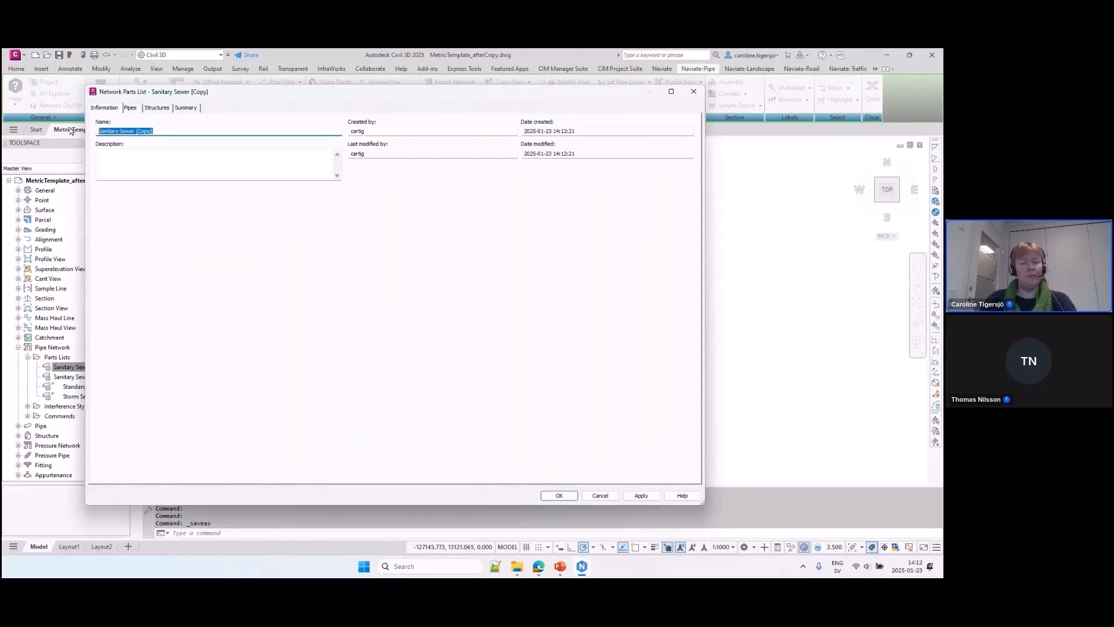
pyautogui.write('My Parts List')
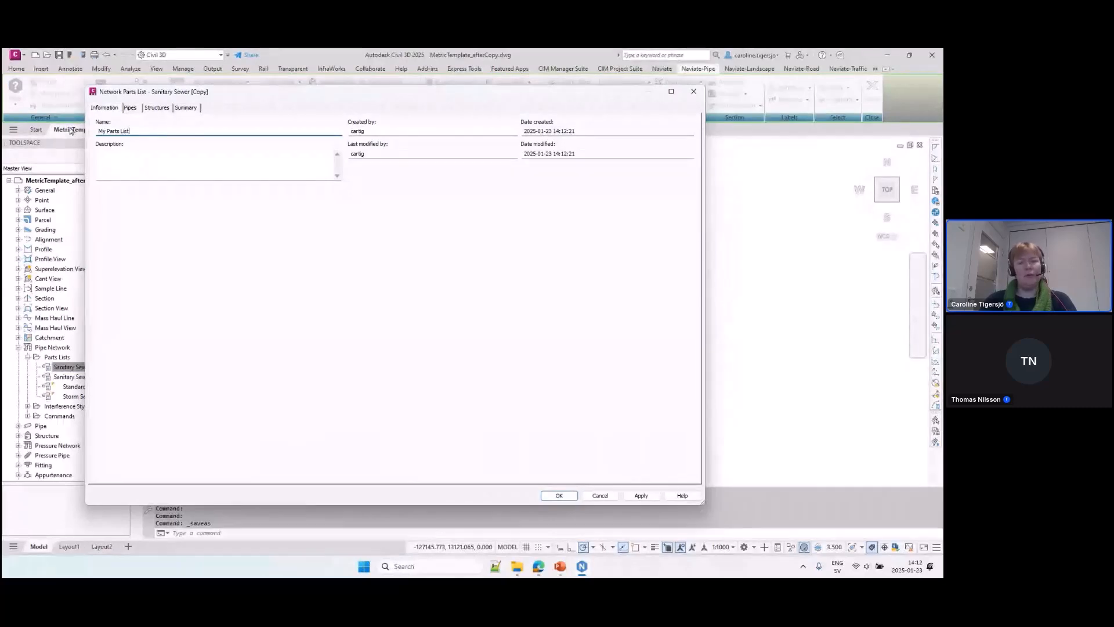
pyautogui.click(130, 107)
pyautogui.click(559, 495)
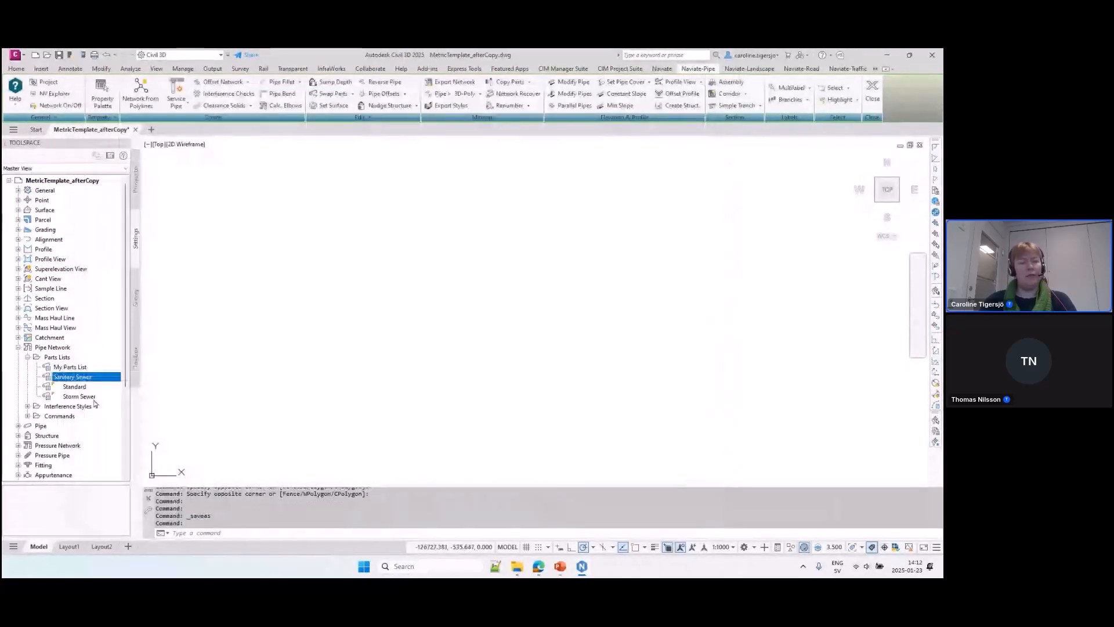
pyautogui.click(75, 367)
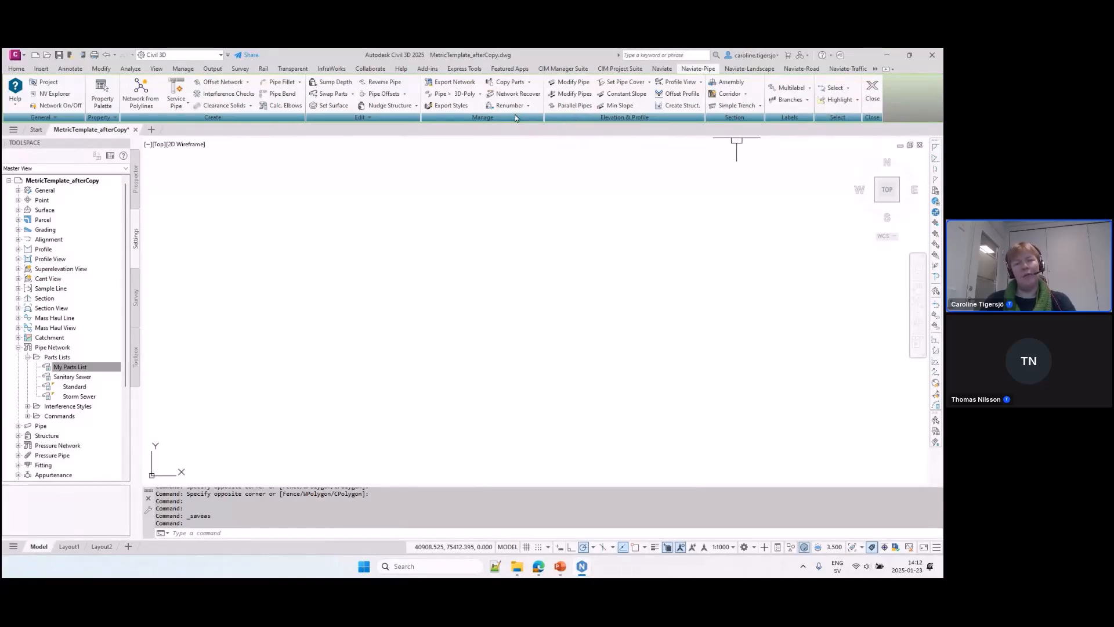
pyautogui.press('ctrl')
pyautogui.press('ctrl')
pyautogui.press('ctrl')
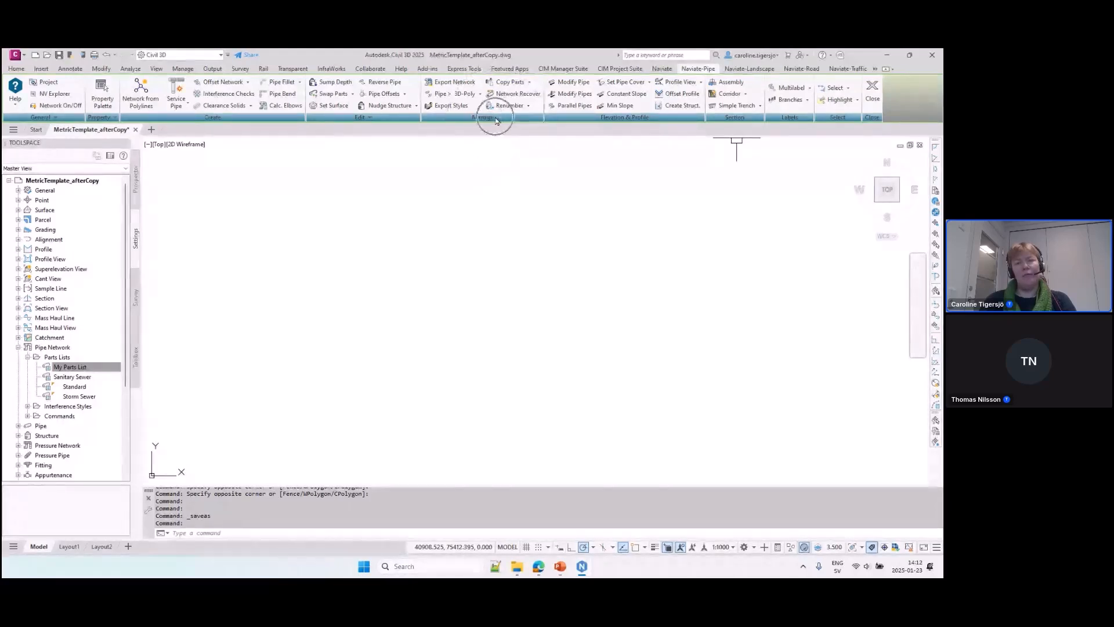
pyautogui.press('ctrl')
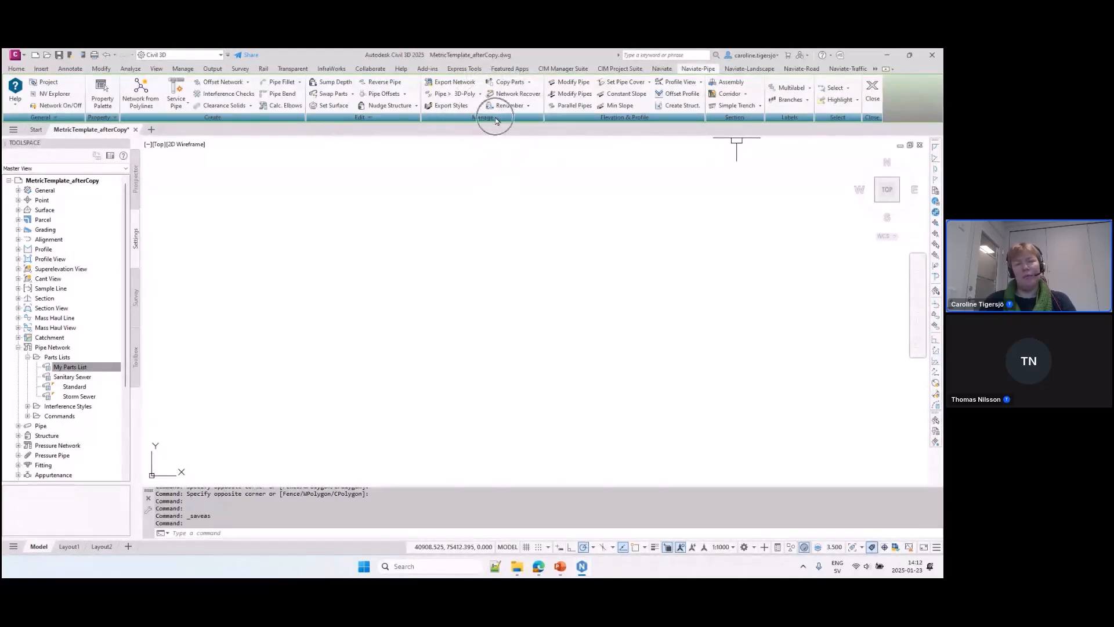
# Copy all sizes of the Concrete Pipe SI family from the Storm Sewer parts list to My Parts List with Copy Parts.
pyautogui.click(527, 84)
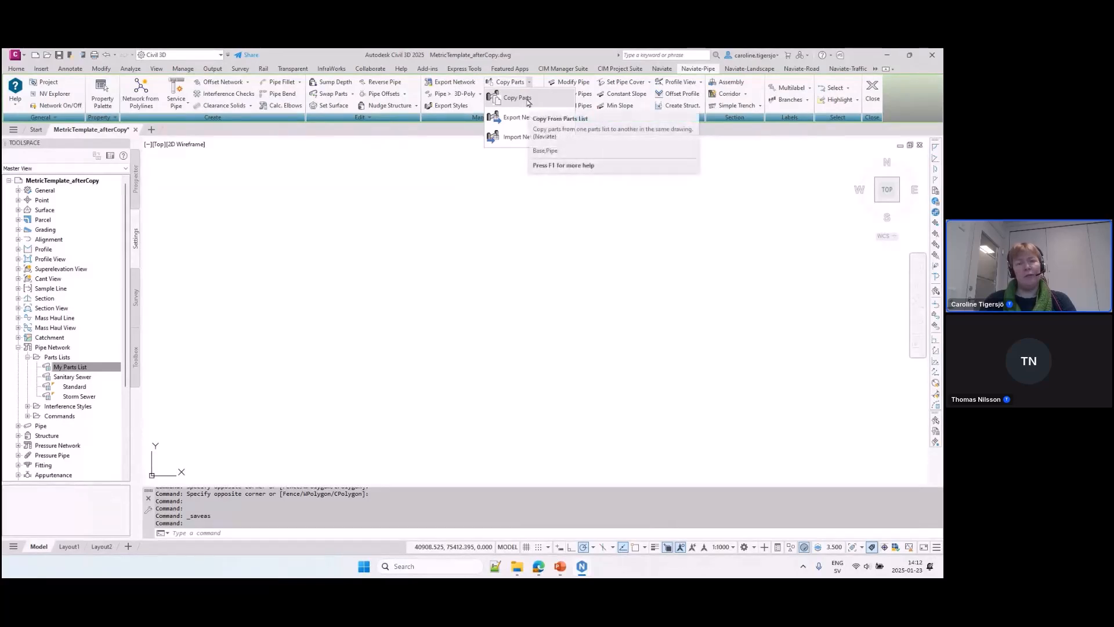
pyautogui.click(528, 99)
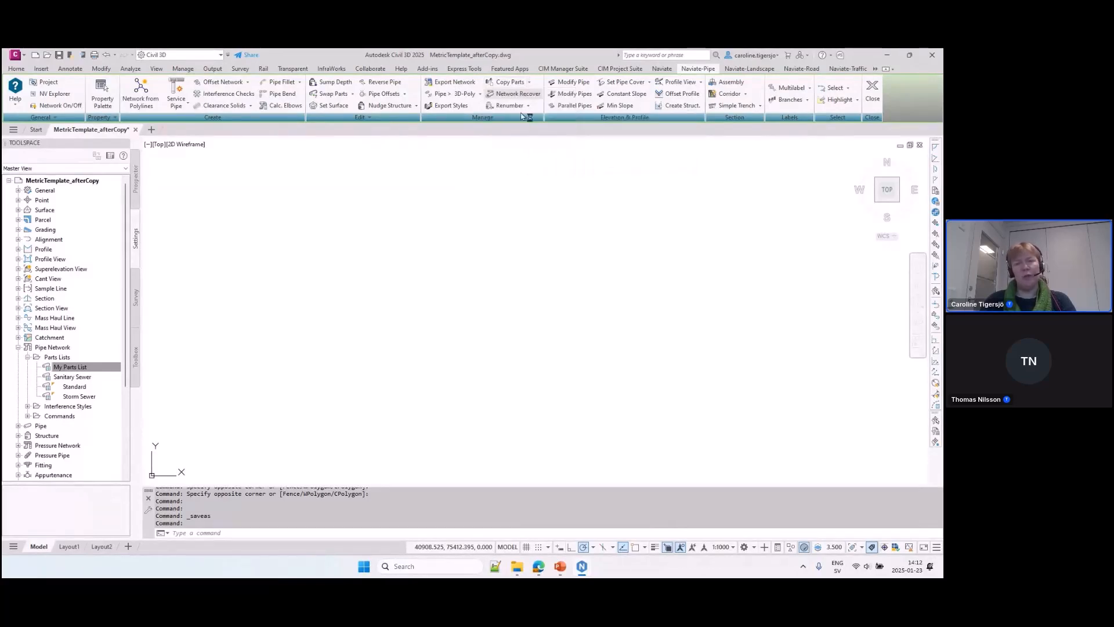
pyautogui.moveTo(336, 161); pyautogui.dragTo(273, 112)
pyautogui.click(233, 134)
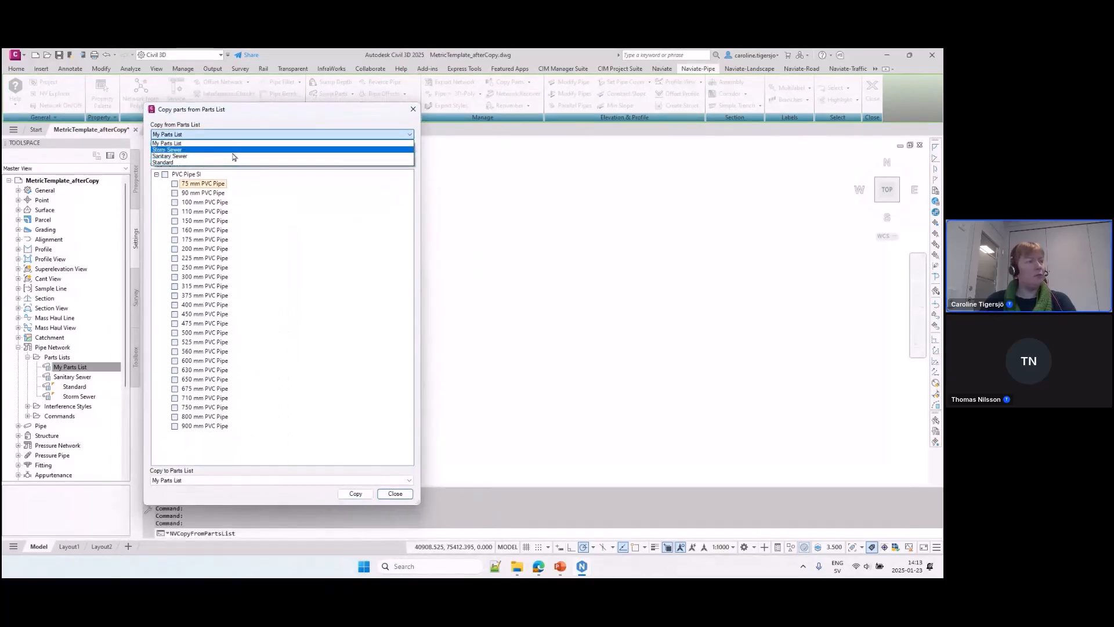
pyautogui.click(233, 149)
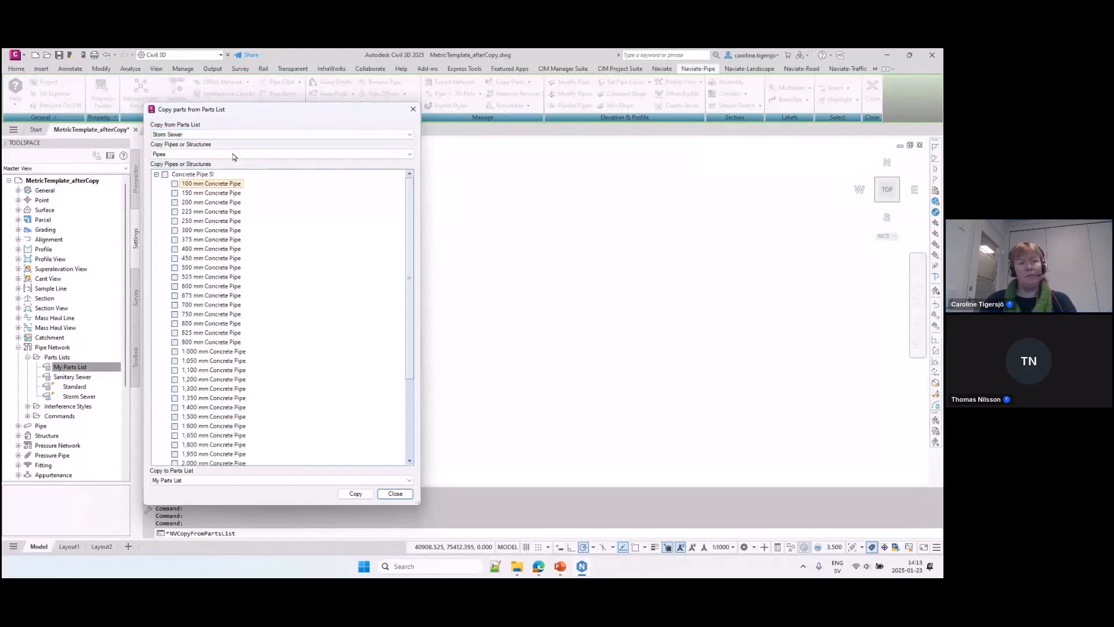
pyautogui.click(175, 175)
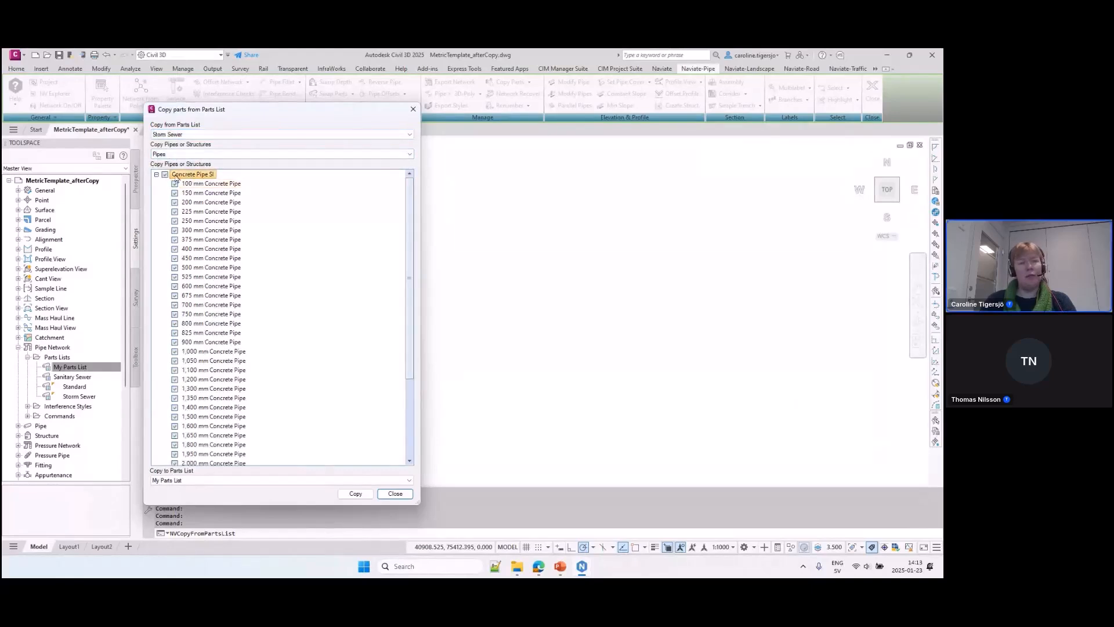
pyautogui.click(192, 483)
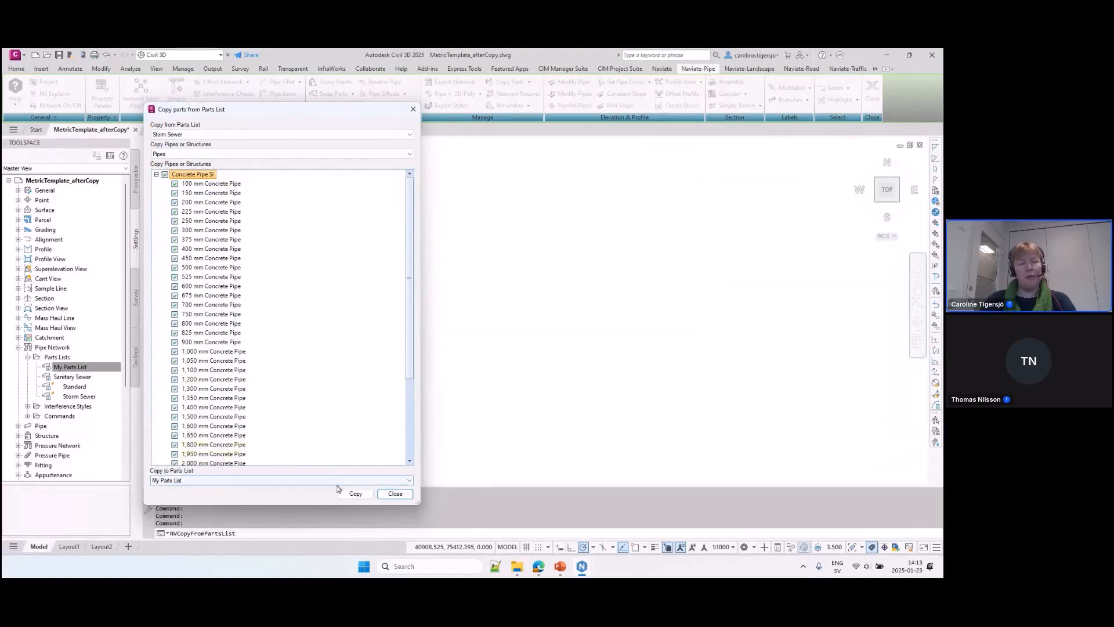
pyautogui.click(358, 498)
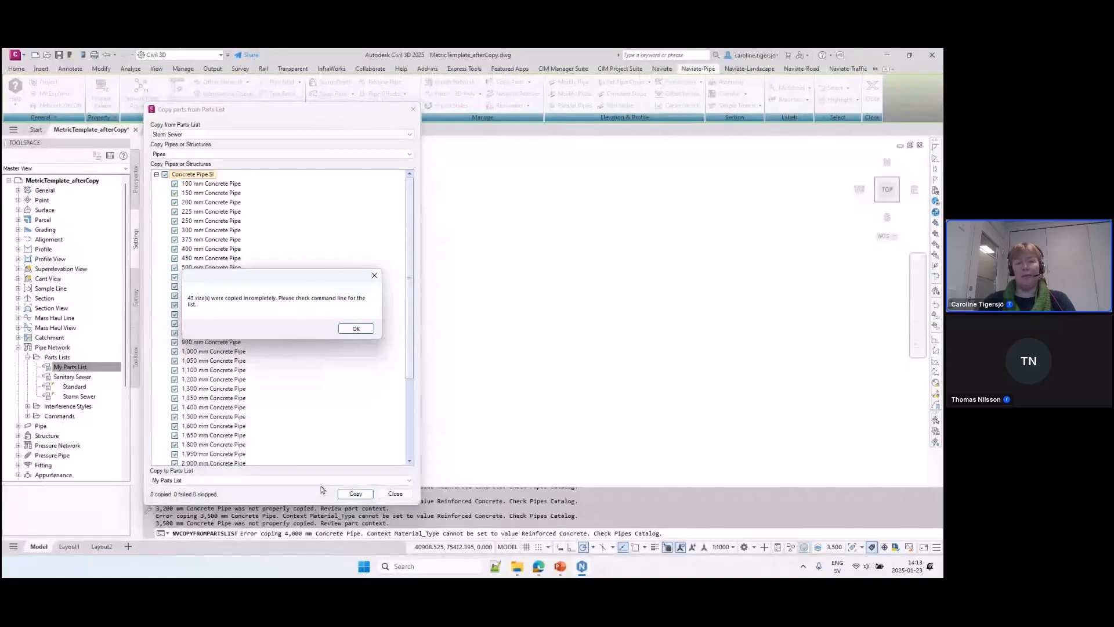
pyautogui.click(356, 329)
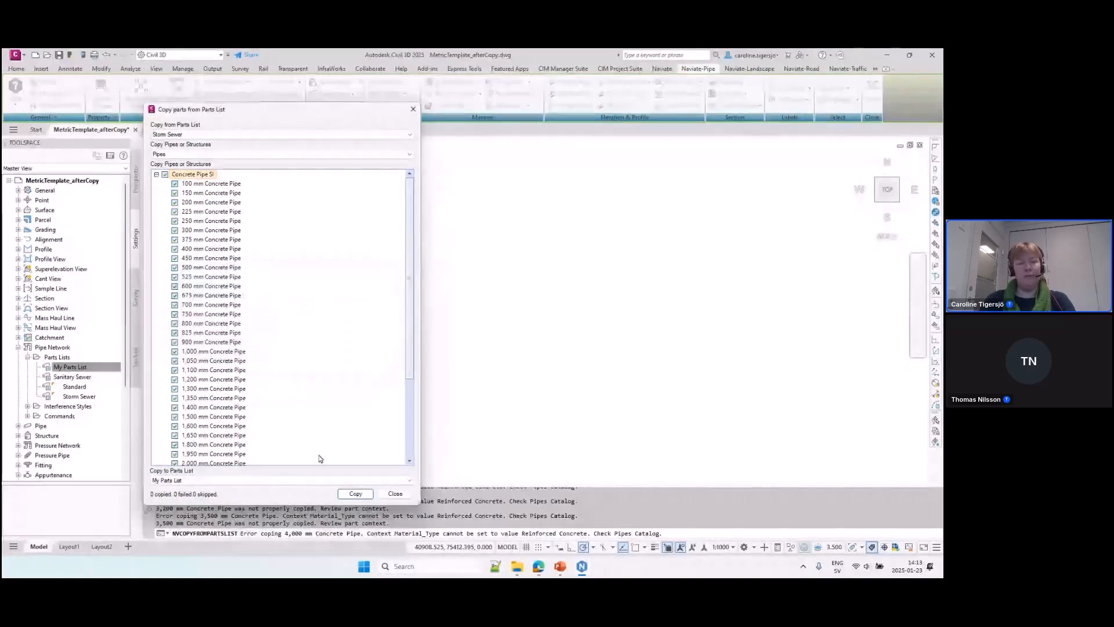
# Copy the five Rectangular structure families (2-Tier and Slab Top, each with both frame types, and Junction NF) from Storm Sewer to My Parts List.
pyautogui.click(218, 154)
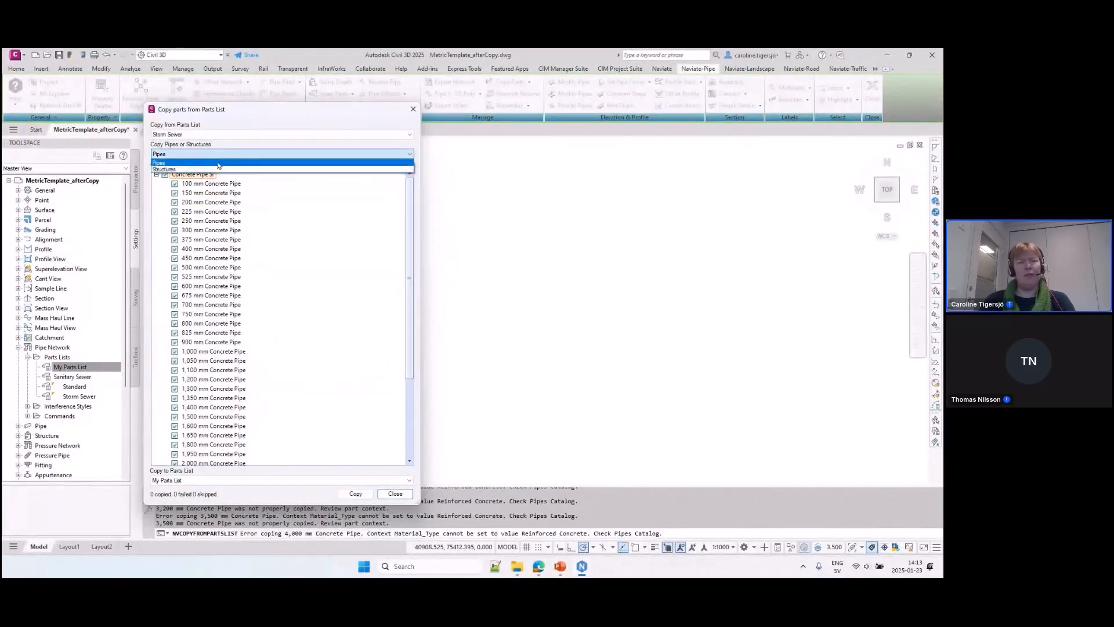
pyautogui.click(194, 169)
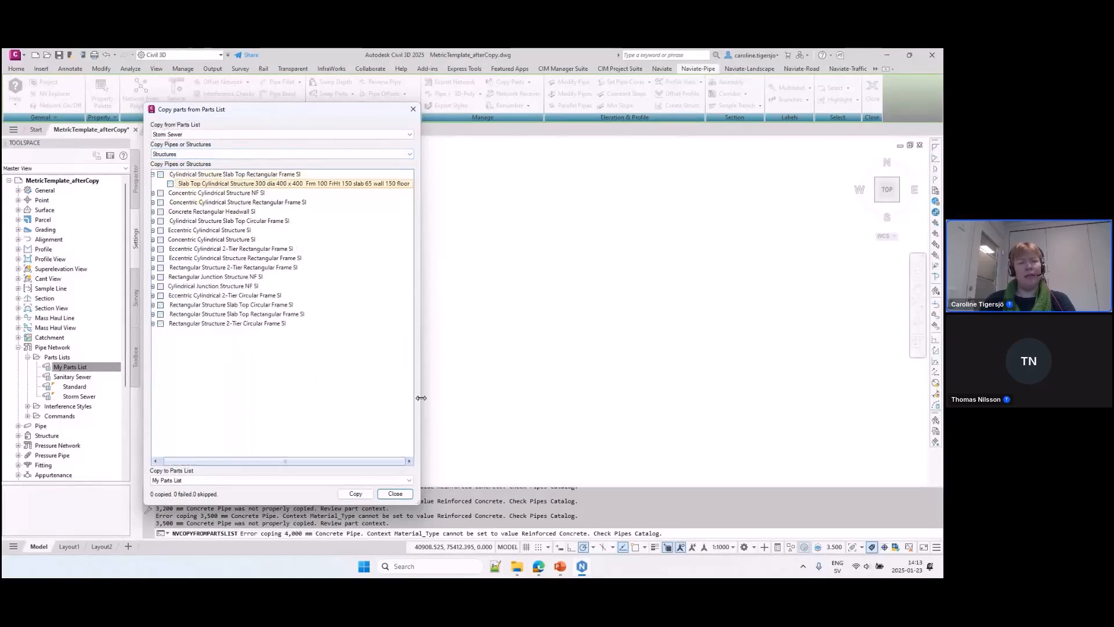
pyautogui.moveTo(421, 400); pyautogui.dragTo(466, 399)
pyautogui.click(165, 267)
pyautogui.click(165, 276)
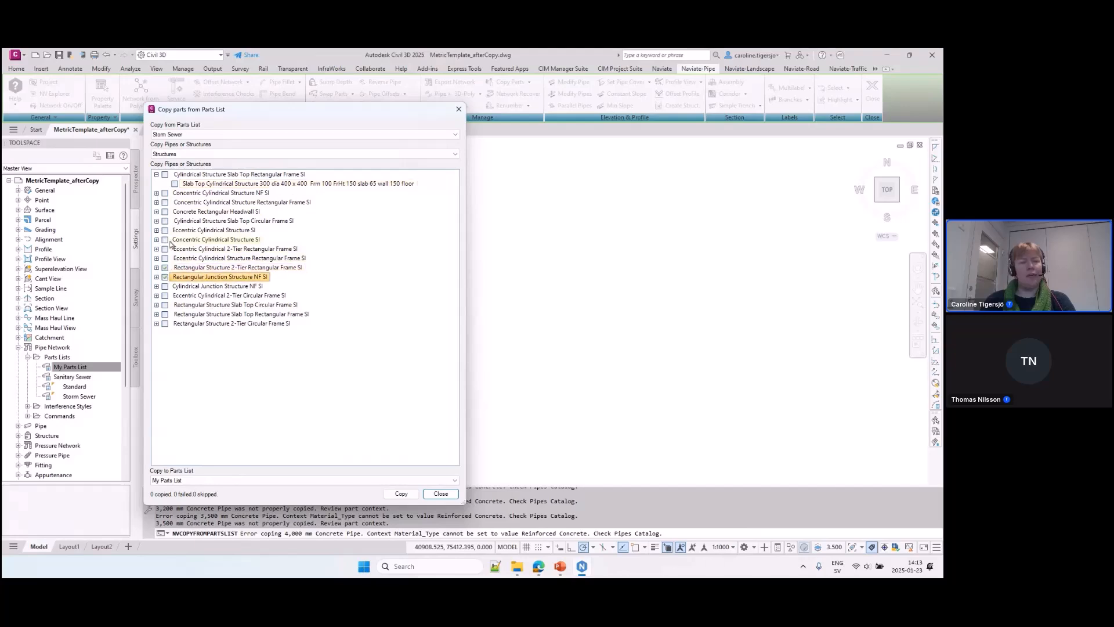
pyautogui.click(165, 305)
pyautogui.click(168, 313)
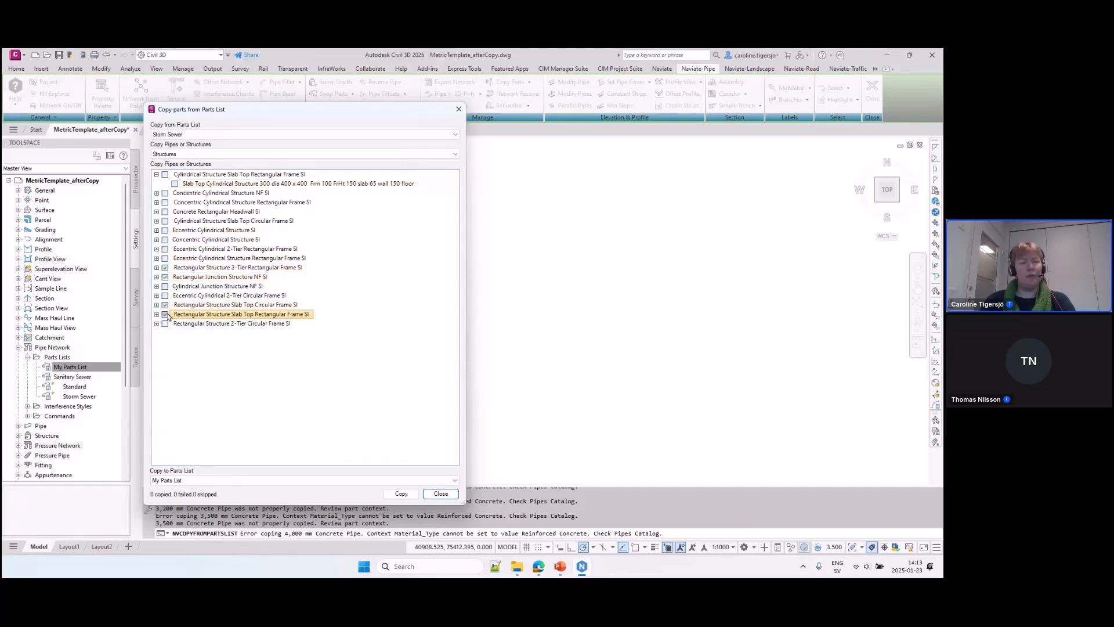
pyautogui.click(164, 323)
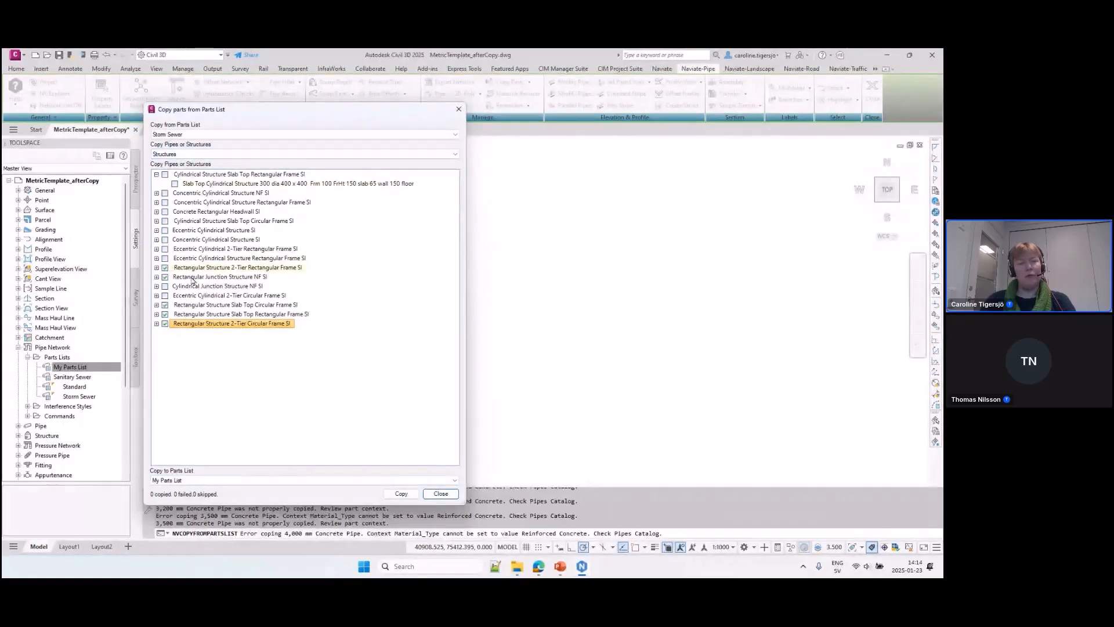
pyautogui.click(156, 324)
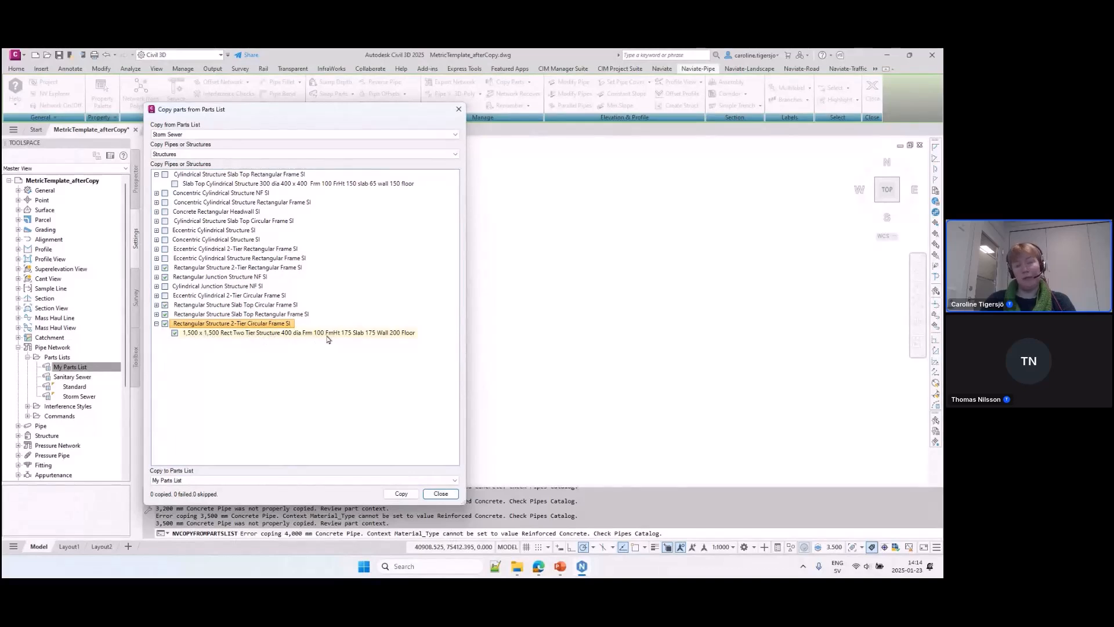
pyautogui.click(401, 493)
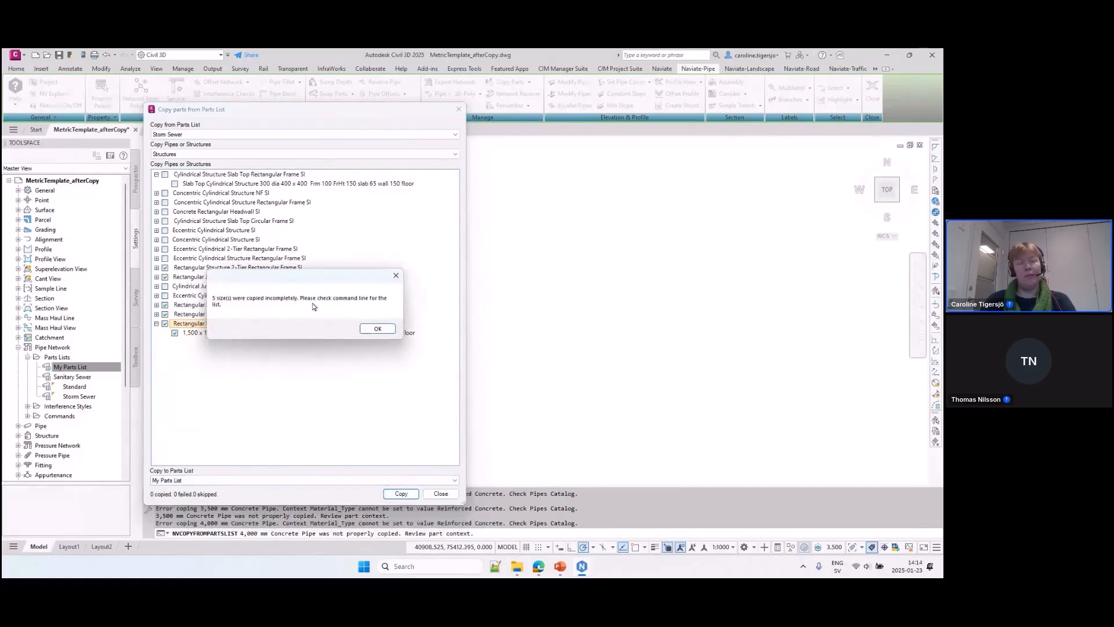
pyautogui.click(380, 330)
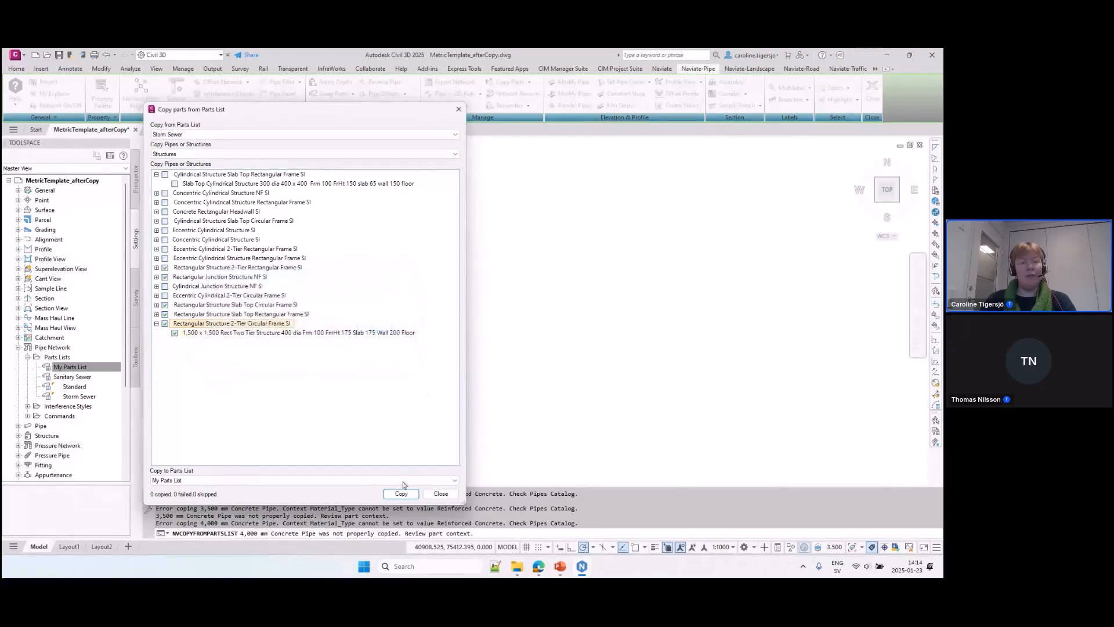
pyautogui.click(439, 494)
# Enlarge the command history and examine the Material_Type errors for the copied concrete pipes and rectangular structures.
pyautogui.moveTo(406, 484); pyautogui.dragTo(405, 357)
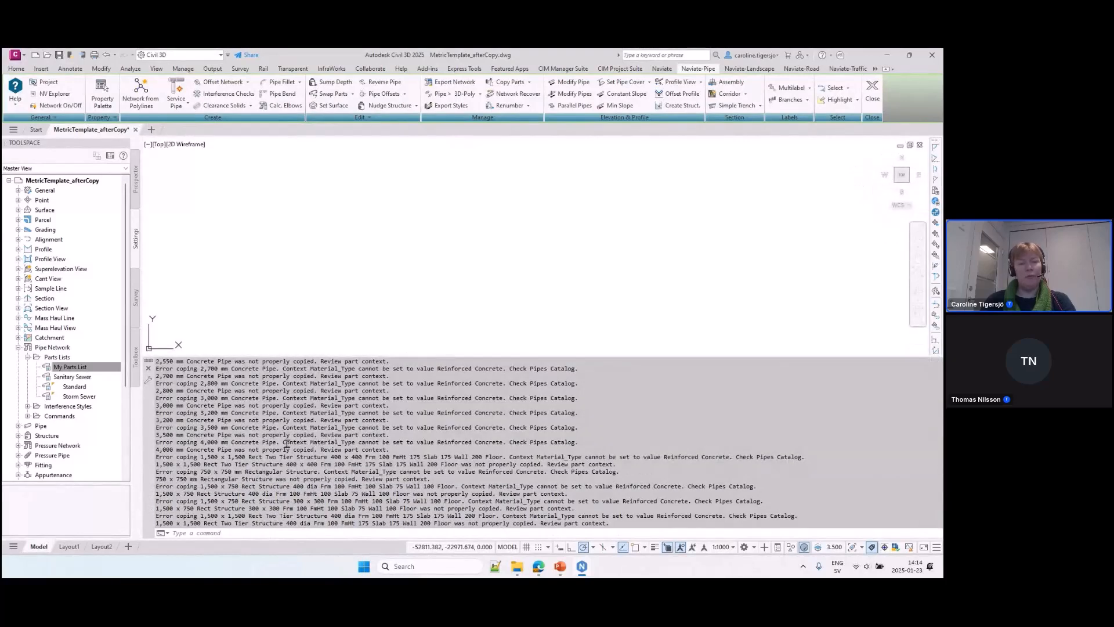
pyautogui.moveTo(285, 444); pyautogui.dragTo(505, 443)
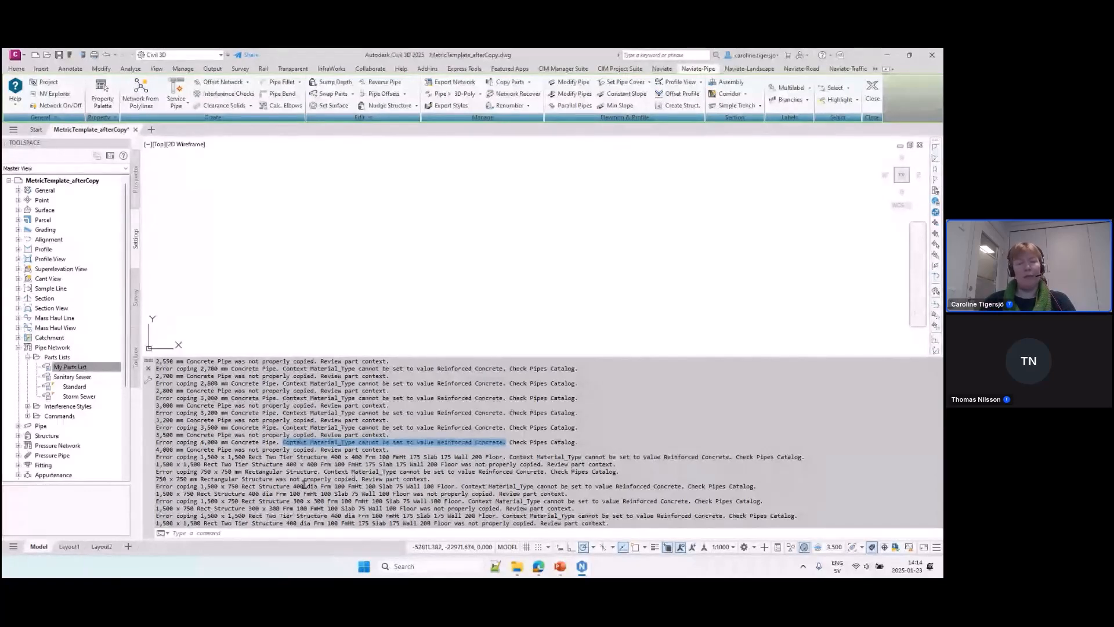
pyautogui.moveTo(489, 486); pyautogui.dragTo(686, 488)
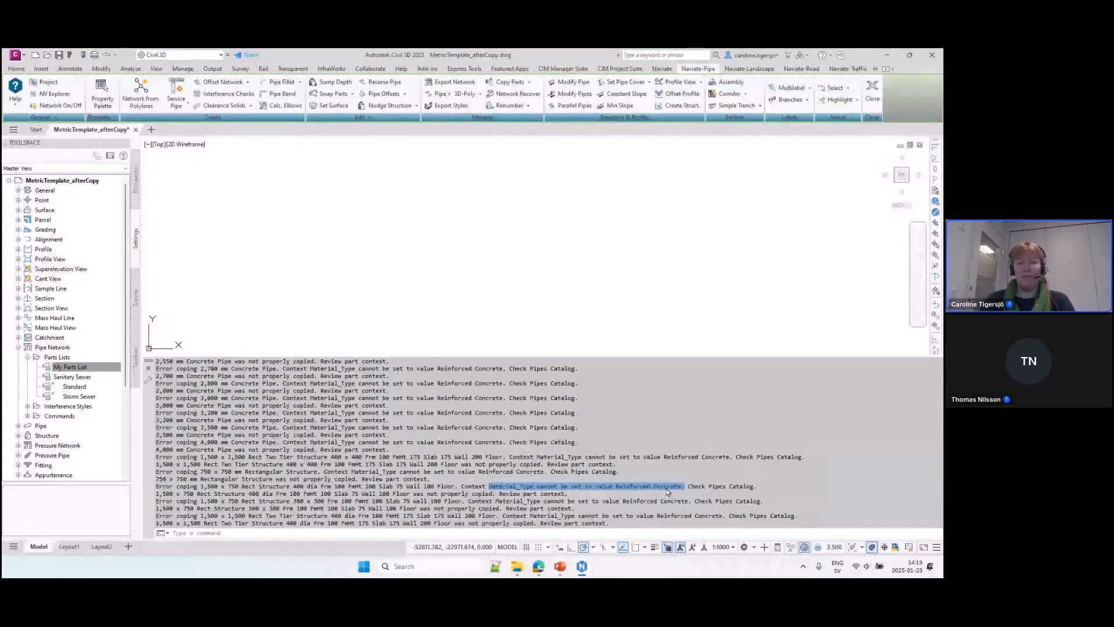
# Open My Parts List and examine its PVC and Concrete Pipe SI sizes and its structure families.
pyautogui.click(79, 367)
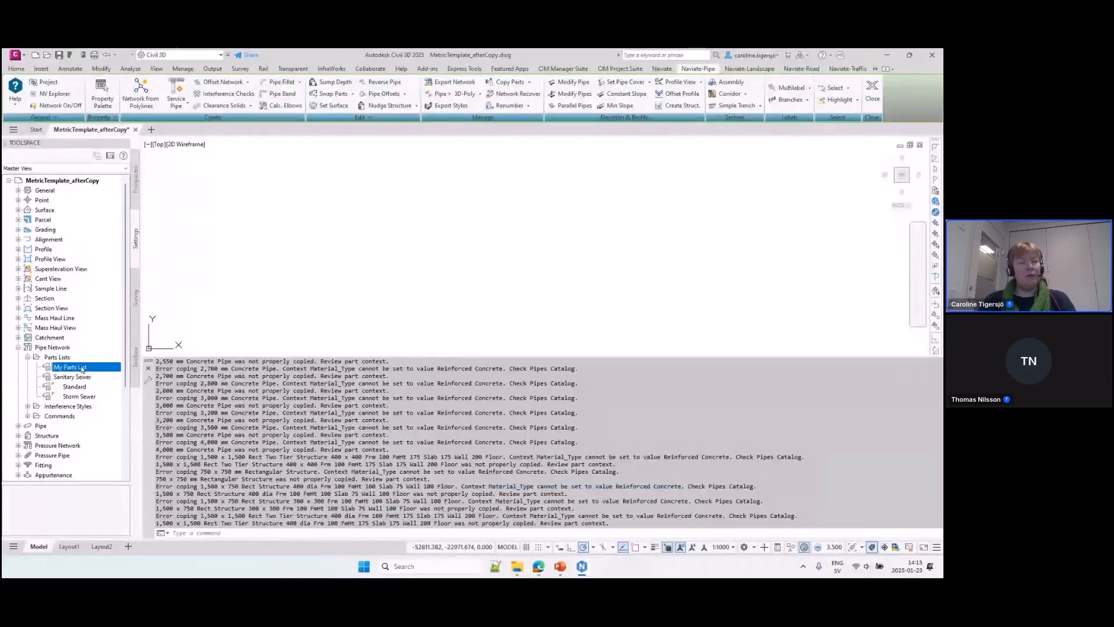
pyautogui.click(104, 137)
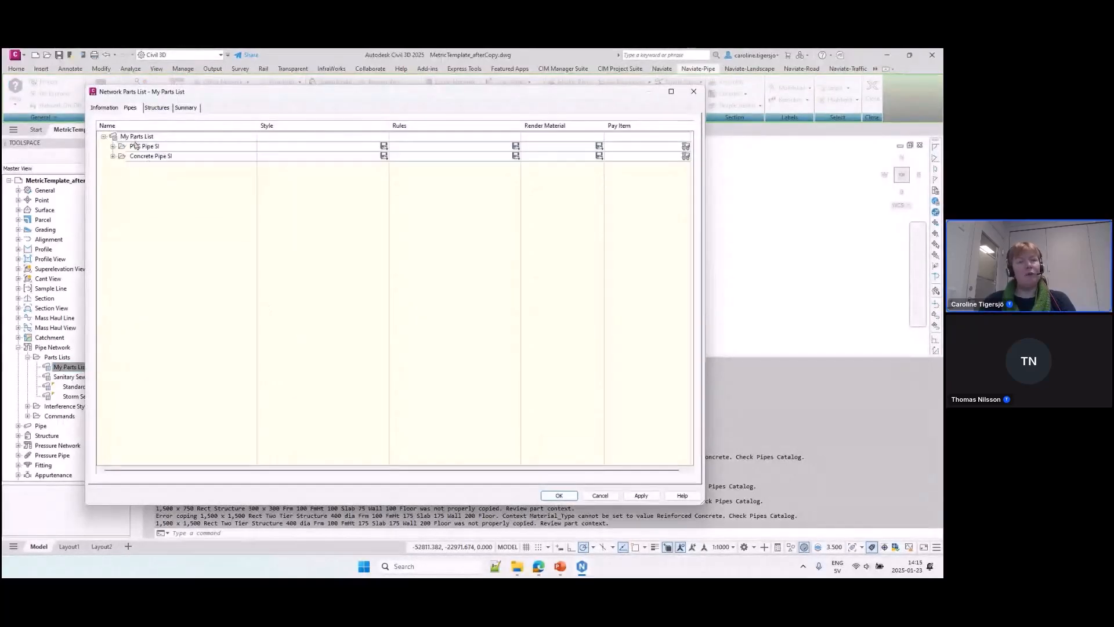
pyautogui.click(114, 156)
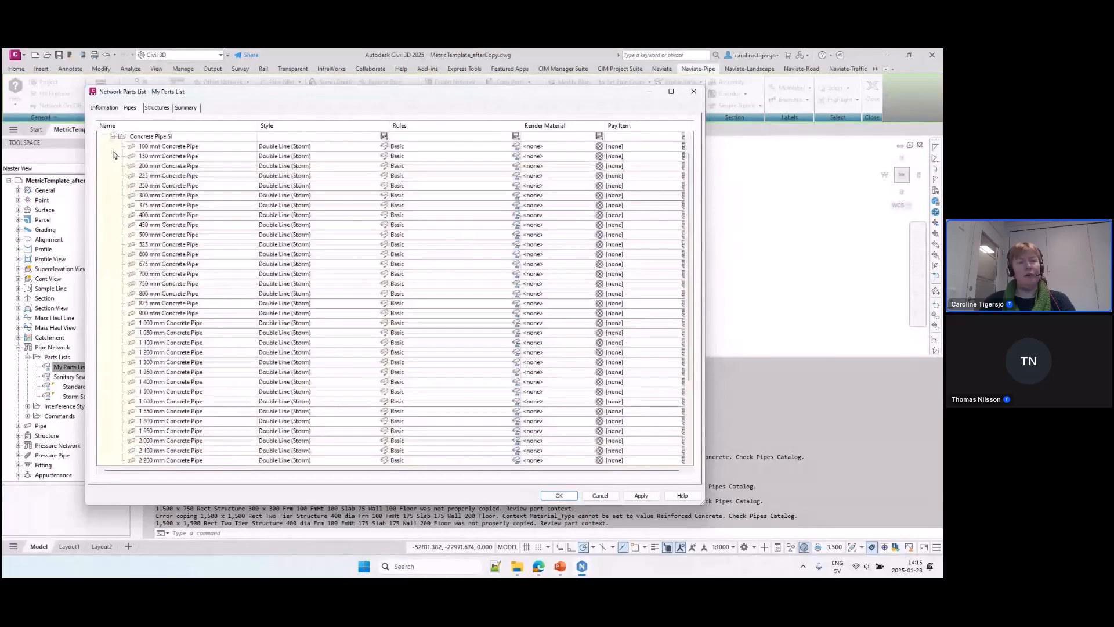
pyautogui.scroll(1, 174, 327)
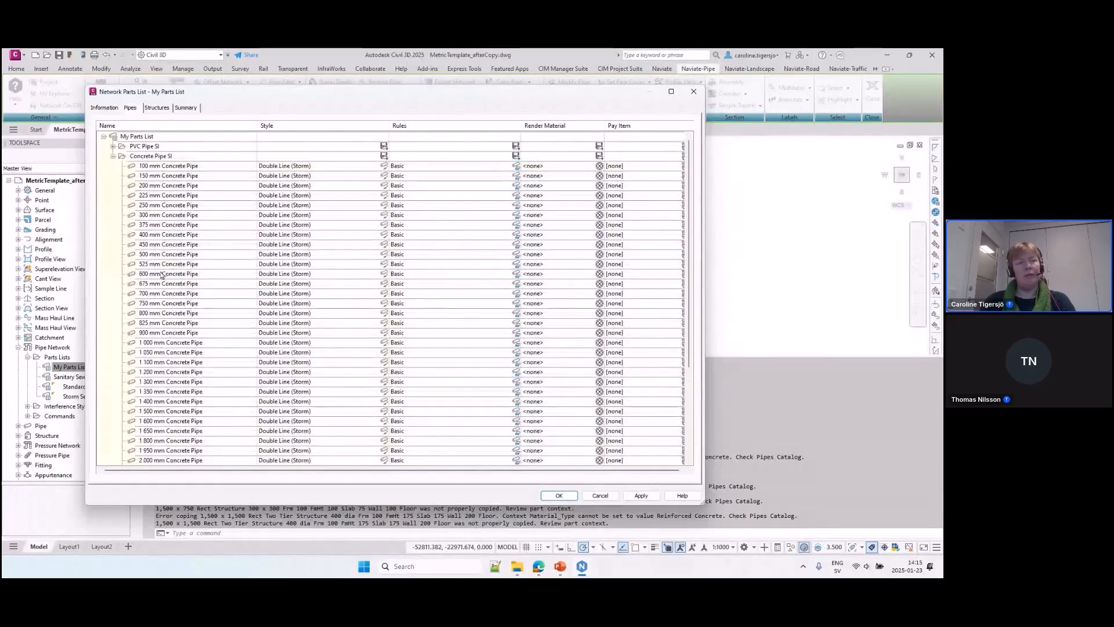
pyautogui.click(113, 146)
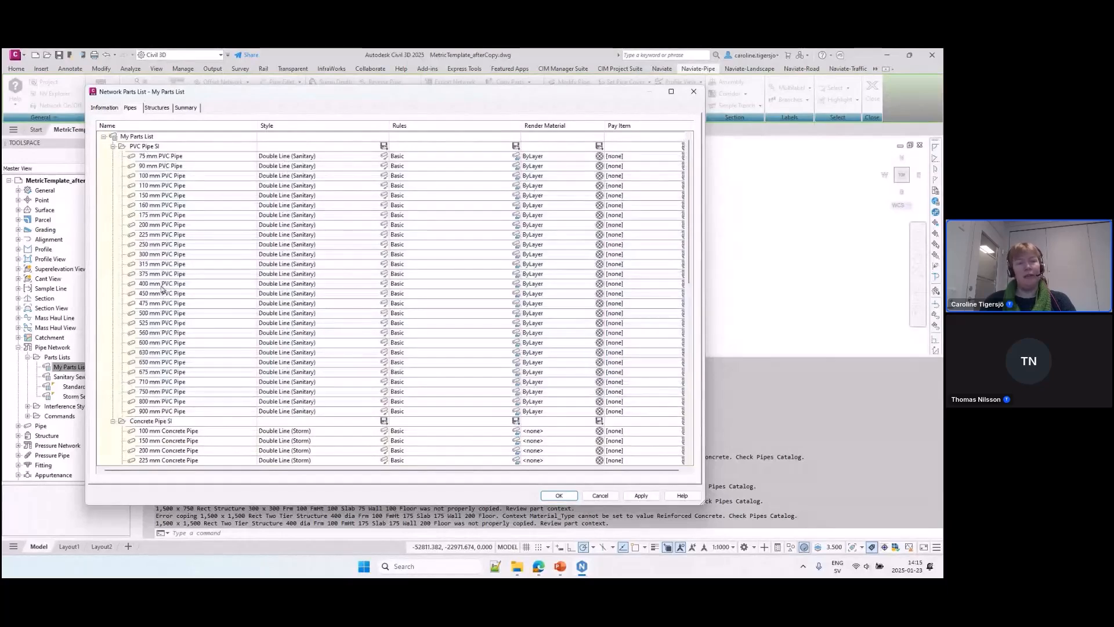
pyautogui.click(154, 108)
pyautogui.click(104, 137)
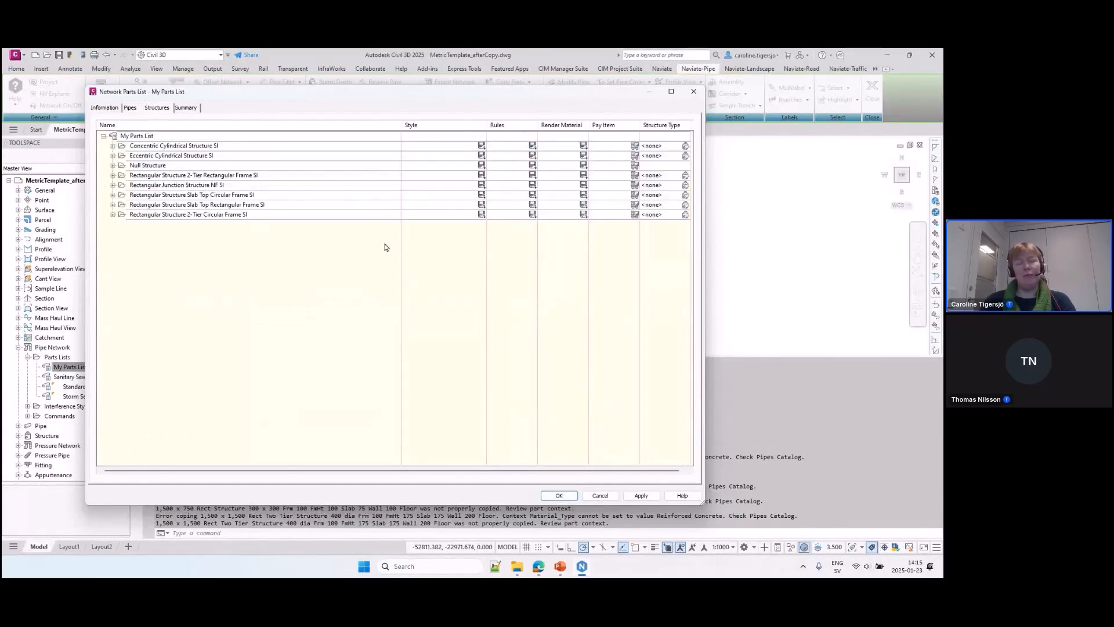
pyautogui.moveTo(693, 498); pyautogui.dragTo(759, 521)
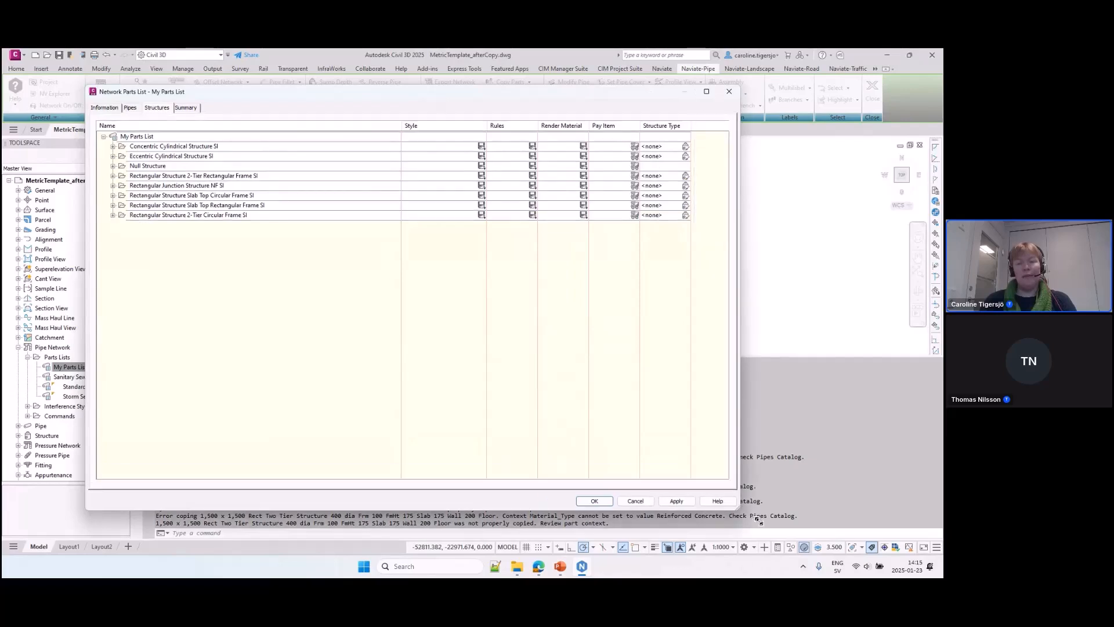
# Set the render material to ByBlock for the Rectangular 2-Tier Rectangular Frame, Rectangular Junction NF and Rectangular Slab Top Circular Frame families.
pyautogui.click(113, 175)
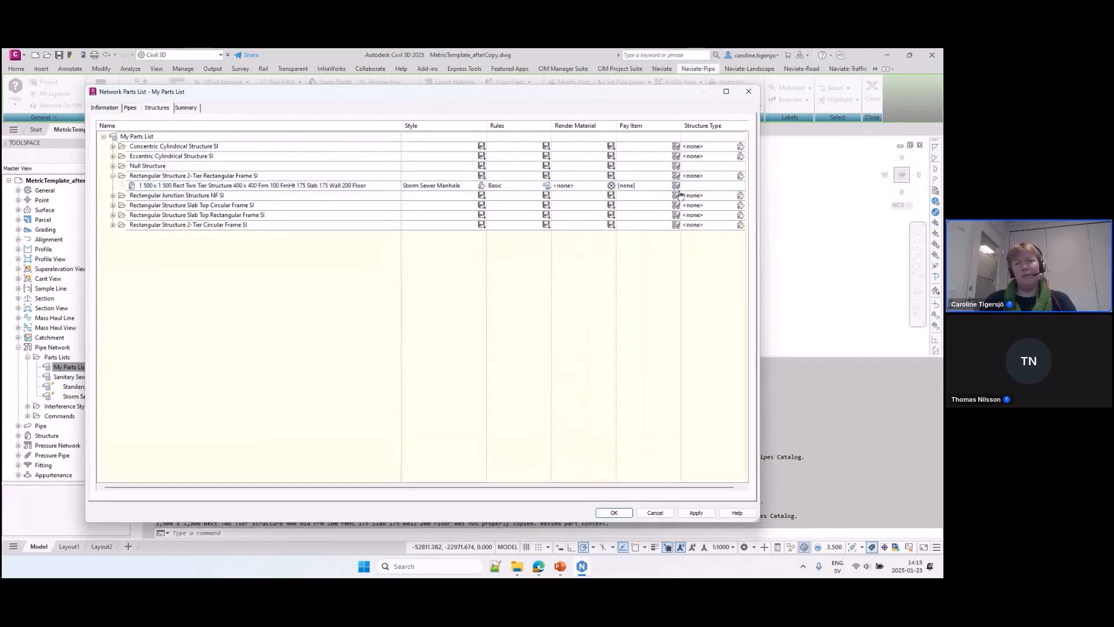
pyautogui.click(613, 181)
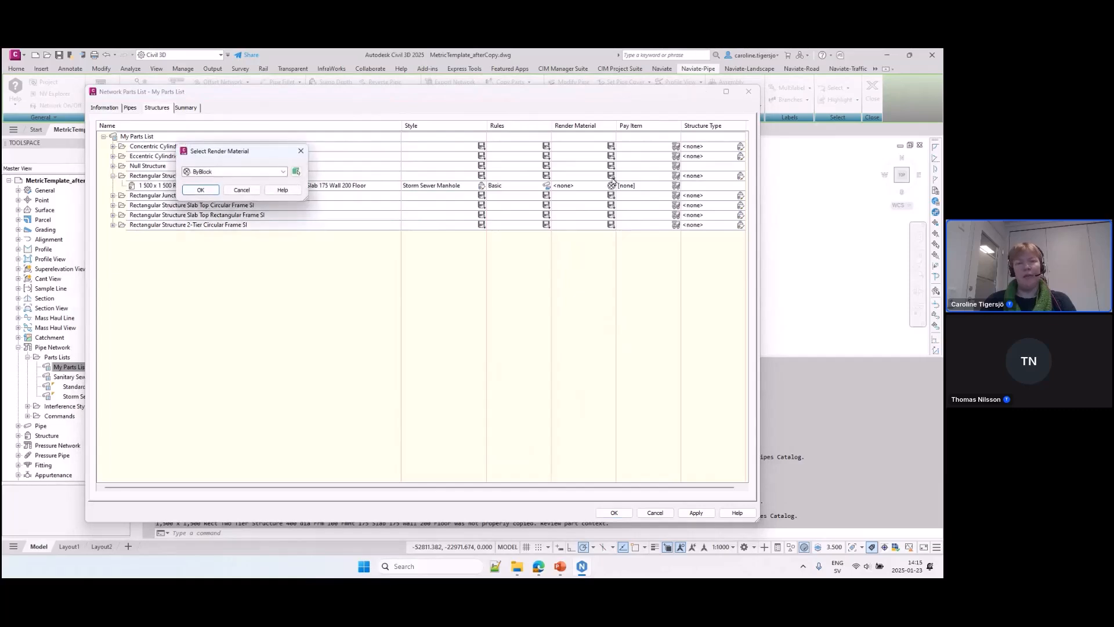
pyautogui.click(200, 190)
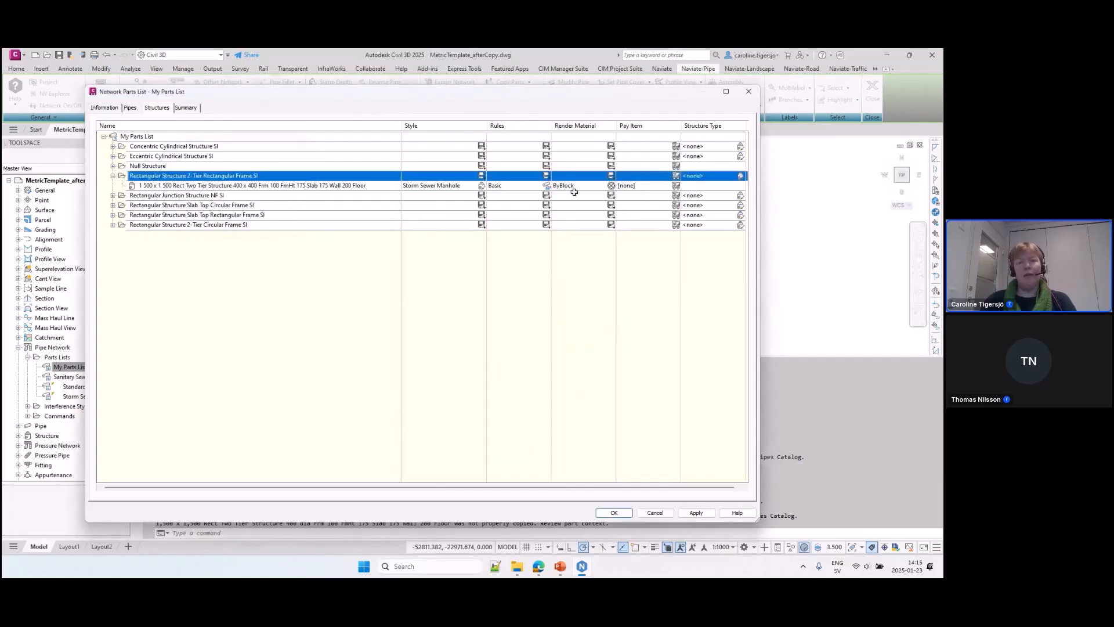
pyautogui.click(613, 196)
pyautogui.click(197, 190)
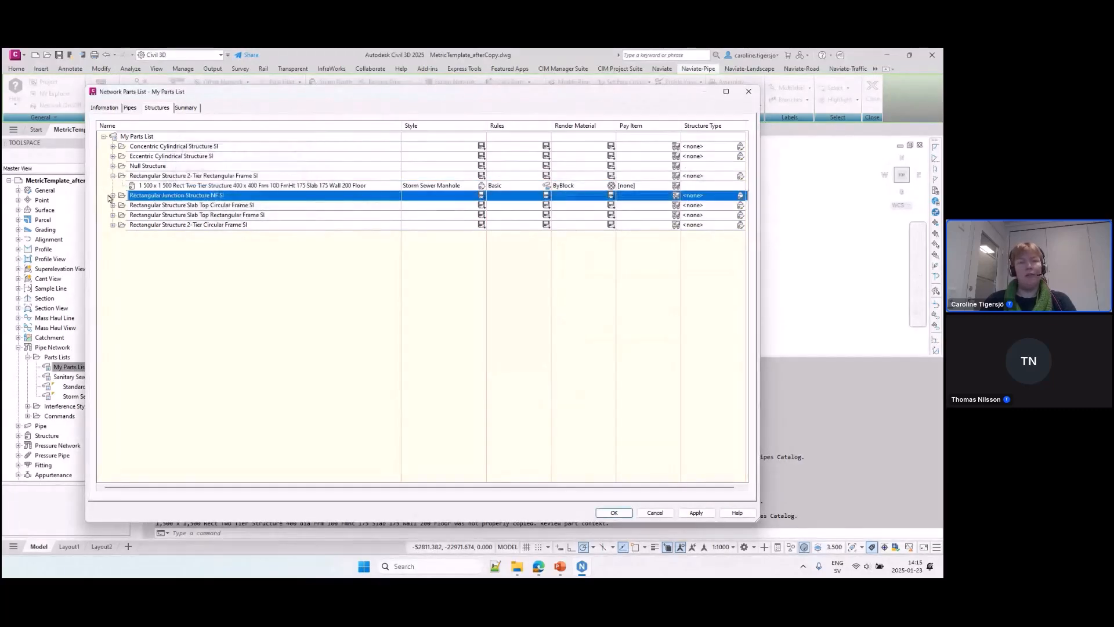
pyautogui.click(613, 215)
pyautogui.click(198, 189)
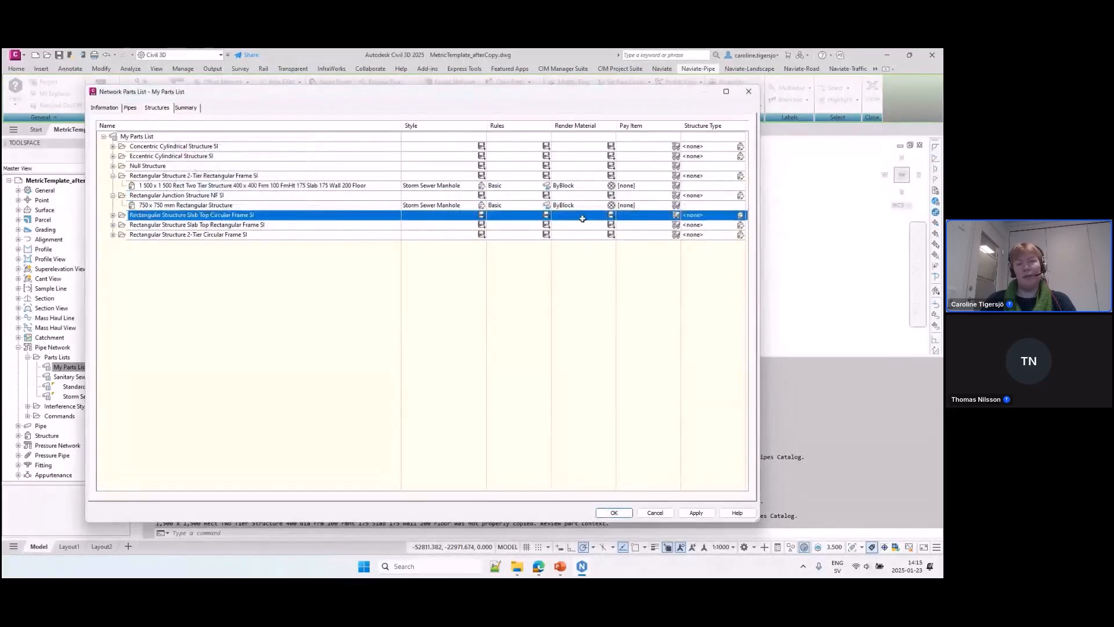
# Set the render material to ByBlock for the structure sizes in Rectangular Slab Top Rectangular Frame SI and Rectangular 2-Tier Circular Frame SI.
pyautogui.click(113, 215)
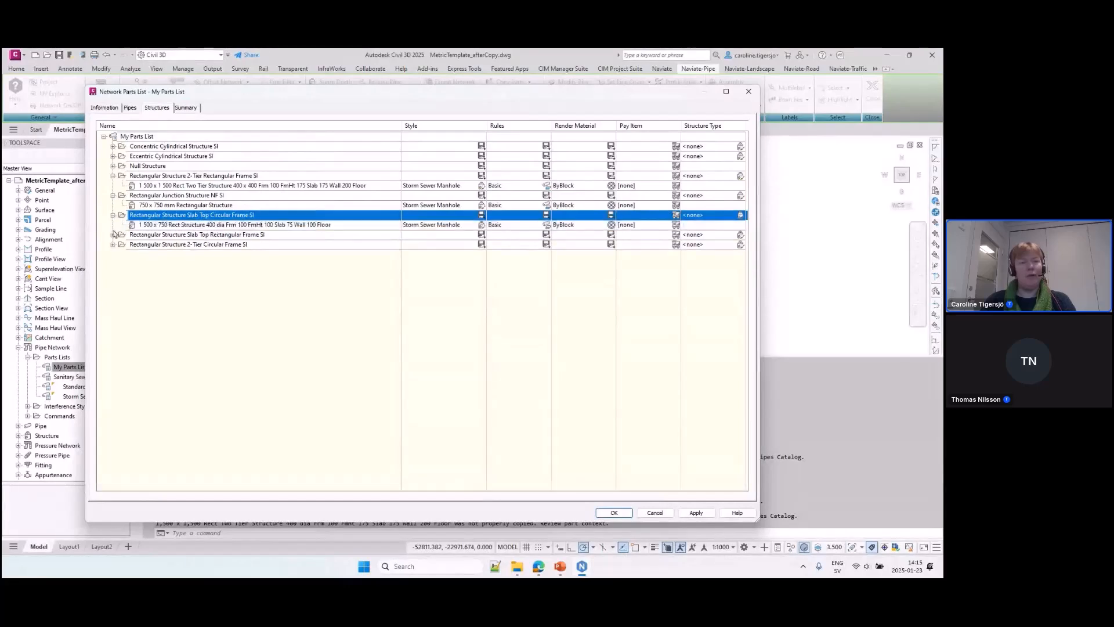
pyautogui.click(113, 234)
pyautogui.click(113, 254)
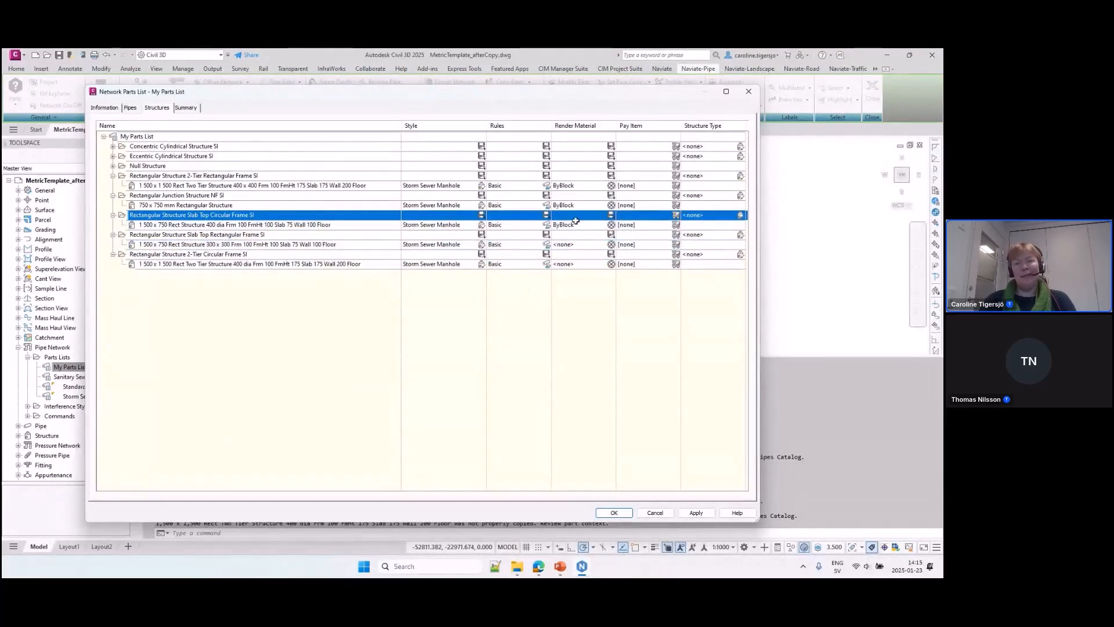
pyautogui.click(609, 246)
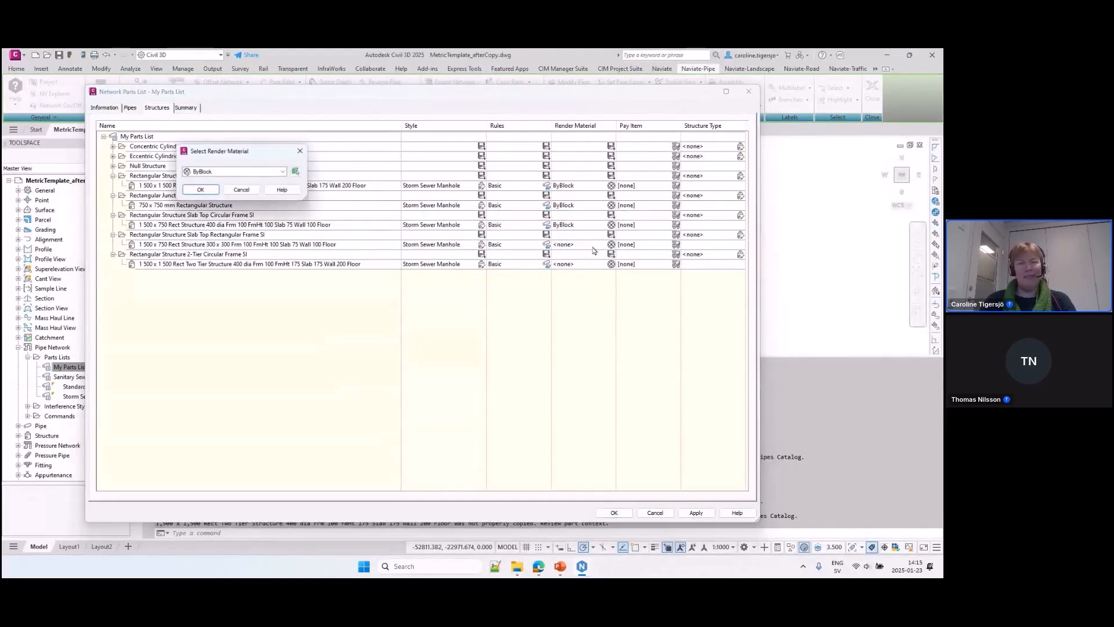
pyautogui.click(200, 190)
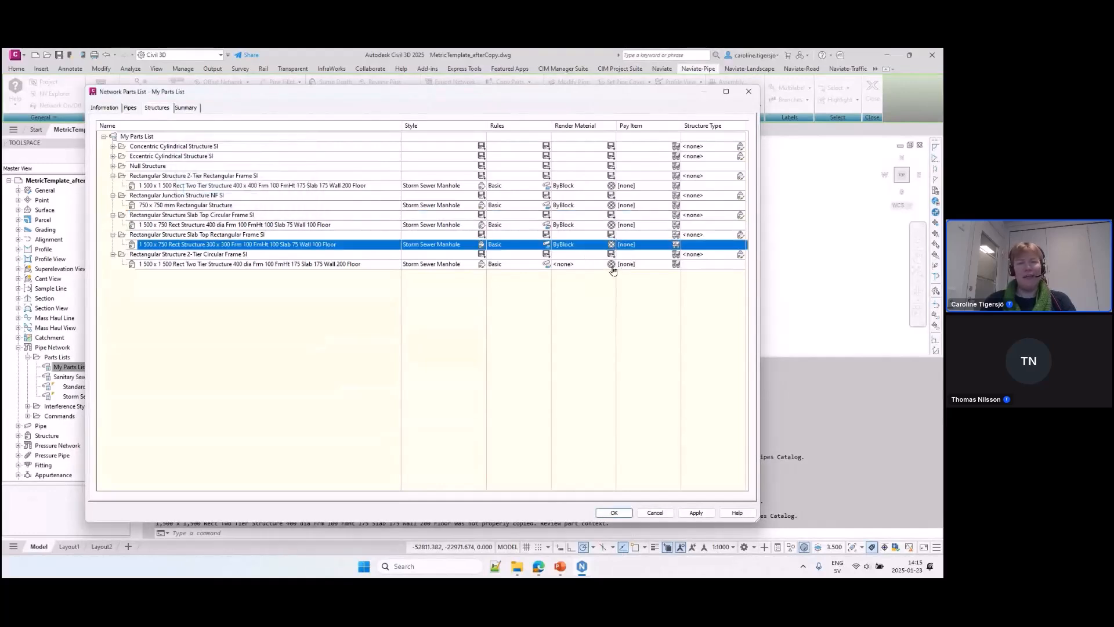
pyautogui.click(611, 264)
pyautogui.click(200, 190)
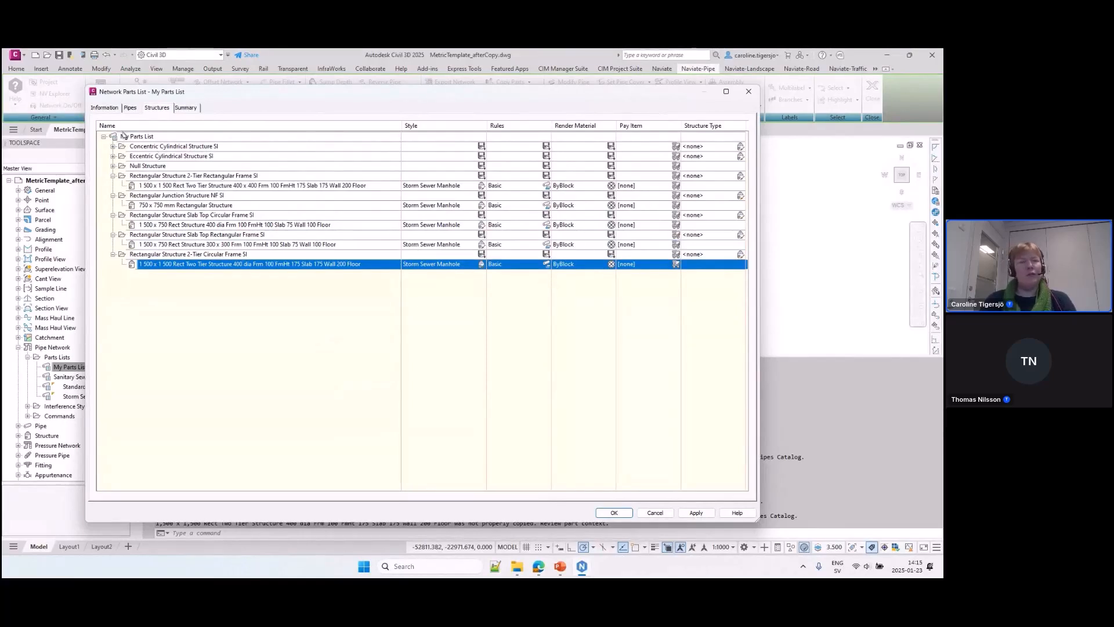
# Set the render material of the whole Concrete Pipe SI family in My Parts List to ByLayer.
pyautogui.click(131, 108)
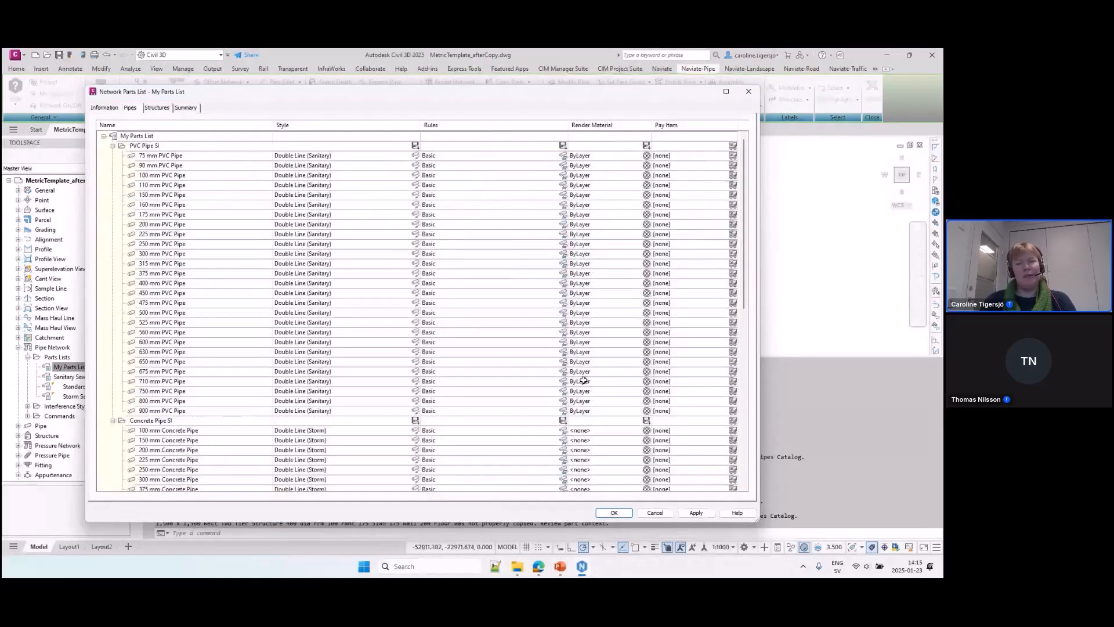
pyautogui.scroll(-5, 583, 380)
pyautogui.scroll(-2, 611, 283)
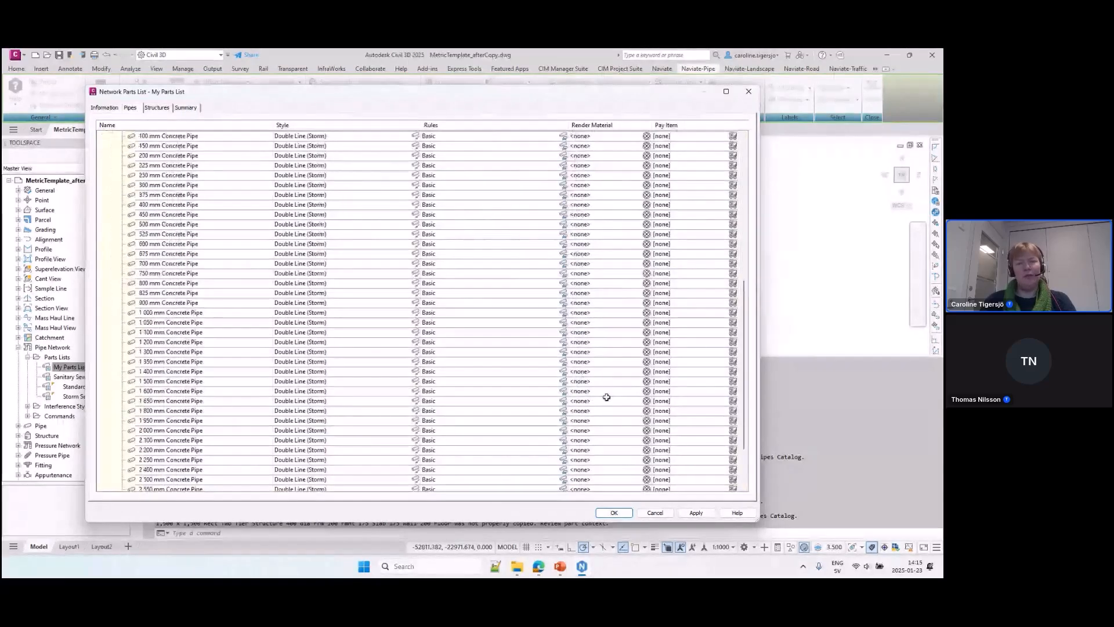
pyautogui.scroll(-1, 617, 174)
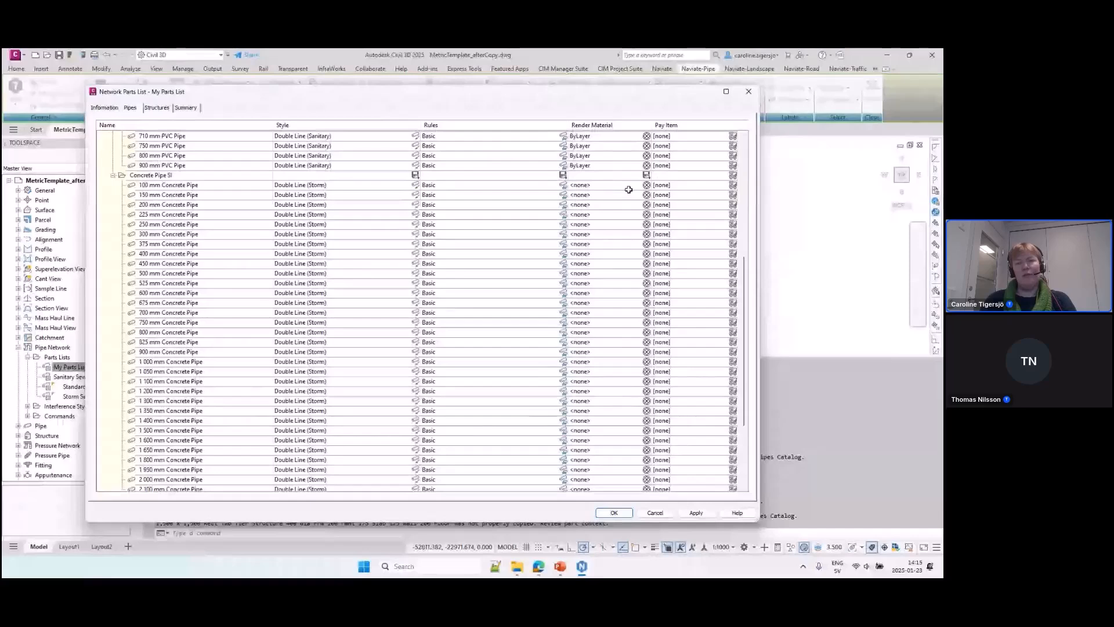
pyautogui.click(562, 175)
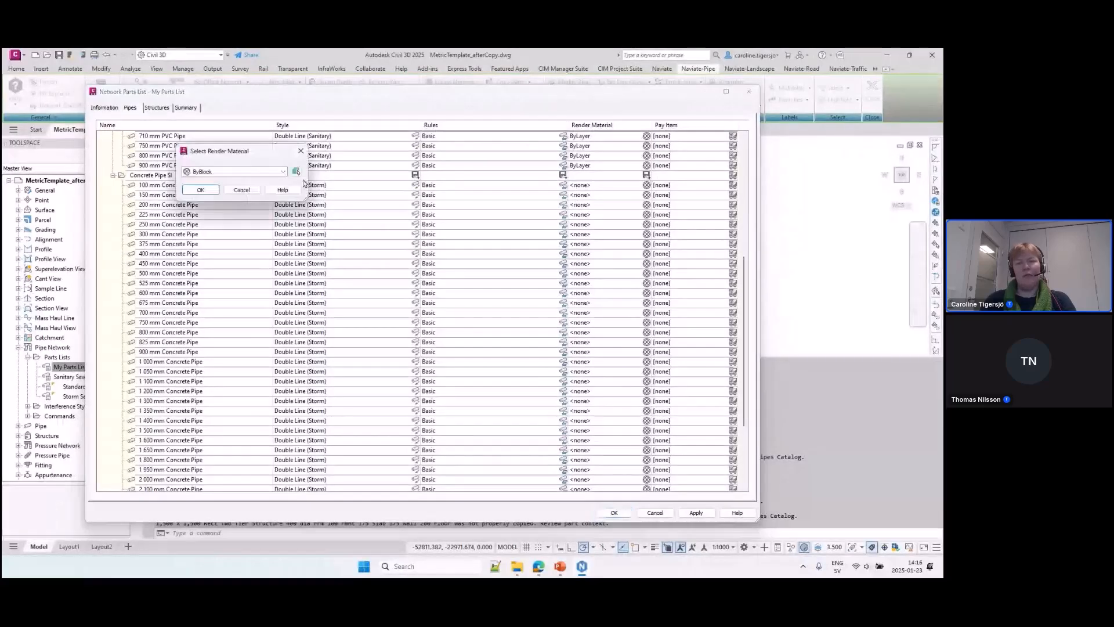
pyautogui.click(209, 172)
pyautogui.click(212, 189)
pyautogui.click(197, 189)
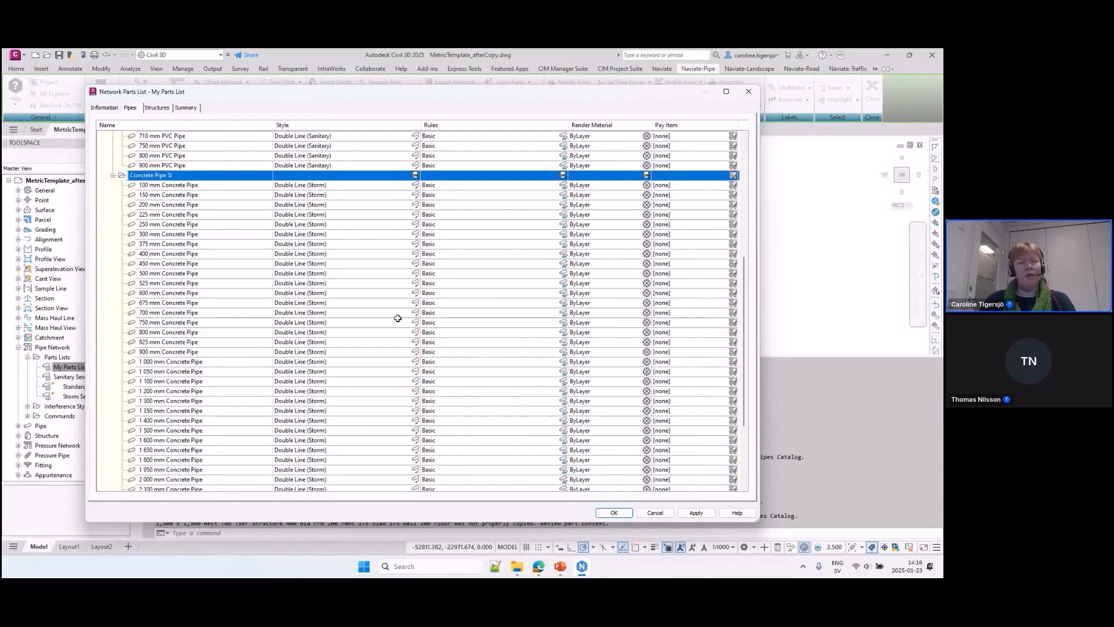
# Review the part properties of the 150 mm Concrete Pipe, and save the changes to My Parts List.
pyautogui.click(203, 195)
pyautogui.rightClick(206, 196)
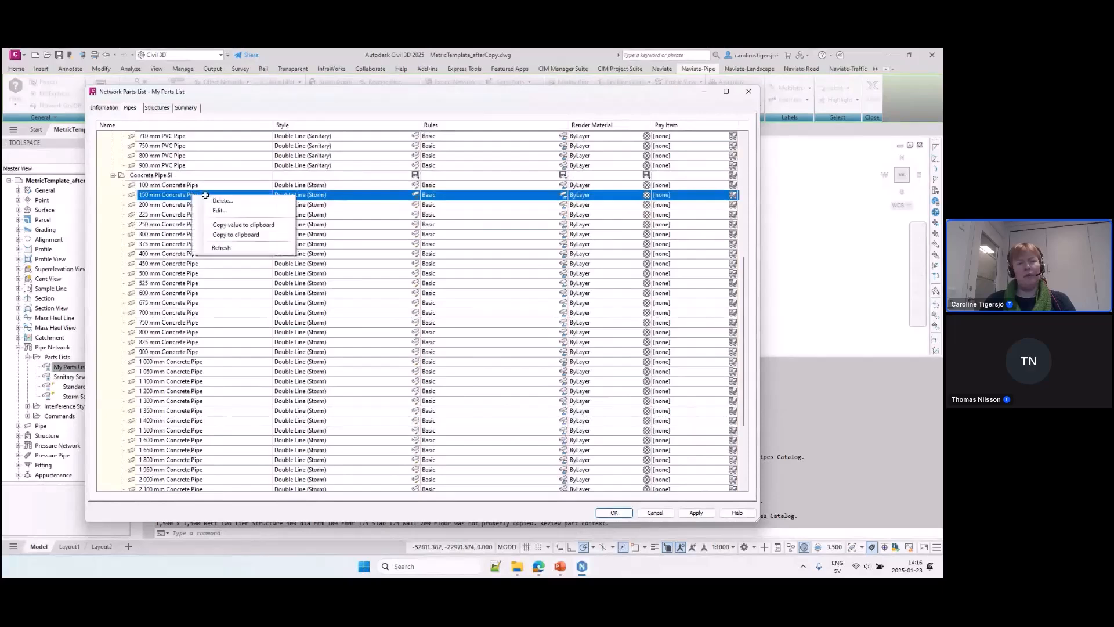
pyautogui.click(235, 210)
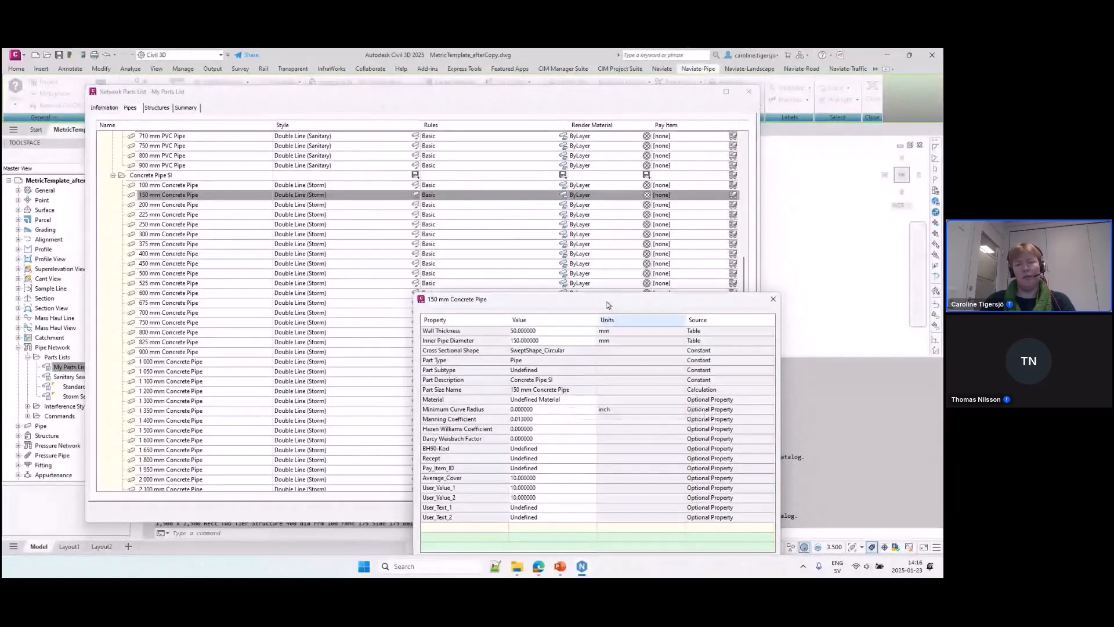
pyautogui.moveTo(566, 297); pyautogui.dragTo(469, 158)
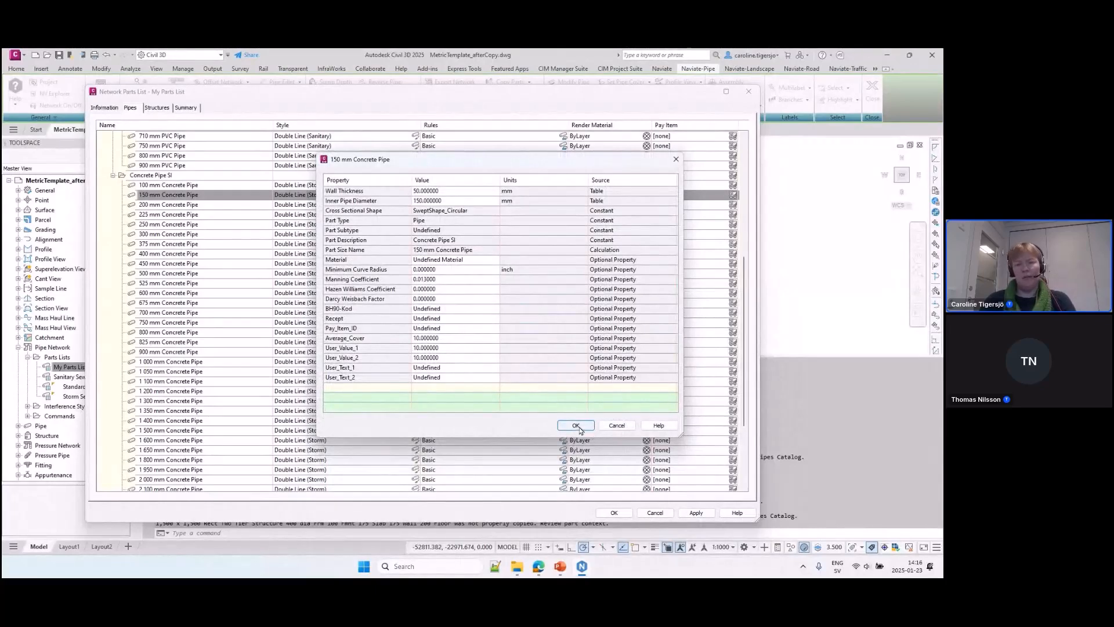
pyautogui.click(576, 425)
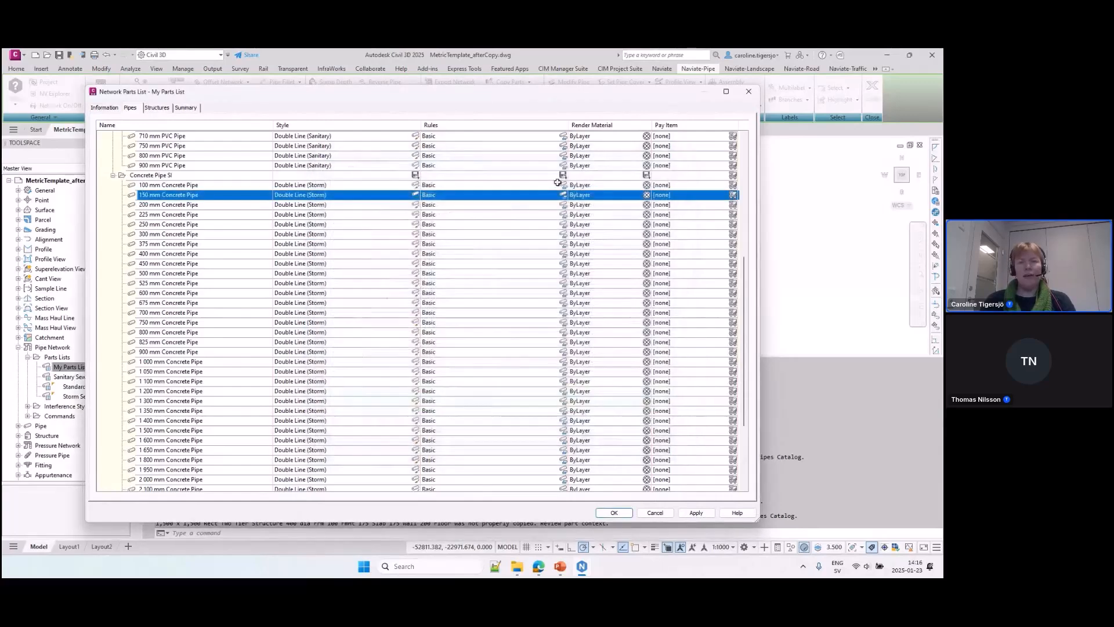
pyautogui.scroll(8, 597, 315)
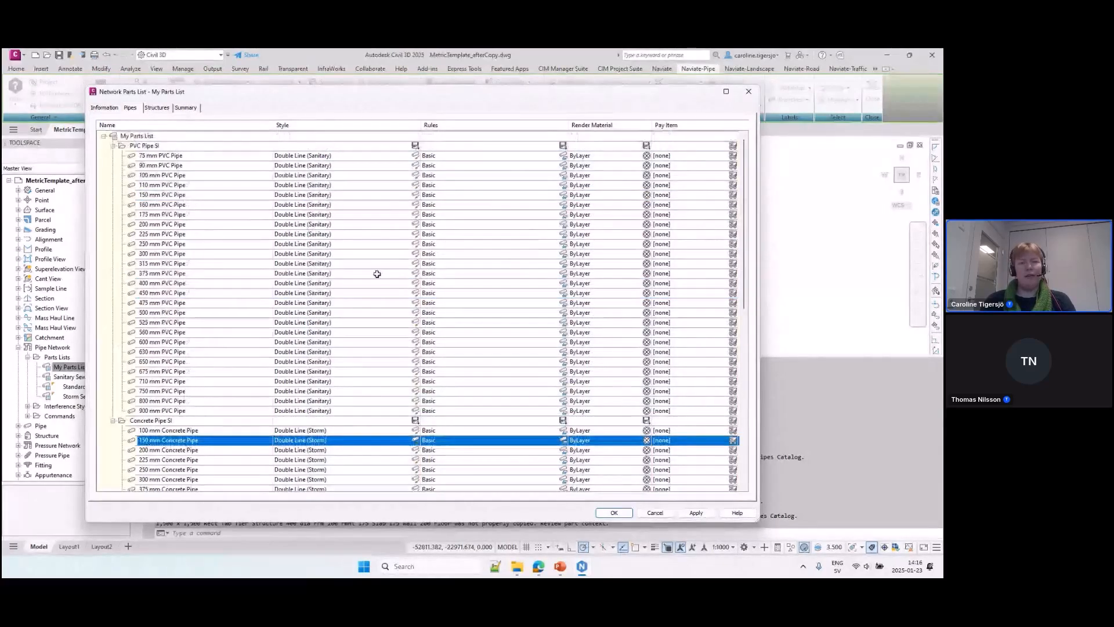
pyautogui.click(616, 513)
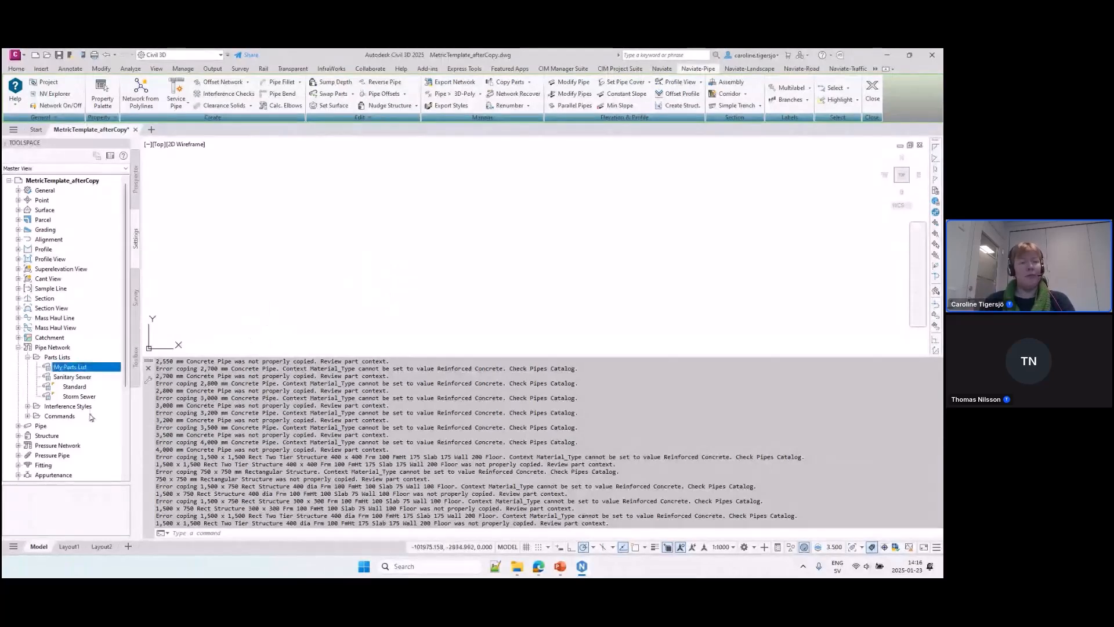
# Examine the drawing's available pipe styles and structure styles in the settings tree.
pyautogui.click(18, 425)
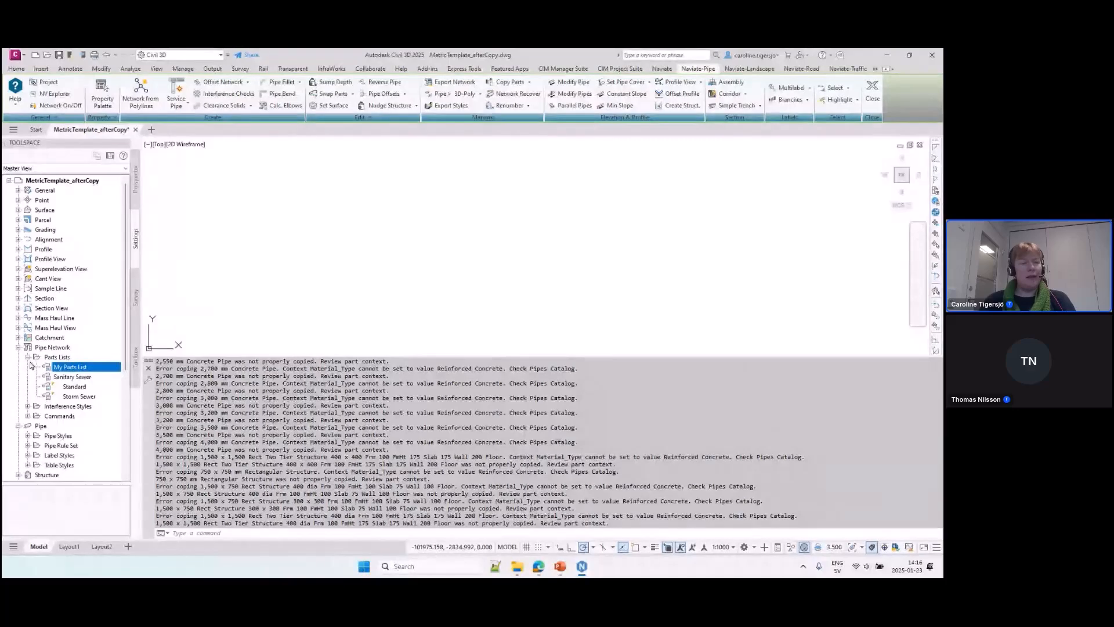
pyautogui.click(18, 347)
pyautogui.click(27, 367)
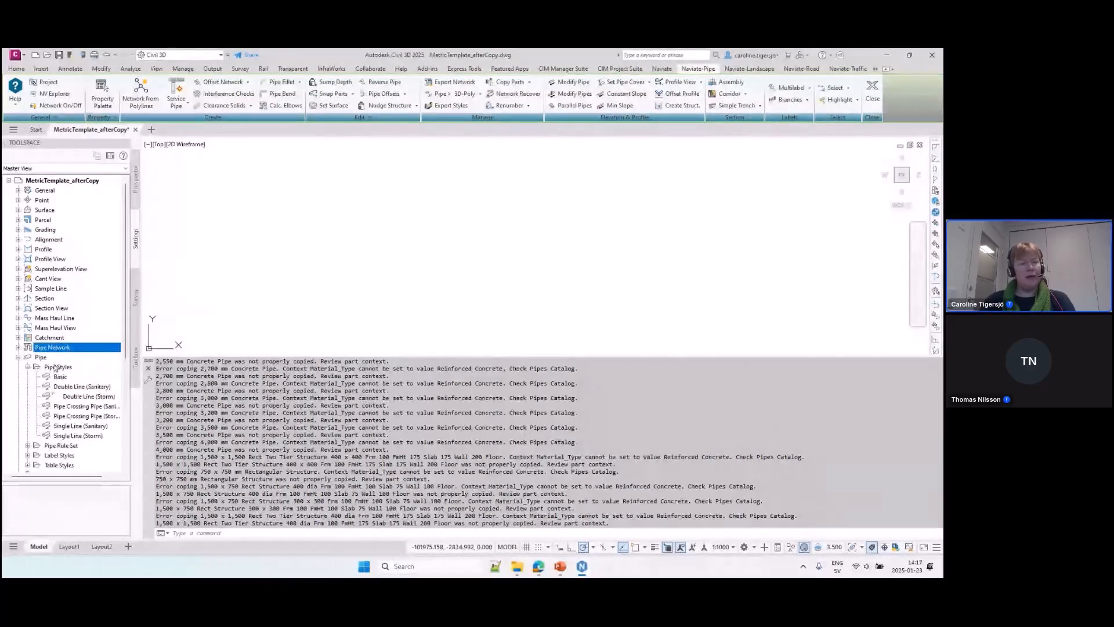
pyautogui.scroll(-2, 59, 396)
pyautogui.click(18, 426)
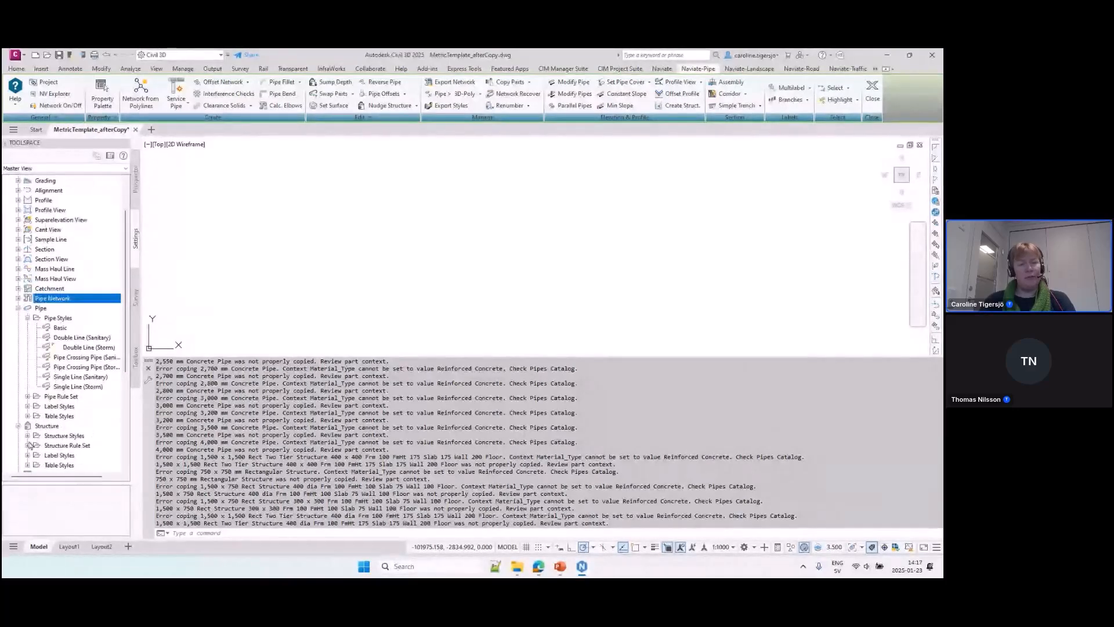
pyautogui.click(27, 436)
pyautogui.scroll(-2, 88, 361)
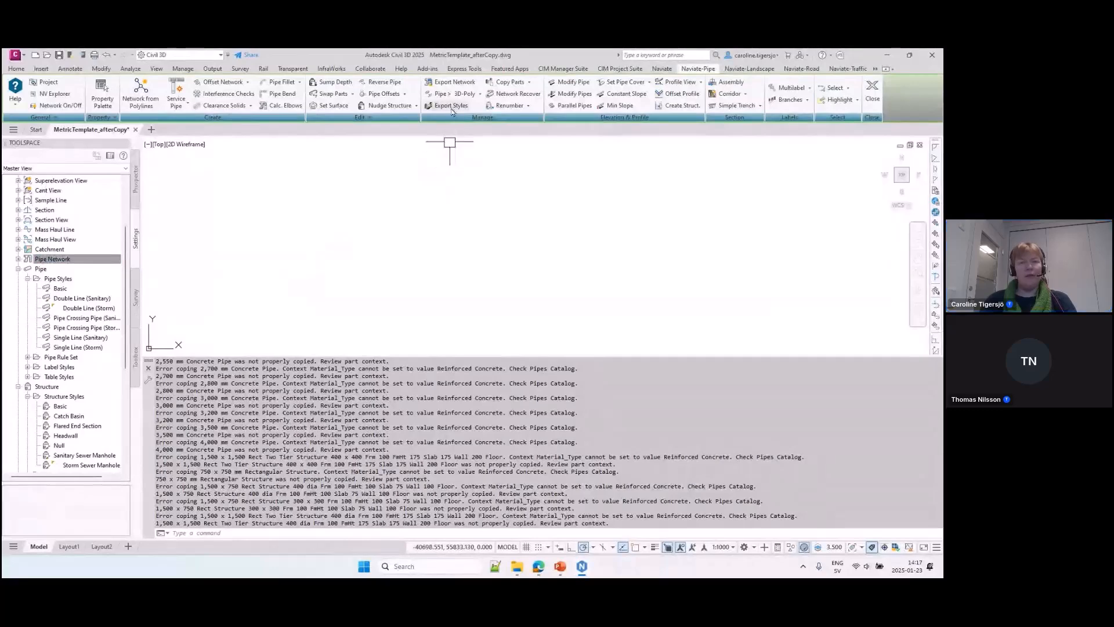
# Start the Export Styles command and select the Double Line and Single Line pipe styles for both Sanitary and Storm.
pyautogui.click(453, 109)
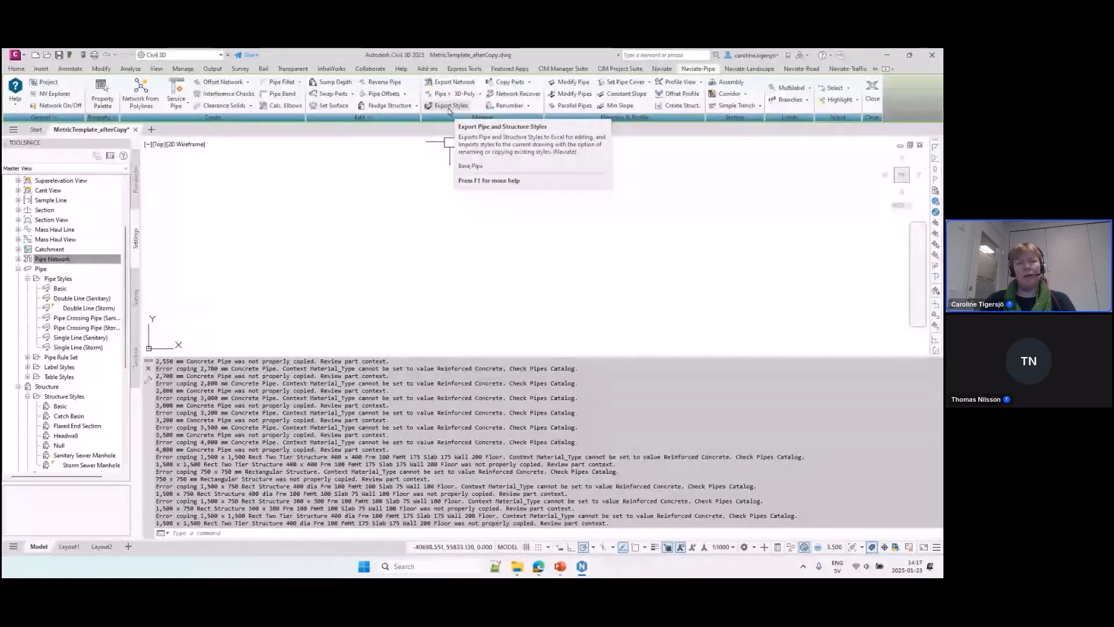
pyautogui.click(450, 107)
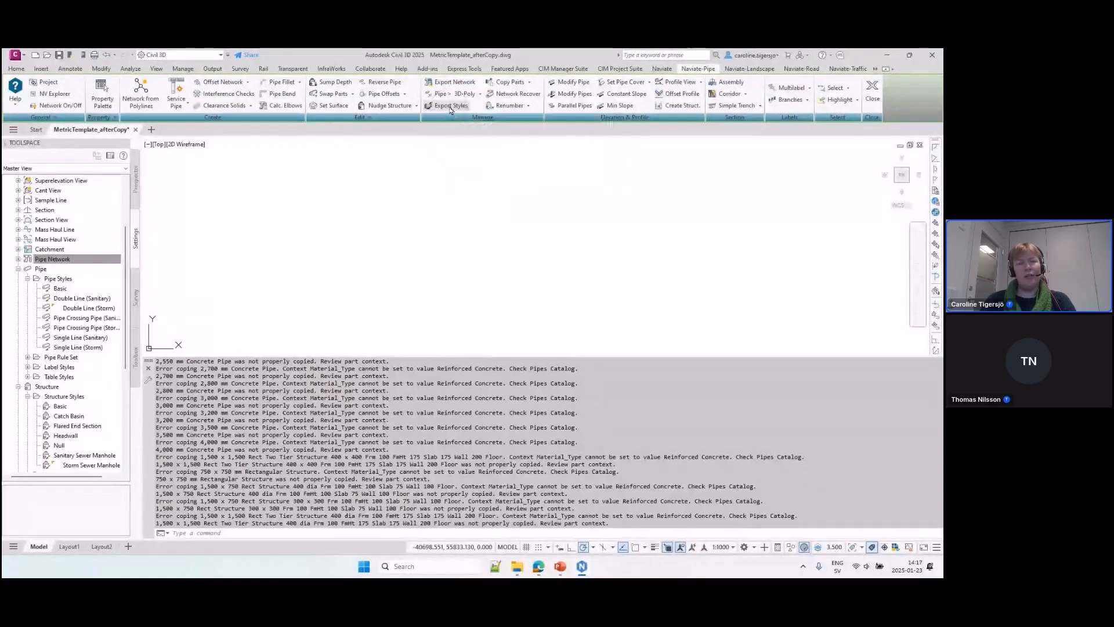
pyautogui.moveTo(255, 202); pyautogui.dragTo(295, 140)
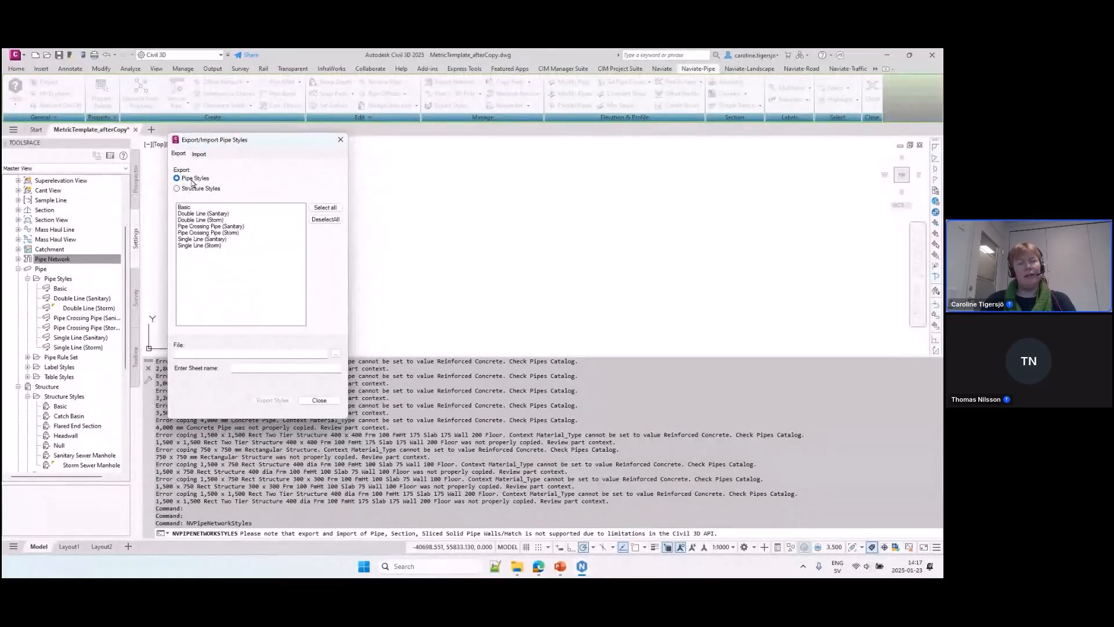
pyautogui.click(213, 215)
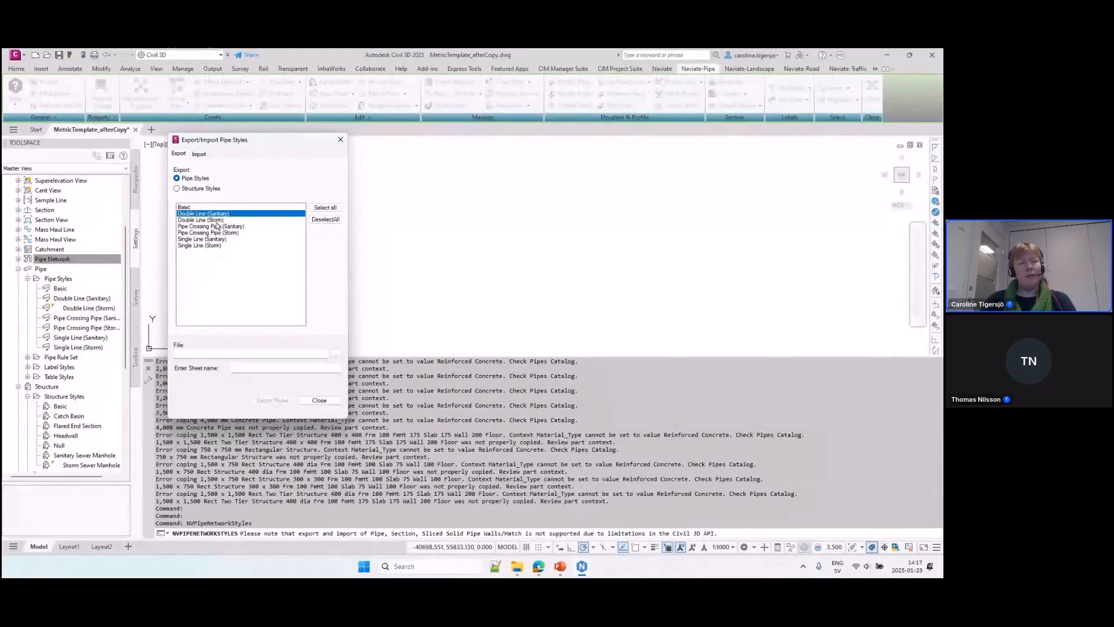
pyautogui.keyDown('ctrl'); pyautogui.click(216, 220); pyautogui.keyUp('ctrl')
pyautogui.keyDown('ctrl'); pyautogui.click(220, 239); pyautogui.keyUp('ctrl')
pyautogui.keyDown('ctrl'); pyautogui.click(221, 245); pyautogui.keyUp('ctrl')
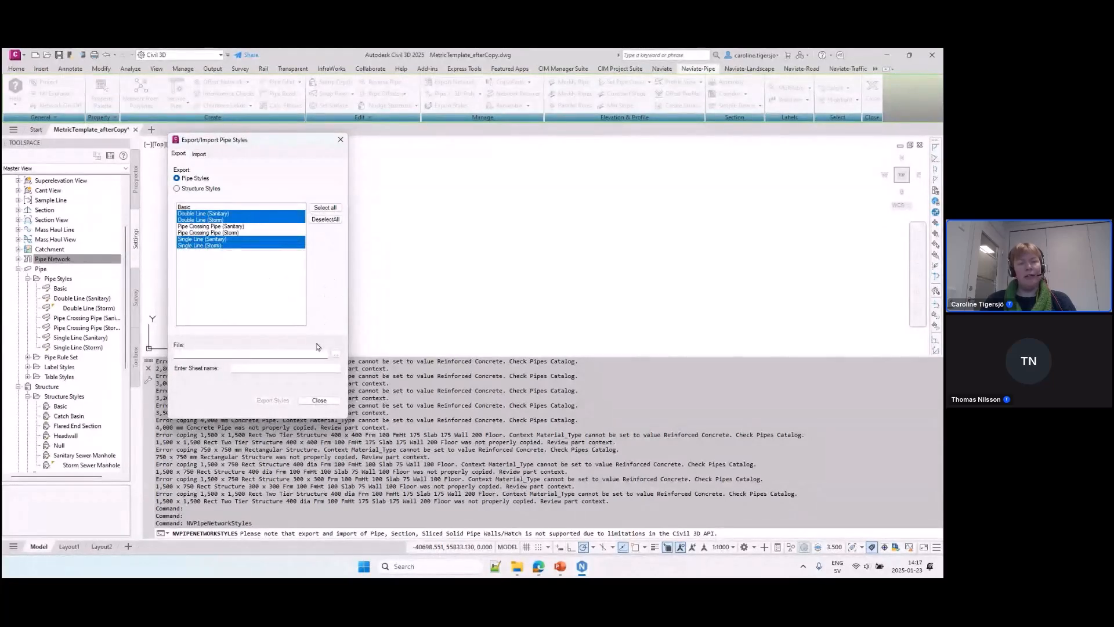
# Export the selected pipe styles to a new Excel file named TigersStyleExport in the TaBort folder, with sheet name 1.
pyautogui.click(338, 357)
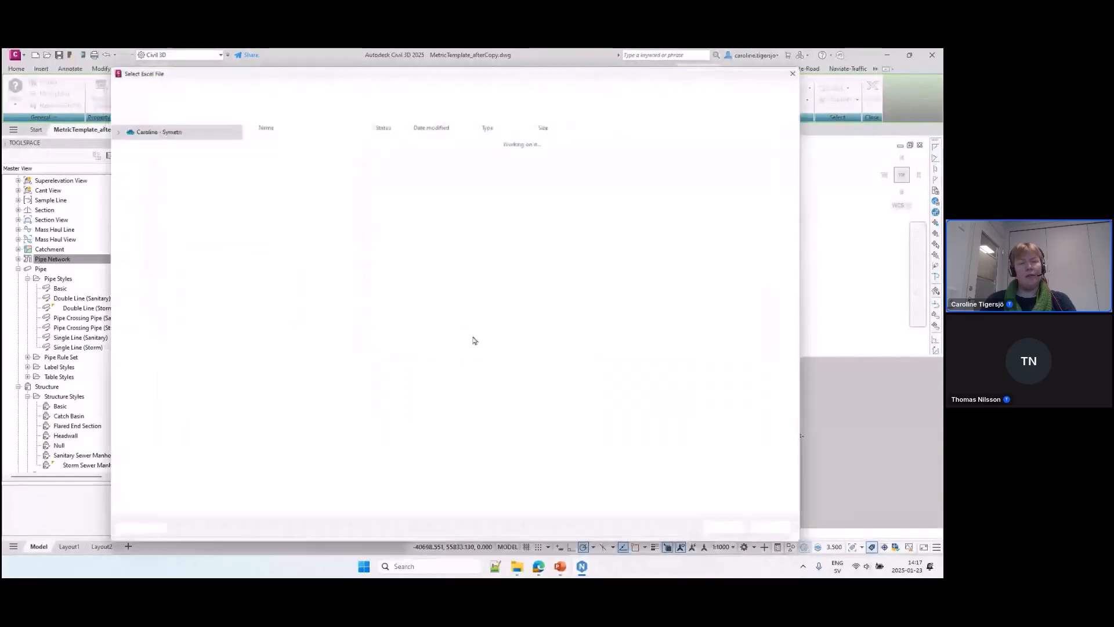
pyautogui.write('TigersStyleExport')
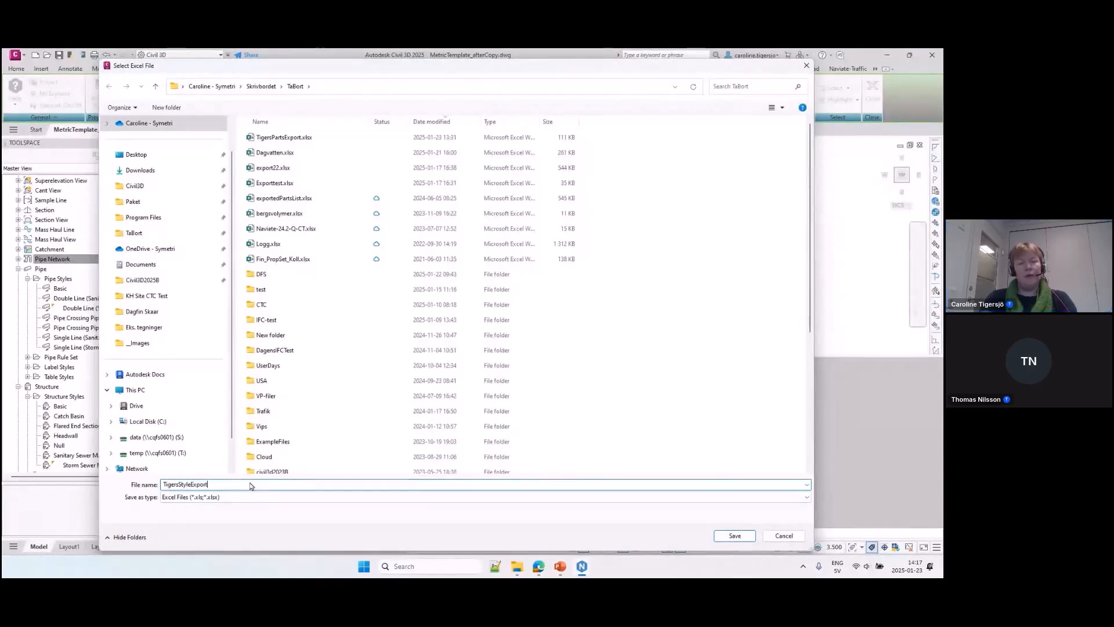
pyautogui.press('Return')
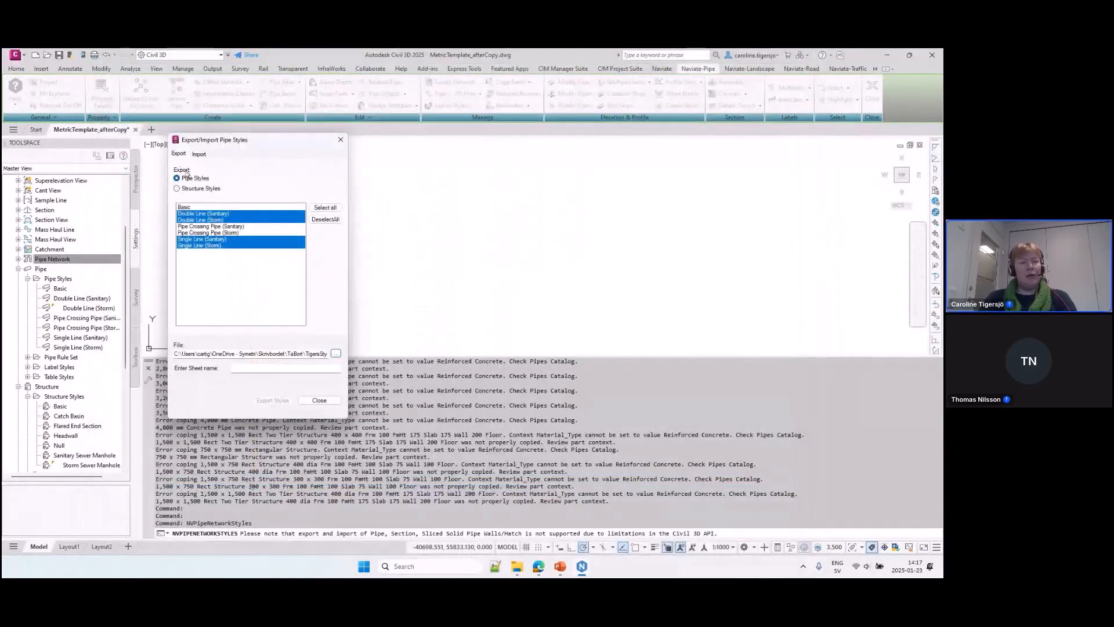
pyautogui.write('1')
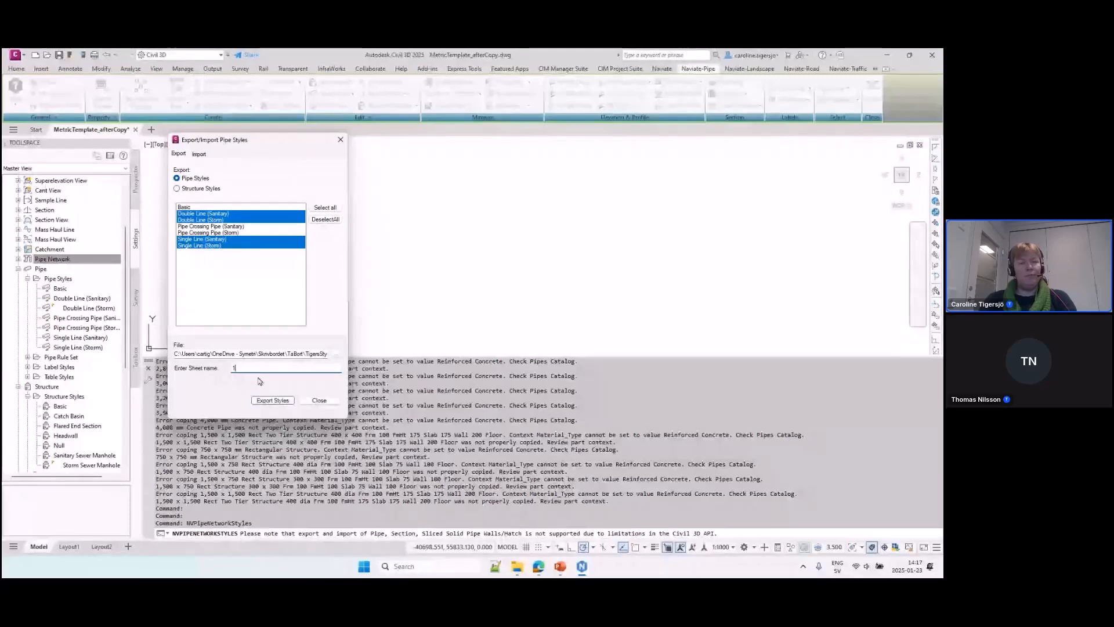
pyautogui.click(270, 400)
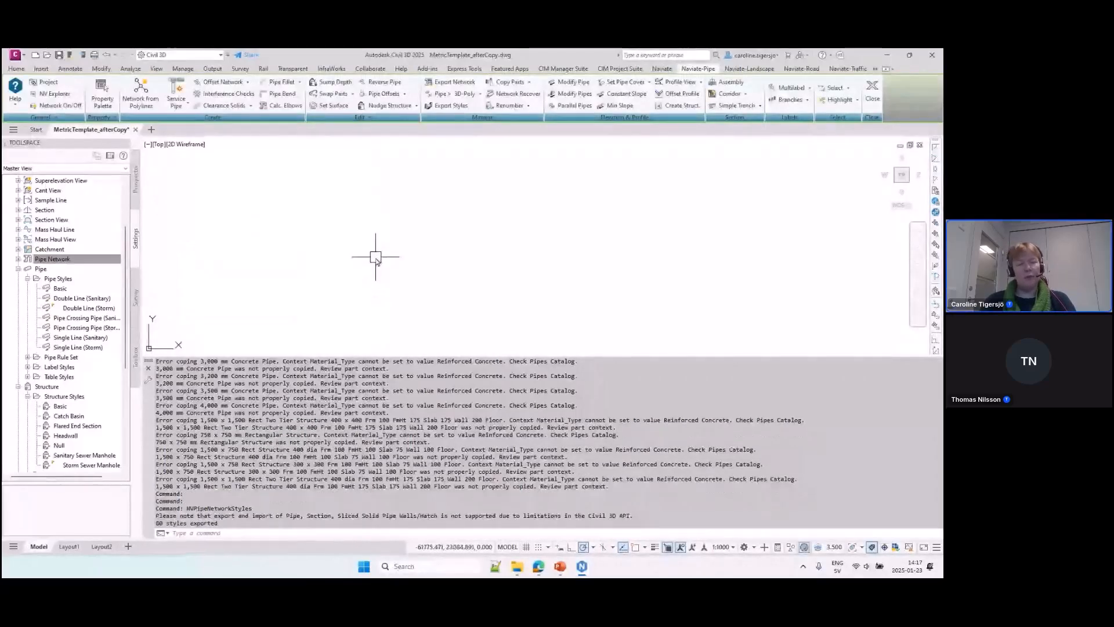
# Export the Sanitary Sewer Manhole and Storm Sewer Manhole structure styles to sheet 2 of the TigersStyleExport file.
pyautogui.press('Return')
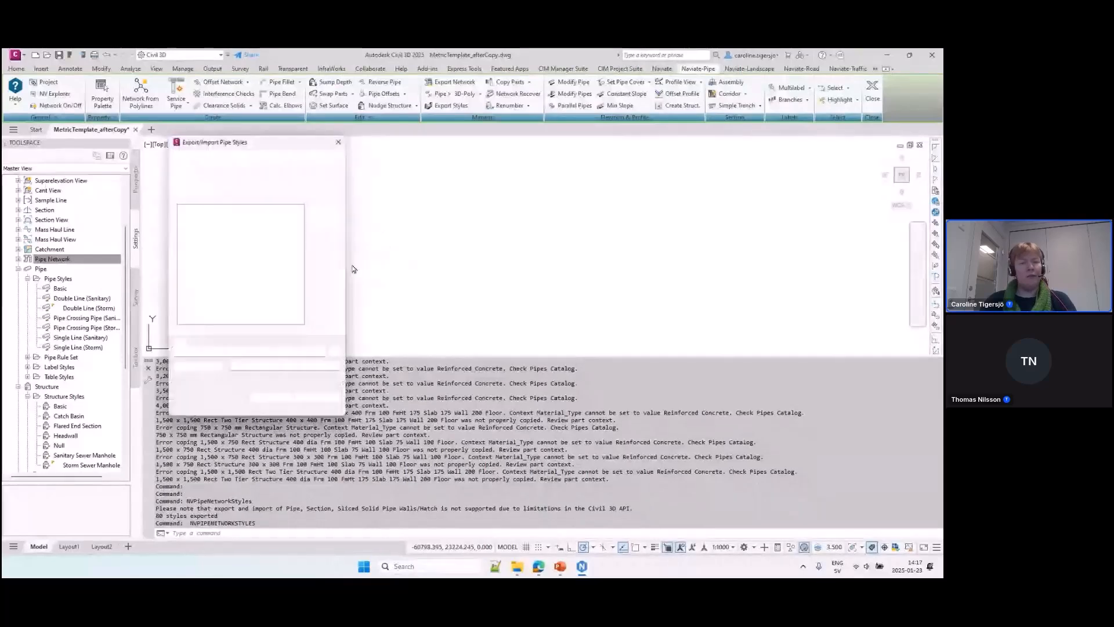
pyautogui.click(177, 189)
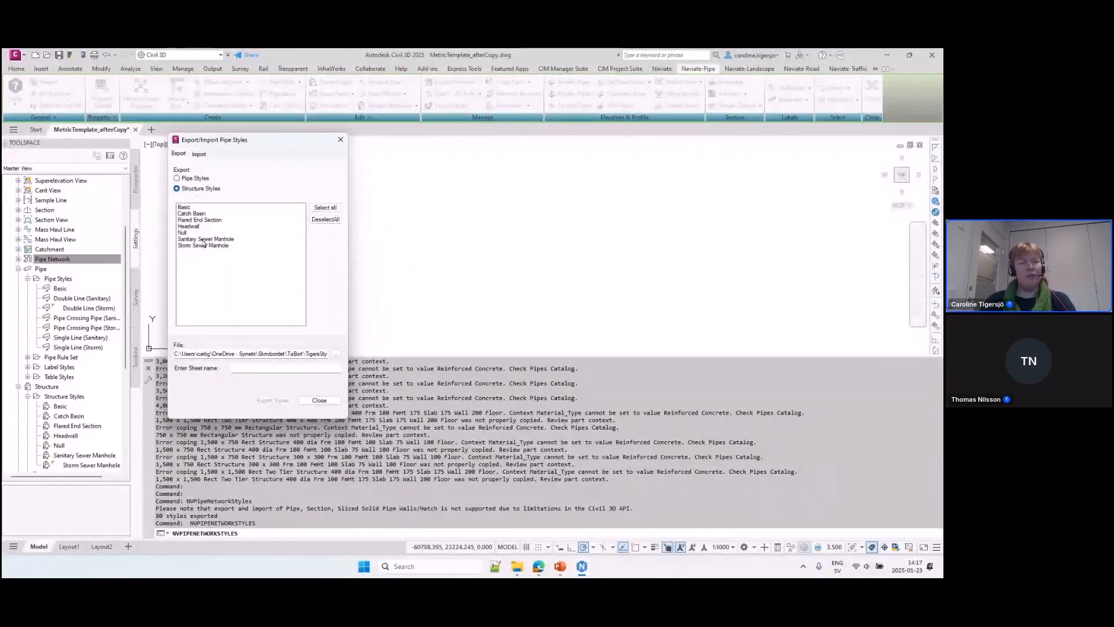
pyautogui.moveTo(203, 239); pyautogui.dragTo(205, 246)
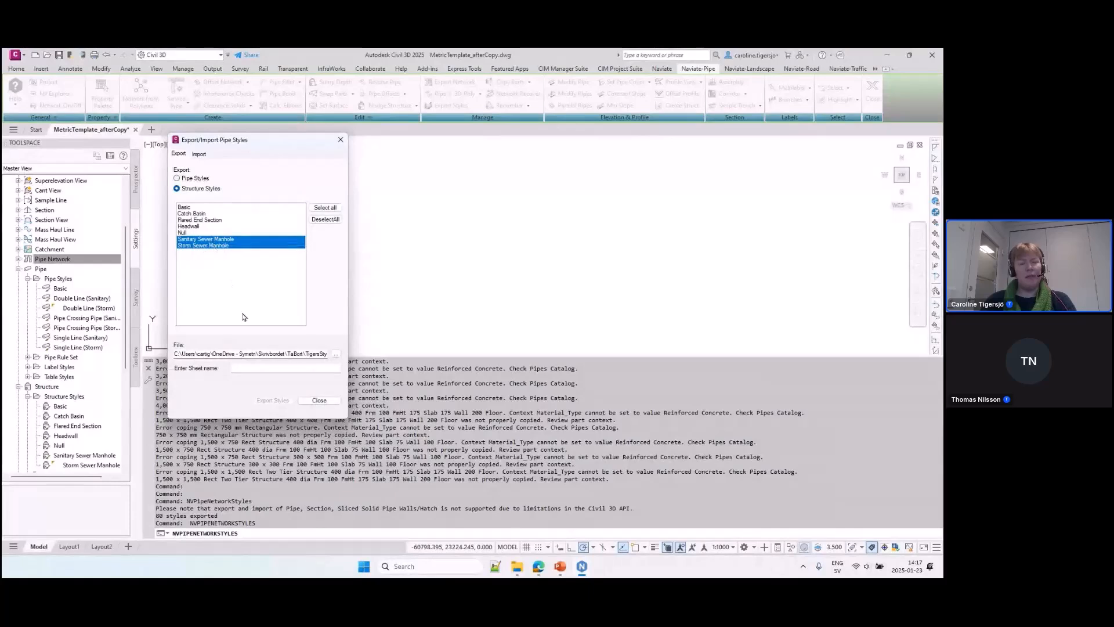
pyautogui.click(259, 369)
pyautogui.write('2')
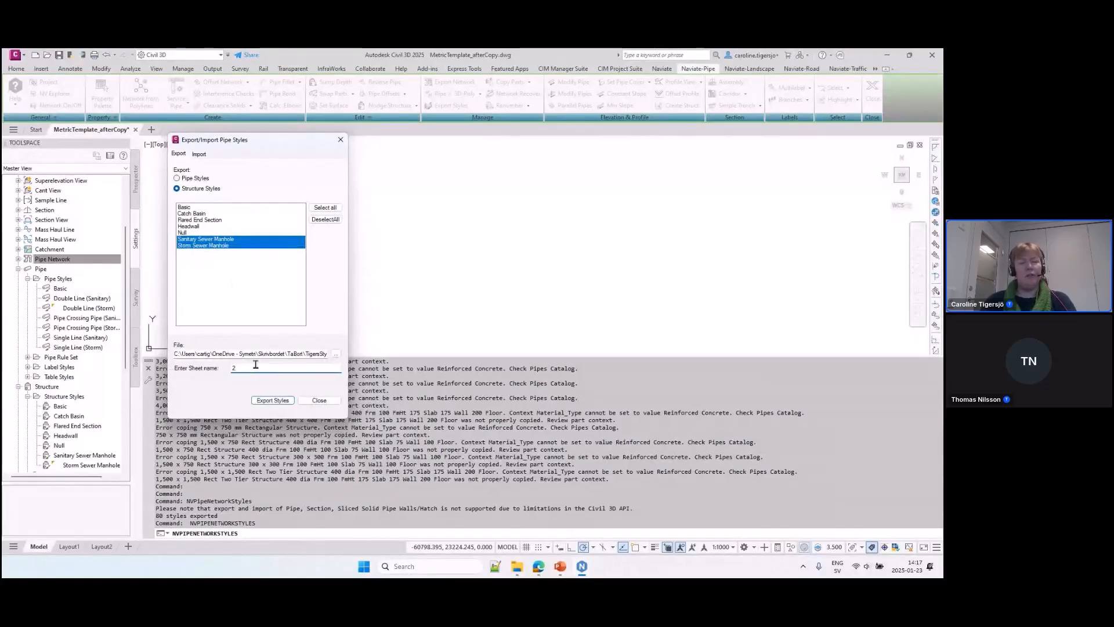
pyautogui.moveTo(263, 354); pyautogui.dragTo(325, 353)
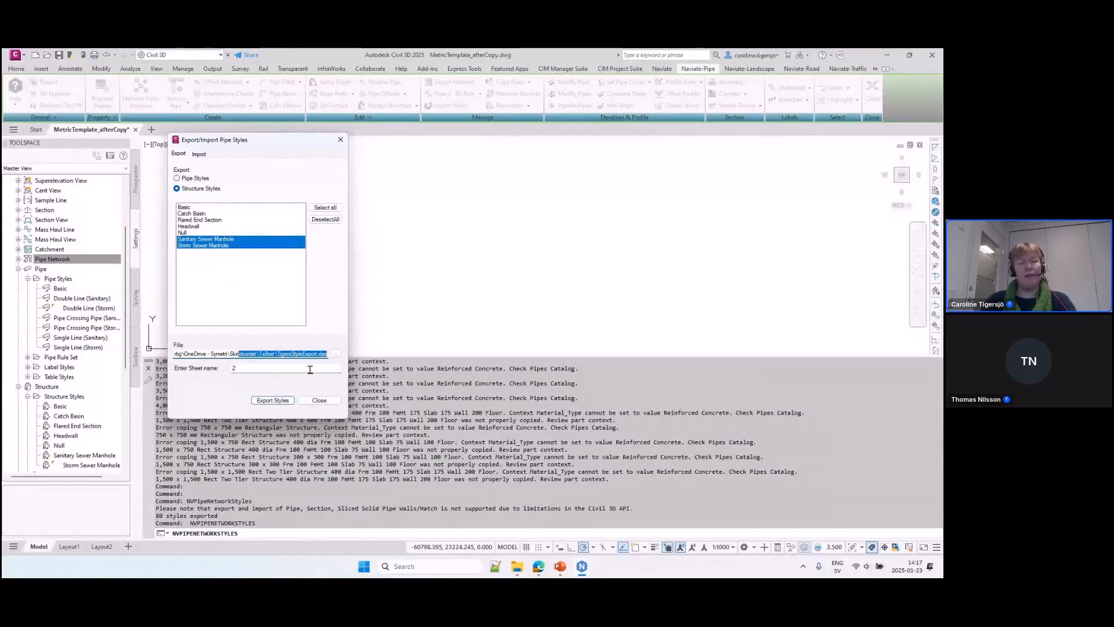
pyautogui.click(273, 400)
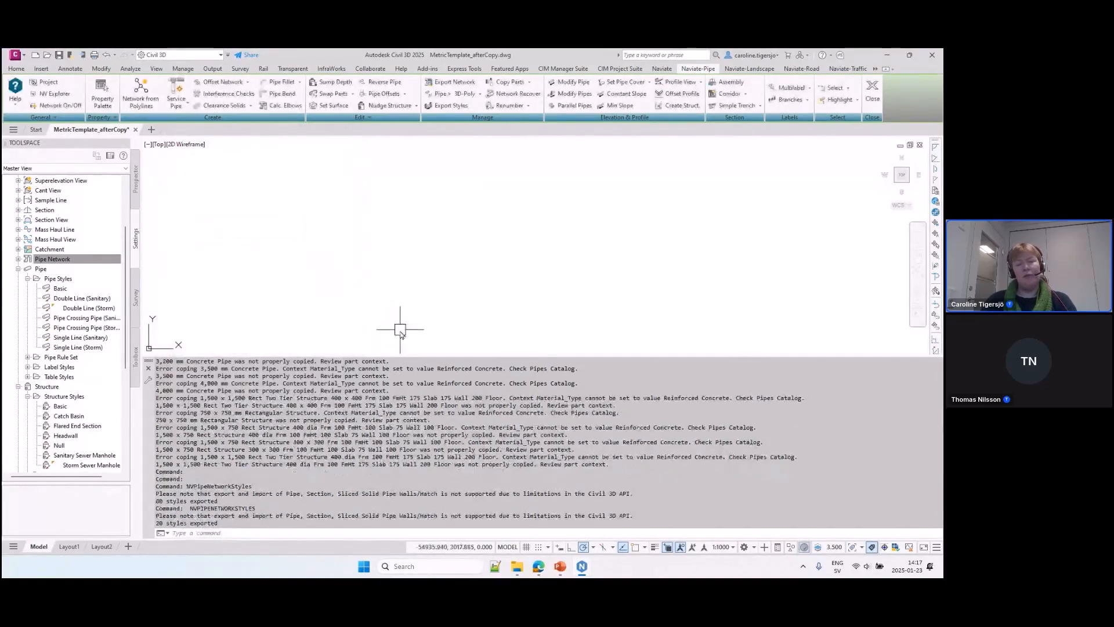
# Switch to File Explorer and look for the exported TigersStyleExport file among the newest files in the TaBort folder.
pyautogui.click(517, 567)
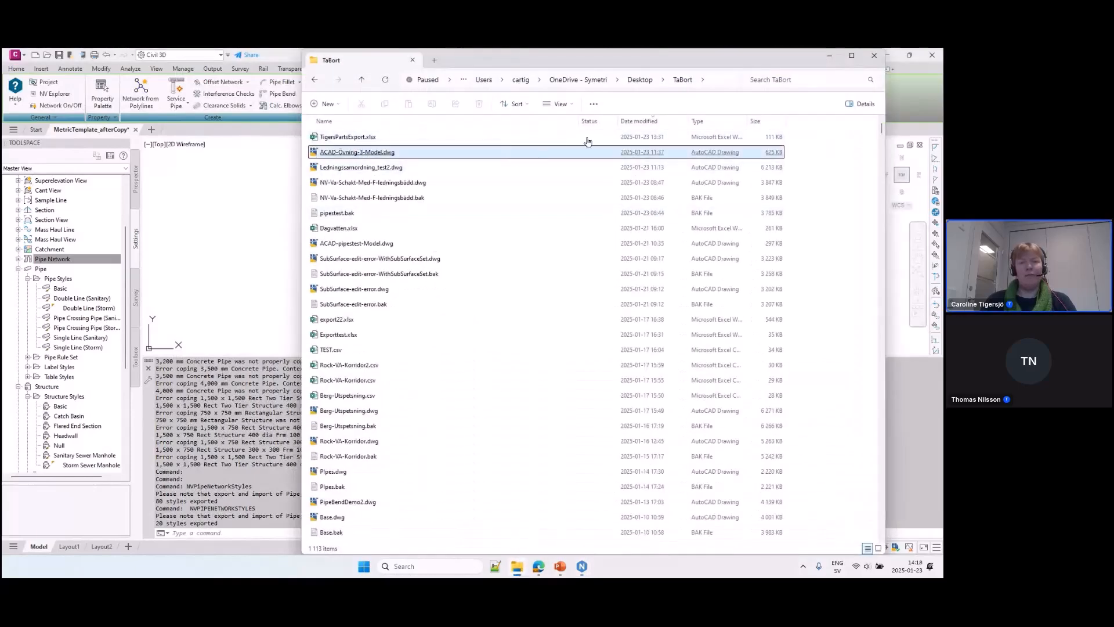
pyautogui.click(654, 125)
pyautogui.click(654, 125)
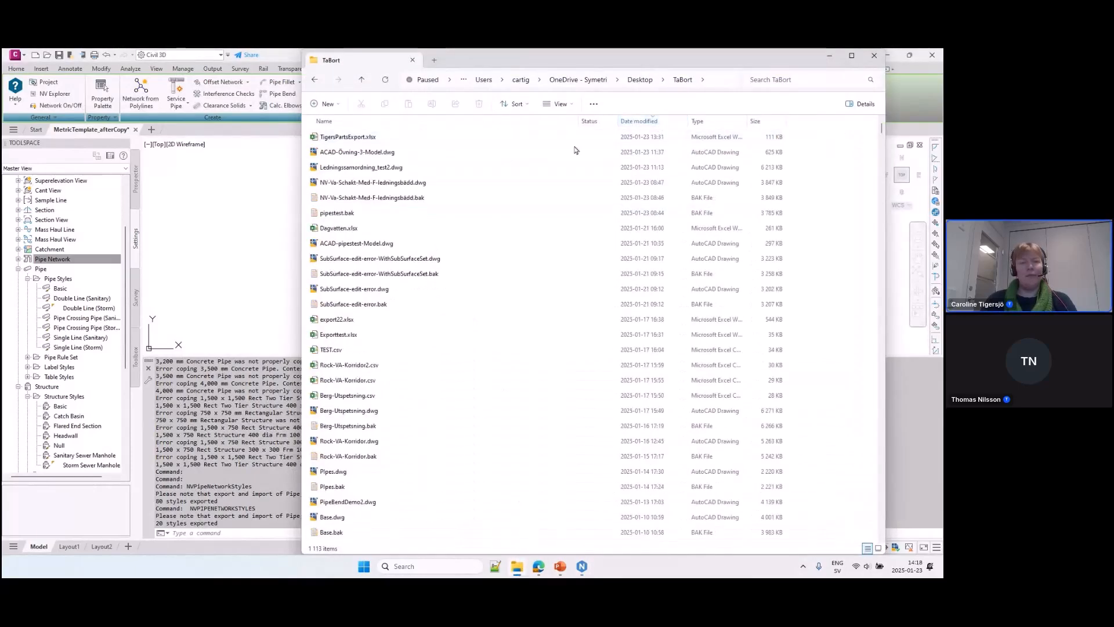
pyautogui.click(246, 268)
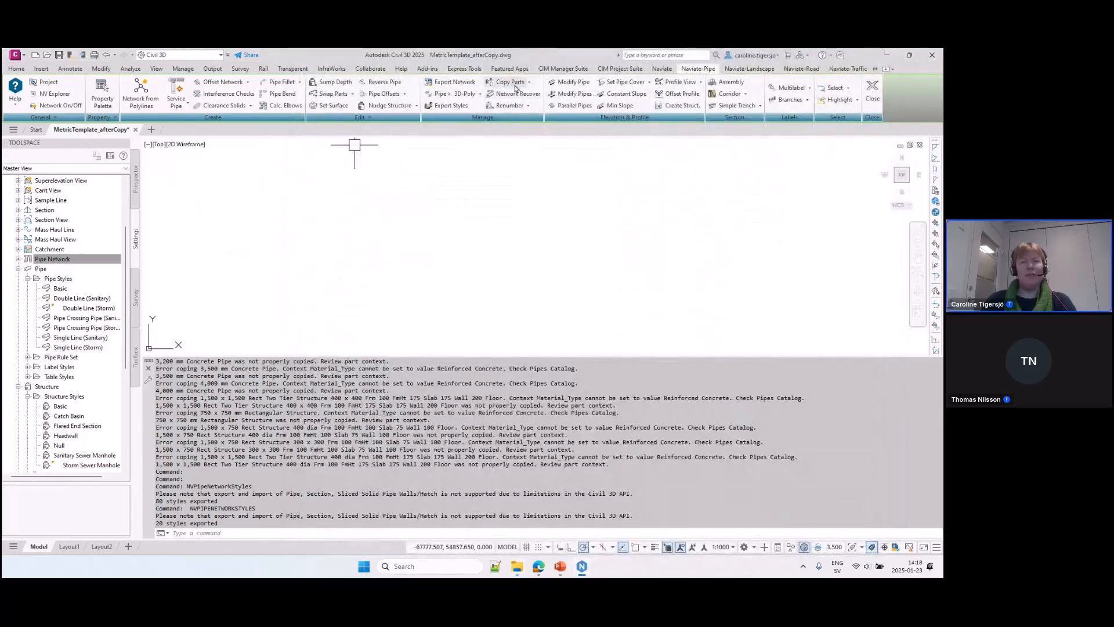
# Check the file path in the style export dialog and search TaBort in File Explorer again, sorting by name and by date modified.
pyautogui.click(453, 106)
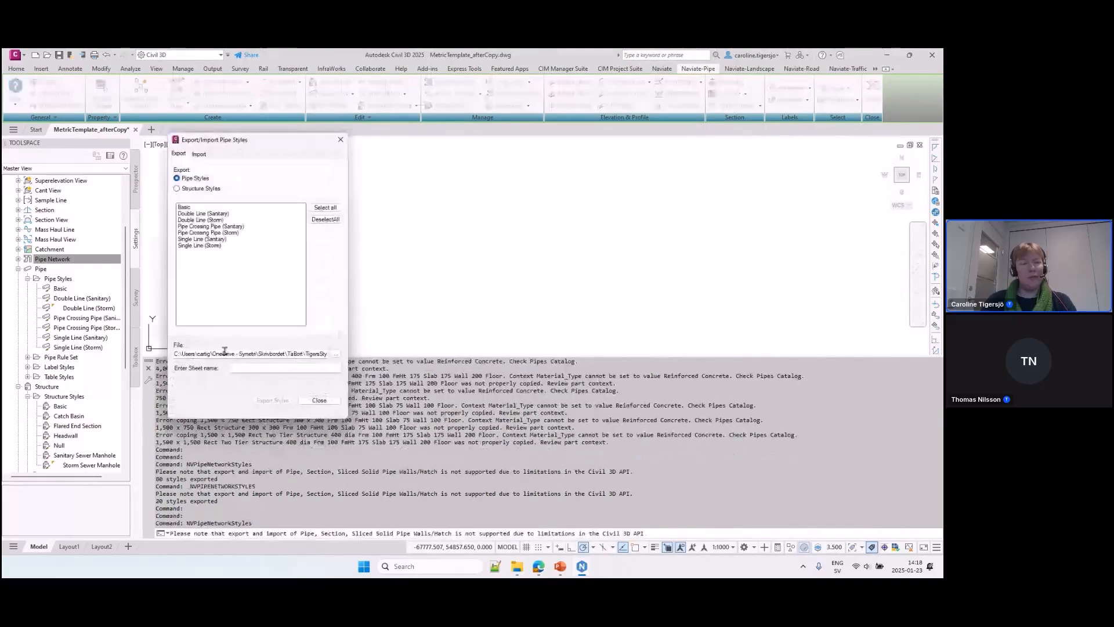
pyautogui.moveTo(260, 353); pyautogui.dragTo(314, 355)
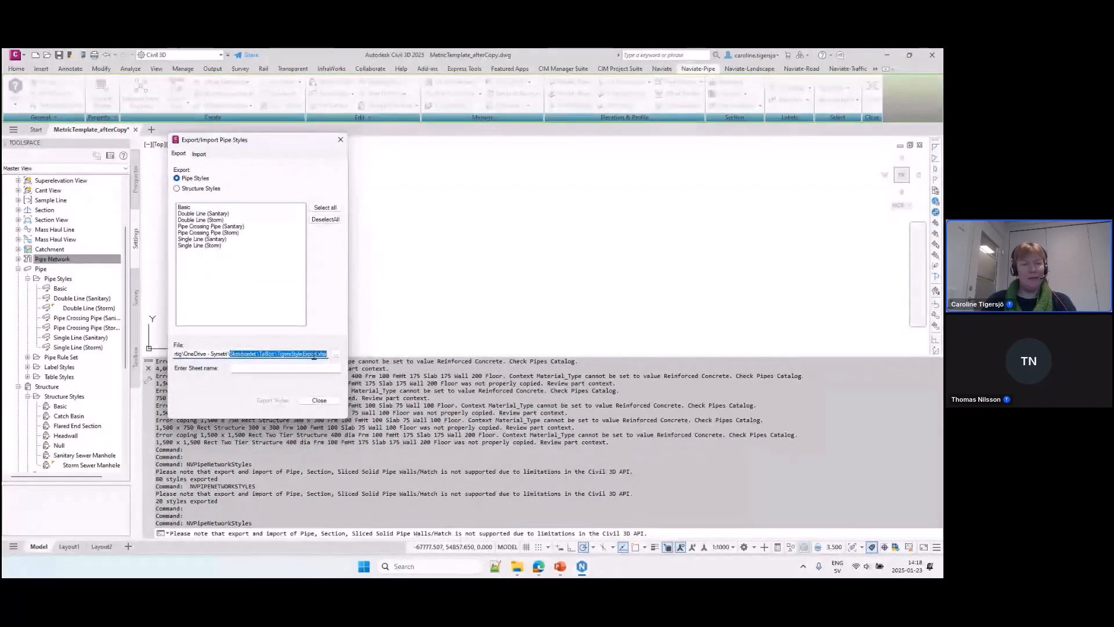
pyautogui.moveTo(520, 571)
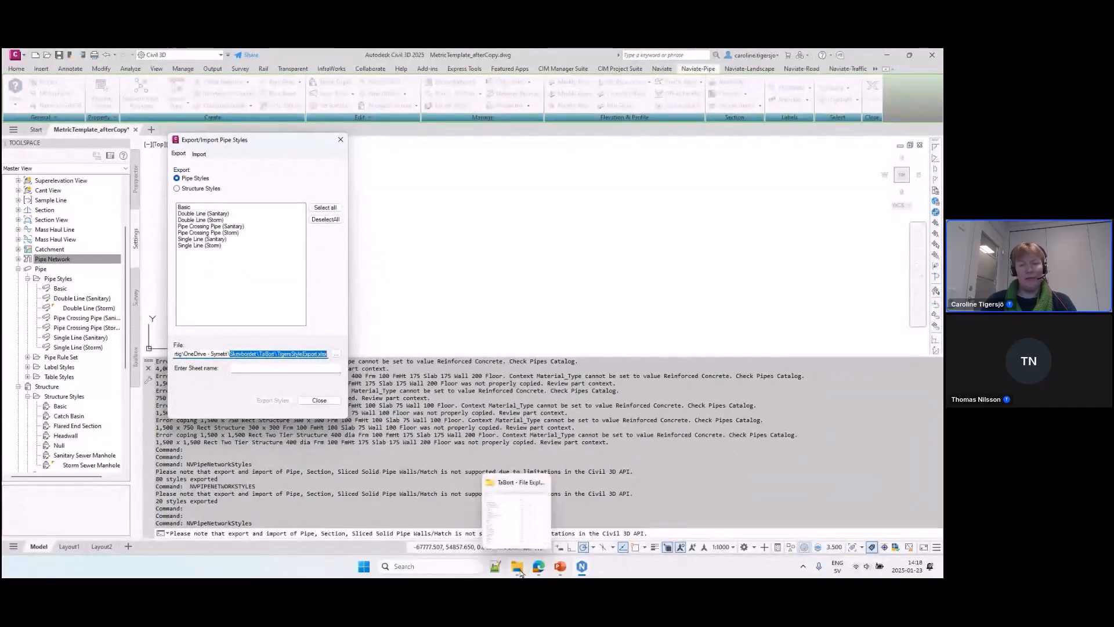
pyautogui.click(518, 519)
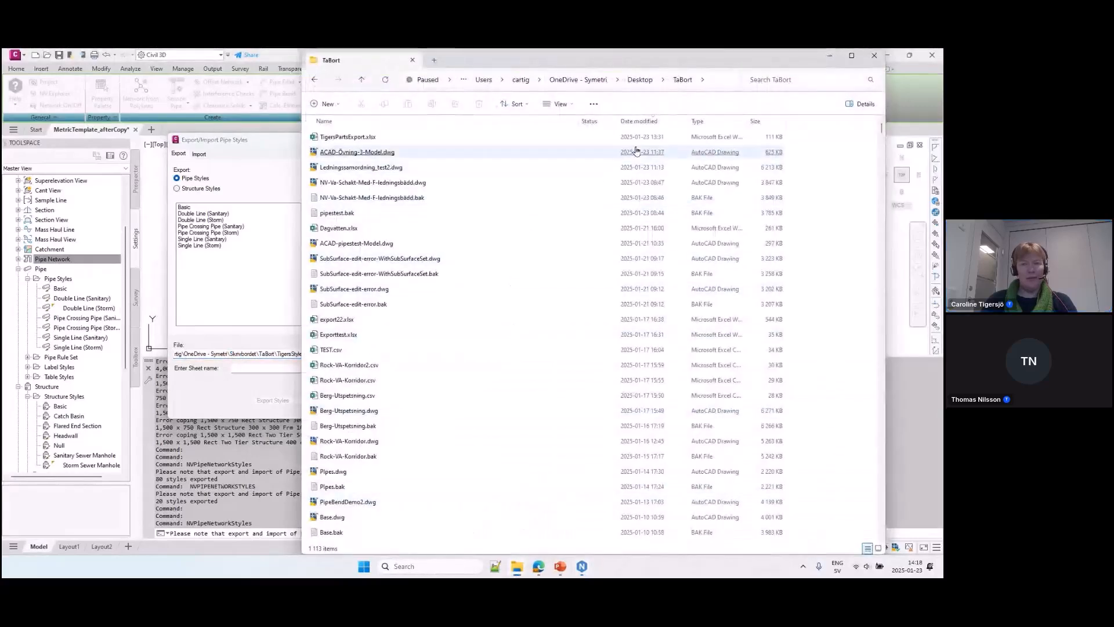
pyautogui.click(497, 120)
pyautogui.click(613, 121)
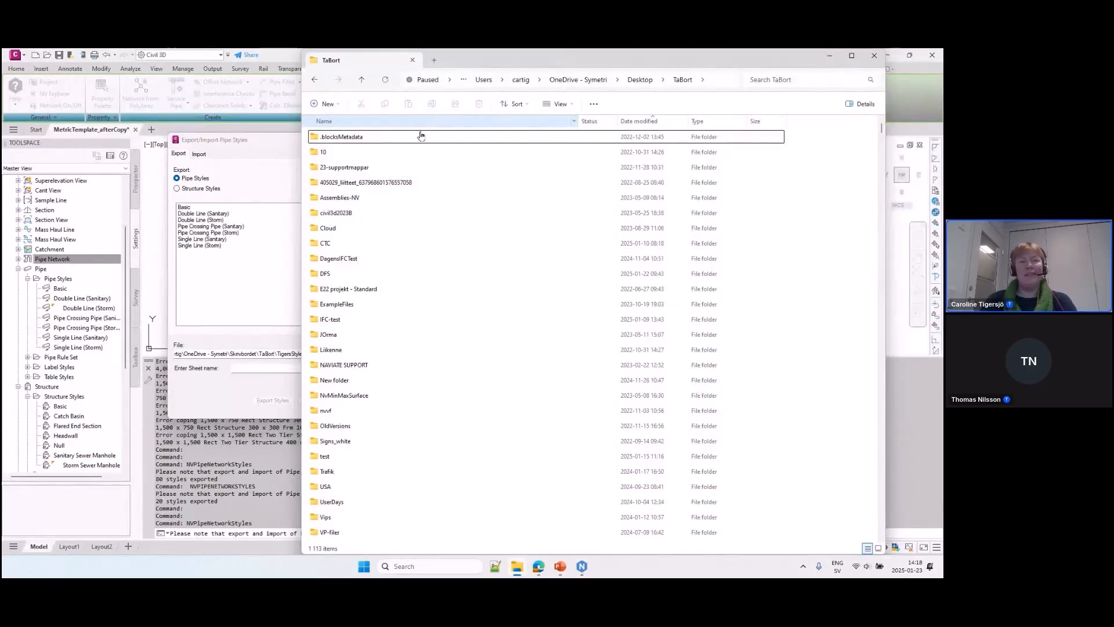
pyautogui.click(639, 121)
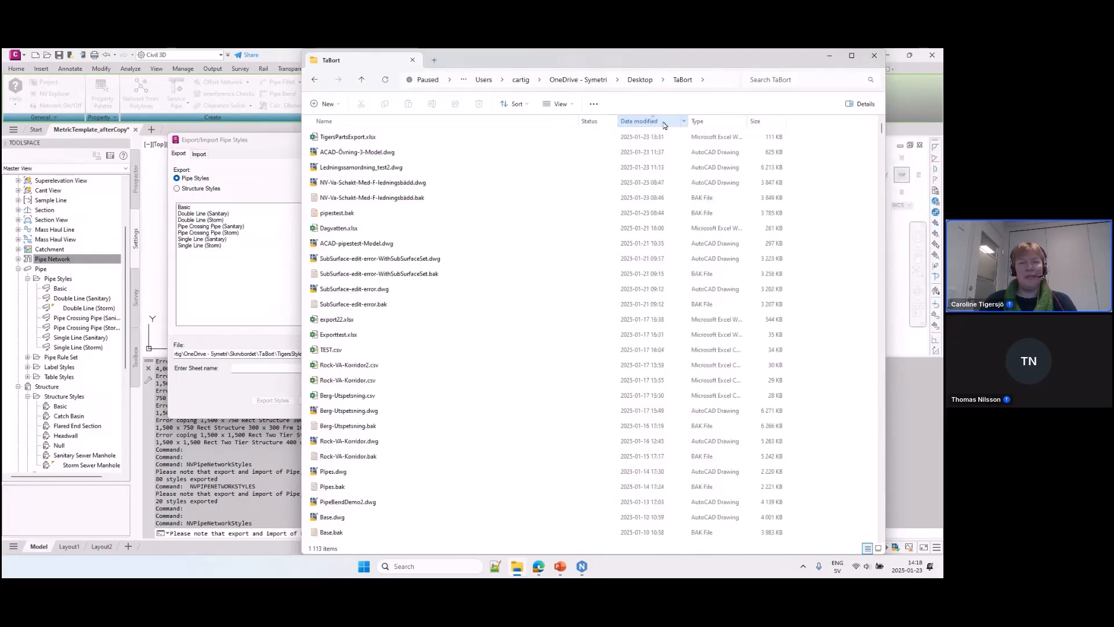
# Return from the TaBort folder to the pipe style export dialog and open its Excel file selection.
pyautogui.click(477, 276)
pyautogui.click(446, 137)
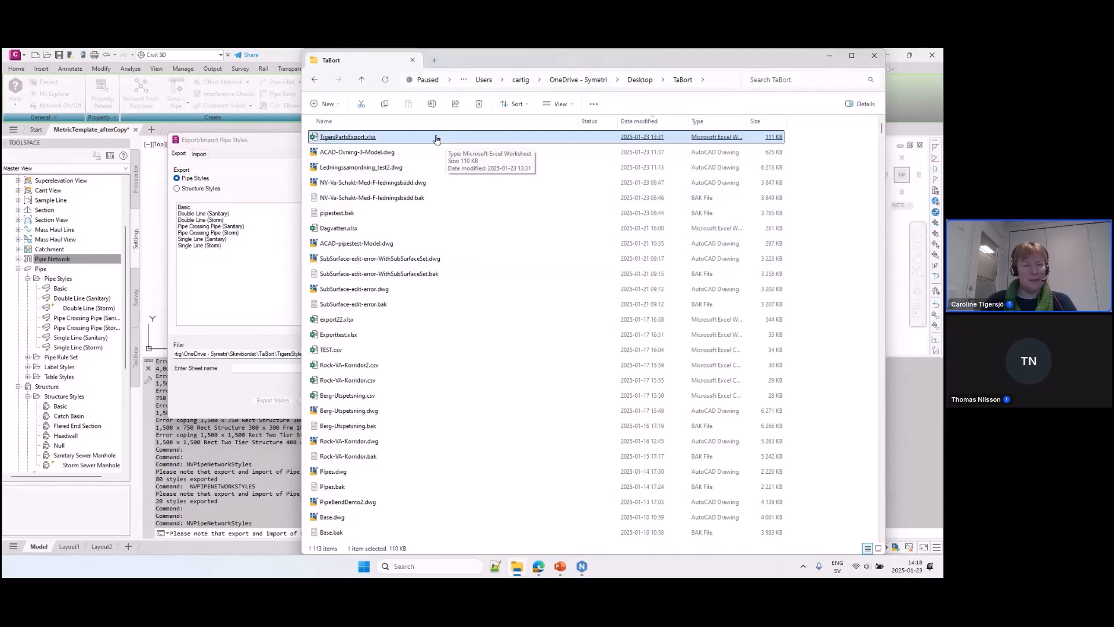
pyautogui.click(250, 149)
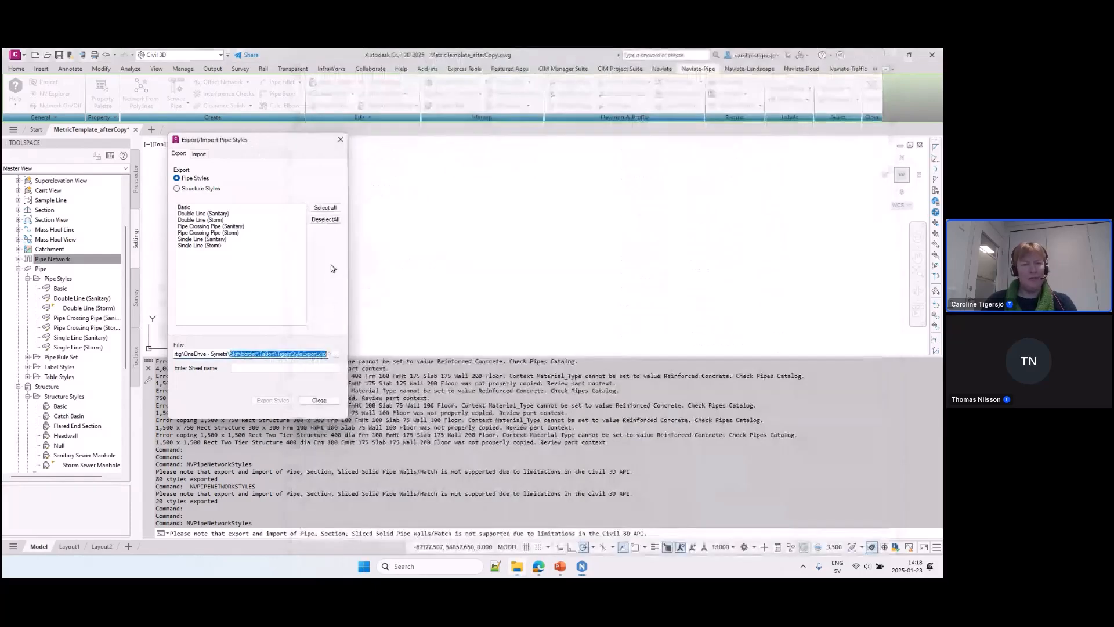
pyautogui.click(336, 354)
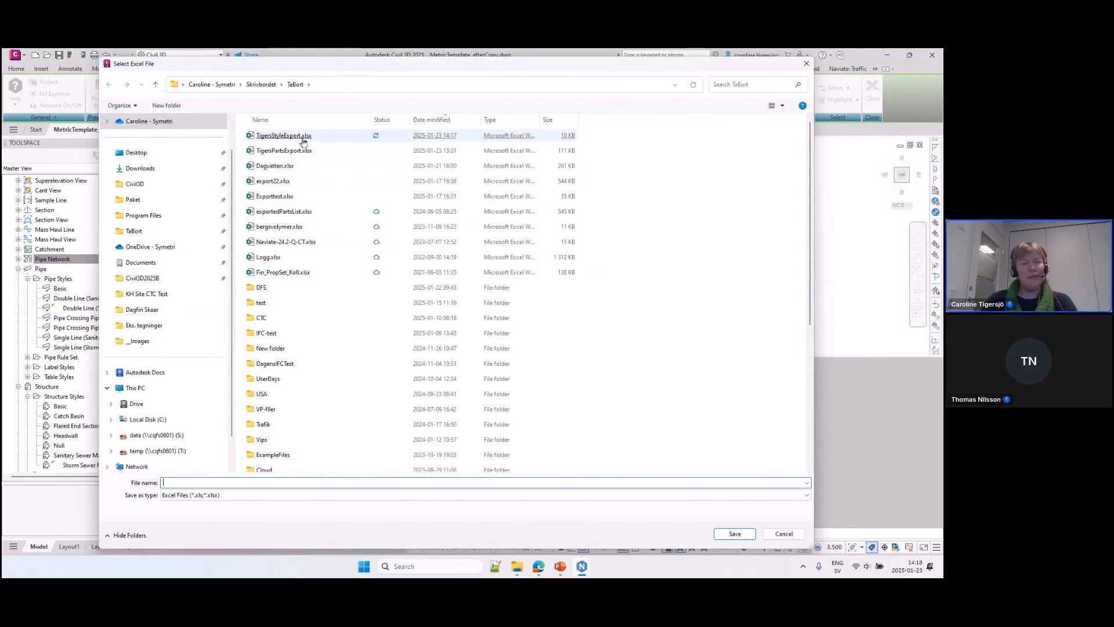
# Compare the TaBort listing in File Explorer with the Excel file selection dialog, sorting by name to look for TigersStyleExport.
pyautogui.click(517, 567)
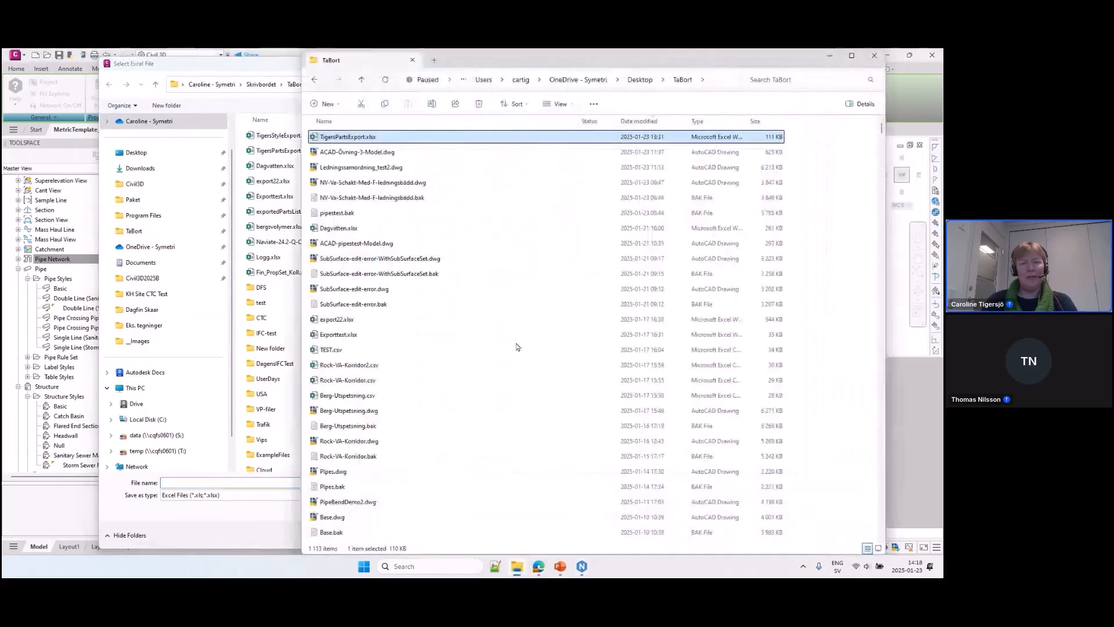
pyautogui.click(430, 122)
pyautogui.scroll(15, 509, 310)
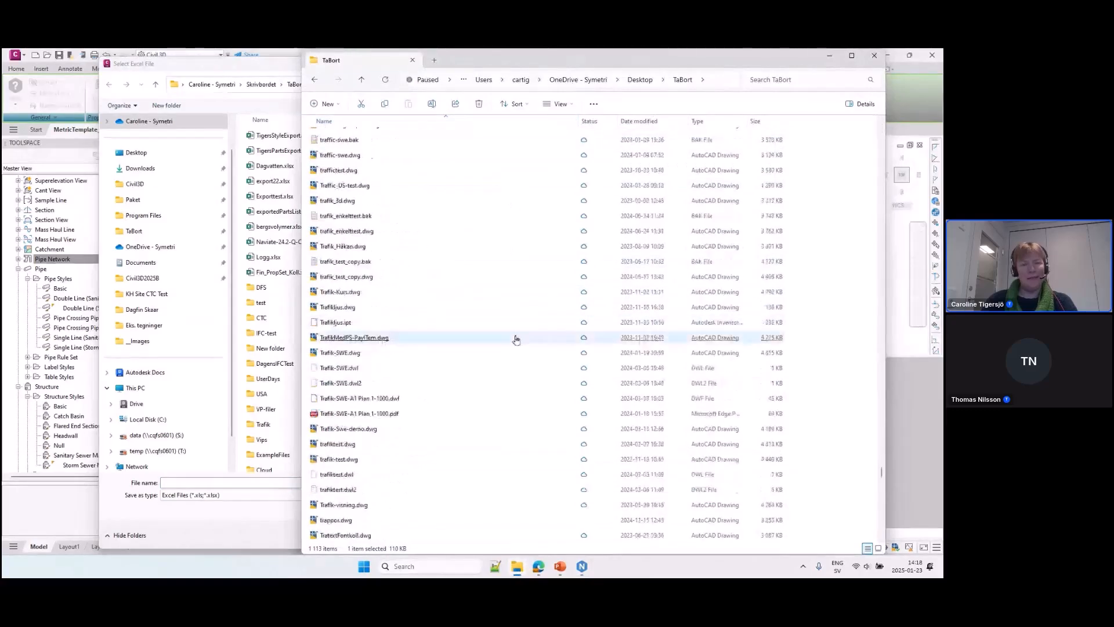
pyautogui.click(255, 68)
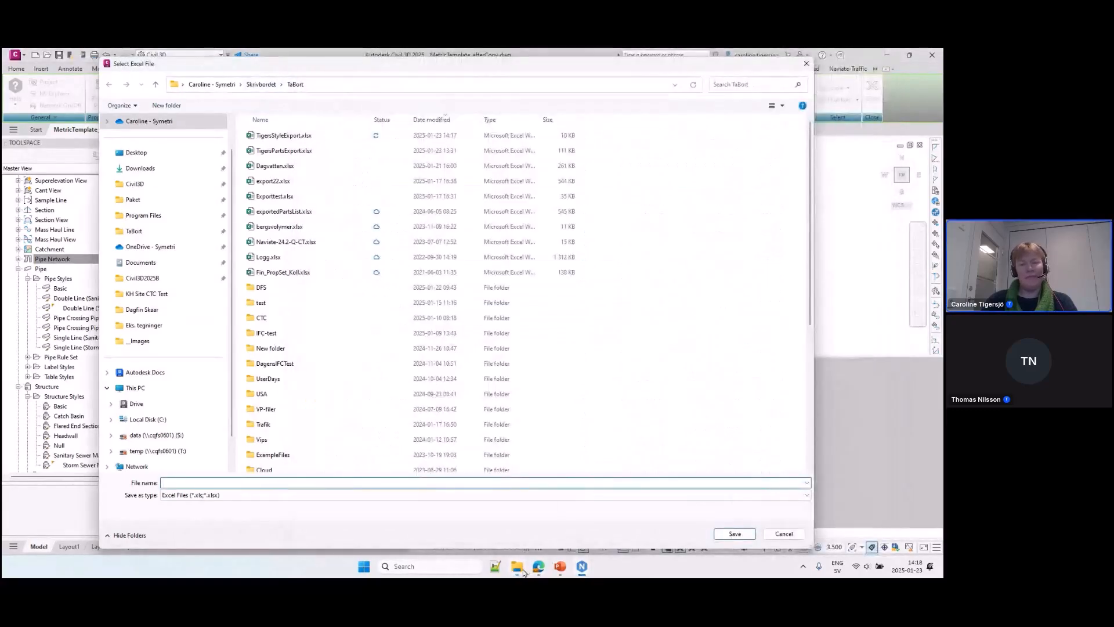
pyautogui.click(525, 572)
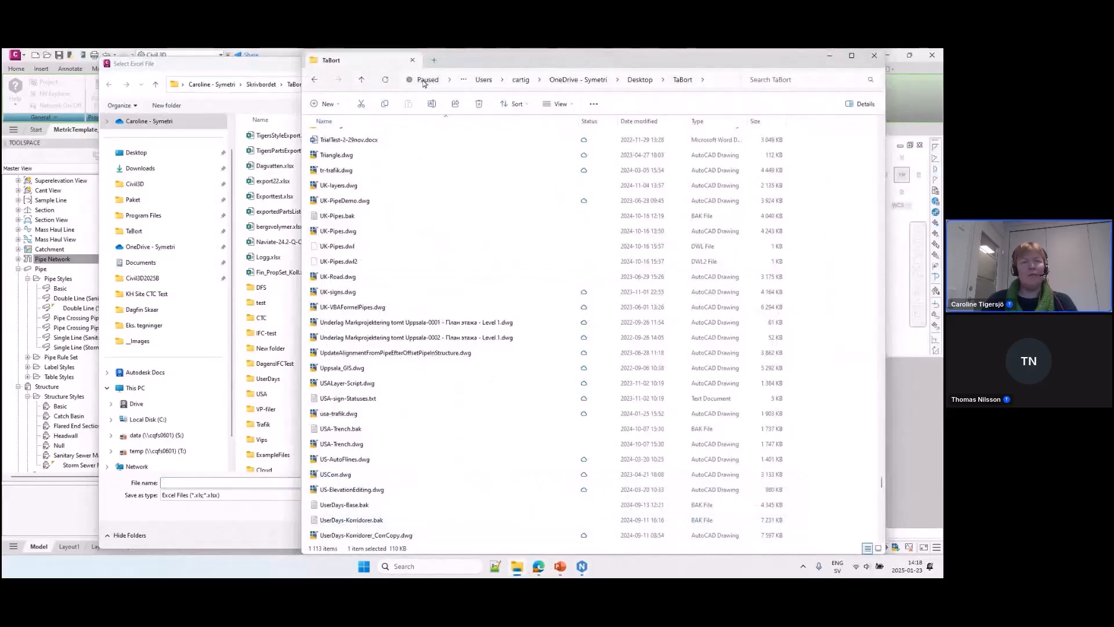
pyautogui.click(229, 82)
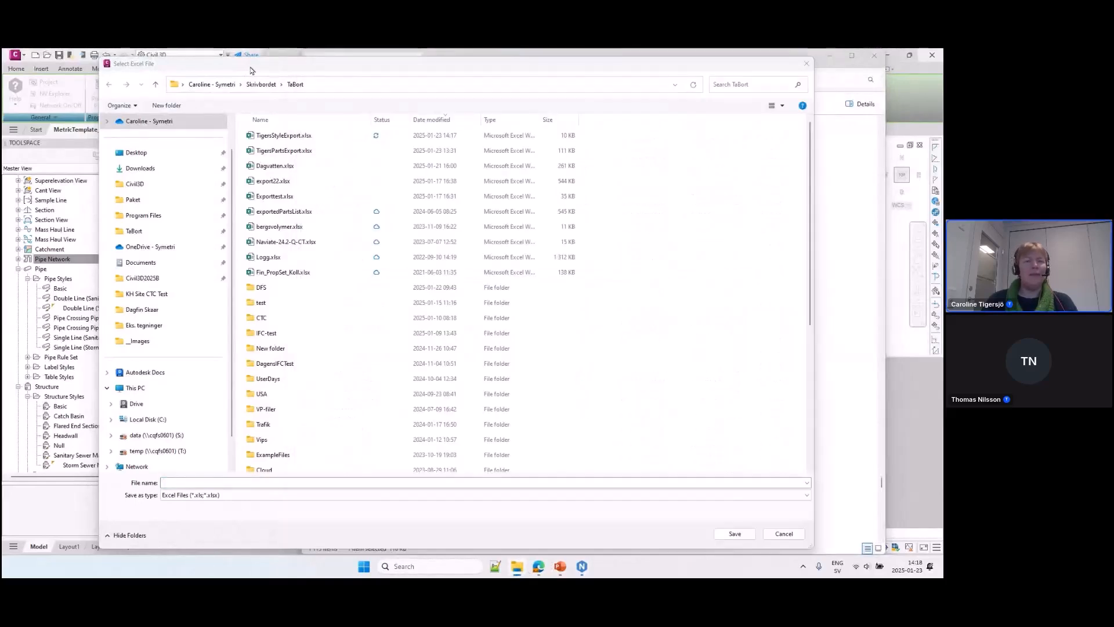
# Open TigersStyleExport.xlsx in Excel directly from the file selection dialog.
pyautogui.click(282, 137)
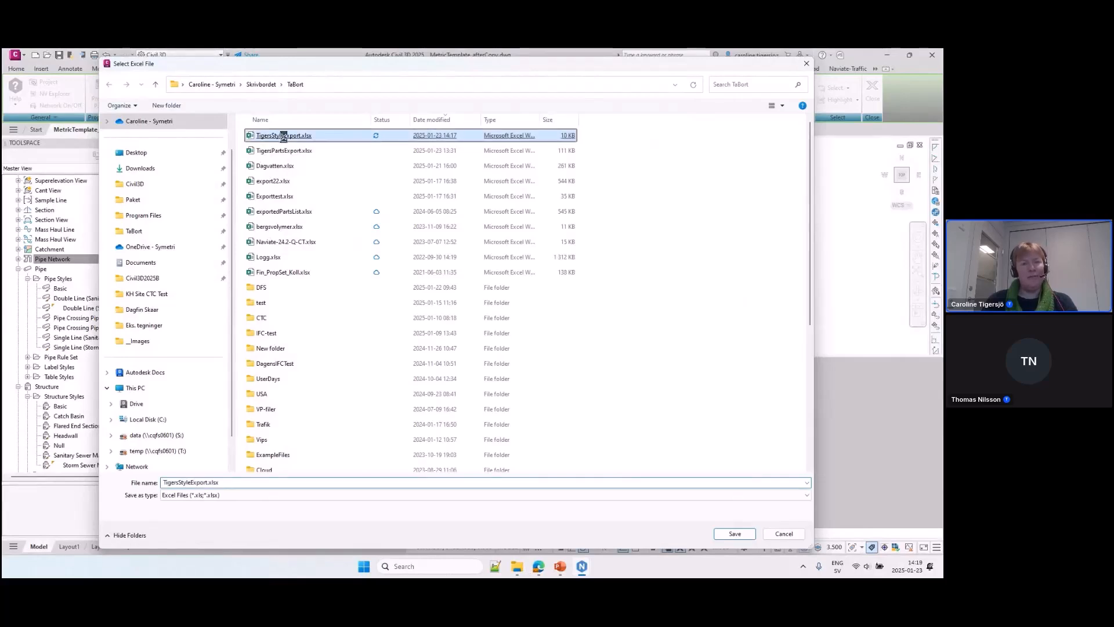
pyautogui.rightClick(289, 138)
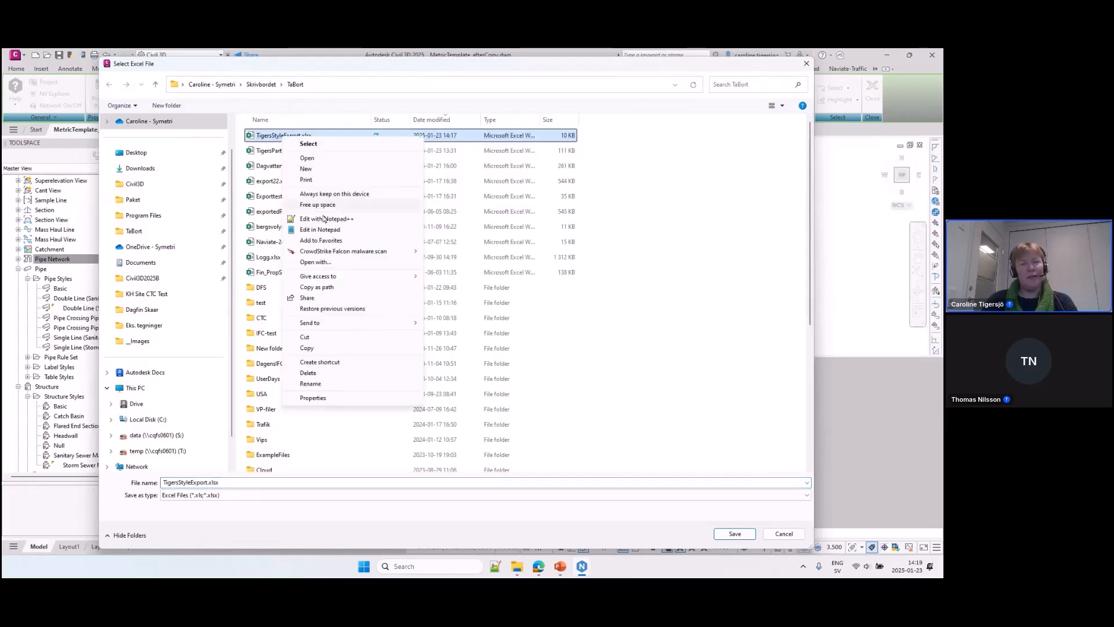
pyautogui.click(341, 161)
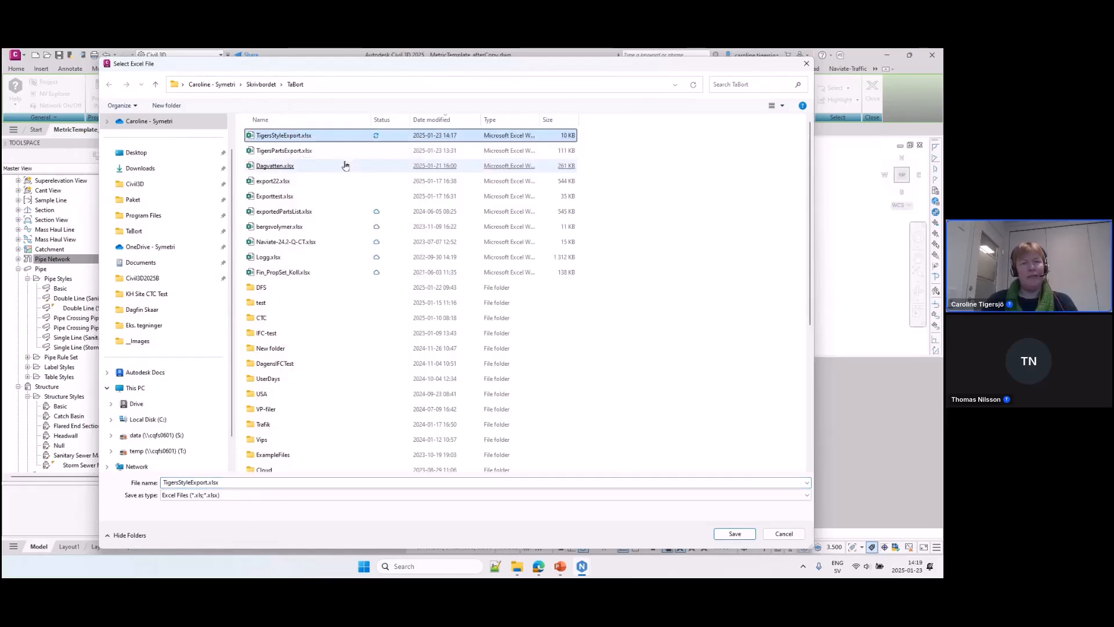
pyautogui.click(388, 181)
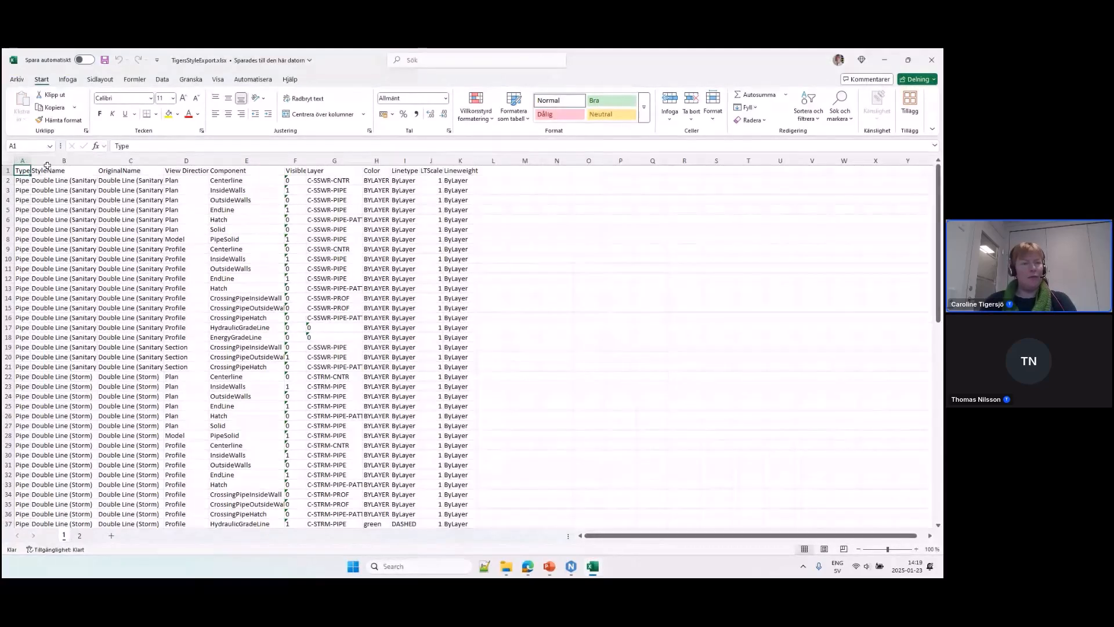
# Autofit all column widths on sheet 1 to their contents.
pyautogui.hotkey('ctrl', 'a')
pyautogui.doubleClick(29, 161)
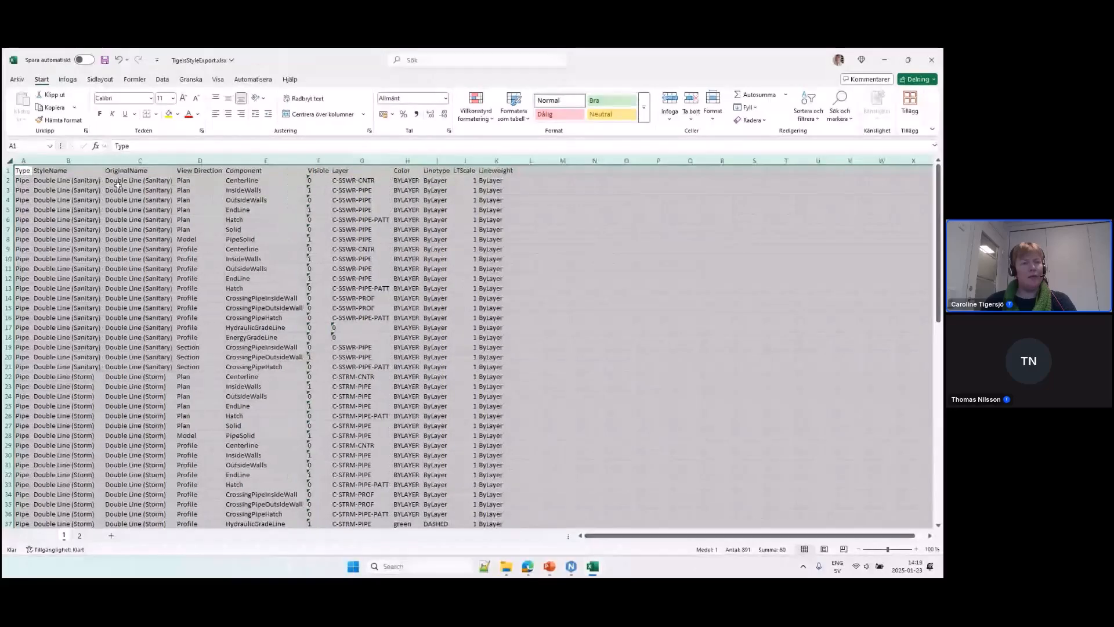
pyautogui.click(140, 199)
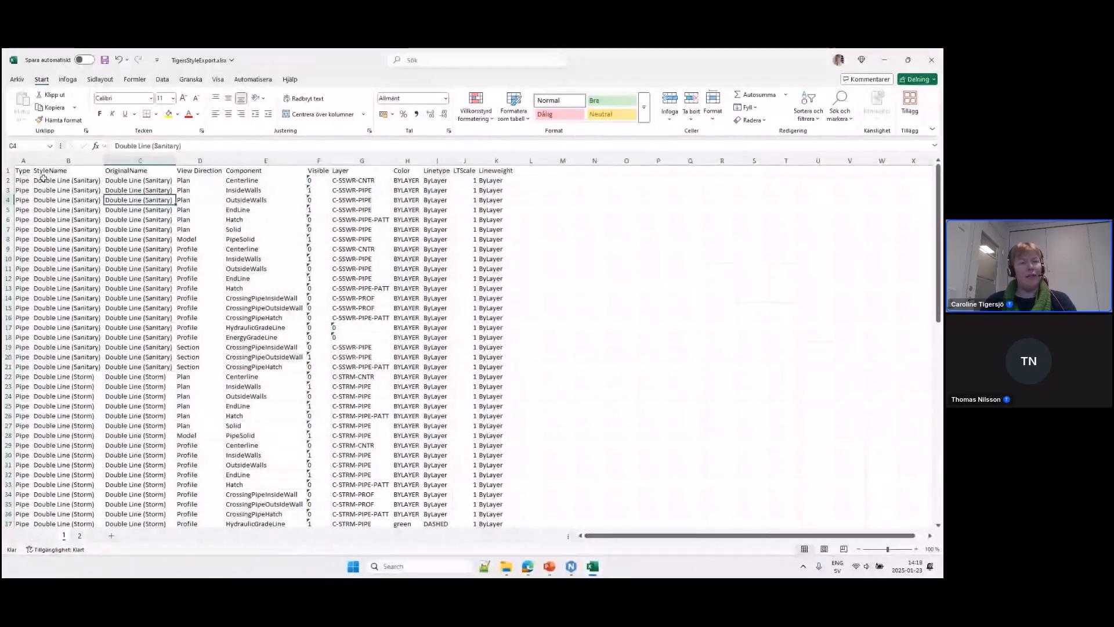
# Highlight rows 2 to 21 of the Double Line (Sanitary) style and review the exported pipe style rows below.
pyautogui.moveTo(9, 180); pyautogui.dragTo(15, 371)
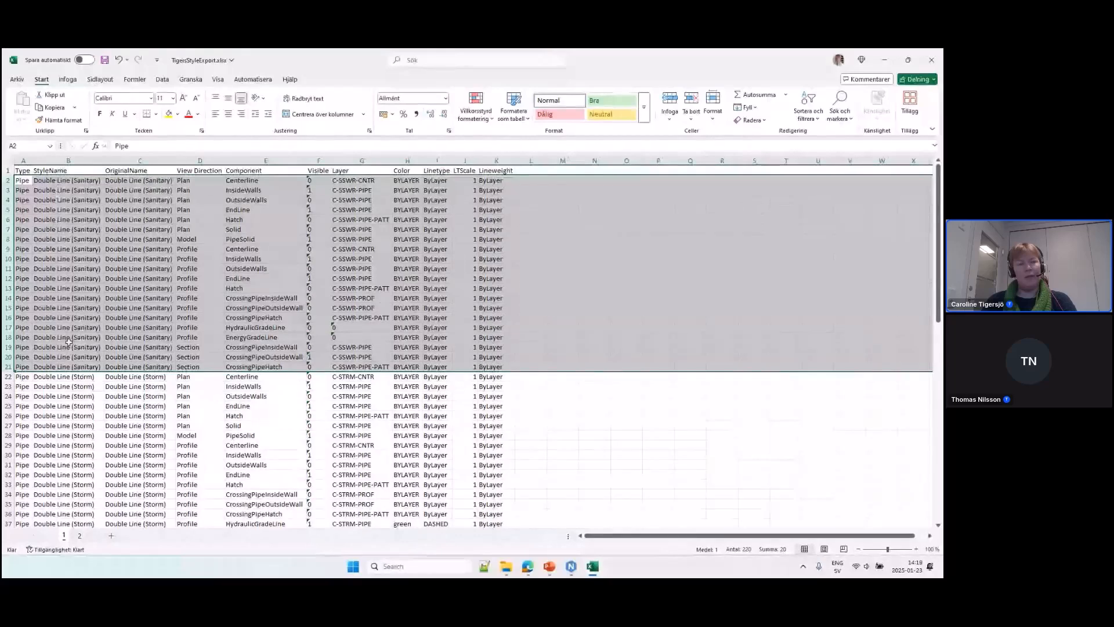
pyautogui.scroll(-6, 71, 362)
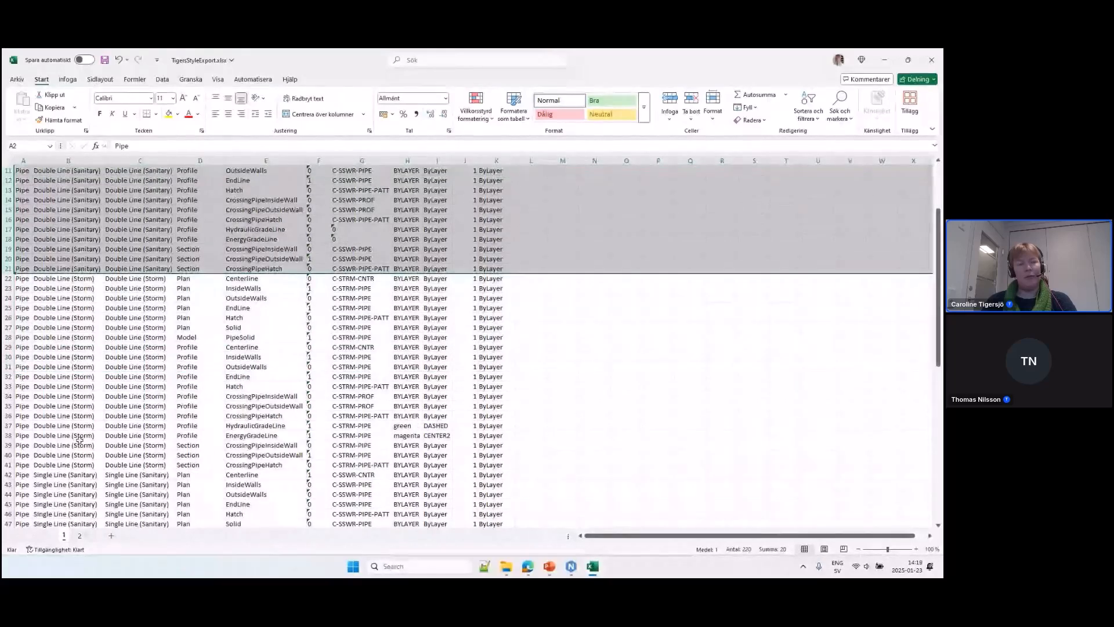
pyautogui.scroll(6, 77, 371)
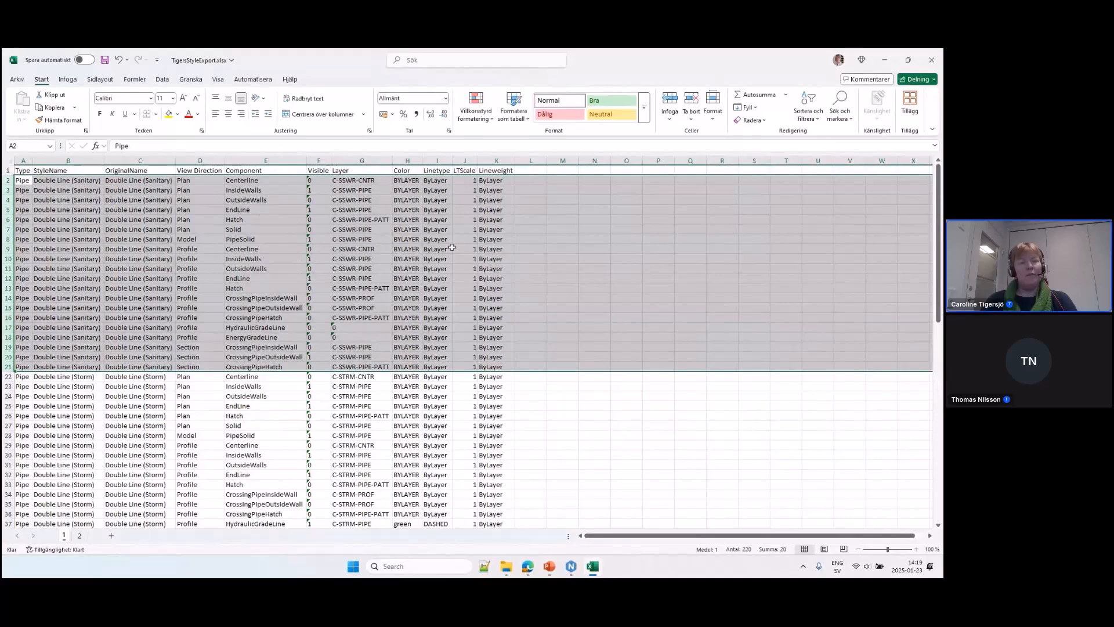
pyautogui.moveTo(452, 247); pyautogui.dragTo(458, 247)
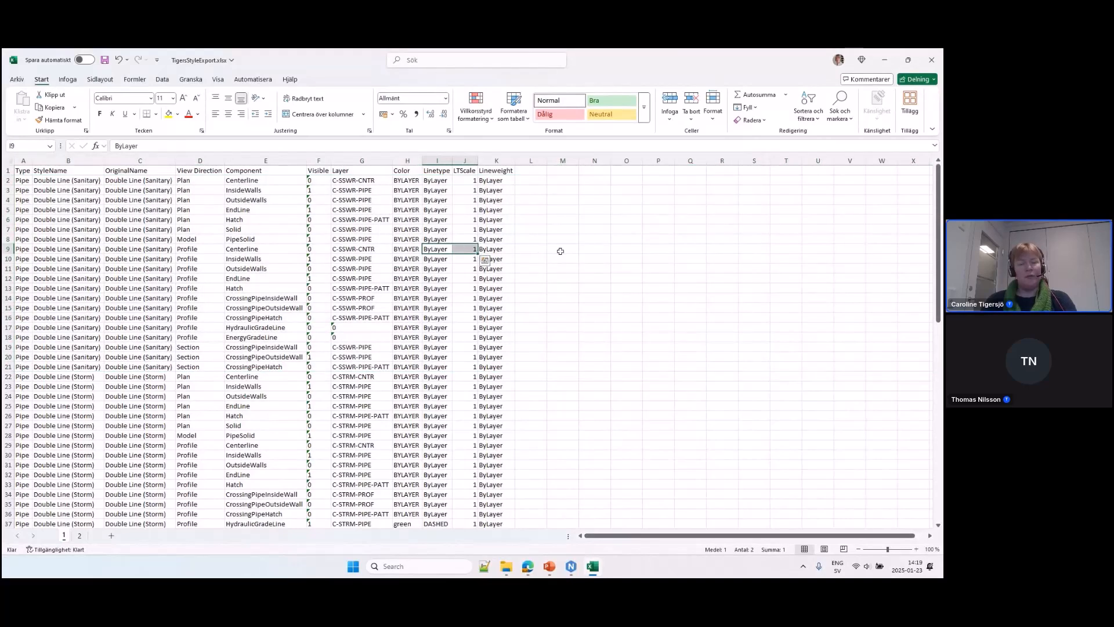
# Replace every C-SSWR with Sanitary throughout the whole workbook.
pyautogui.hotkey('ctrl', 'h')
pyautogui.moveTo(599, 256); pyautogui.dragTo(698, 209)
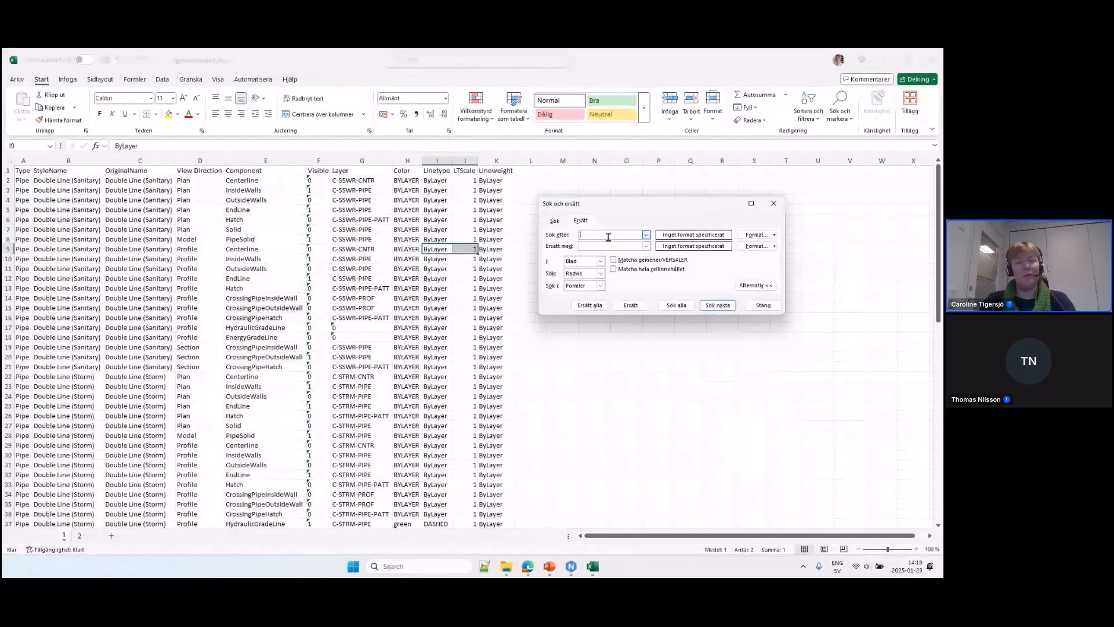
pyautogui.write('C-')
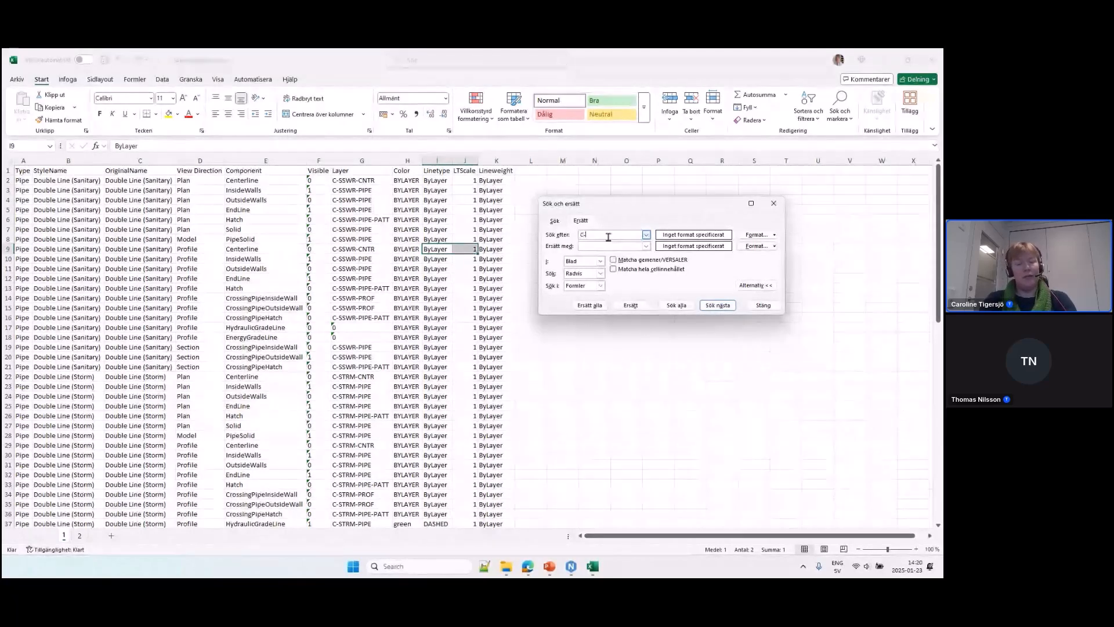
pyautogui.write('SSW')
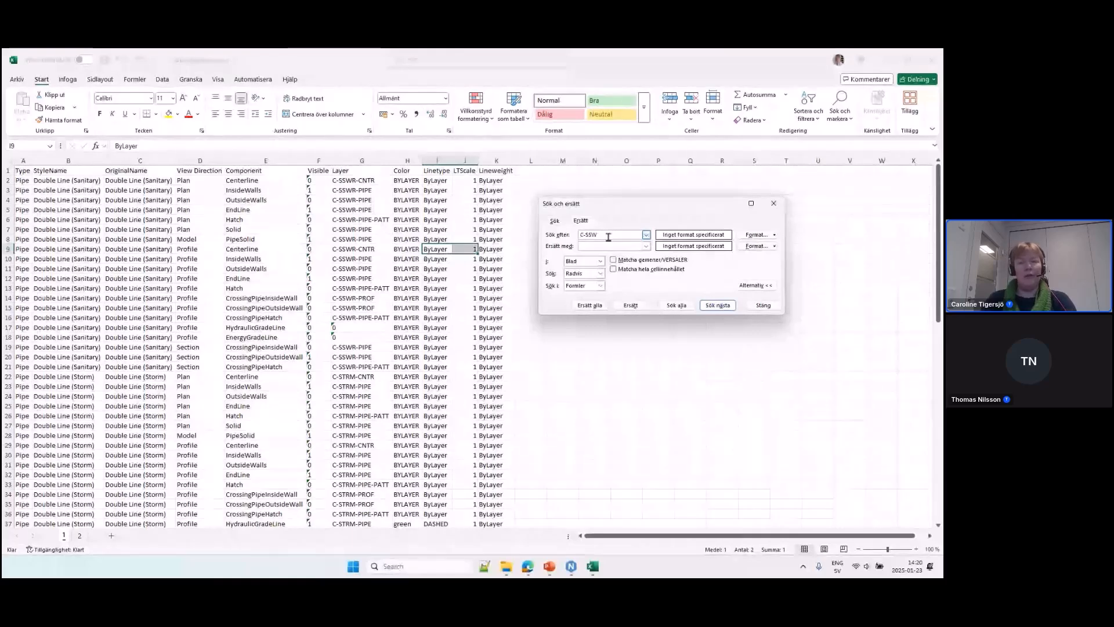
pyautogui.write('R')
pyautogui.click(608, 246)
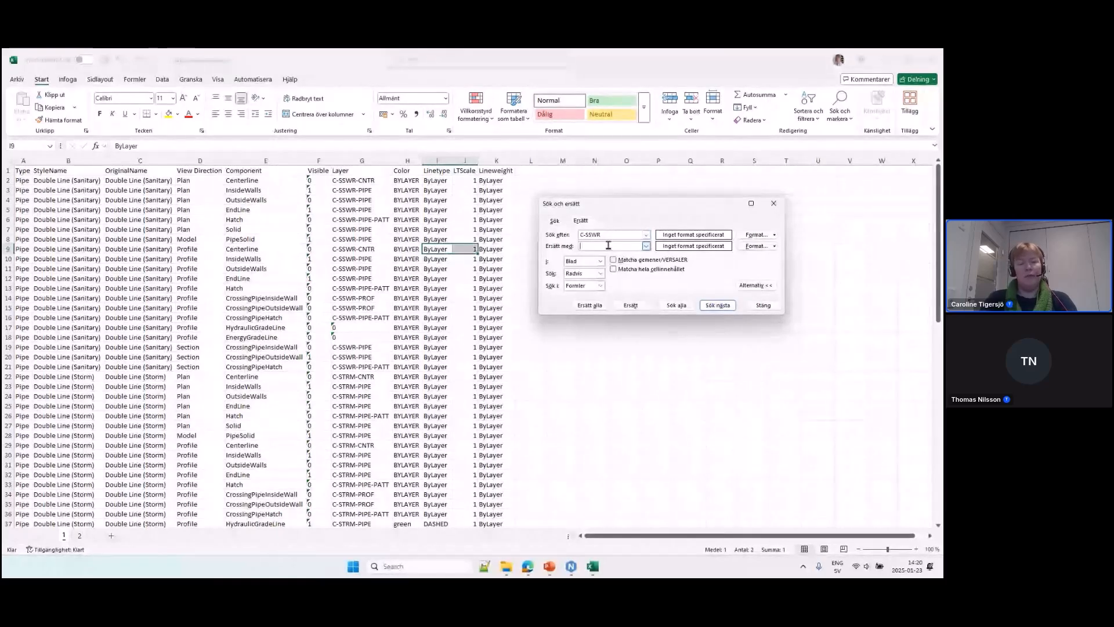
pyautogui.write('Sanitary')
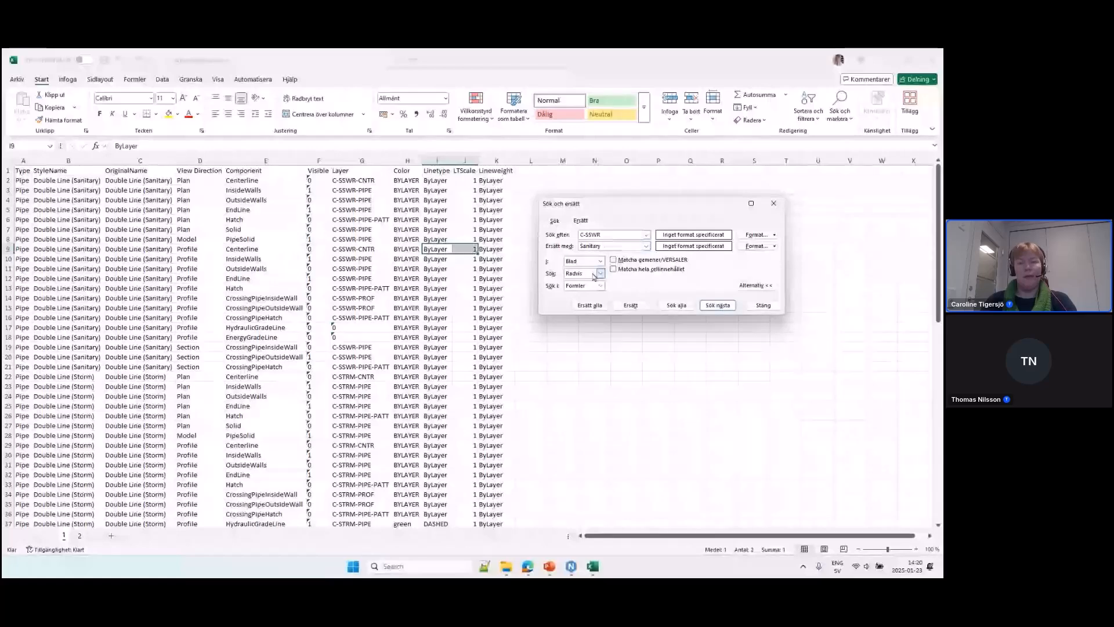
pyautogui.click(600, 260)
pyautogui.click(580, 277)
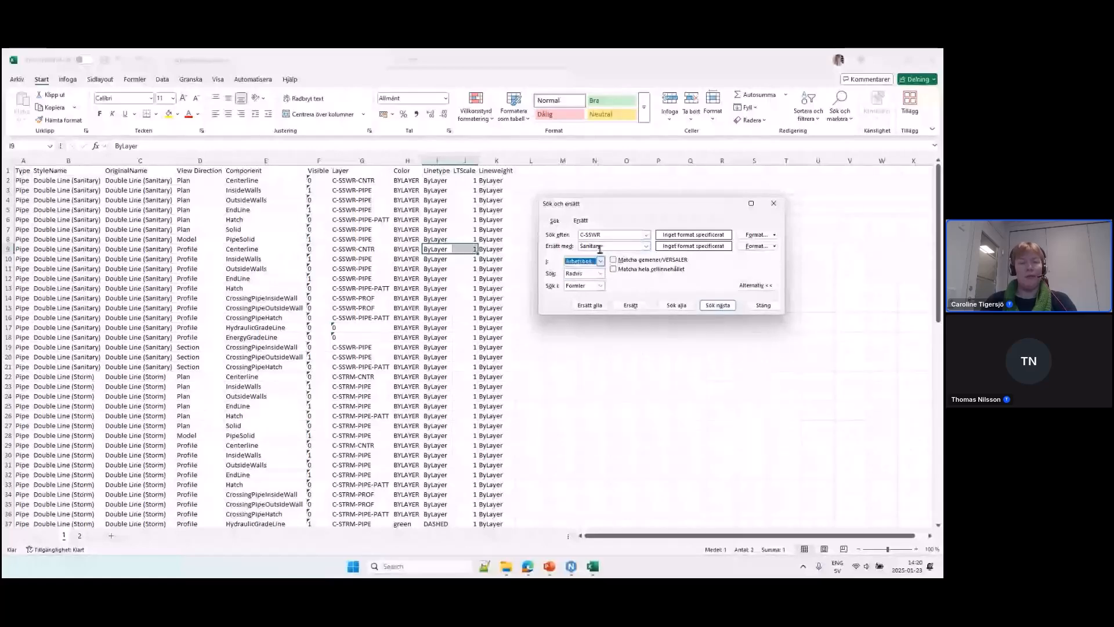
pyautogui.click(81, 537)
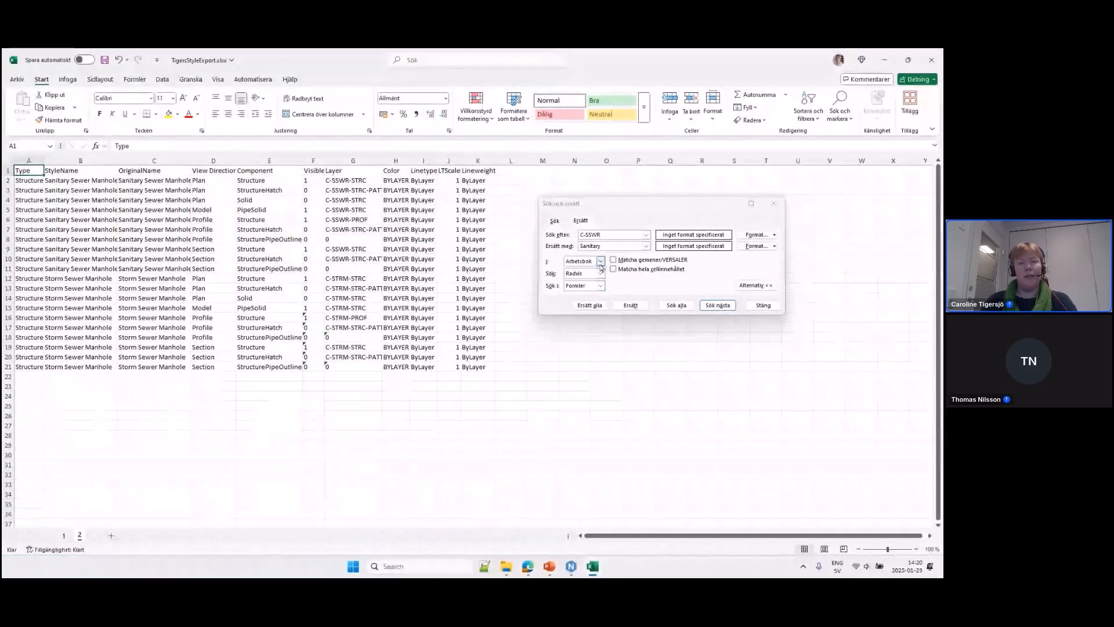
pyautogui.click(590, 306)
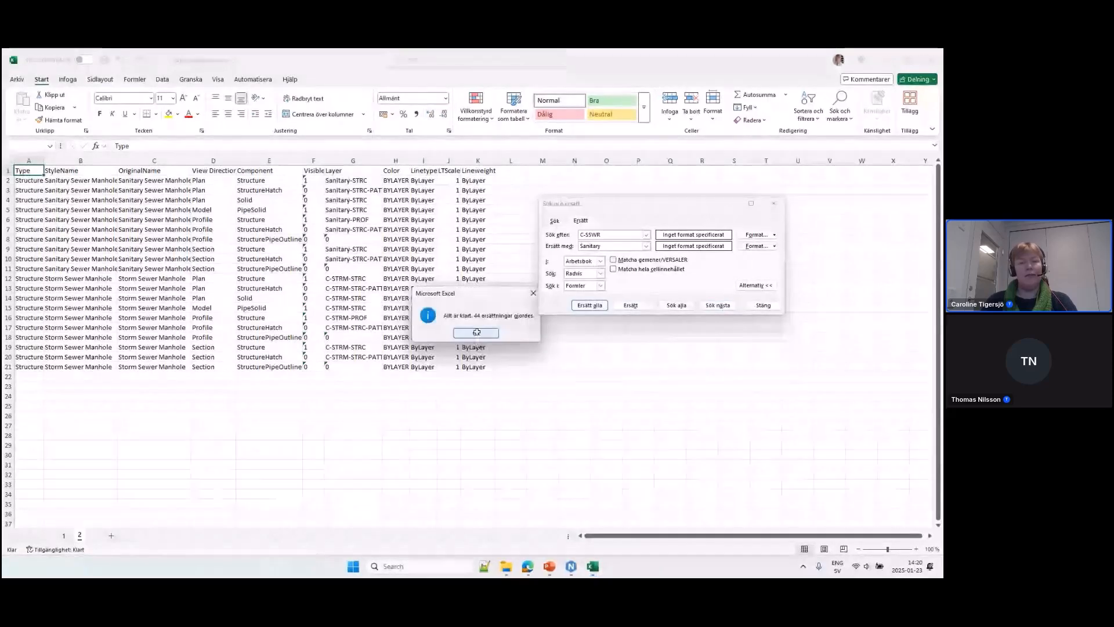
pyautogui.click(476, 332)
# Replace every C-STRM with Storm throughout the workbook and close the find and replace dialog on sheet 1.
pyautogui.click(64, 536)
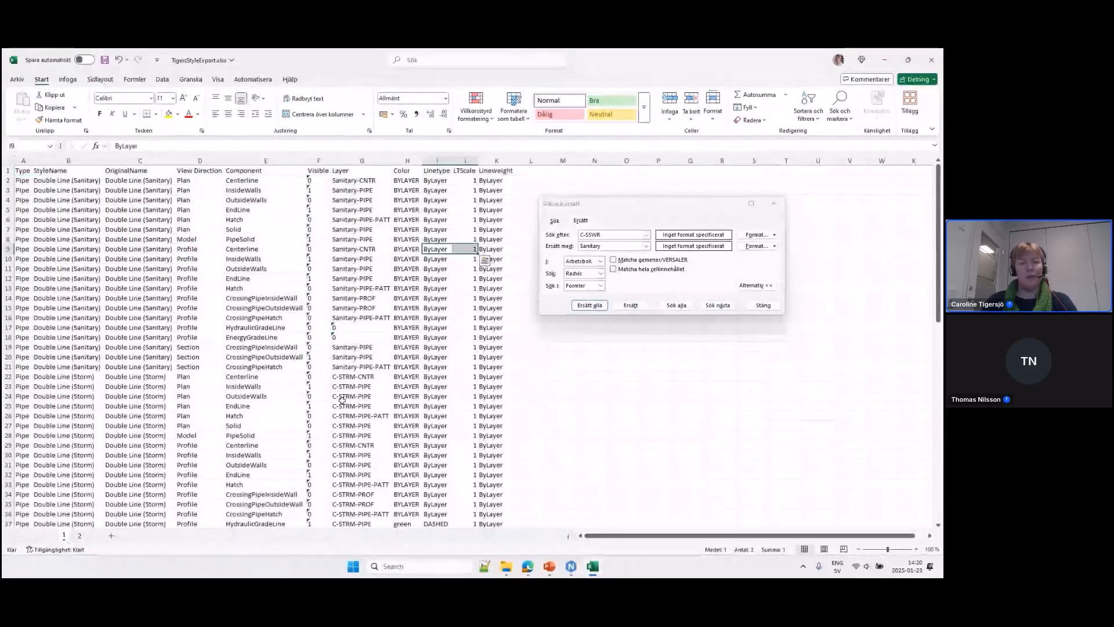
pyautogui.click(609, 234)
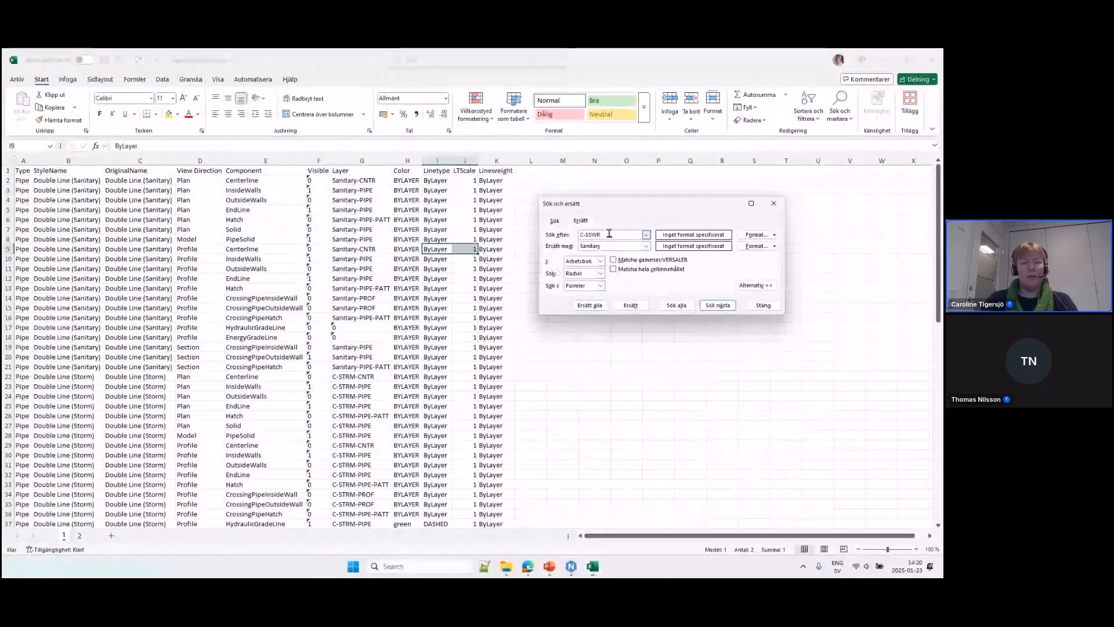
pyautogui.write('C-STRM')
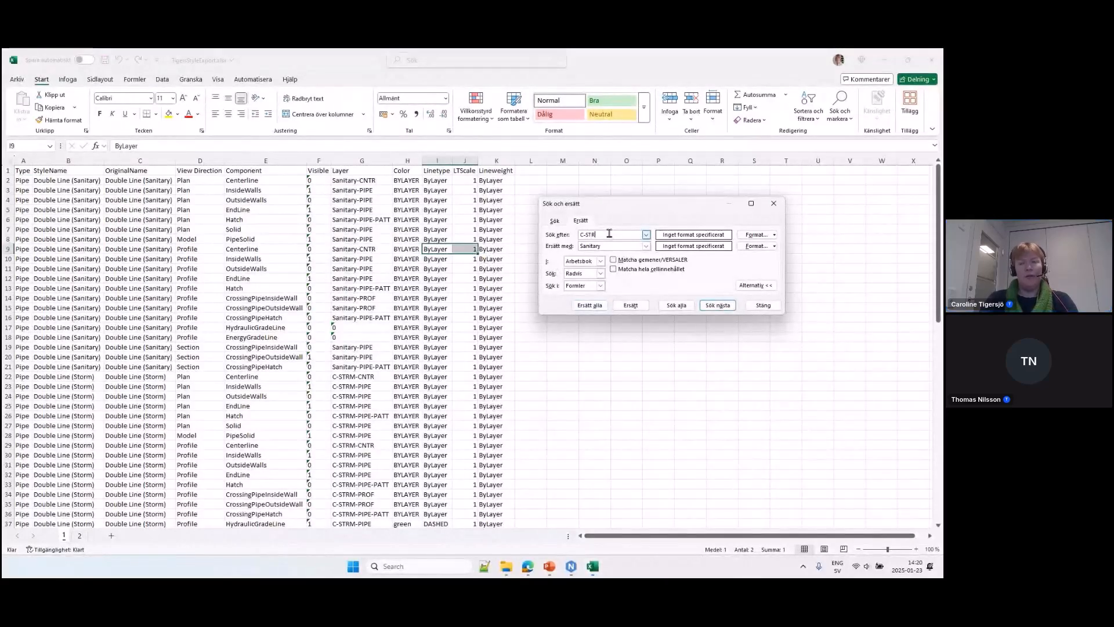
pyautogui.press('Tab')
pyautogui.write('Storm')
pyautogui.click(589, 306)
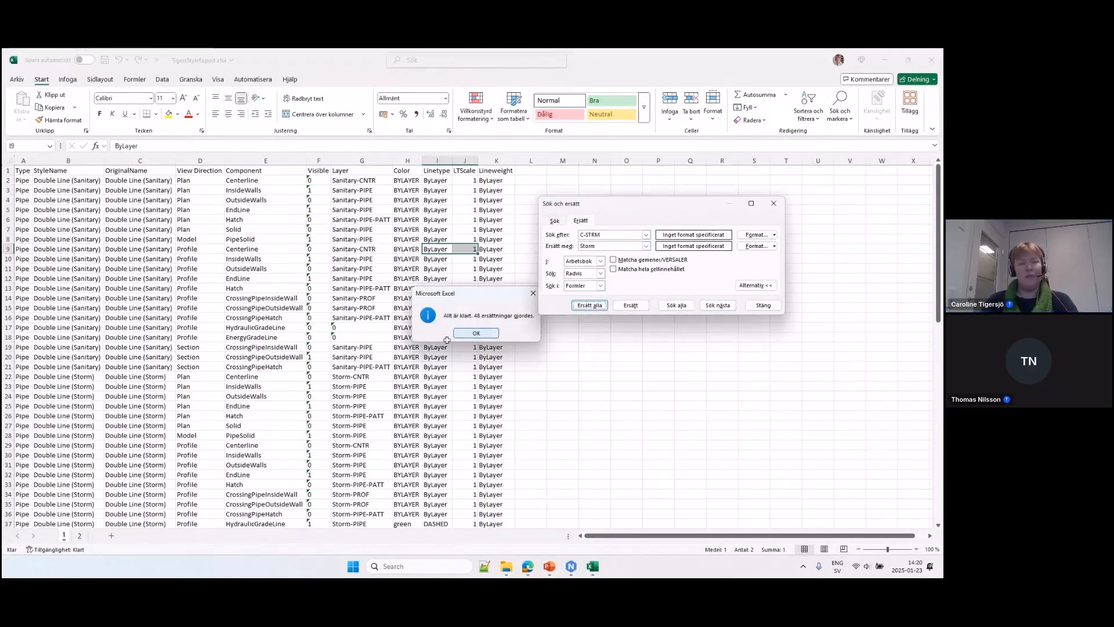
pyautogui.click(474, 333)
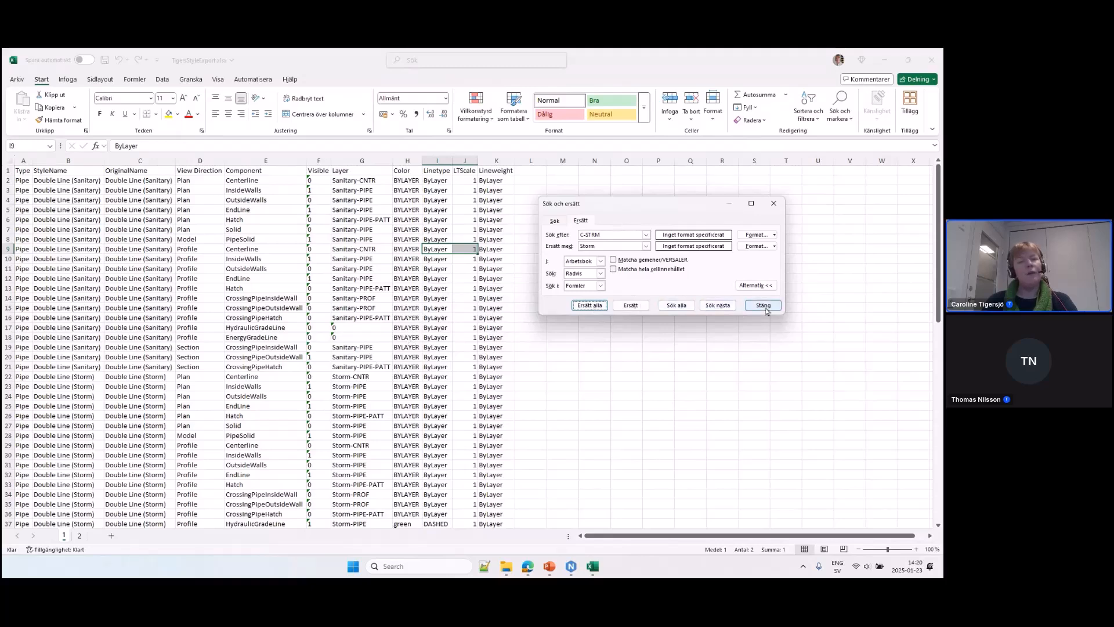
pyautogui.click(765, 307)
# Copy the layer Sanitary-PROF from G15 into G17 and G18, the HydraulicGradeLine and EnergyGradeLine rows of Double Line (Sanitary).
pyautogui.click(380, 327)
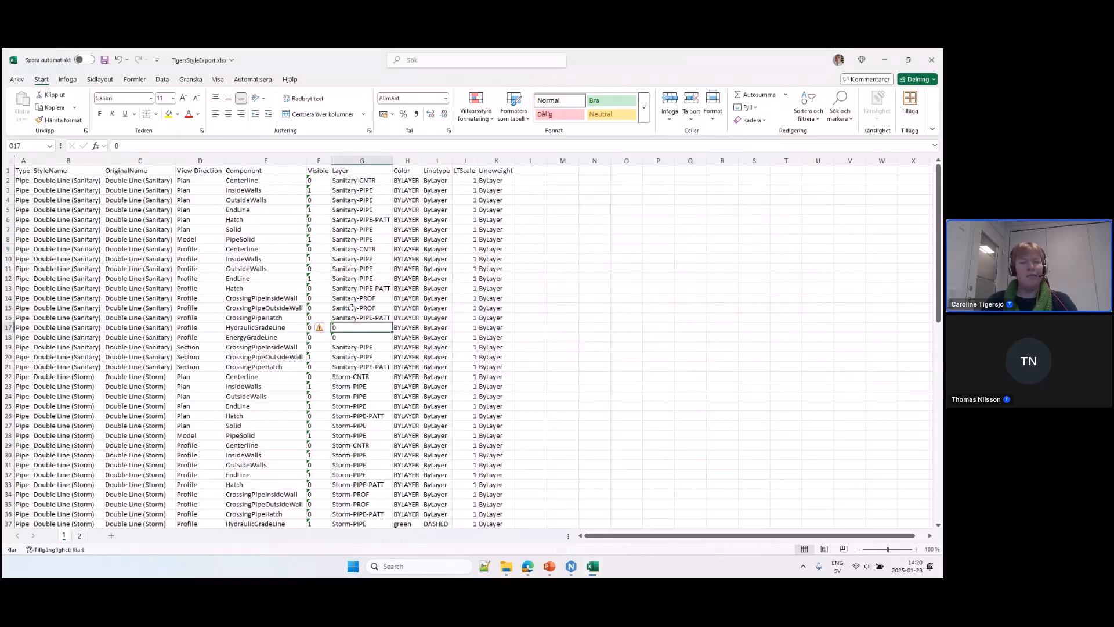
pyautogui.scroll(-2, 357, 340)
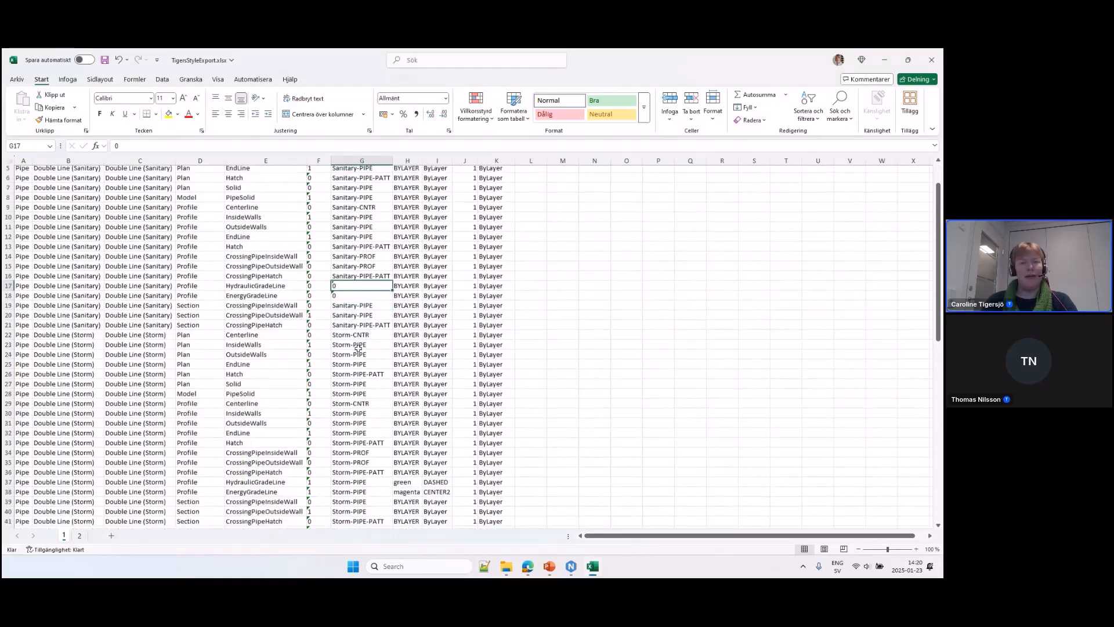
pyautogui.scroll(-2, 357, 347)
pyautogui.click(374, 210)
pyautogui.hotkey('ctrl', 'c')
pyautogui.click(360, 230)
pyautogui.hotkey('ctrl', 'v')
pyautogui.click(357, 240)
pyautogui.hotkey('ctrl', 'v')
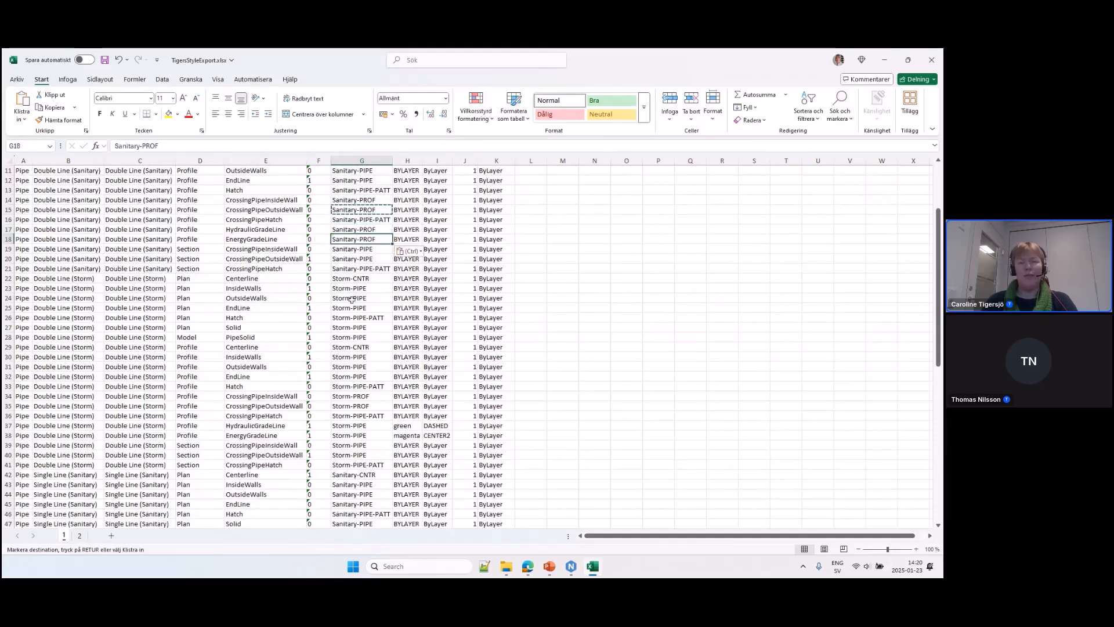
# Copy the layer Sanitary-PROF from G55 into G57 and G58, the HydraulicGradeLine and EnergyGradeLine rows of Single Line (Sanitary).
pyautogui.scroll(-2, 354, 301)
pyautogui.scroll(-5, 354, 302)
pyautogui.click(360, 405)
pyautogui.hotkey('ctrl', 'c')
pyautogui.click(363, 427)
pyautogui.hotkey('ctrl', 'v')
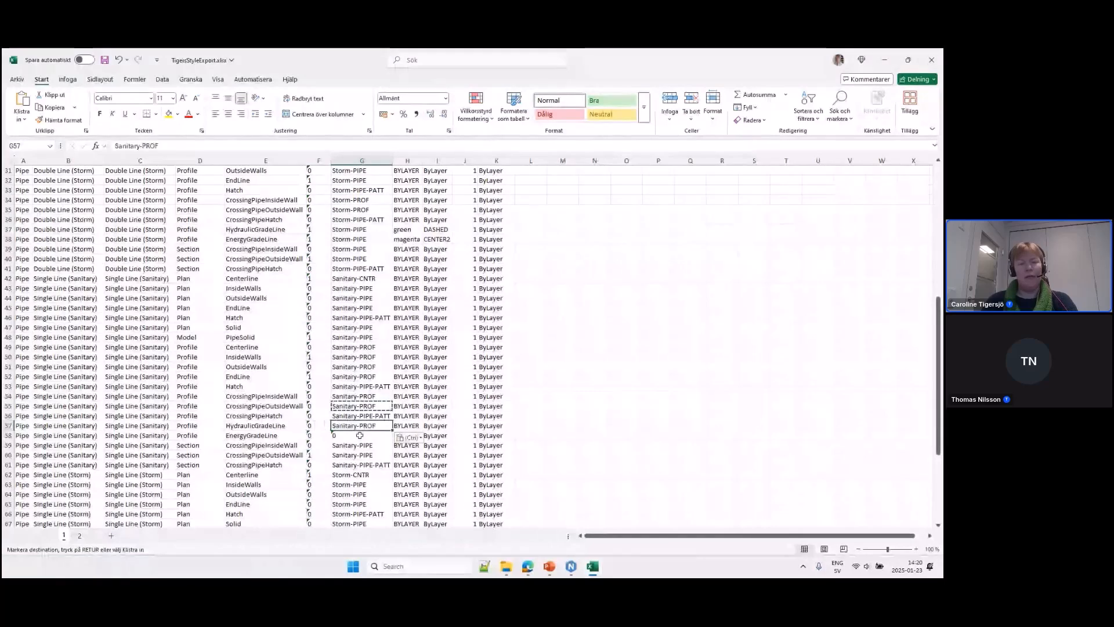
pyautogui.click(359, 436)
pyautogui.hotkey('ctrl', 'v')
# Review the remaining layer rows on sheet 1 and compare the StyleName and OriginalName columns.
pyautogui.scroll(-2, 375, 475)
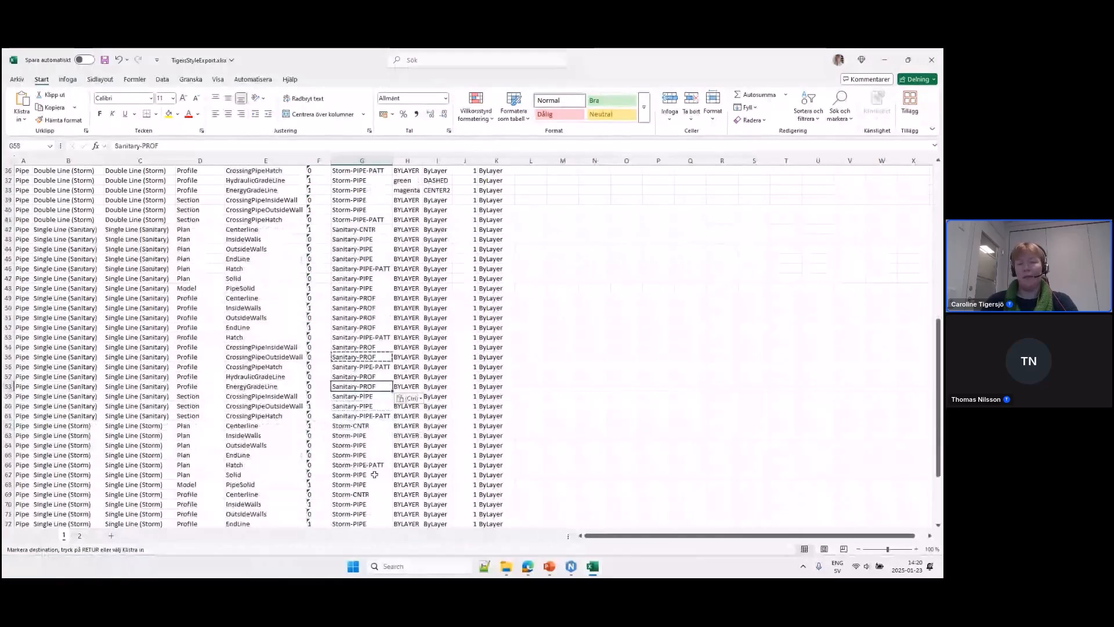
pyautogui.scroll(-3, 359, 419)
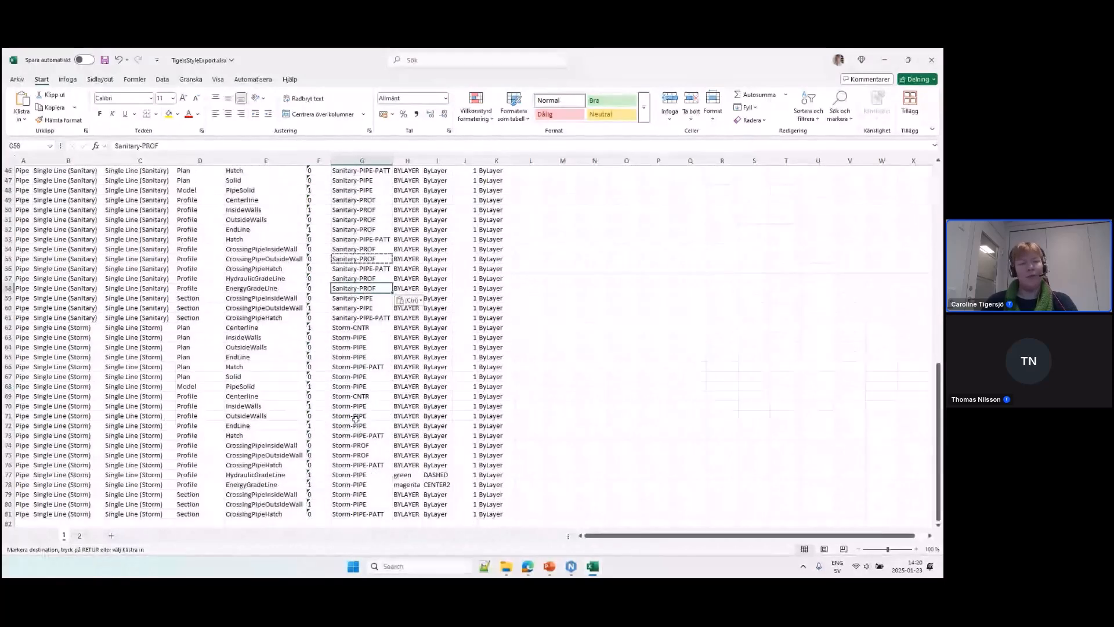
pyautogui.scroll(-3, 356, 419)
pyautogui.scroll(5, 354, 407)
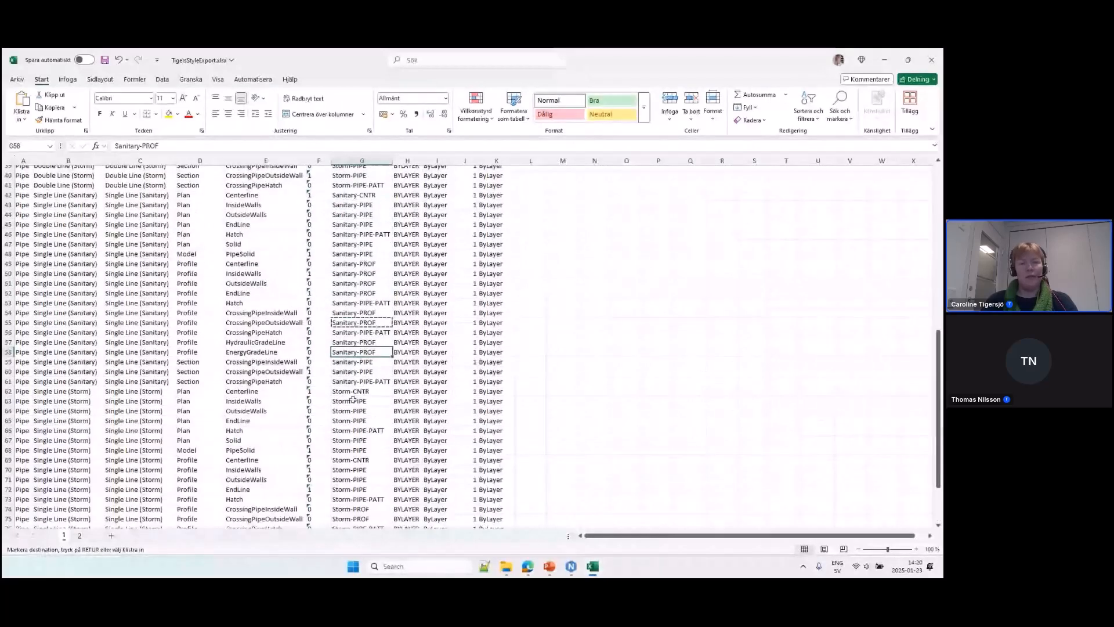
pyautogui.scroll(13, 353, 399)
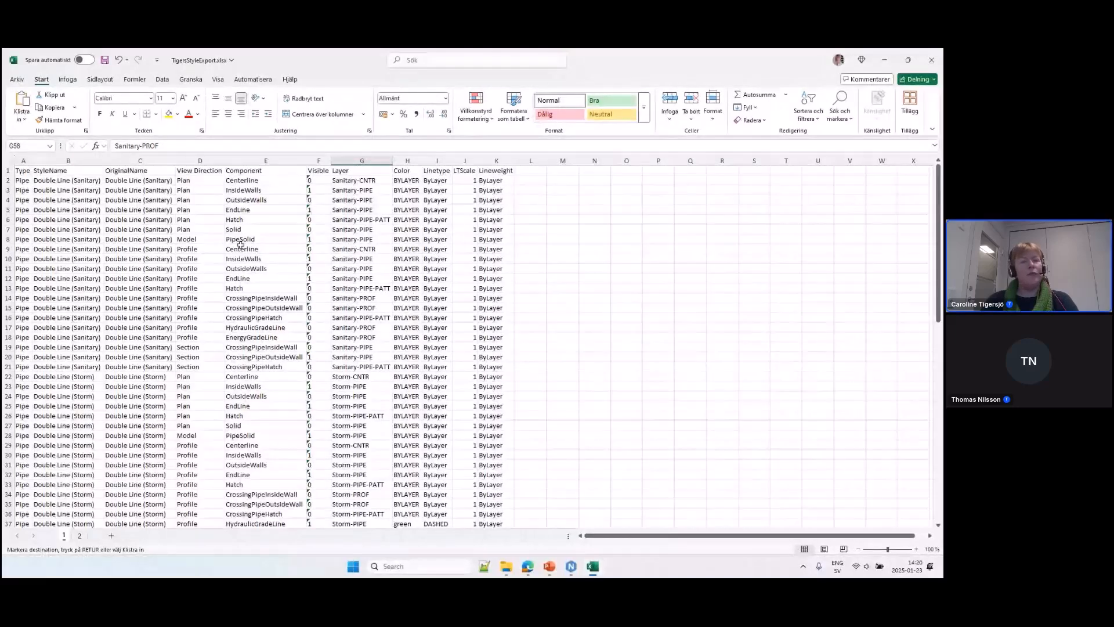
pyautogui.click(146, 278)
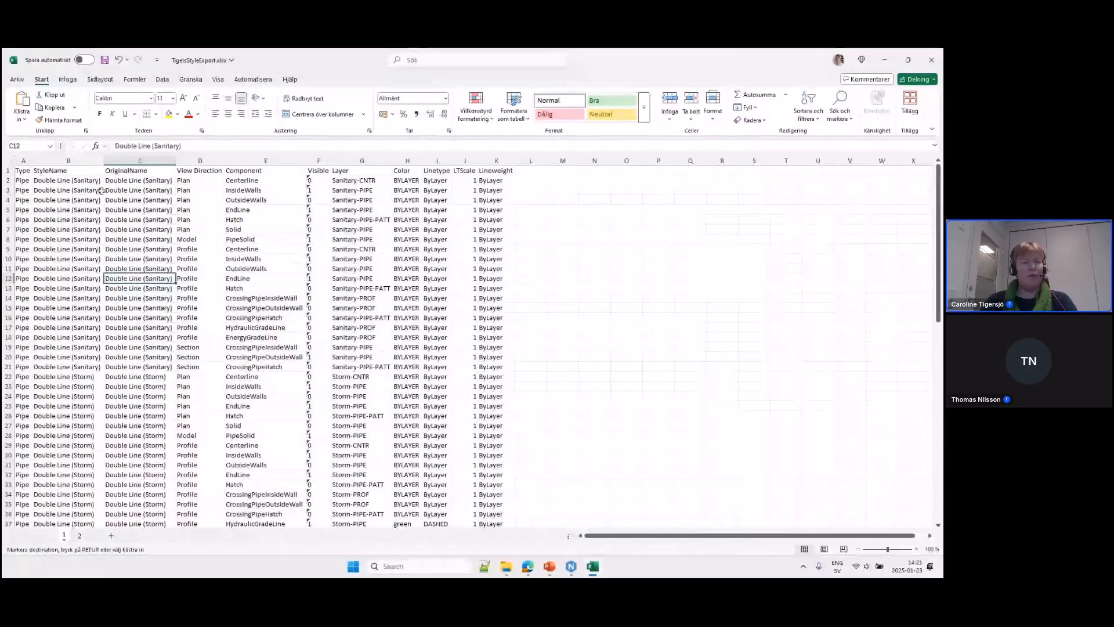
pyautogui.click(65, 180)
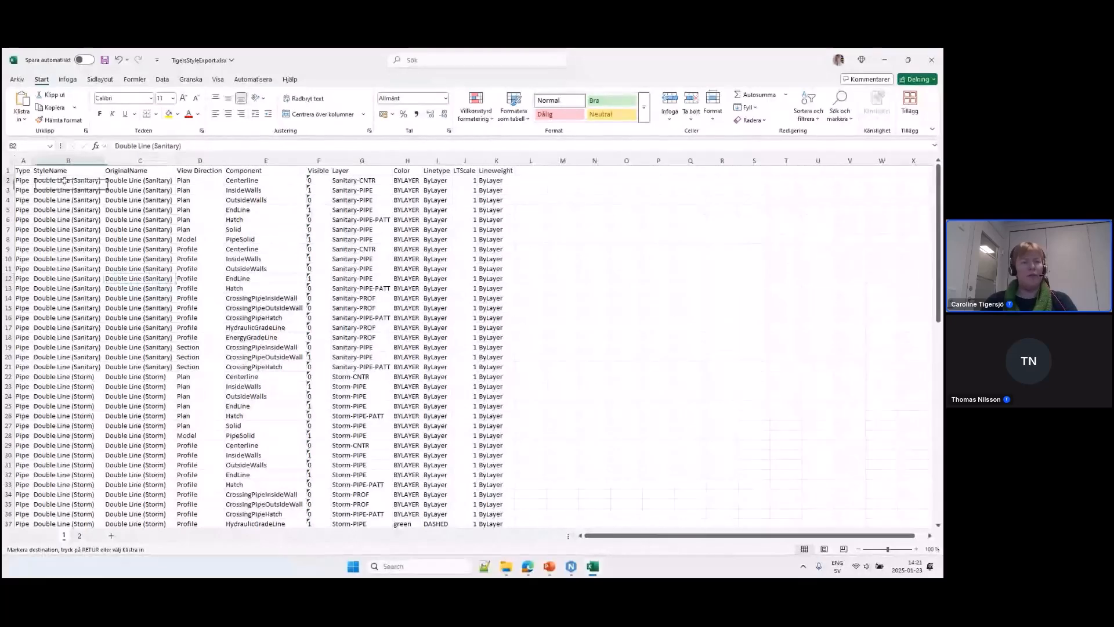
pyautogui.click(141, 171)
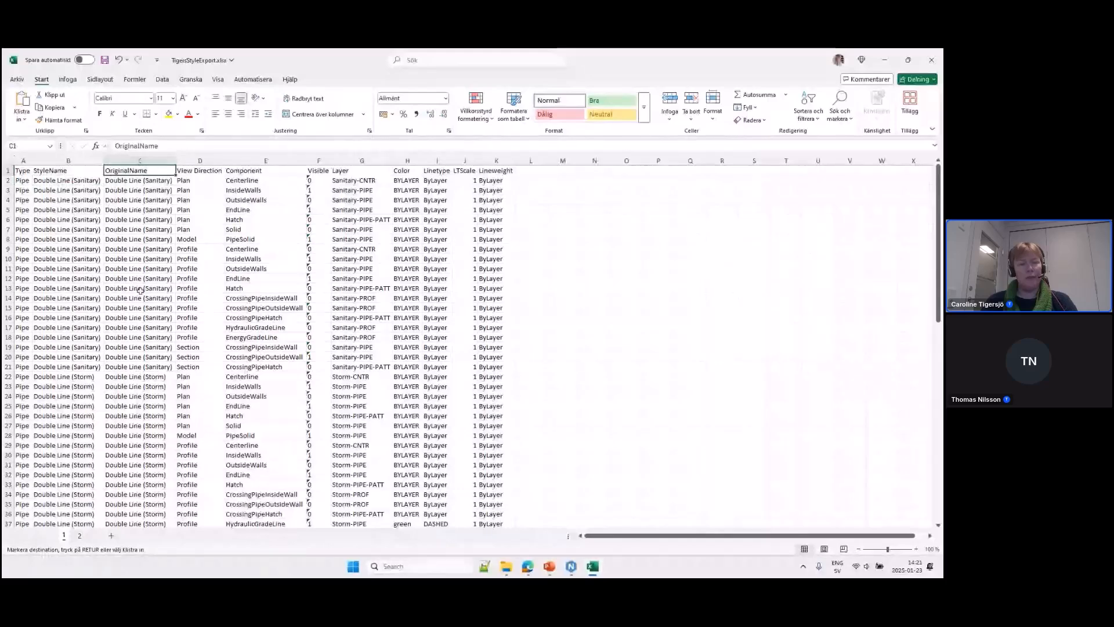
# Enter Wide Sanitary as the style name in B2 and fill it down through B21.
pyautogui.click(62, 182)
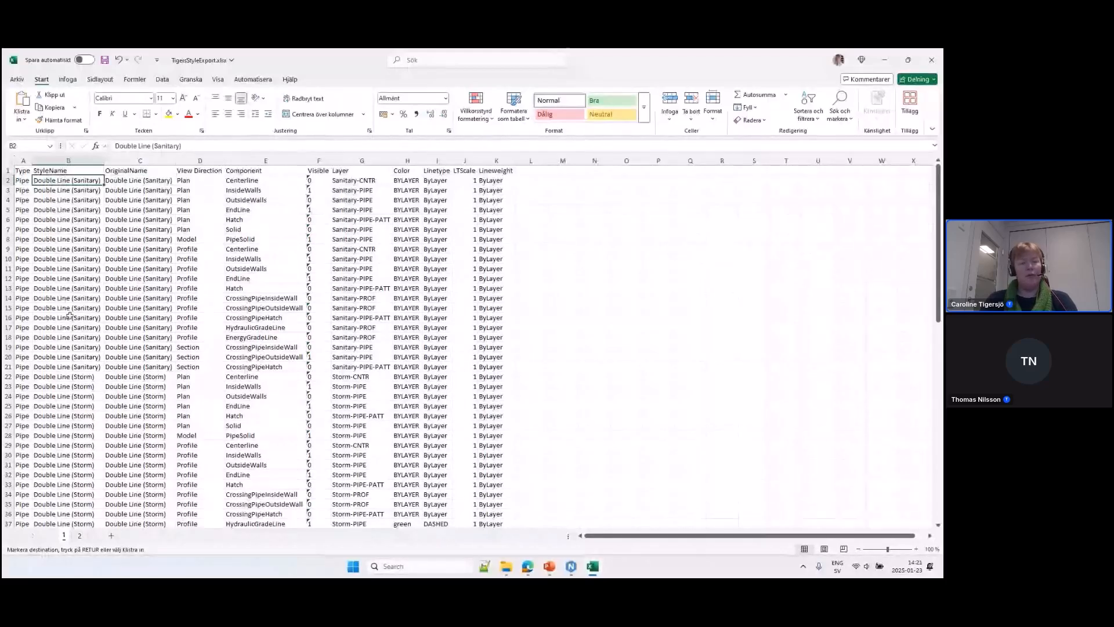
pyautogui.write('Wide')
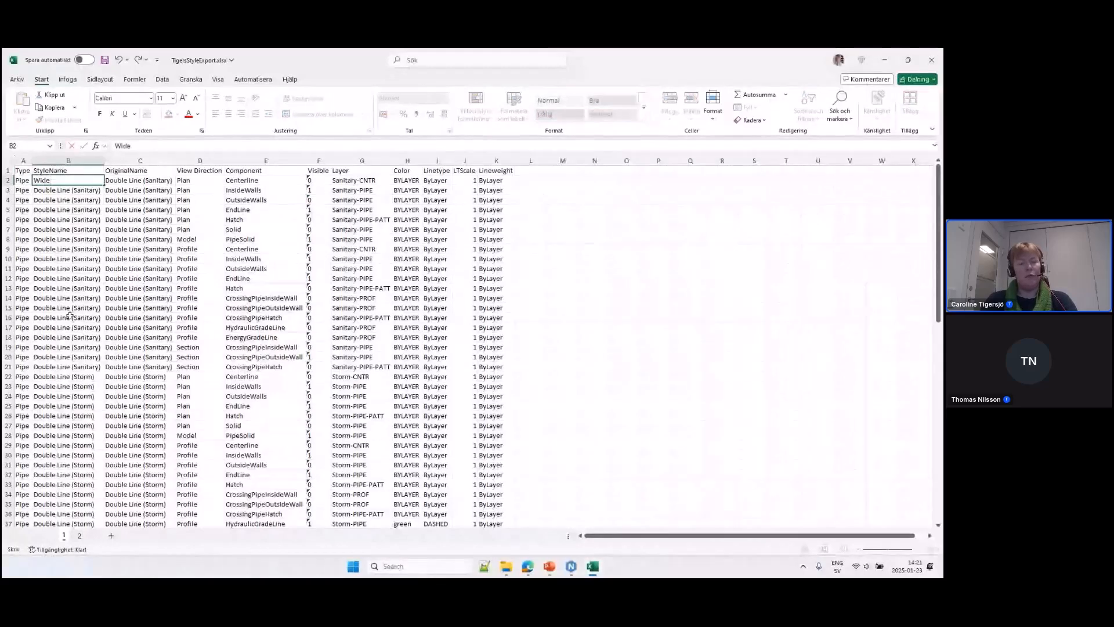
pyautogui.write(' Sanitary')
pyautogui.press('Return')
pyautogui.click(87, 181)
pyautogui.moveTo(103, 185); pyautogui.dragTo(93, 370)
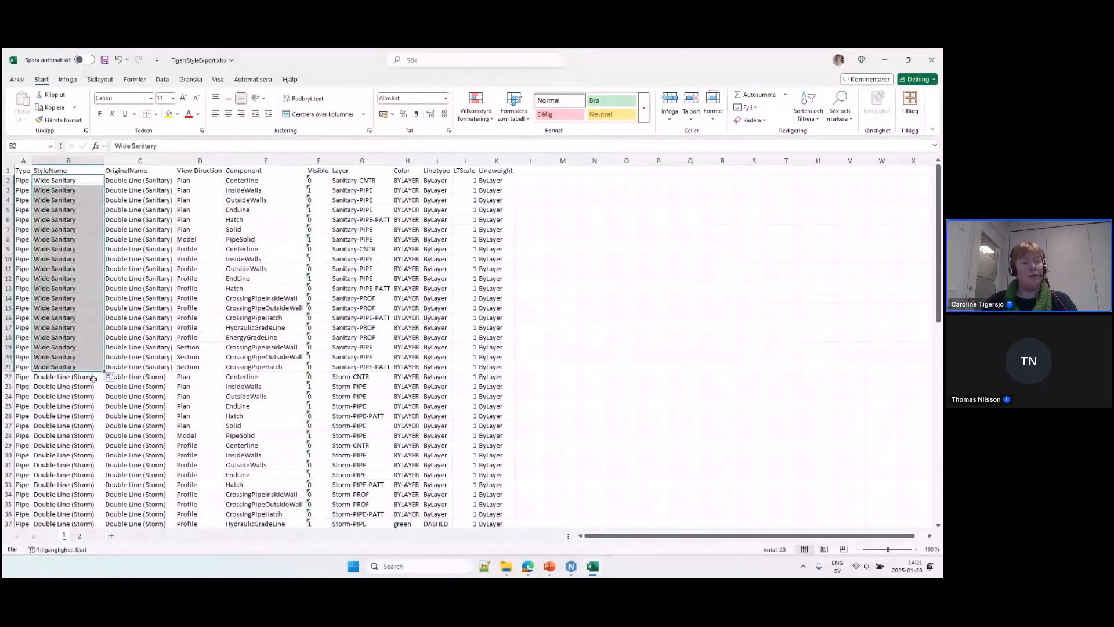
# Enter Wide Storm as the style name in B22 and fill it down through B41.
pyautogui.click(94, 378)
pyautogui.write('W')
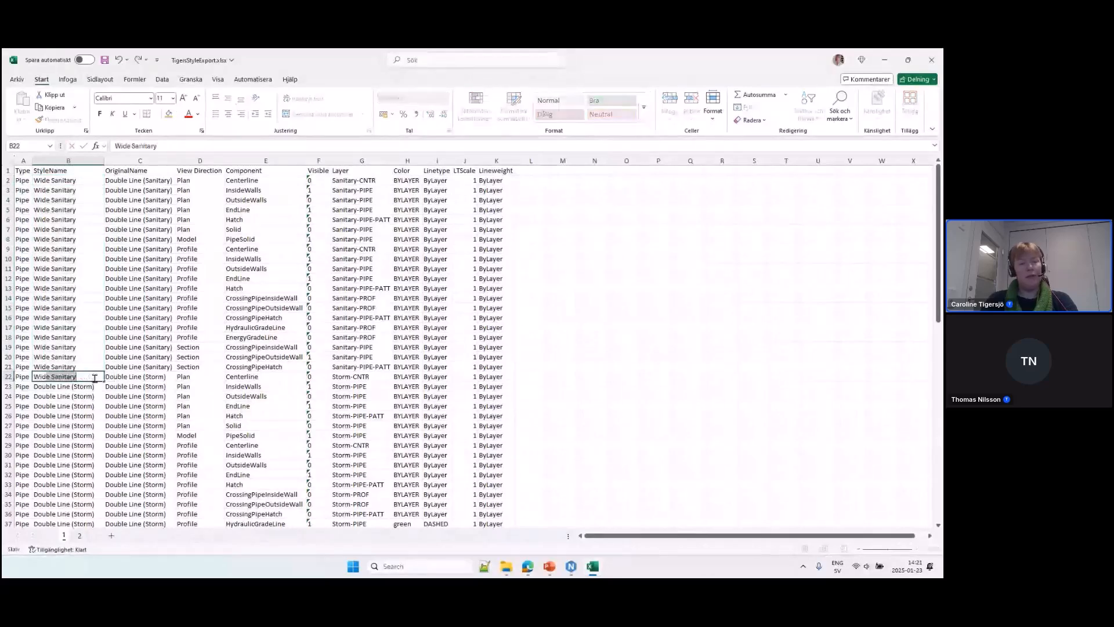
pyautogui.write('ide Storm')
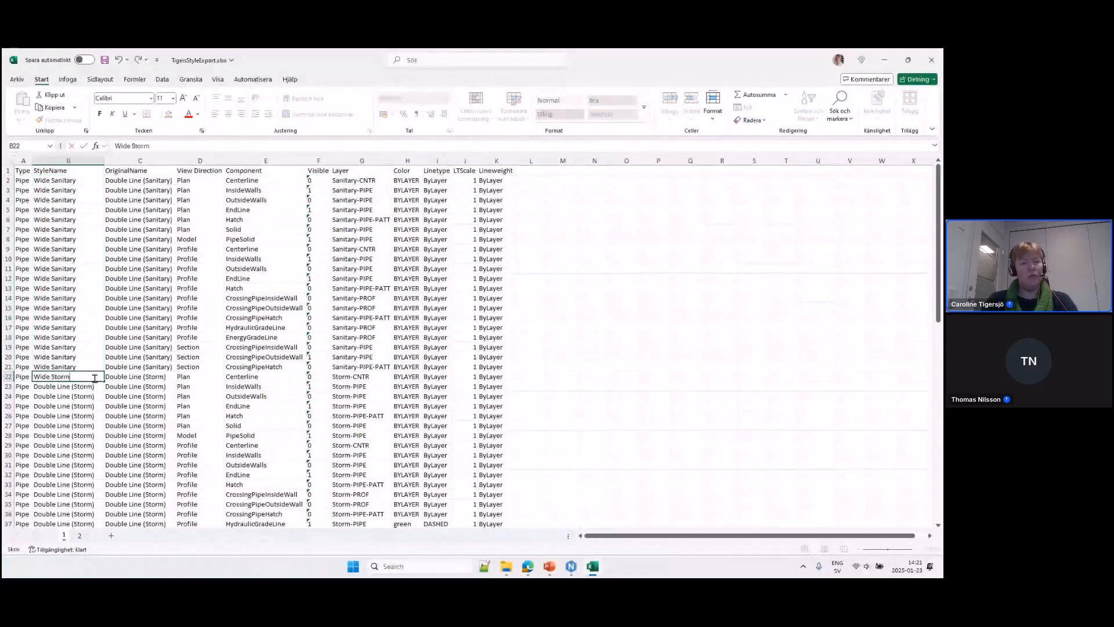
pyautogui.press('Return')
pyautogui.click(90, 378)
pyautogui.scroll(-5, 100, 358)
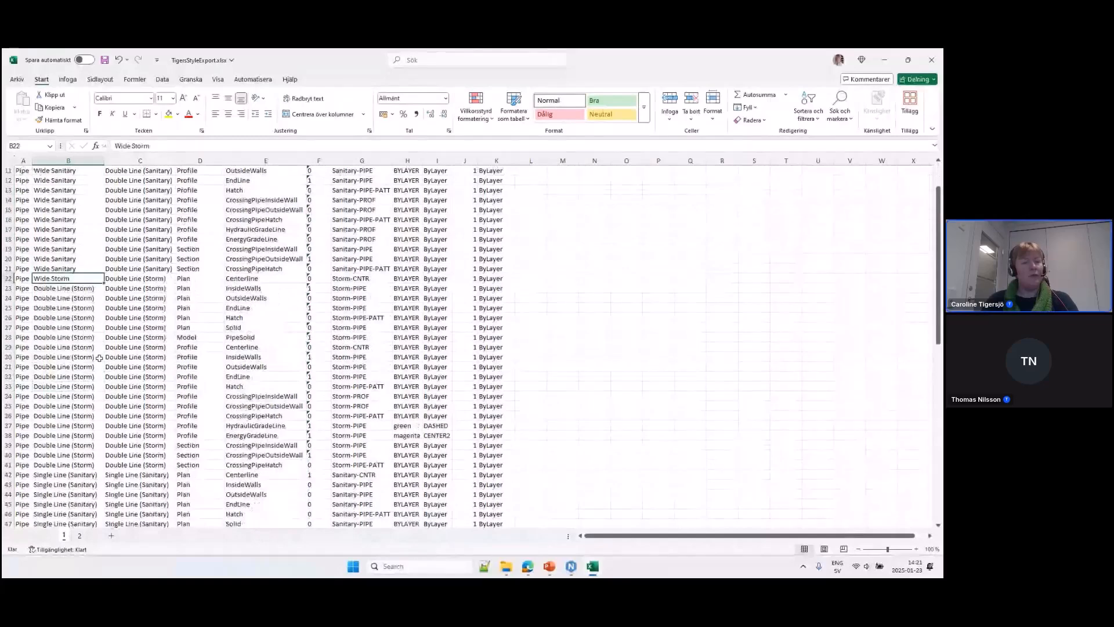
pyautogui.moveTo(104, 234); pyautogui.dragTo(101, 421)
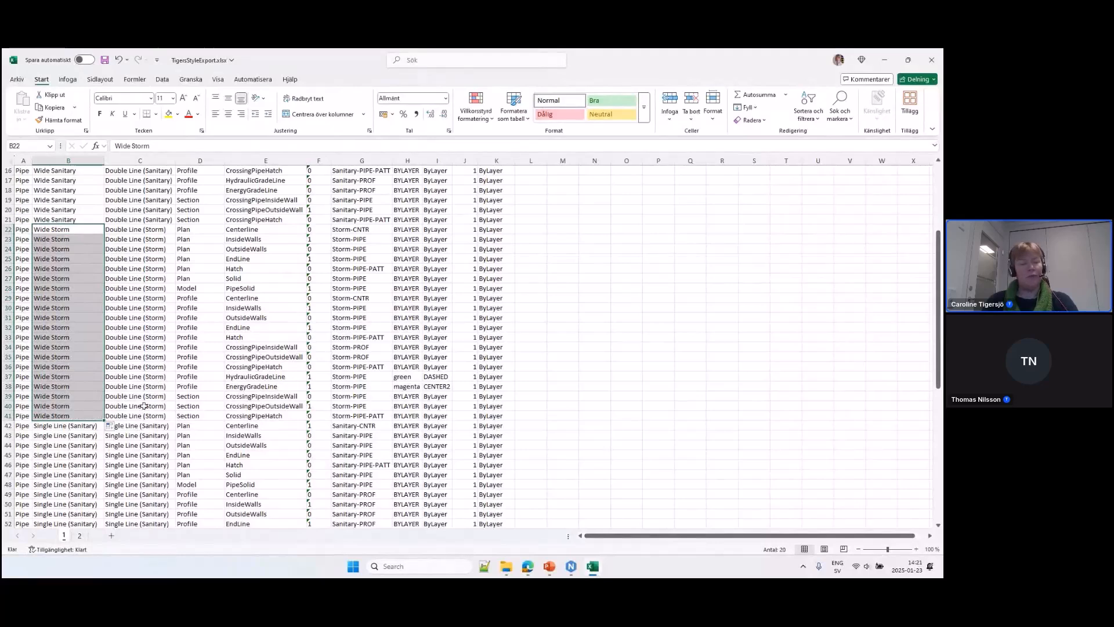
# Save and close TigersStyleExport.xlsx, and dismiss the pending file selection and Export/Import Pipe Styles dialog in Civil 3D.
pyautogui.hotkey('ctrl', 's')
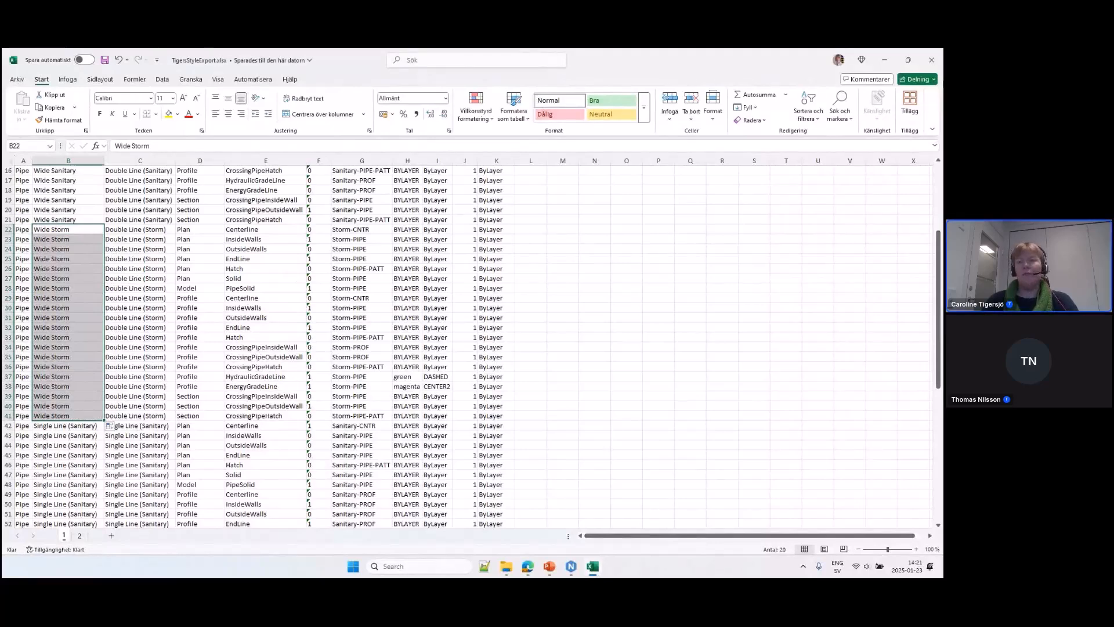
pyautogui.click(934, 61)
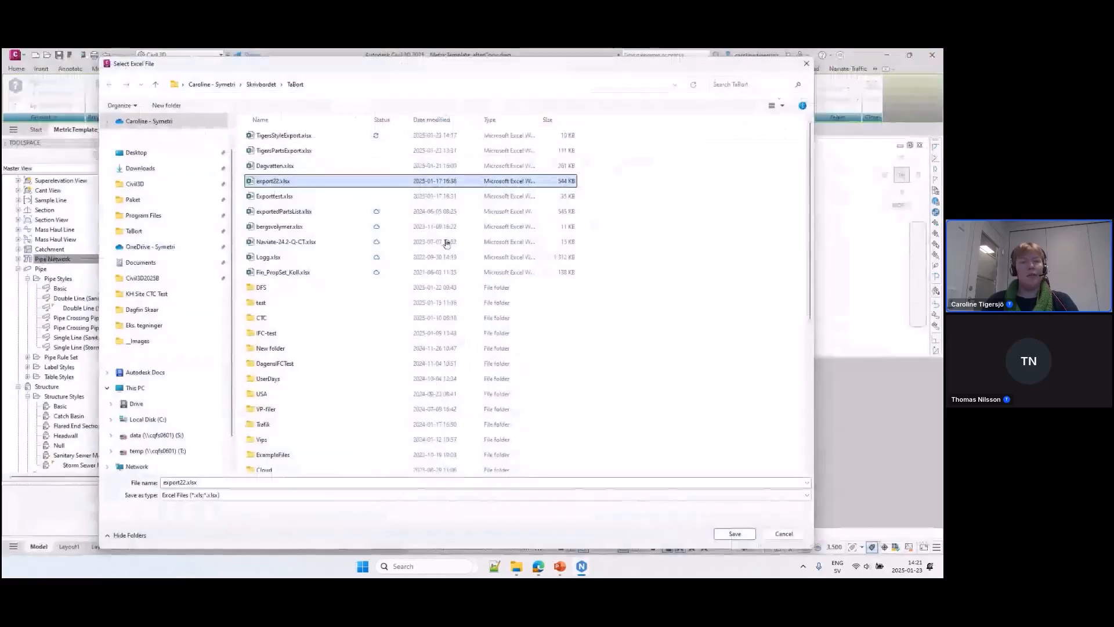
pyautogui.click(785, 534)
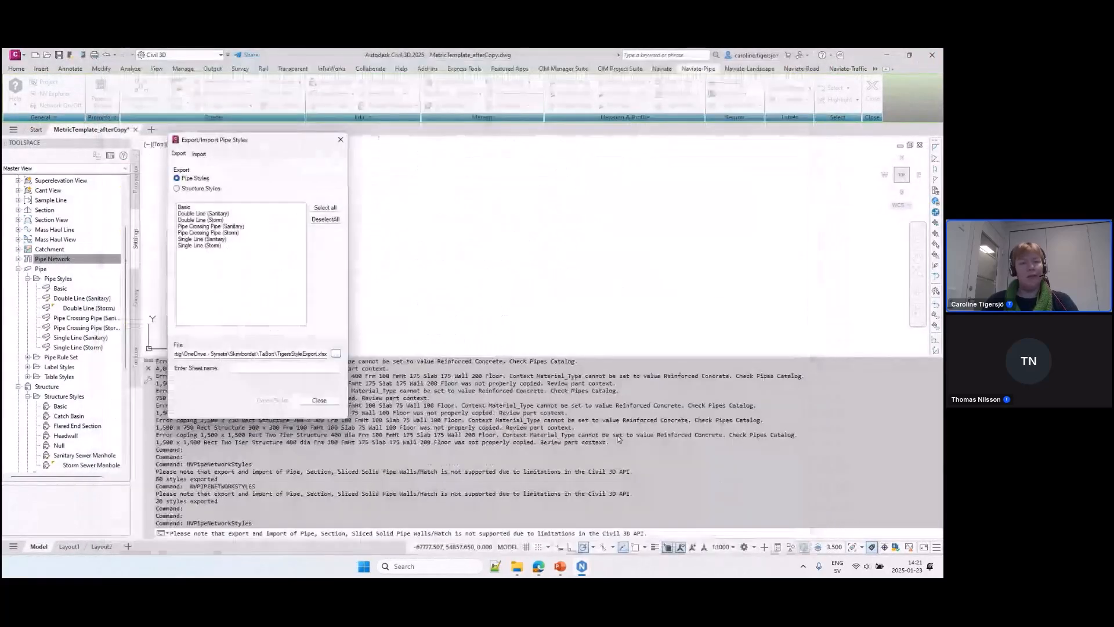
pyautogui.click(342, 141)
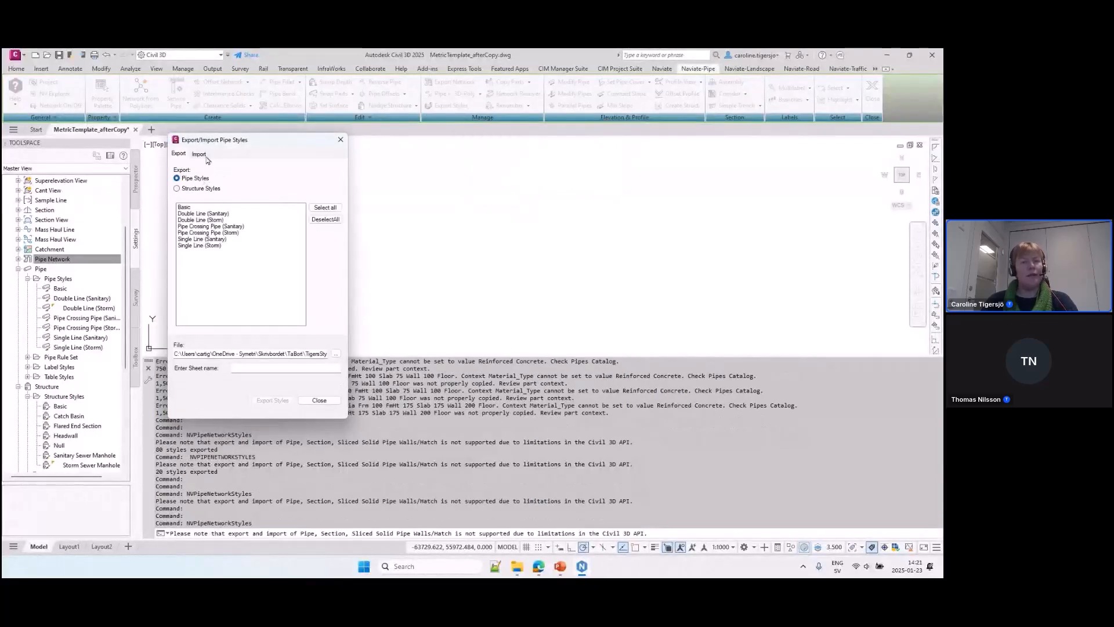
# Try to import the pipe styles from sheet 1 of TigersStyleExport.xlsx with renamed styles copied from the original style.
pyautogui.click(200, 155)
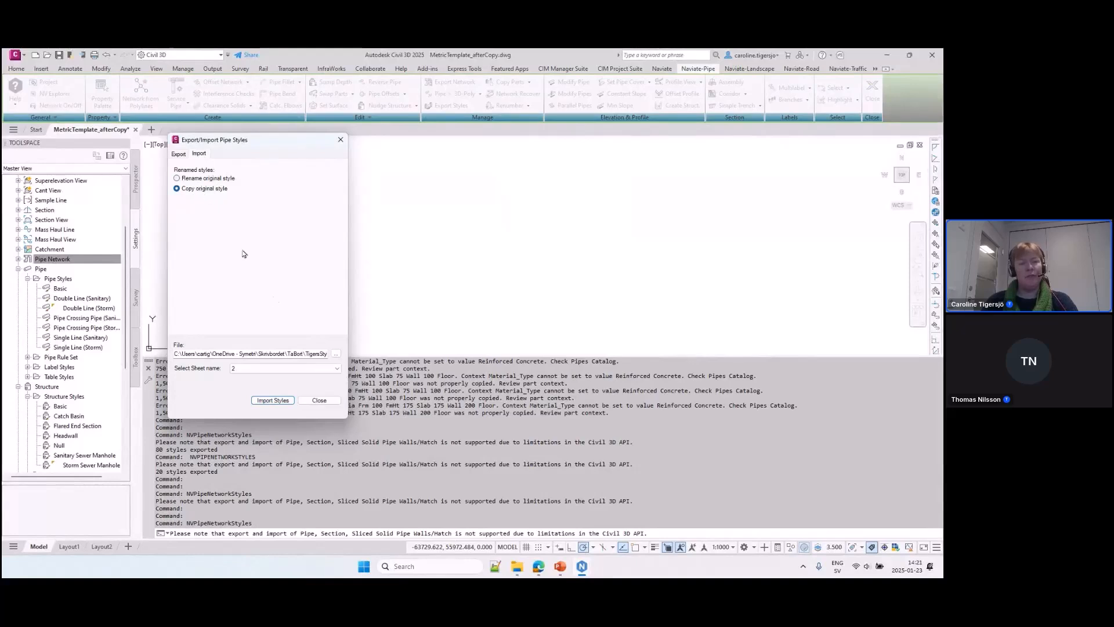
pyautogui.click(278, 368)
pyautogui.click(268, 377)
pyautogui.moveTo(283, 353); pyautogui.dragTo(342, 353)
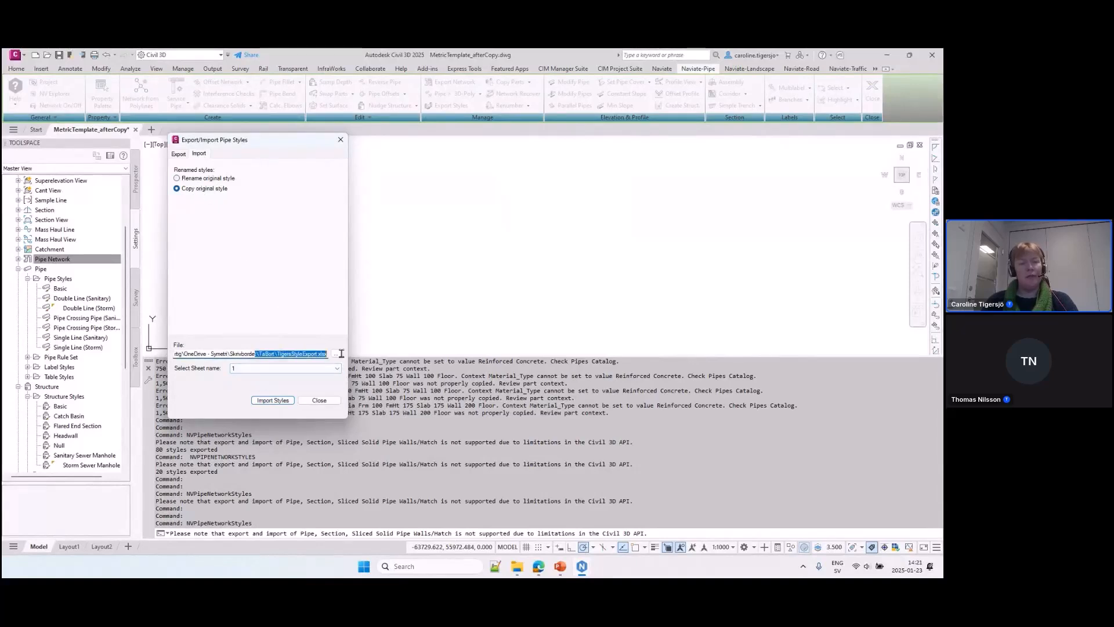
pyautogui.click(273, 400)
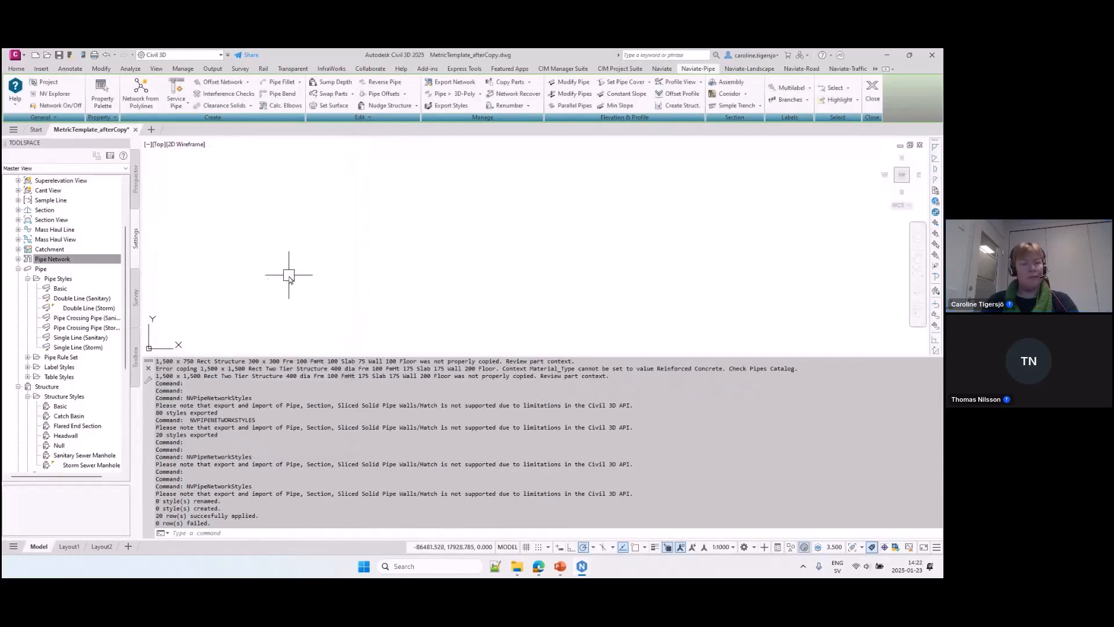
# Check the Pipe Styles collection in the Toolspace settings for the imported Wide Sanitary and Wide Storm styles.
pyautogui.click(101, 318)
pyautogui.click(97, 338)
pyautogui.click(97, 347)
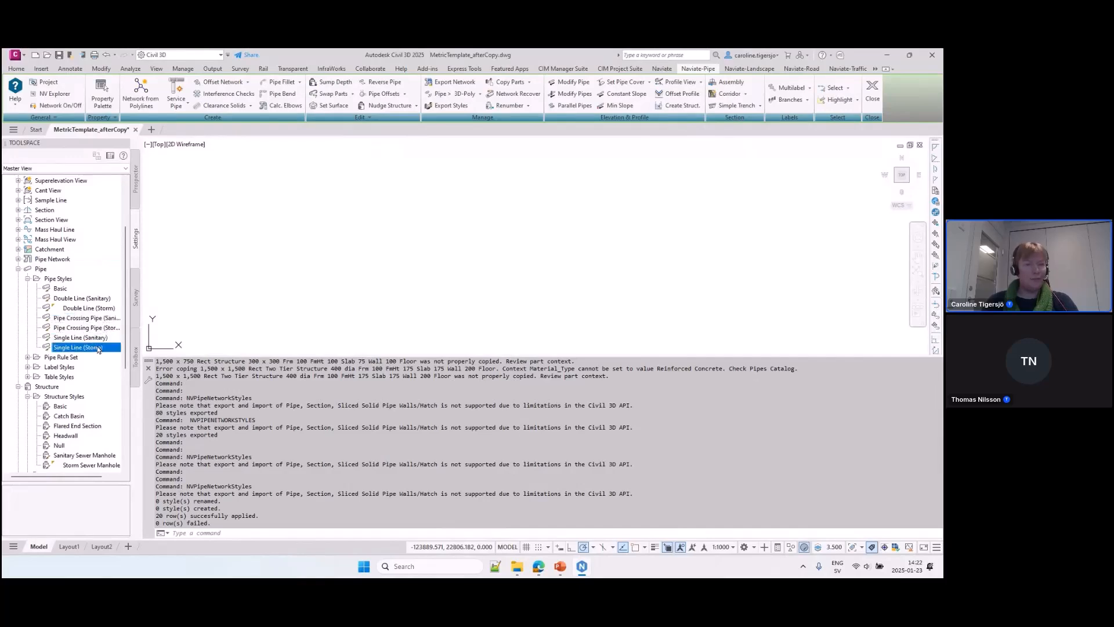
pyautogui.scroll(-2, 86, 305)
pyautogui.click(89, 289)
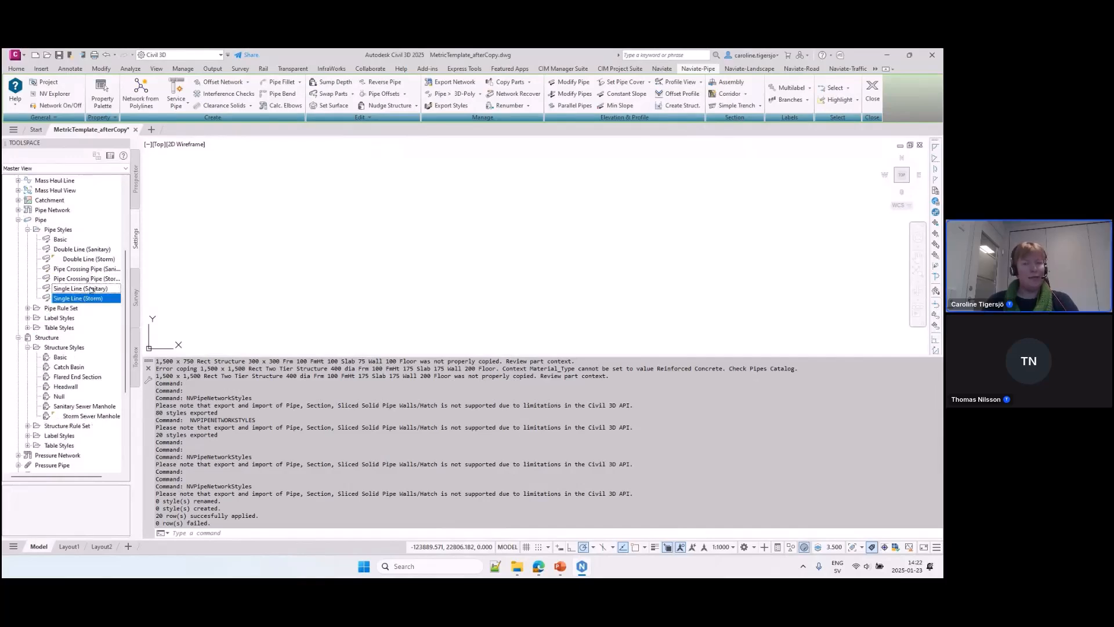
# Resume file syncing in OneDrive and return to the drawing.
pyautogui.click(804, 568)
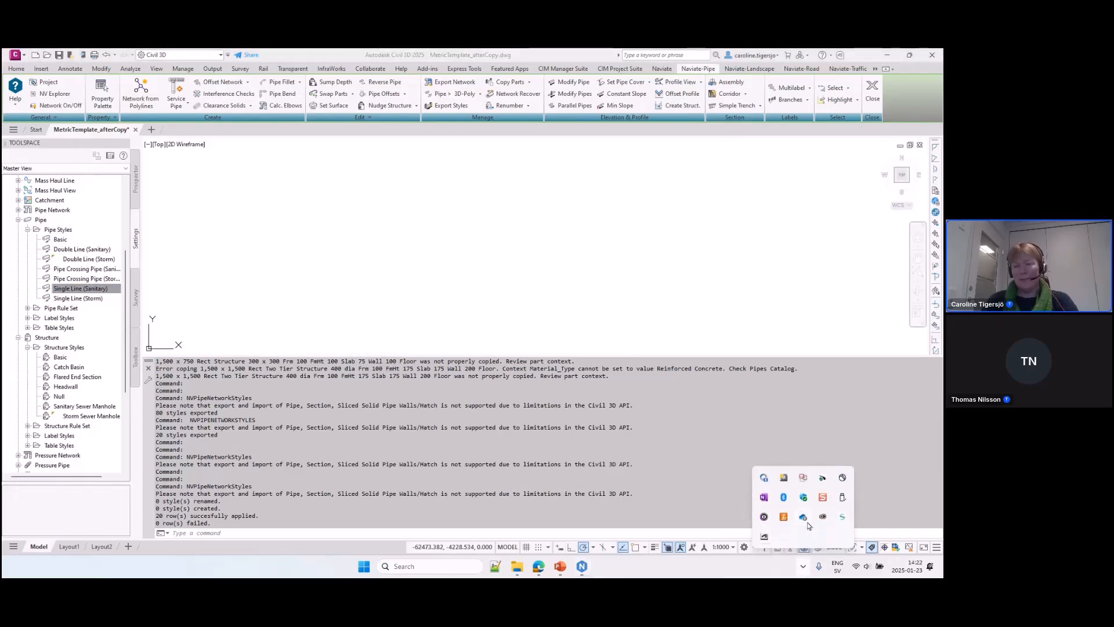
pyautogui.rightClick(804, 518)
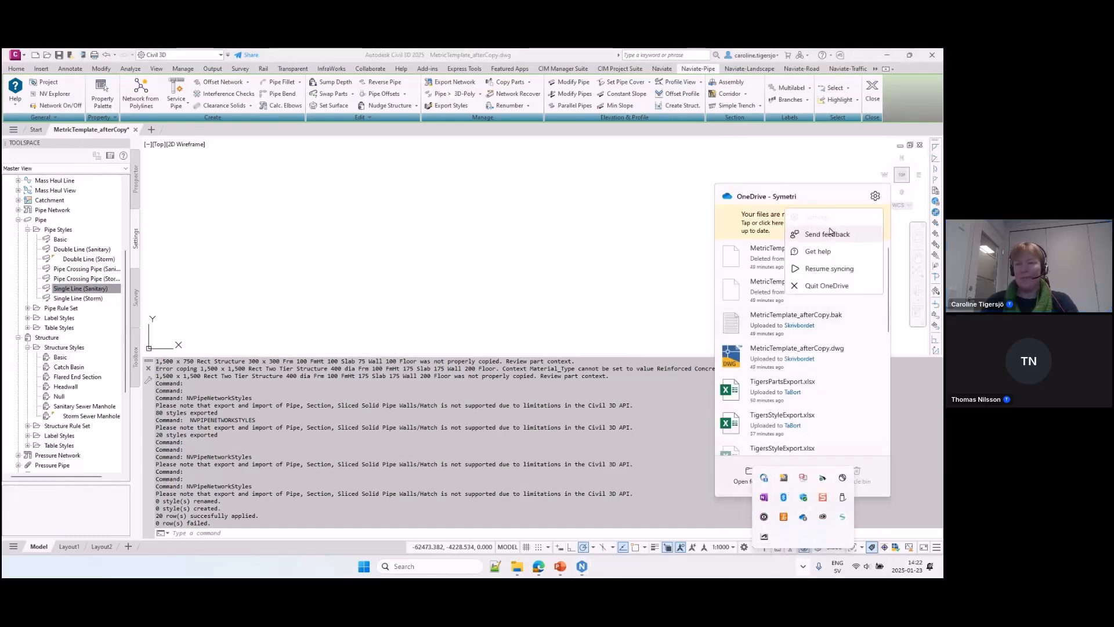
pyautogui.click(835, 268)
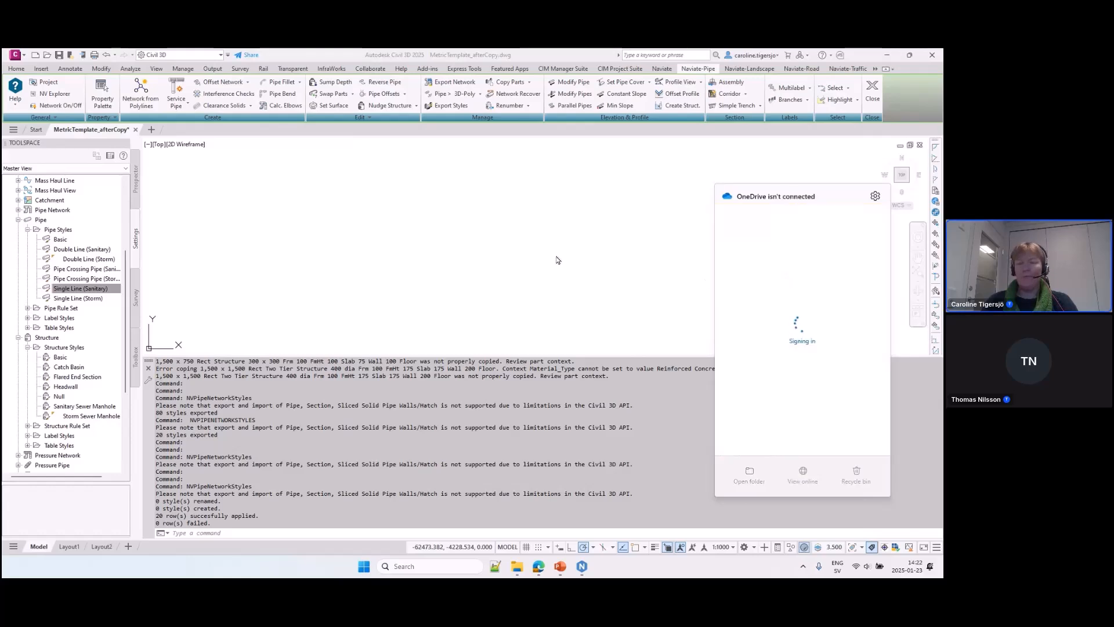
pyautogui.click(608, 267)
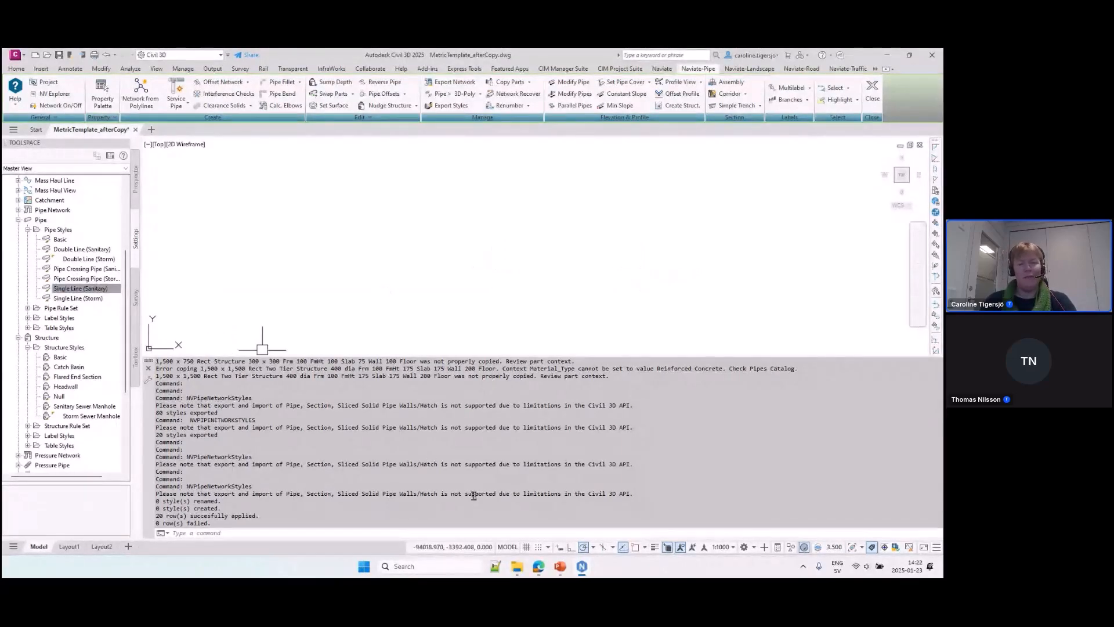
# Open TigersStyleExport.xlsx from the TaBort folder, check the style names and layers on sheet 1, and close the workbook.
pyautogui.click(517, 567)
pyautogui.scroll(10, 510, 260)
pyautogui.moveTo(883, 454); pyautogui.dragTo(882, 131)
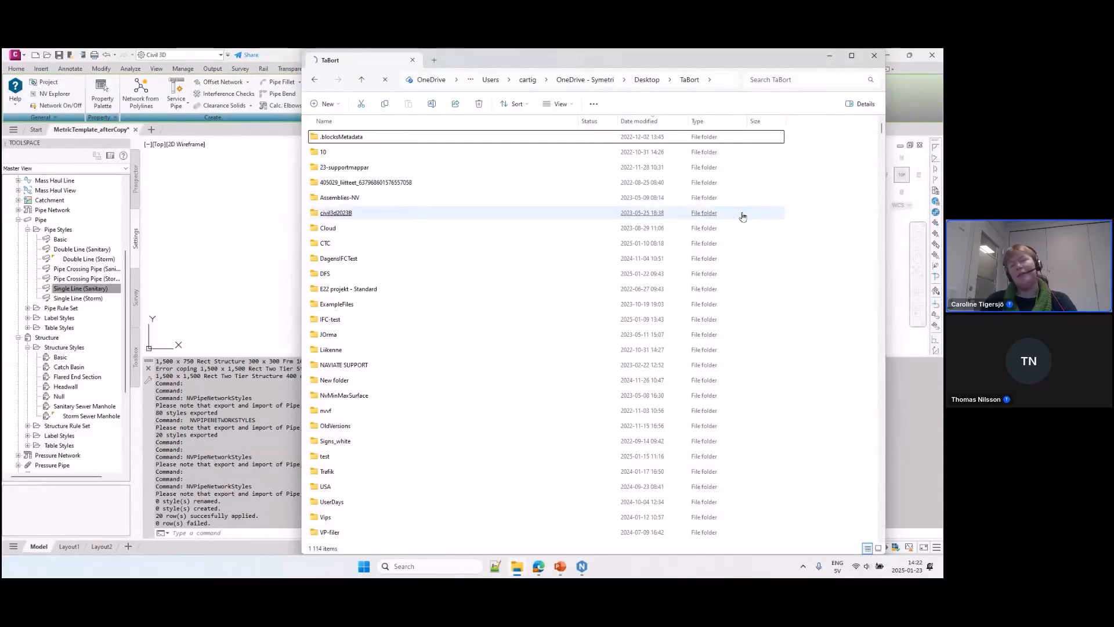
pyautogui.click(781, 250)
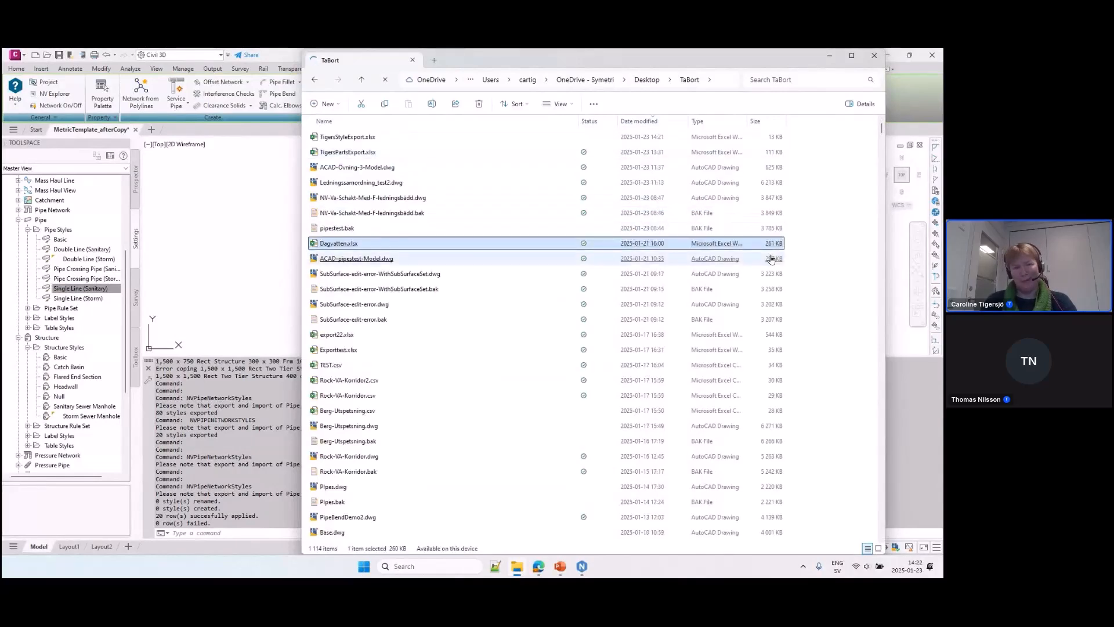
pyautogui.click(375, 139)
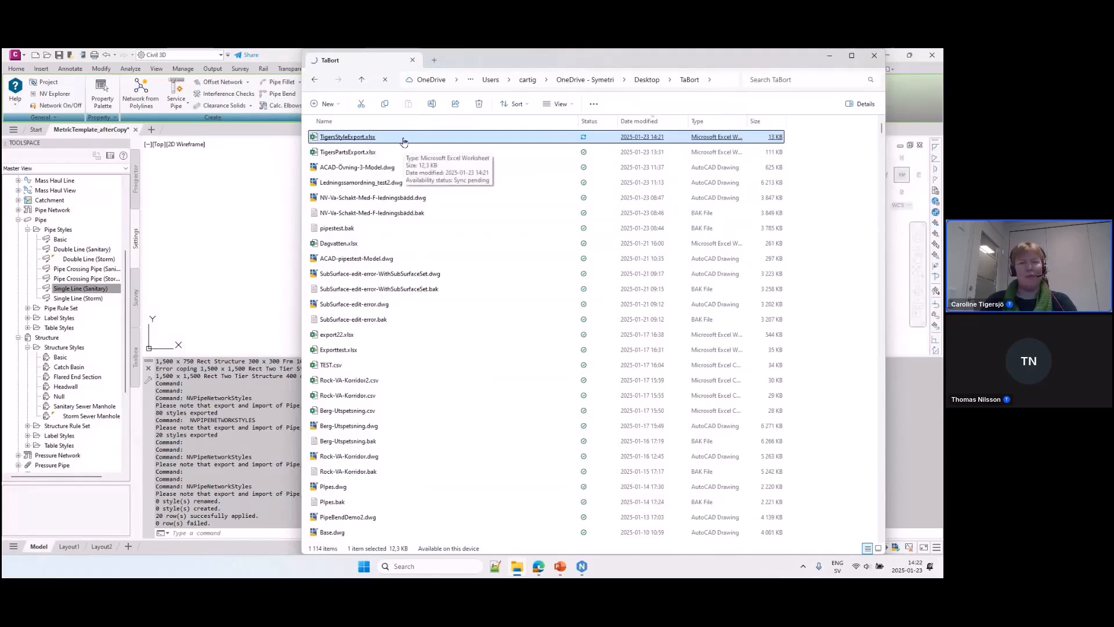
pyautogui.doubleClick(403, 139)
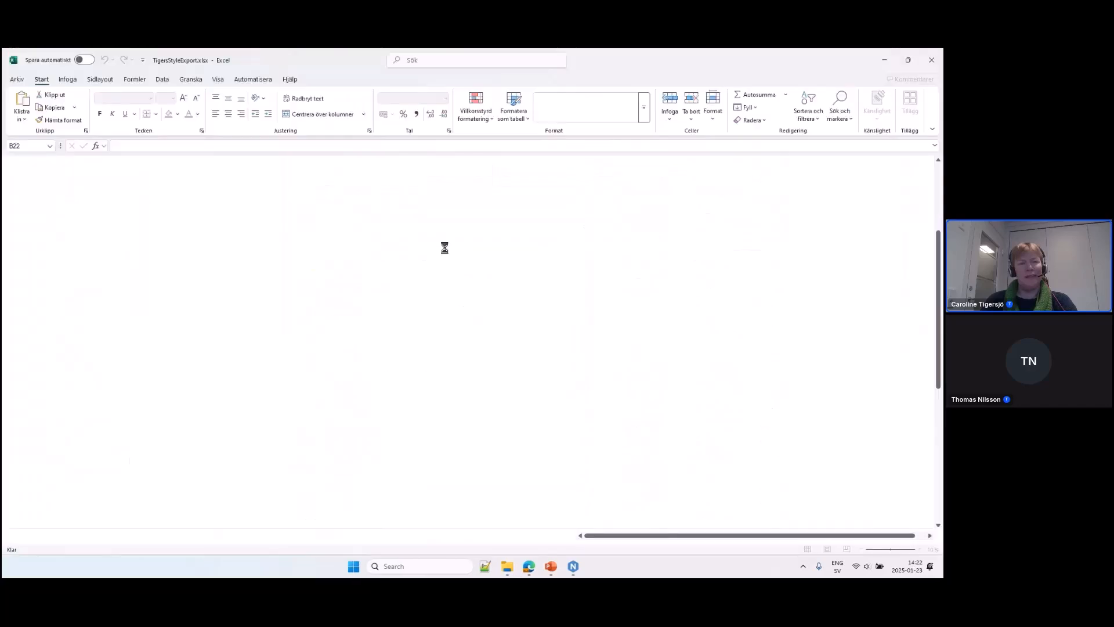
pyautogui.click(362, 336)
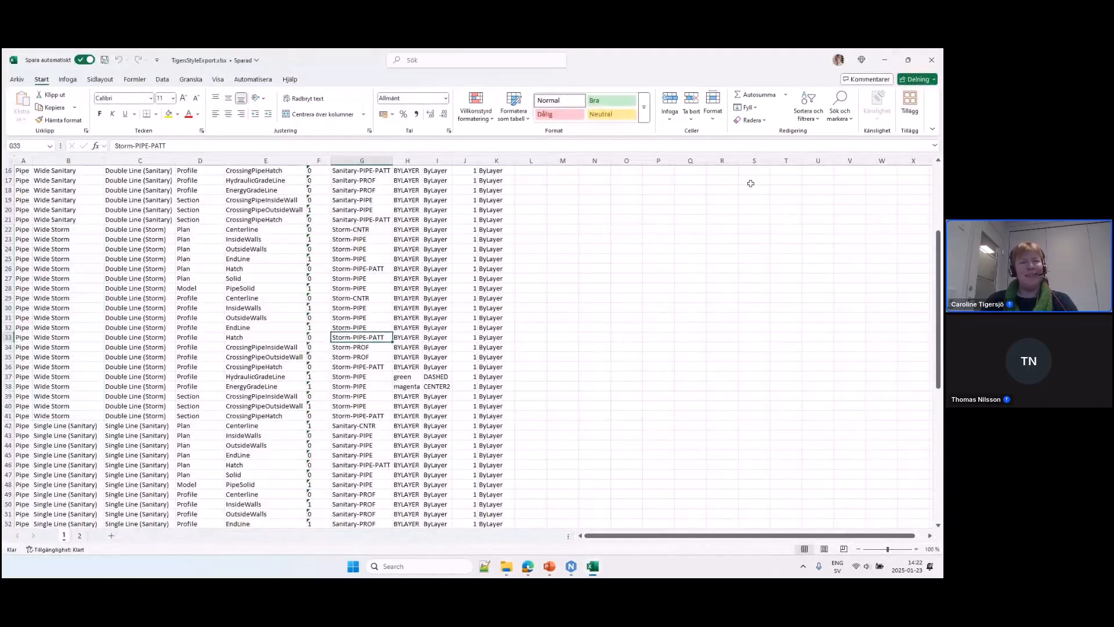
pyautogui.click(933, 60)
# Return to the drawing and import the pipe styles from sheet 1 of TigersStyleExport.xlsx, copying the original style for renamed ones.
pyautogui.click(193, 236)
pyautogui.click(447, 105)
pyautogui.click(199, 155)
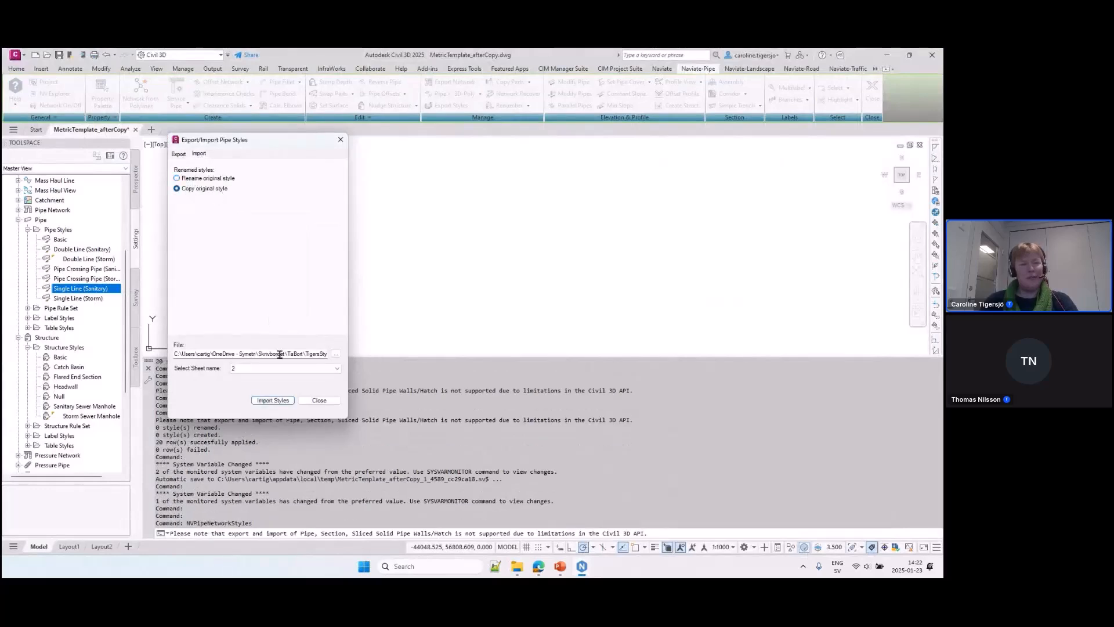
pyautogui.click(336, 354)
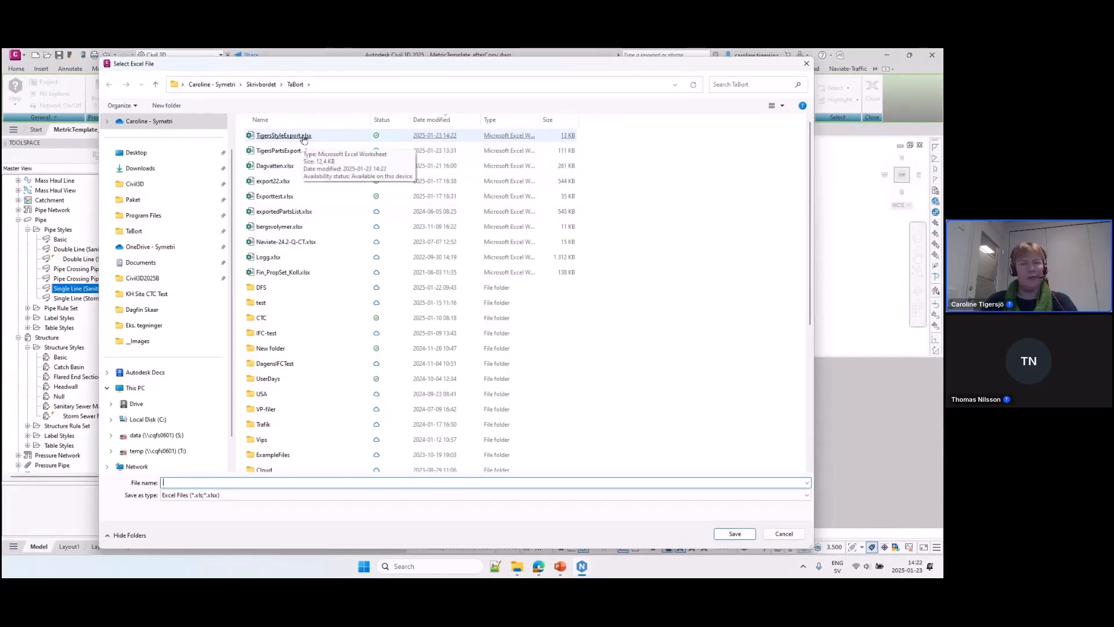
pyautogui.doubleClick(284, 136)
pyautogui.click(250, 368)
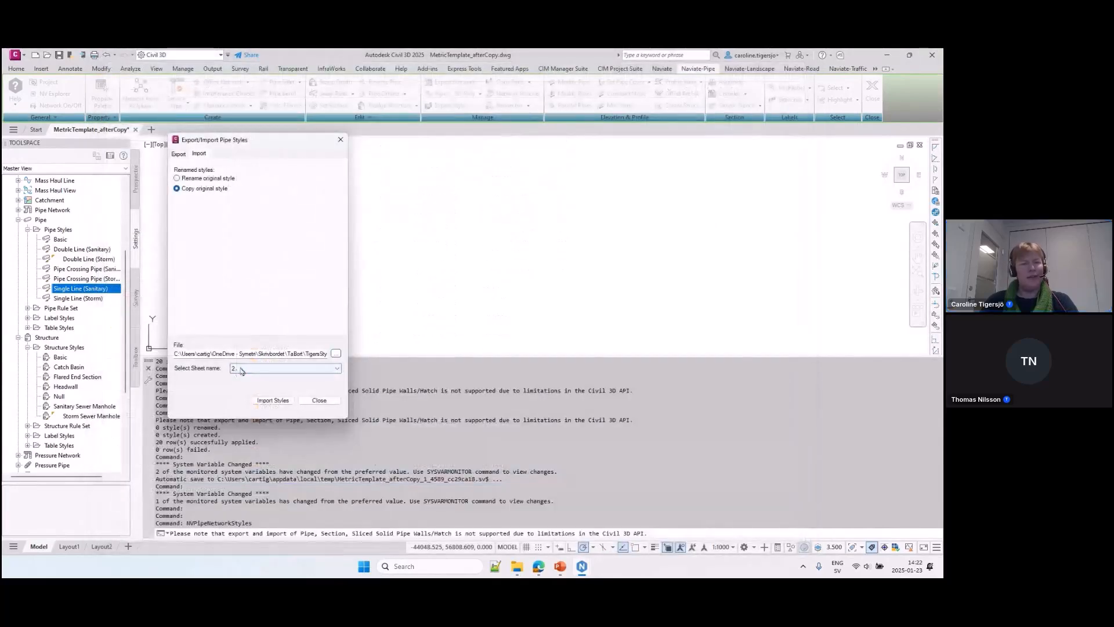
pyautogui.click(246, 378)
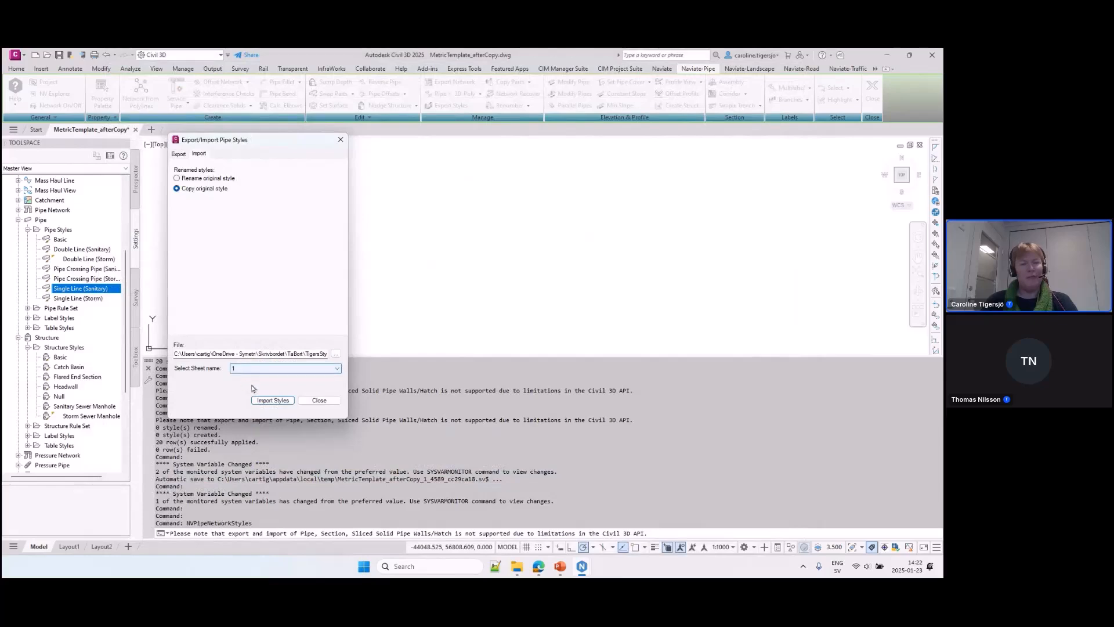
pyautogui.click(272, 400)
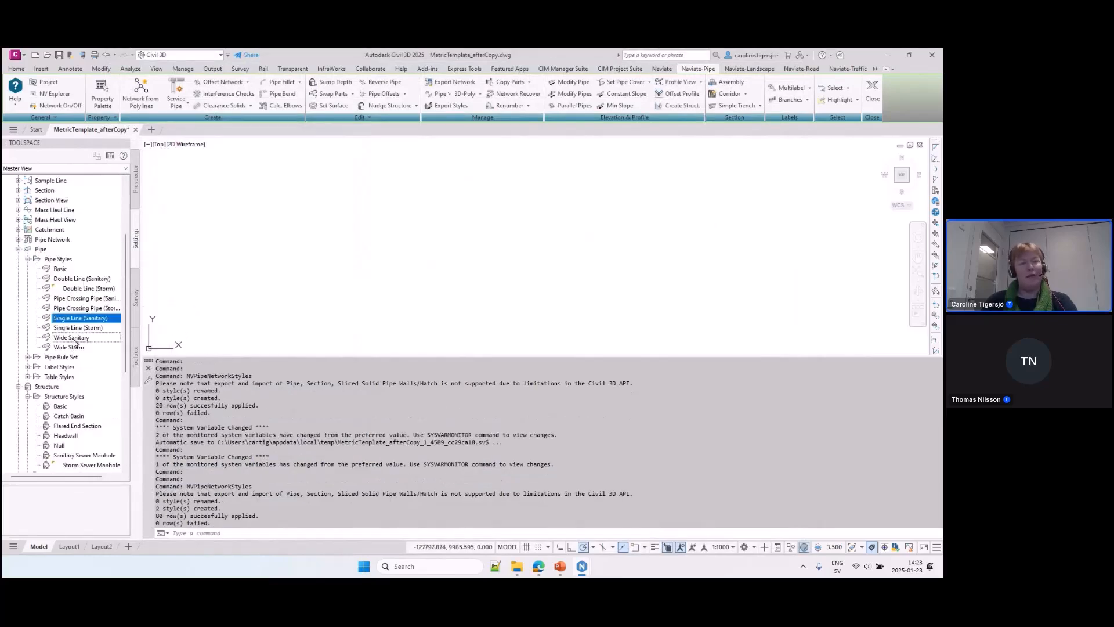
# Check the component layers in the Wide Sanitary pipe style's display settings, close it without changes, and save the drawing.
pyautogui.click(73, 339)
pyautogui.doubleClick(73, 339)
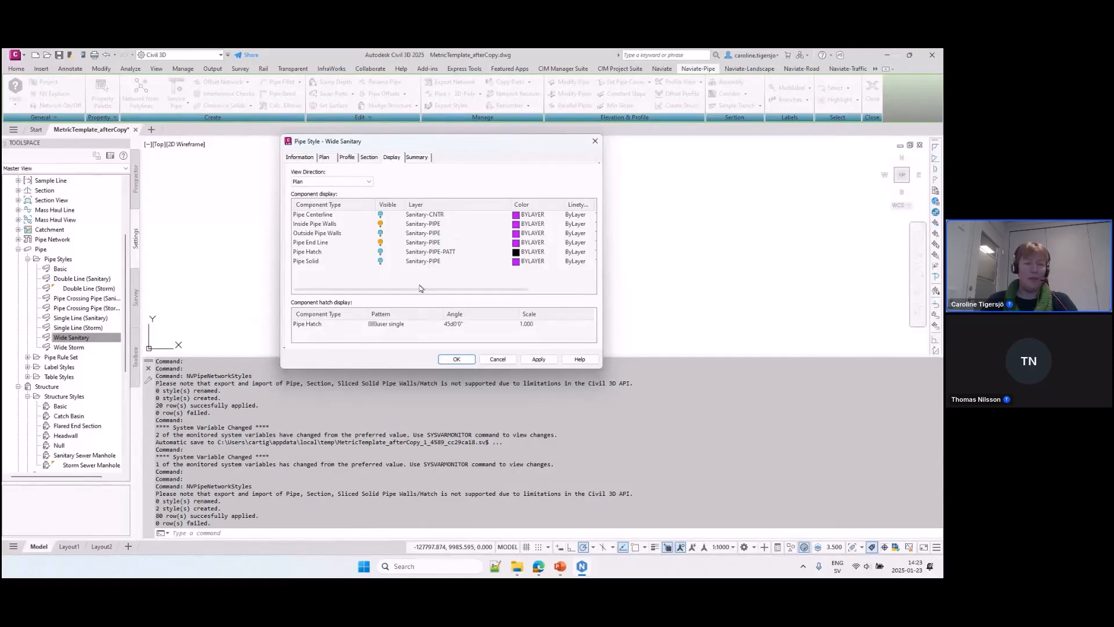
pyautogui.click(498, 359)
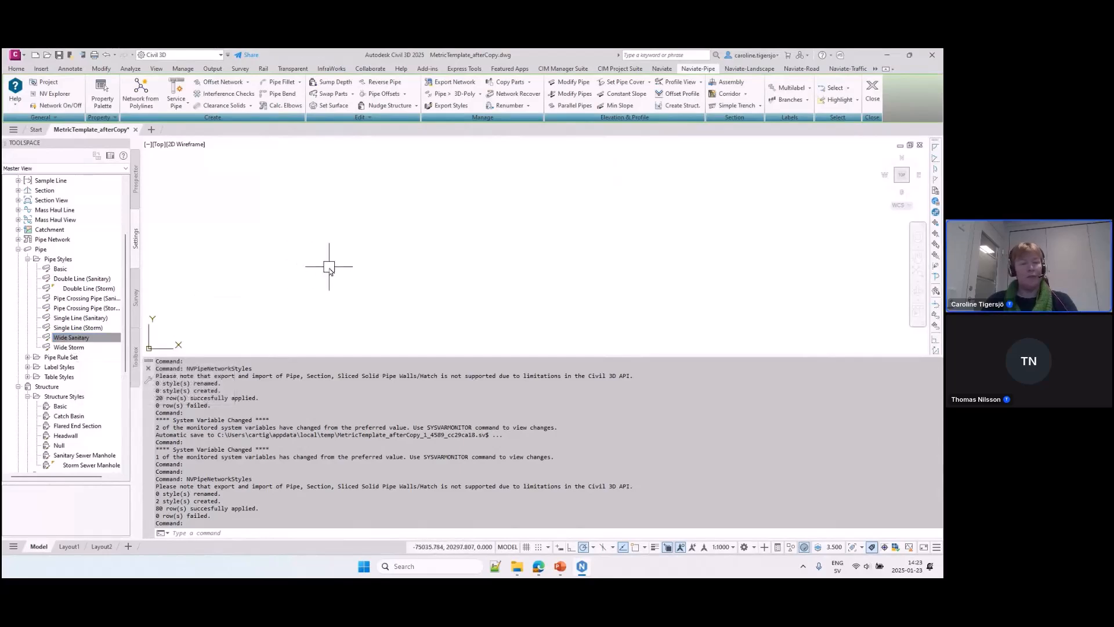
pyautogui.hotkey('ctrl', 's')
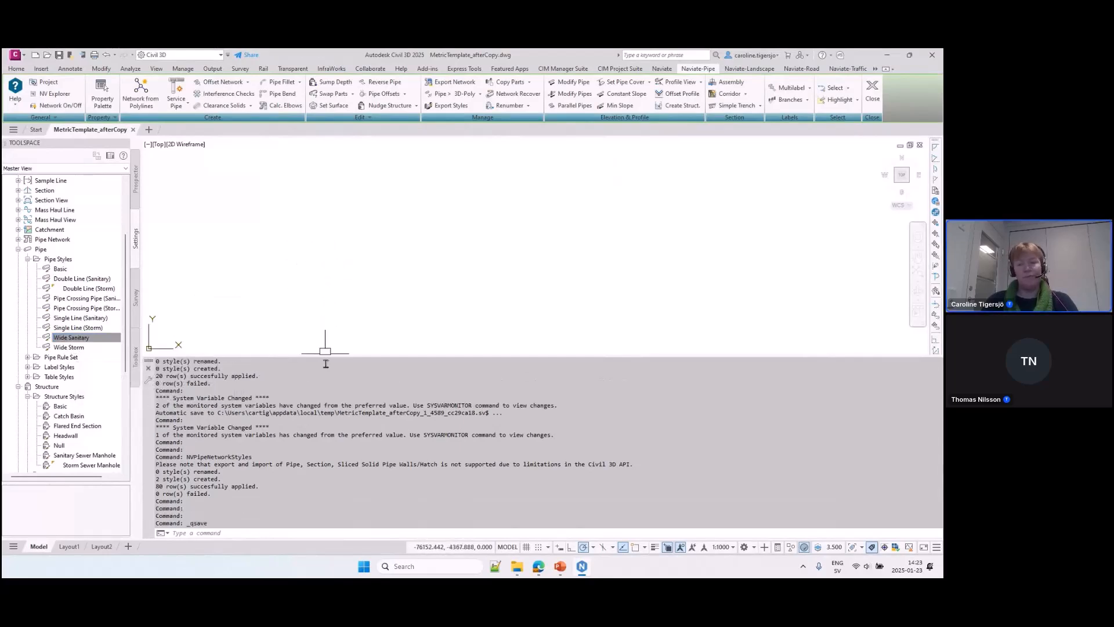
# Reduce the height of the command history and expand the Parts Lists collection under Pipe Network in the Toolspace settings.
pyautogui.moveTo(328, 359); pyautogui.dragTo(325, 464)
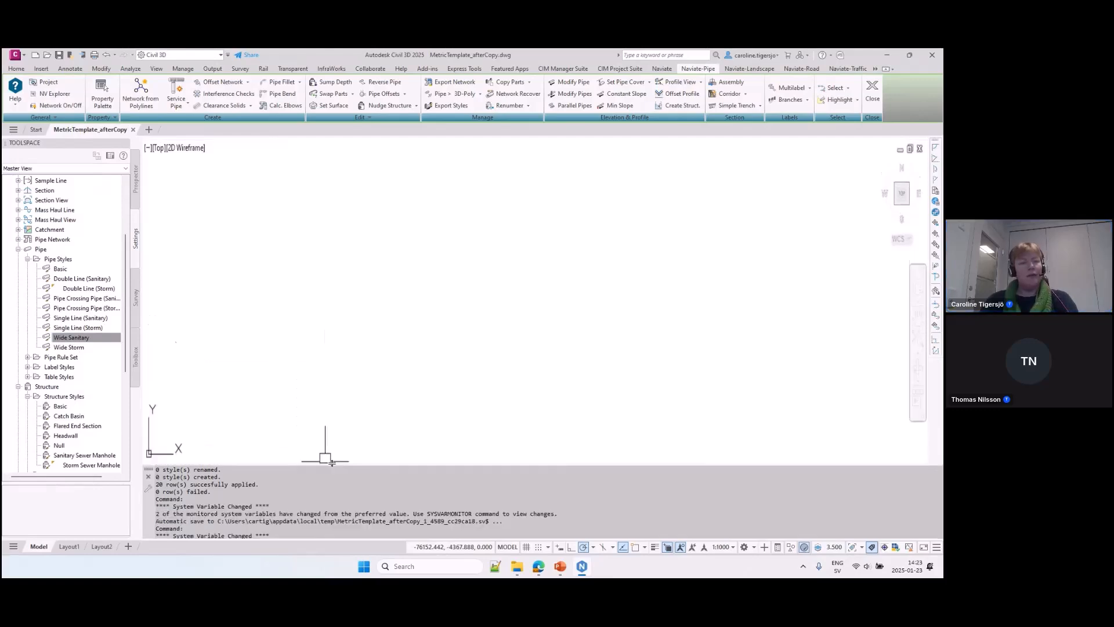
pyautogui.click(28, 259)
pyautogui.click(18, 249)
pyautogui.click(18, 239)
pyautogui.click(56, 249)
pyautogui.click(27, 249)
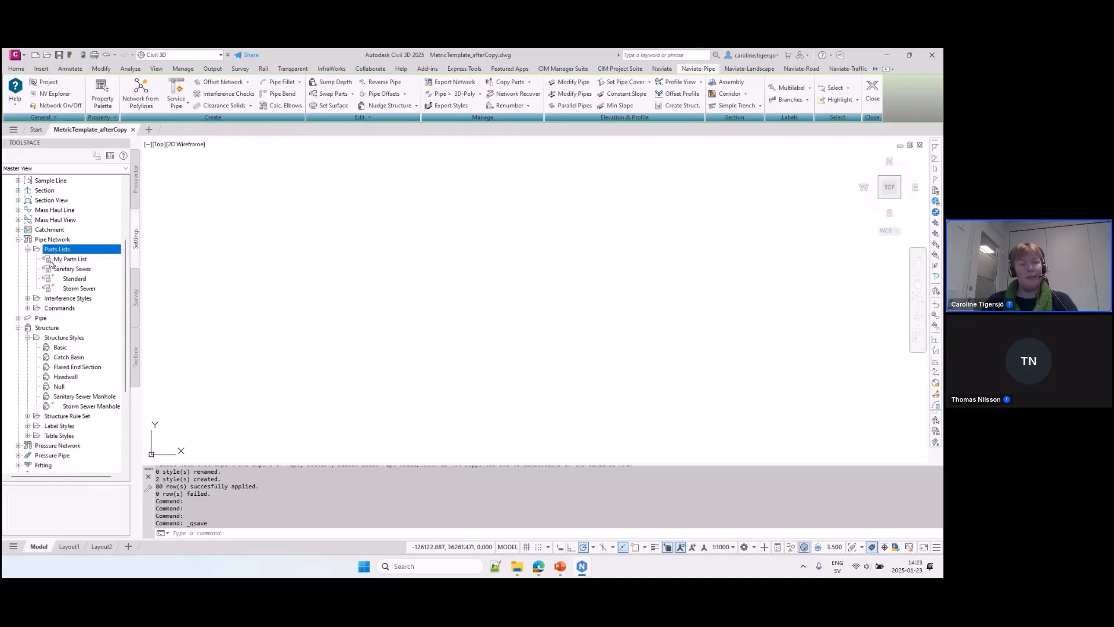
pyautogui.click(73, 260)
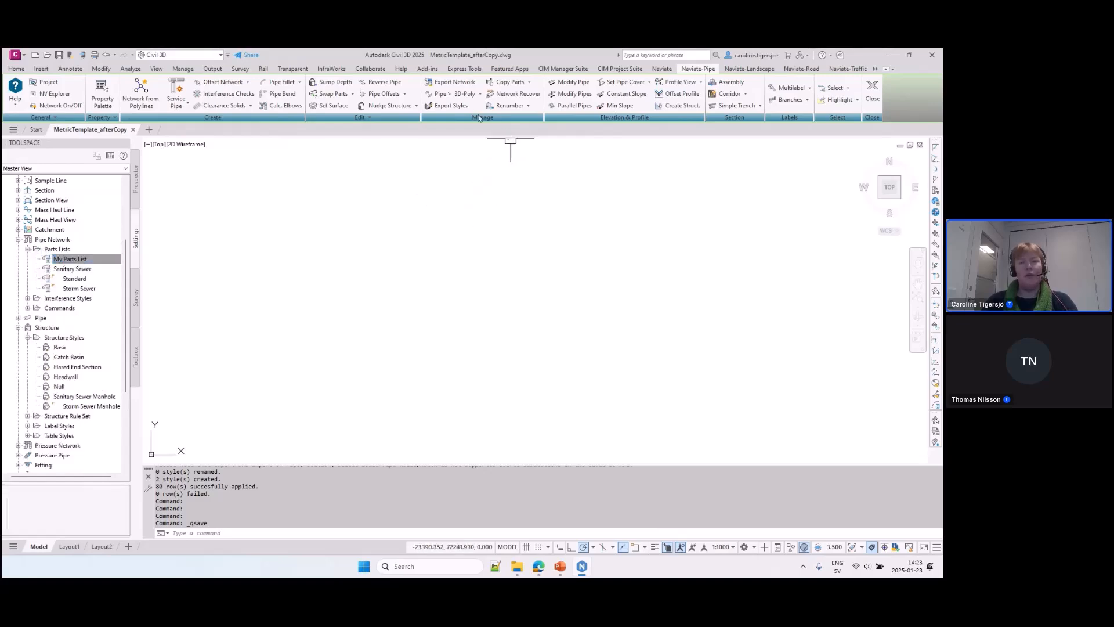
# Export the network parts lists to TigersPartsExport.xlsx in the TaBort folder, replacing the existing file.
pyautogui.click(529, 84)
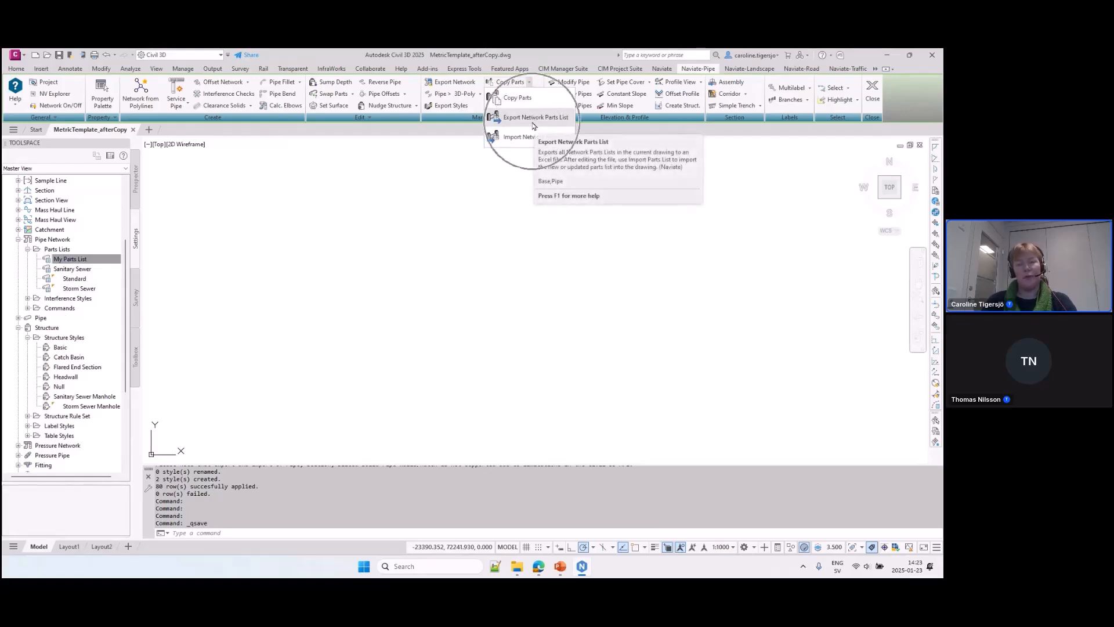
pyautogui.click(533, 118)
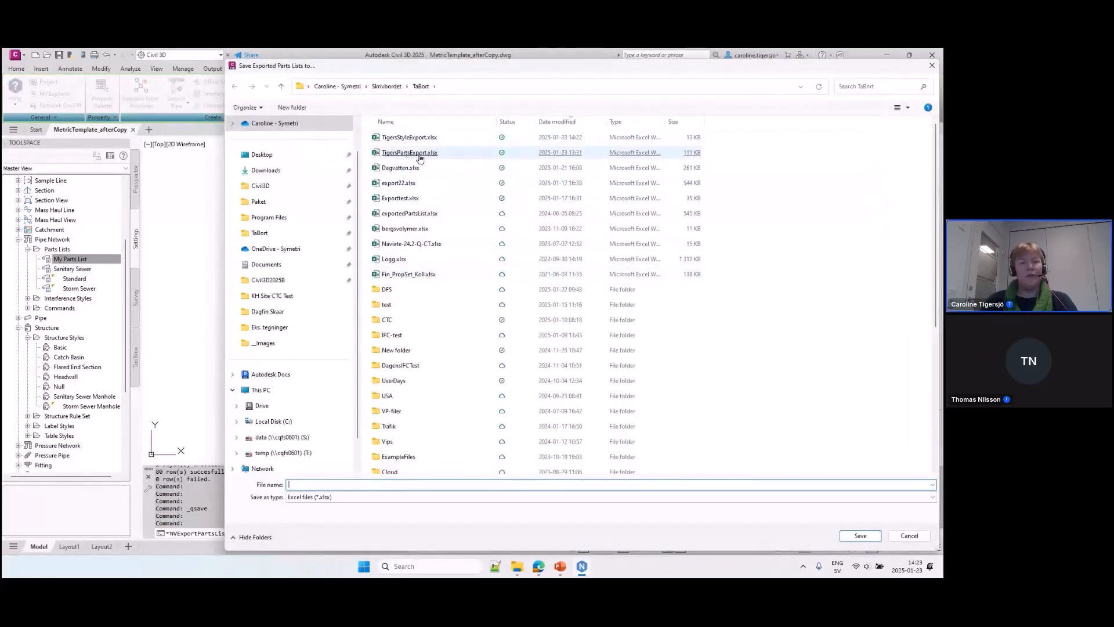
pyautogui.doubleClick(417, 153)
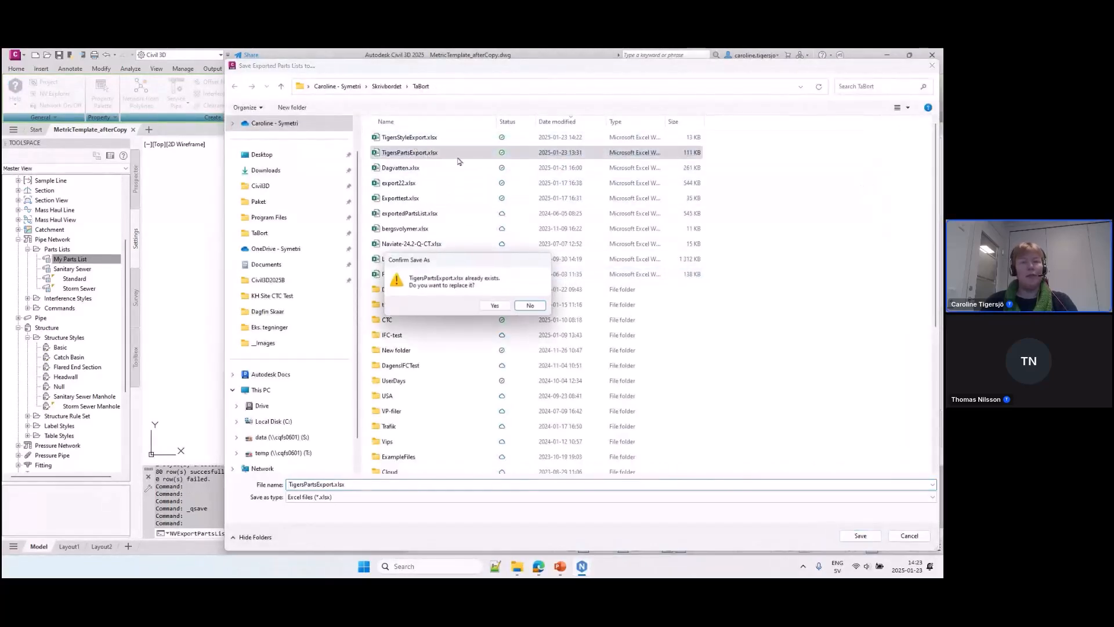
pyautogui.click(496, 307)
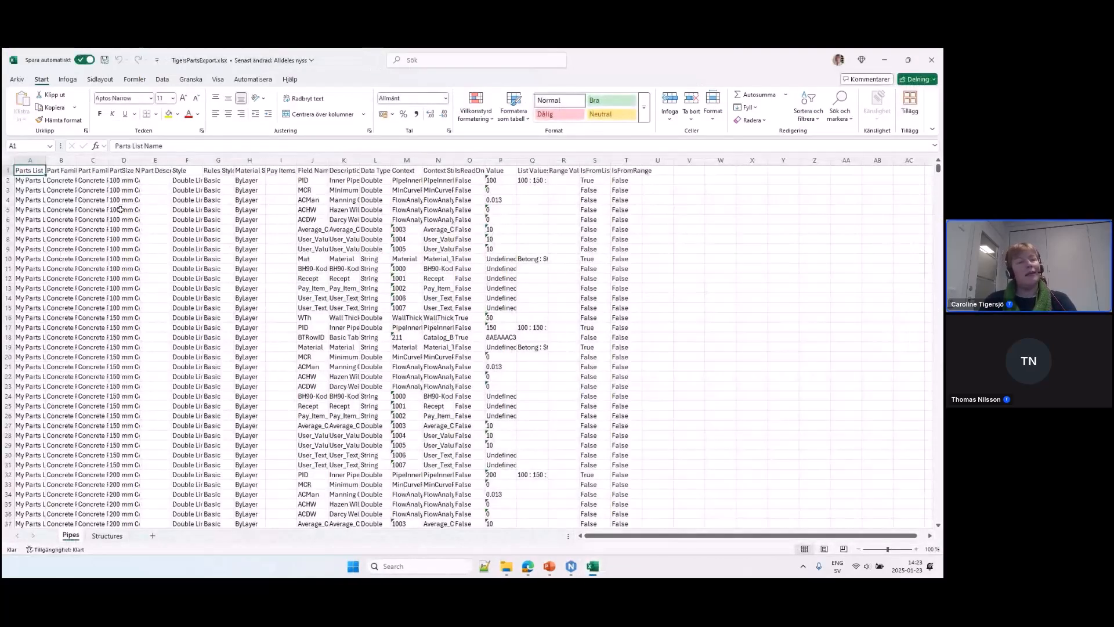
# Fit all column widths on the Pipes sheet of TigersPartsExport.xlsx to their contents.
pyautogui.click(9, 160)
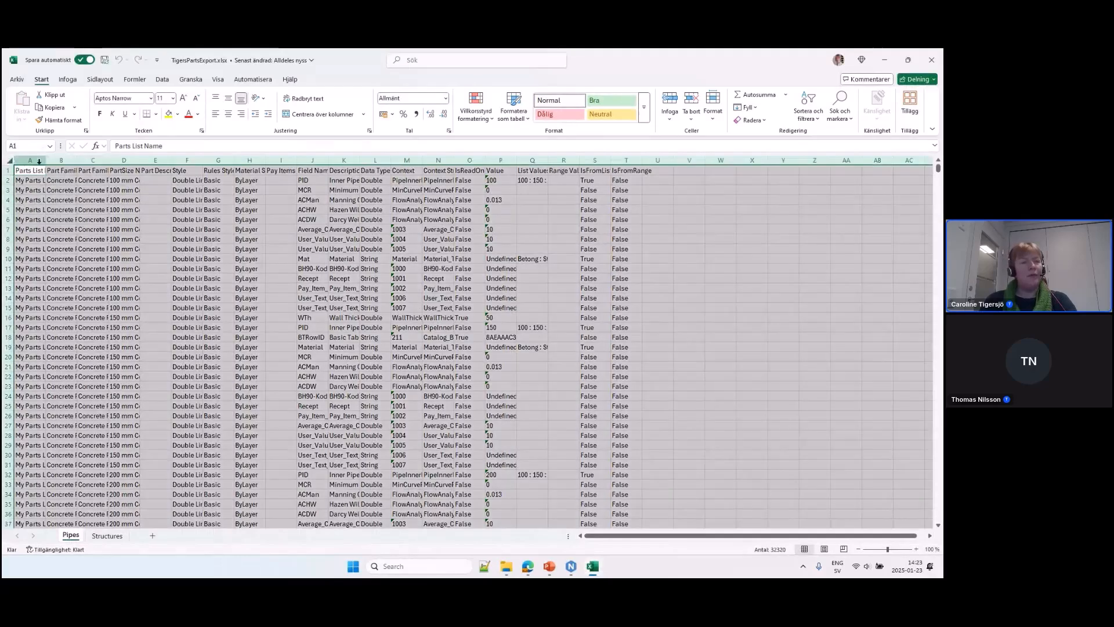
pyautogui.doubleClick(46, 160)
pyautogui.click(159, 203)
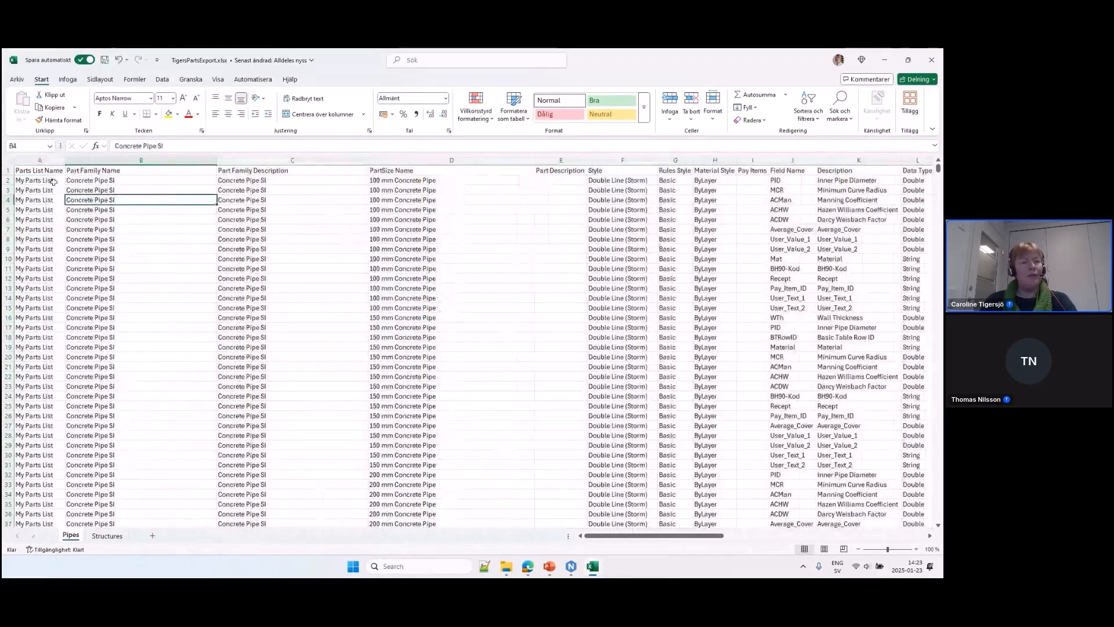
# Examine the rows of the 100 mm concrete pipe and narrow the PartSize Name, Part Family Description and Part Family Name columns.
pyautogui.moveTo(10, 181); pyautogui.dragTo(12, 304)
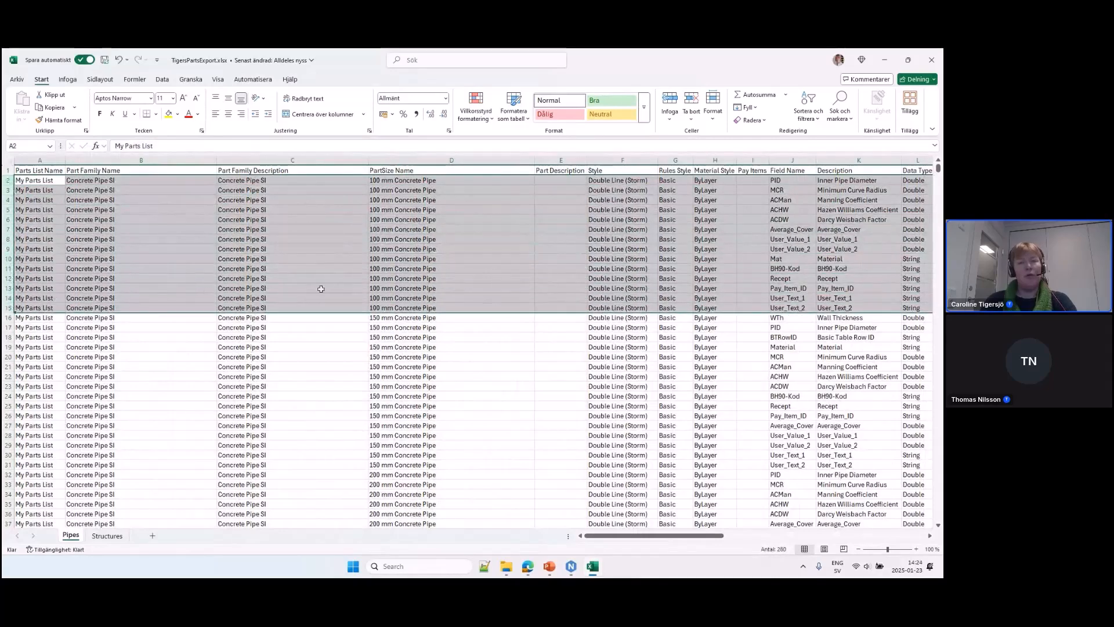
pyautogui.moveTo(534, 161); pyautogui.dragTo(468, 162)
pyautogui.moveTo(367, 162); pyautogui.dragTo(297, 163)
pyautogui.moveTo(216, 163); pyautogui.dragTo(135, 164)
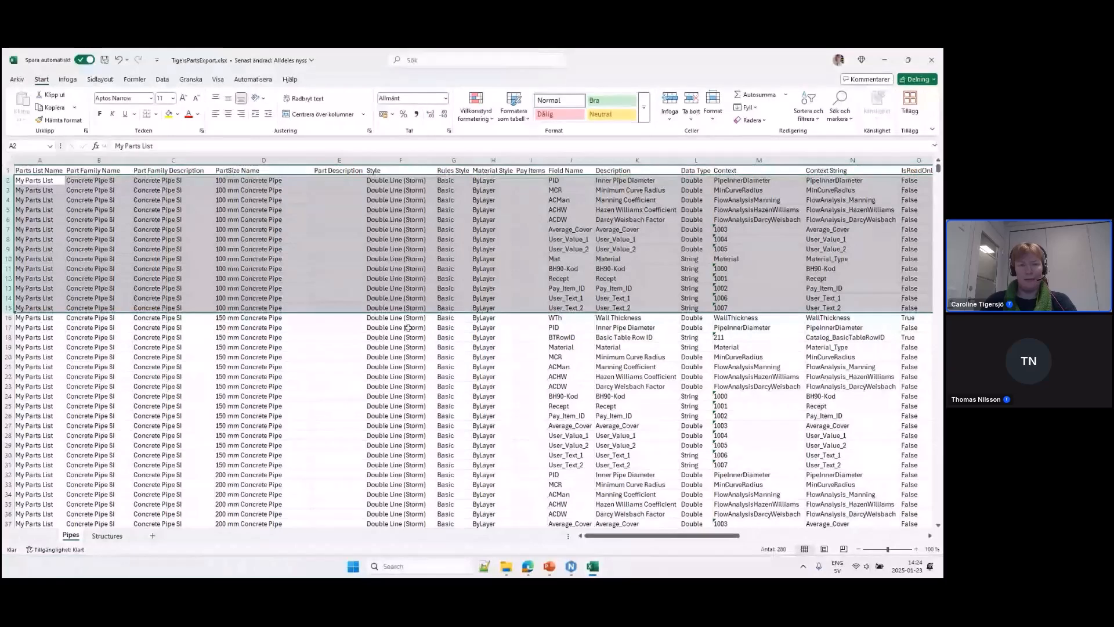
pyautogui.moveTo(174, 221); pyautogui.dragTo(168, 228)
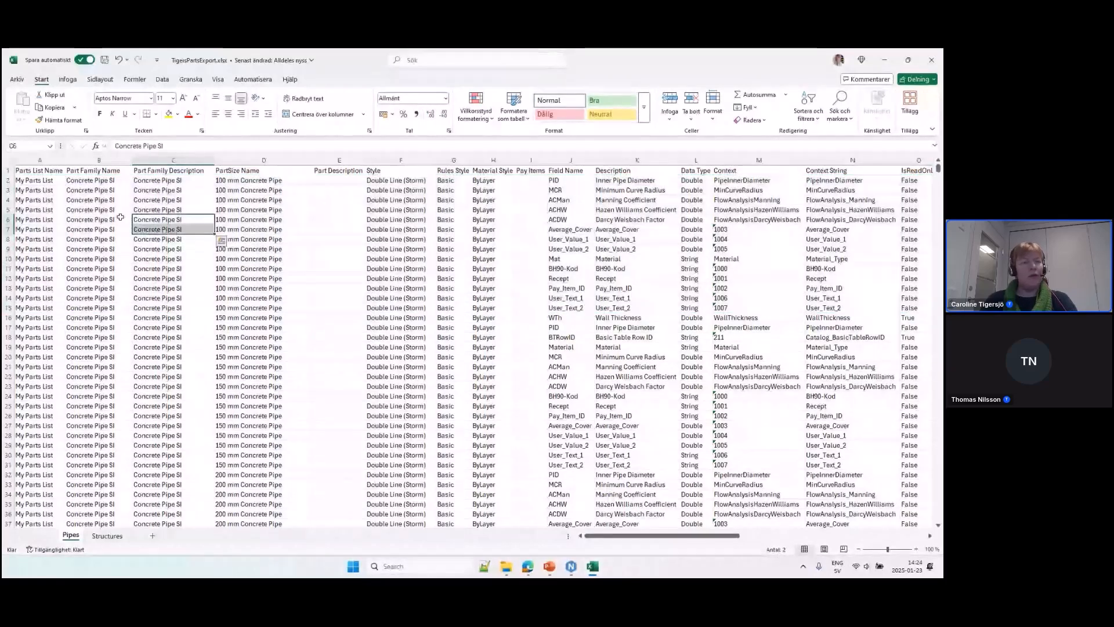
# Add filters to the header row and exclude My Parts List in the Parts List Name filter.
pyautogui.click(8, 170)
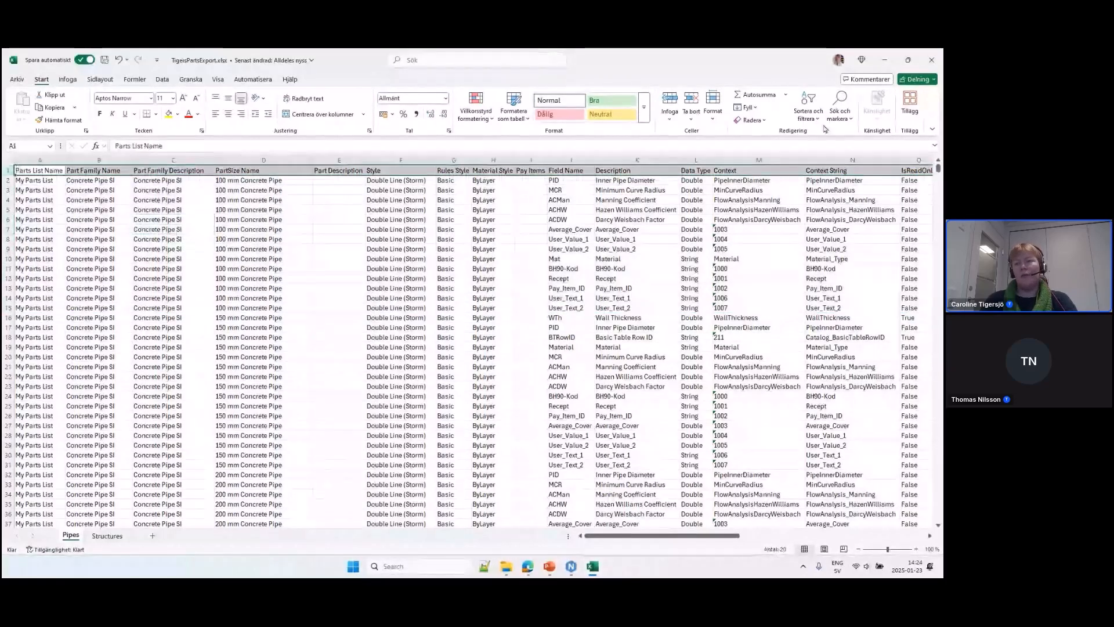
pyautogui.click(809, 113)
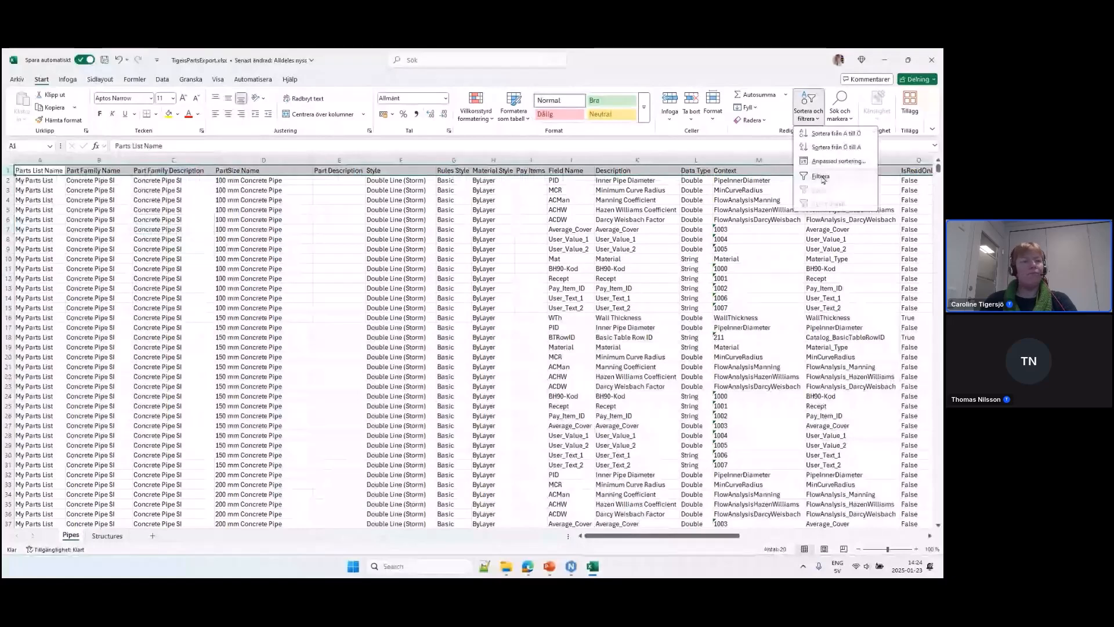
pyautogui.click(815, 174)
pyautogui.click(173, 199)
pyautogui.click(60, 171)
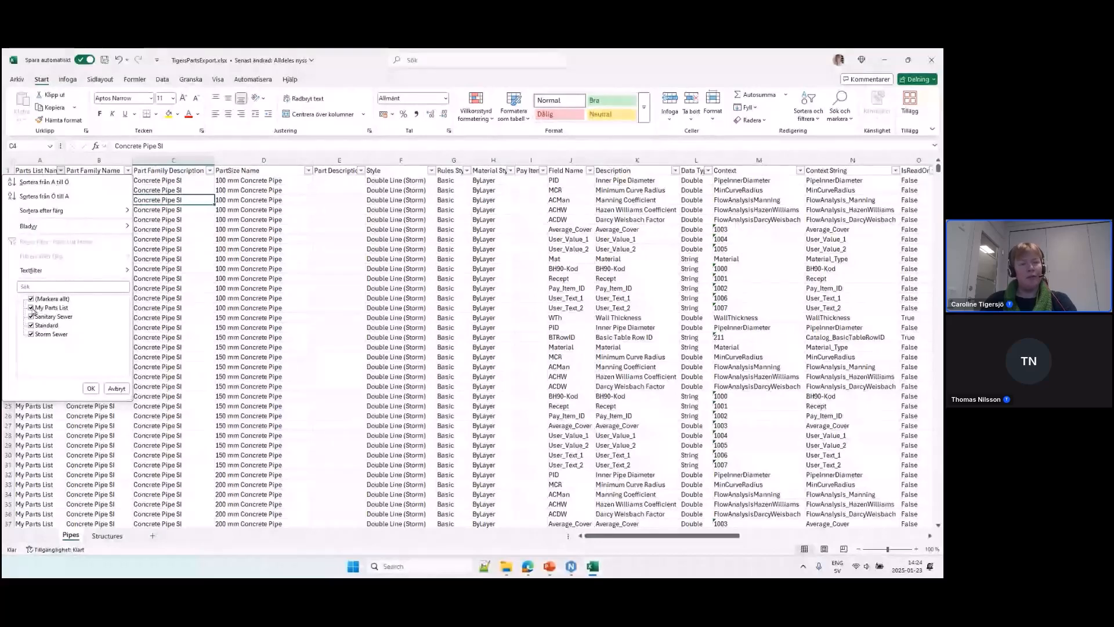
pyautogui.click(33, 308)
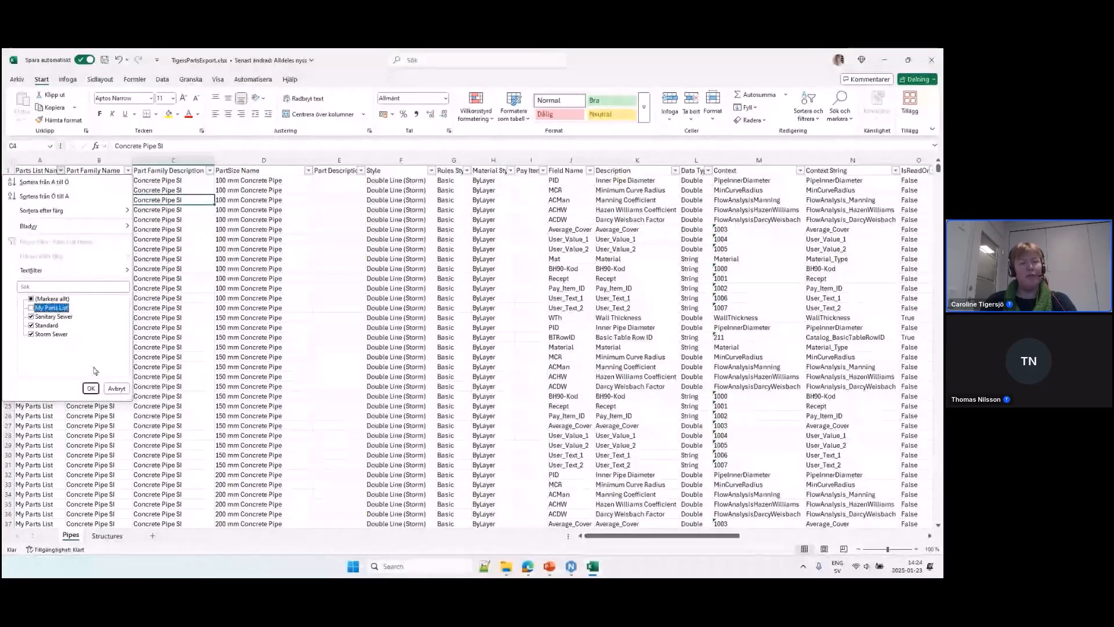
pyautogui.click(91, 388)
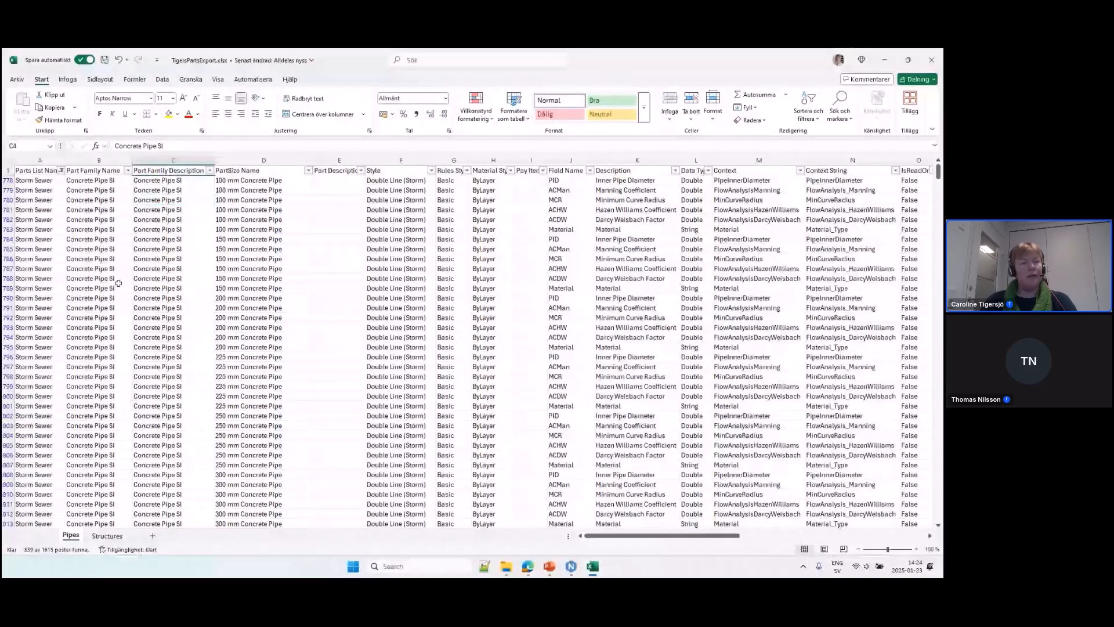
# Delete all filtered rows below the header so the parts lists other than My Parts List are removed.
pyautogui.click(92, 268)
pyautogui.hotkey('ctrl', 'a')
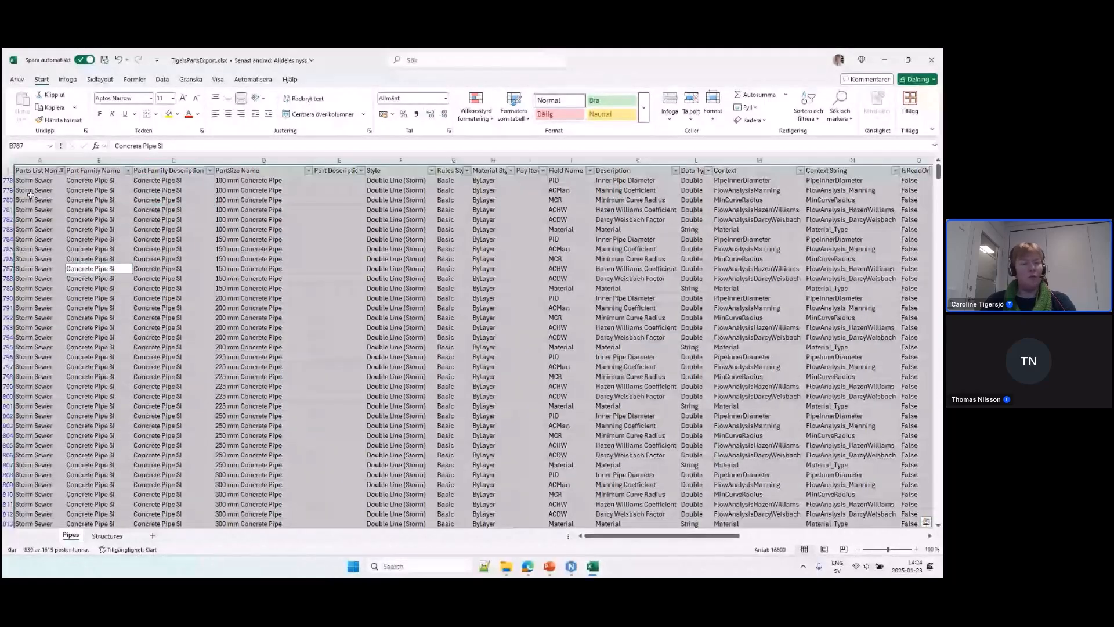
pyautogui.keyDown('ctrl'); pyautogui.click(8, 171); pyautogui.keyUp('ctrl')
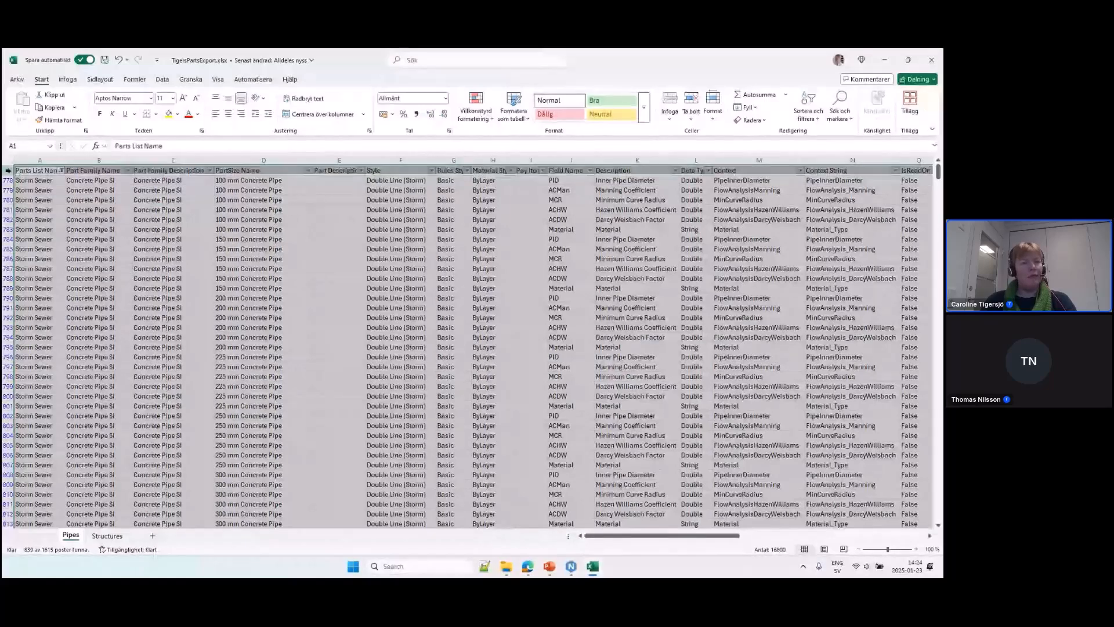
pyautogui.click(9, 200)
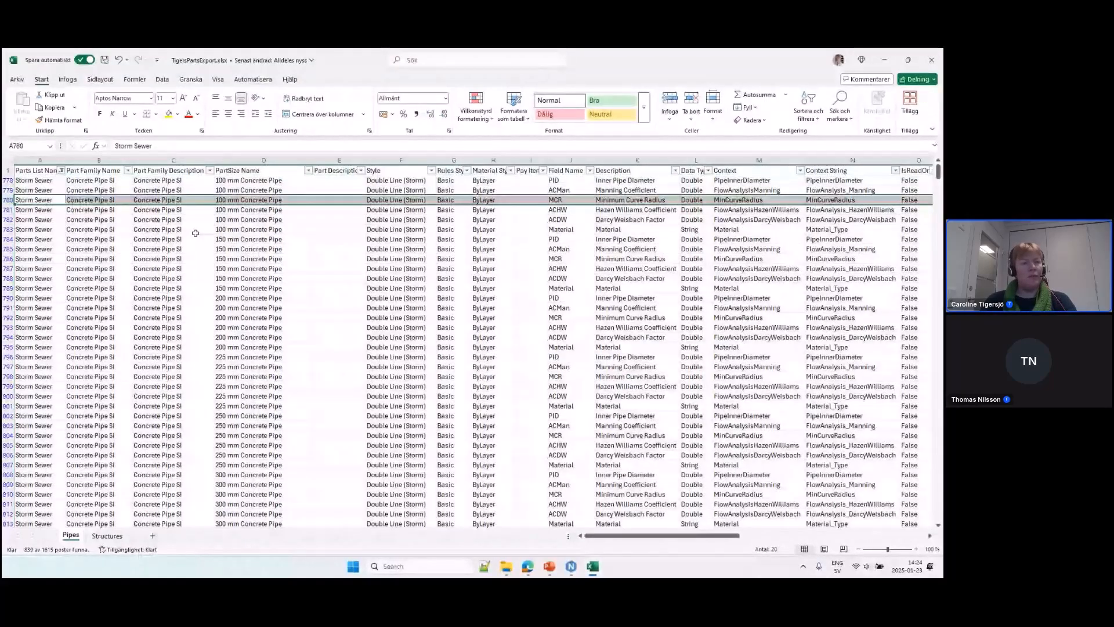
pyautogui.click(6, 161)
pyautogui.keyDown('ctrl'); pyautogui.click(8, 171); pyautogui.keyUp('ctrl')
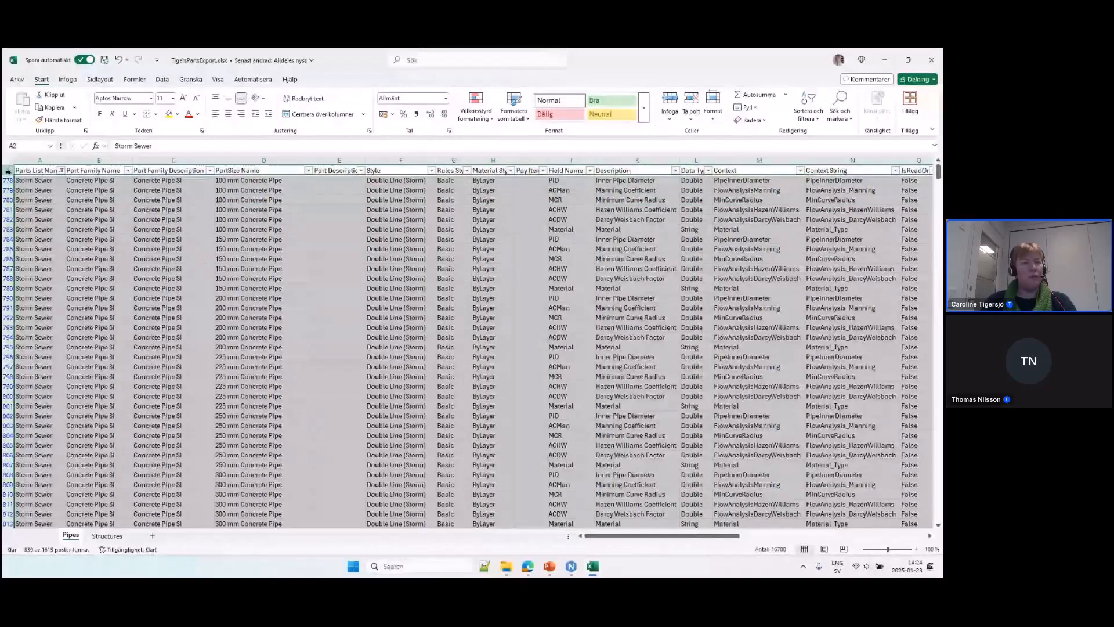
pyautogui.rightClick(11, 214)
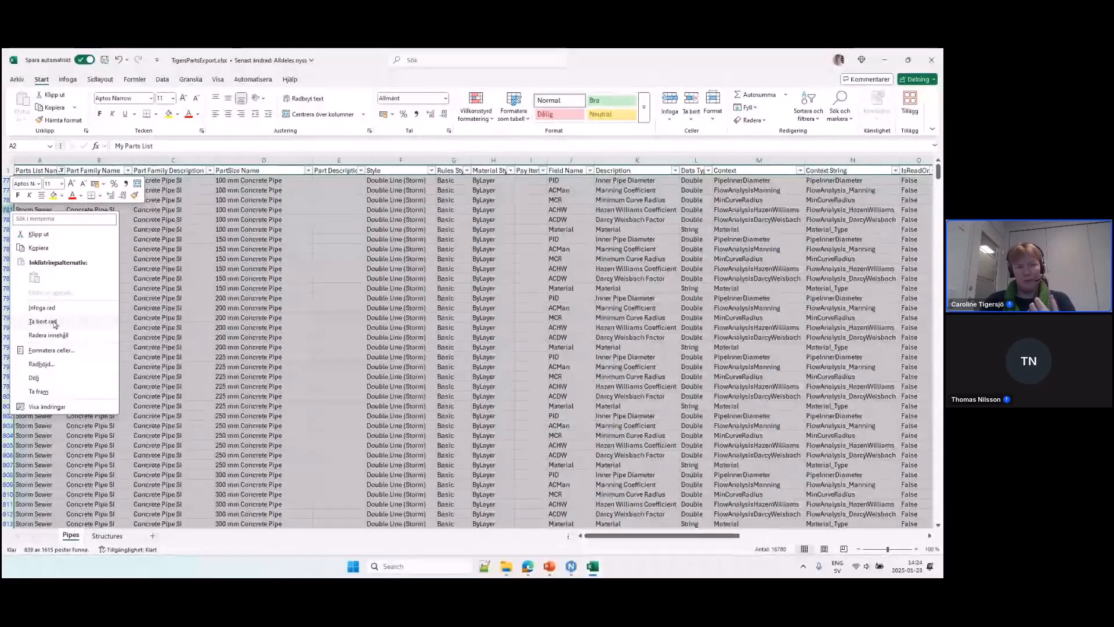
pyautogui.click(55, 324)
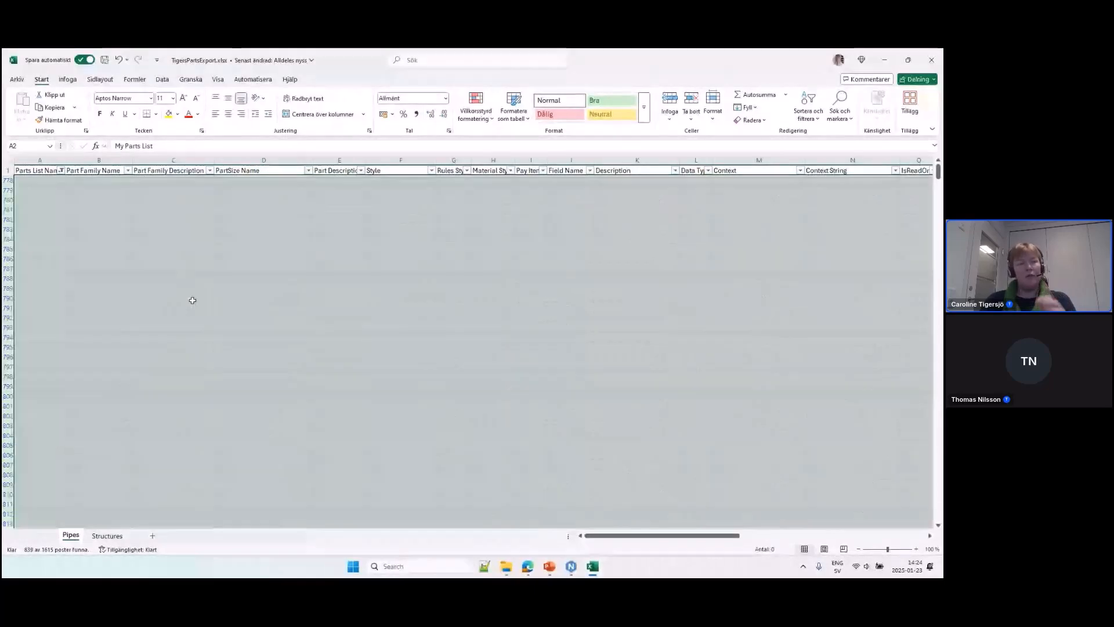
# Show the My Parts List rows again through the Parts List Name filter and narrow the PartSize Name and Part Description columns.
pyautogui.click(61, 170)
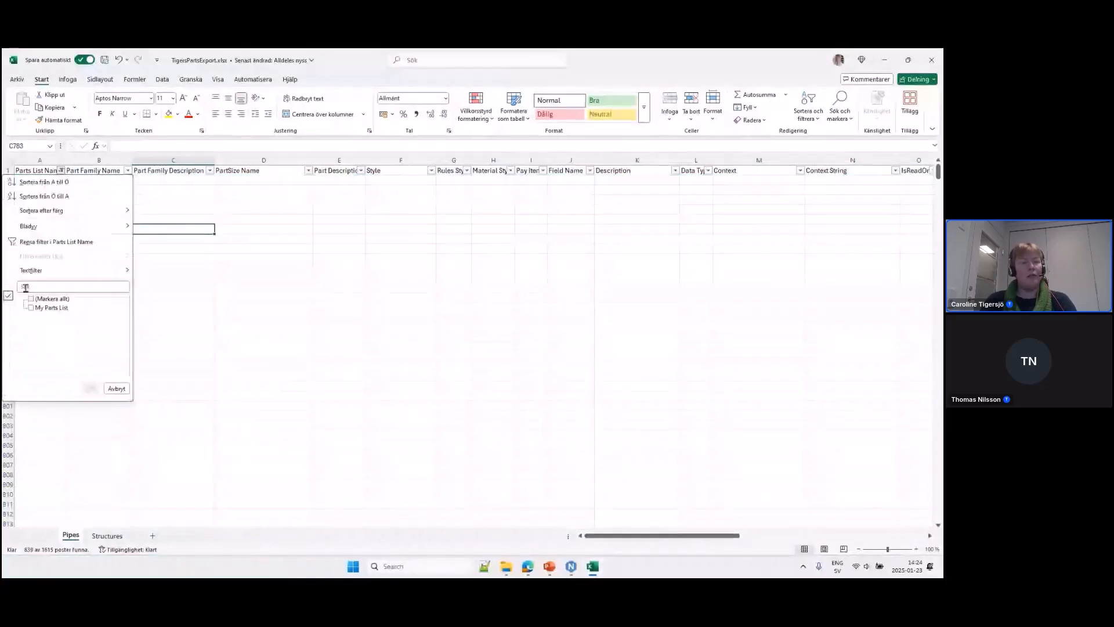
pyautogui.click(91, 388)
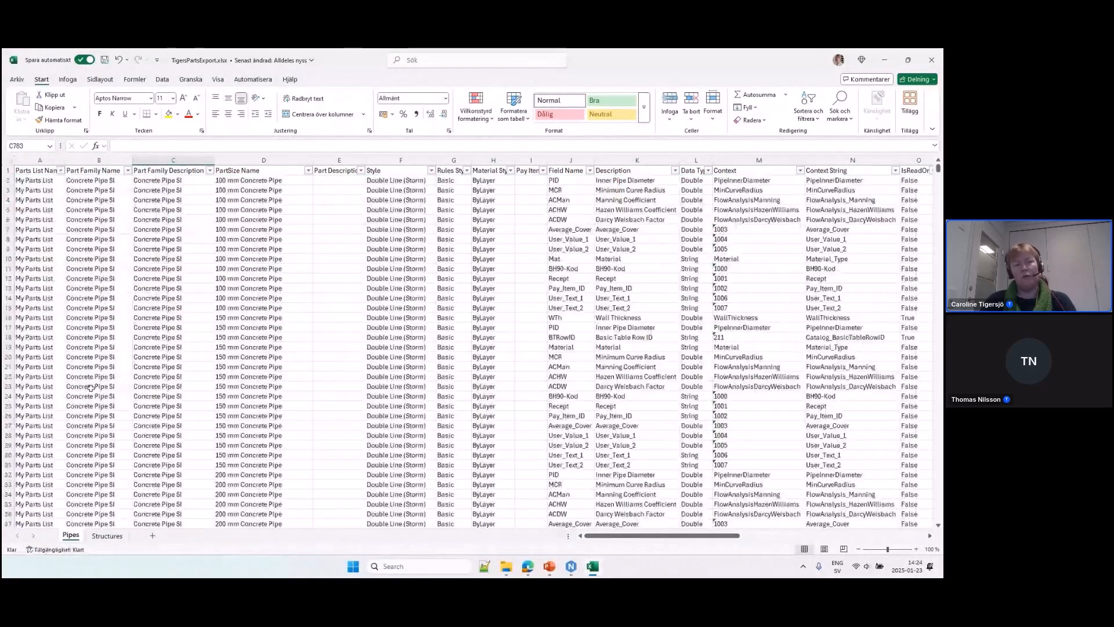
pyautogui.click(339, 263)
pyautogui.moveTo(363, 161); pyautogui.dragTo(286, 161)
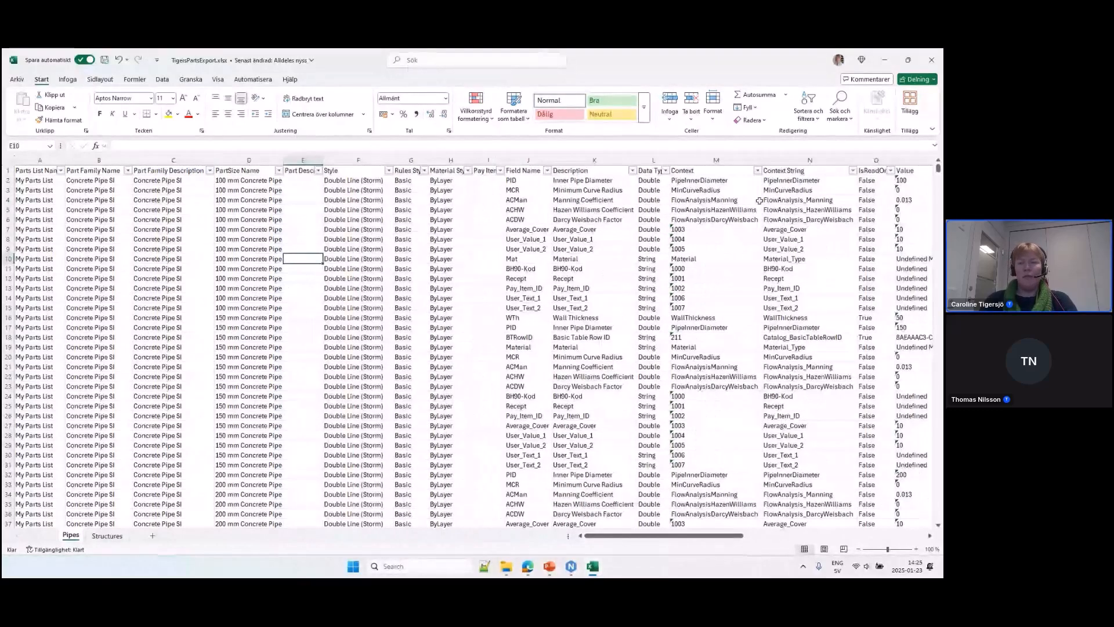
# Filter the Description column so that only the Material rows are shown.
pyautogui.click(757, 170)
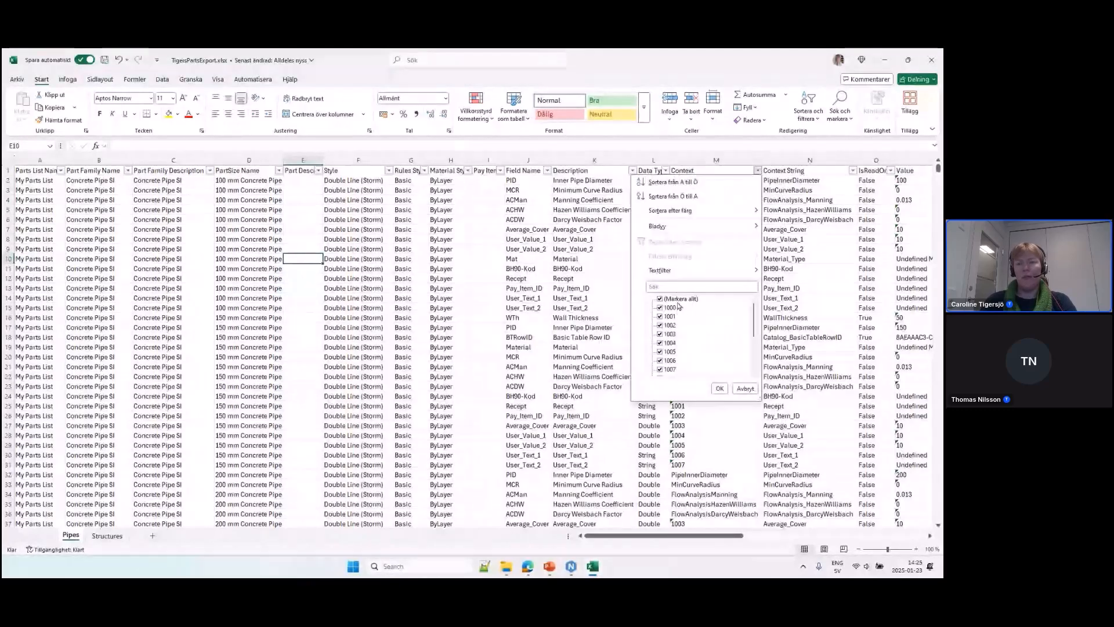
pyautogui.click(638, 170)
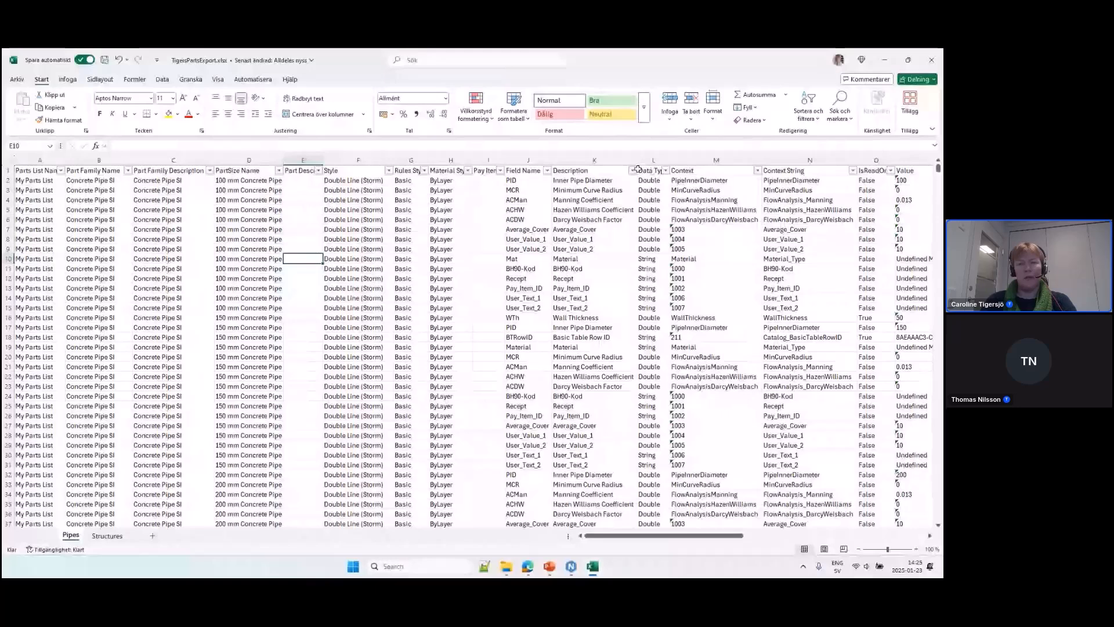
pyautogui.click(632, 171)
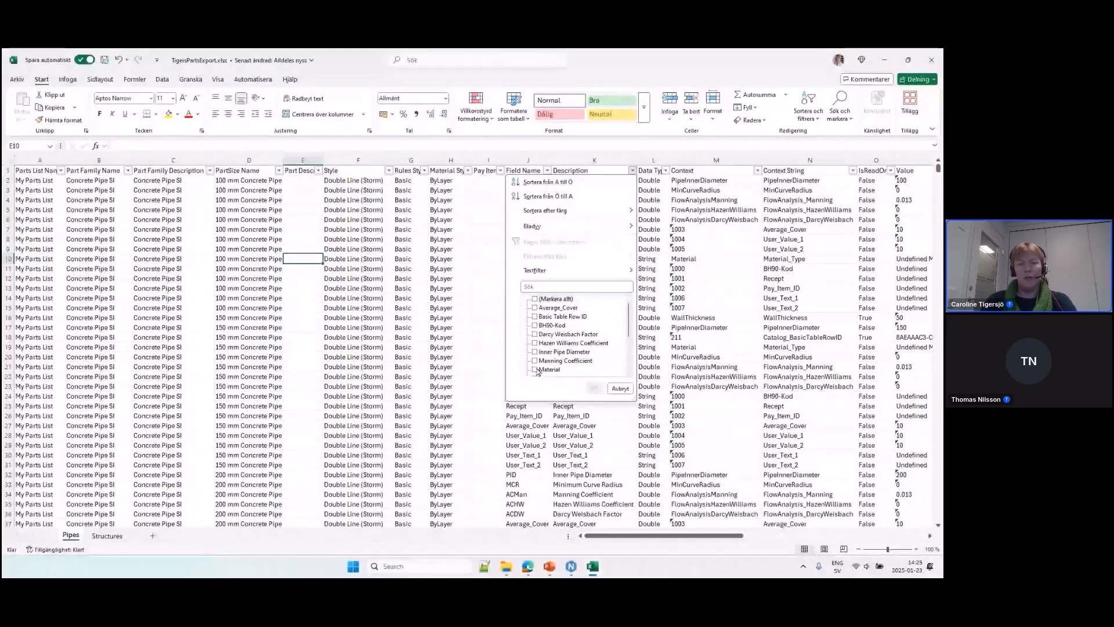
pyautogui.click(535, 369)
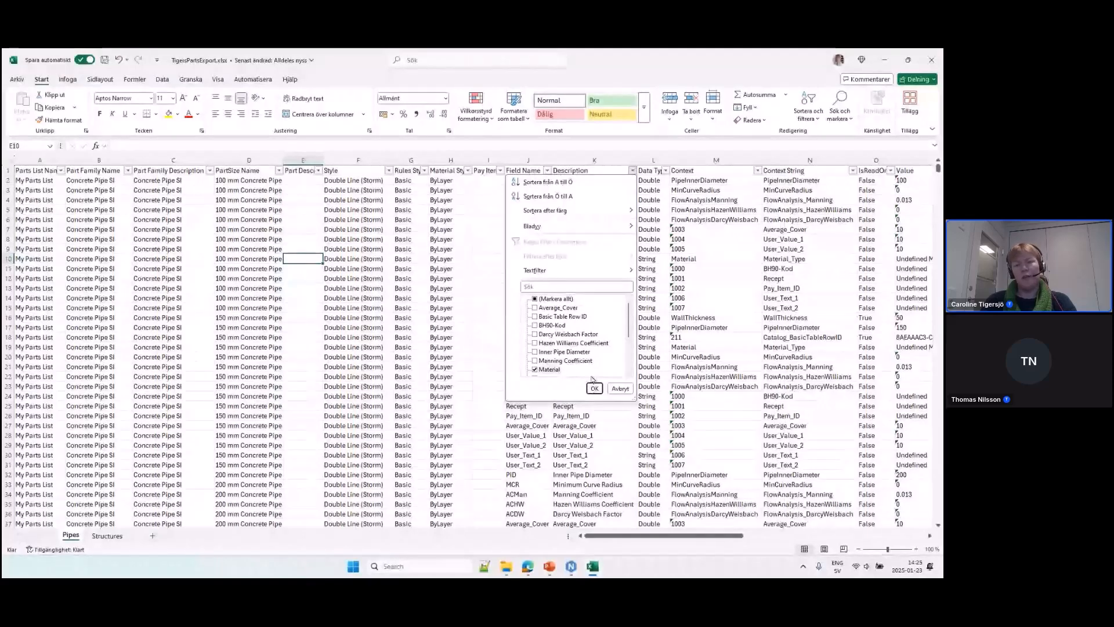
pyautogui.click(594, 388)
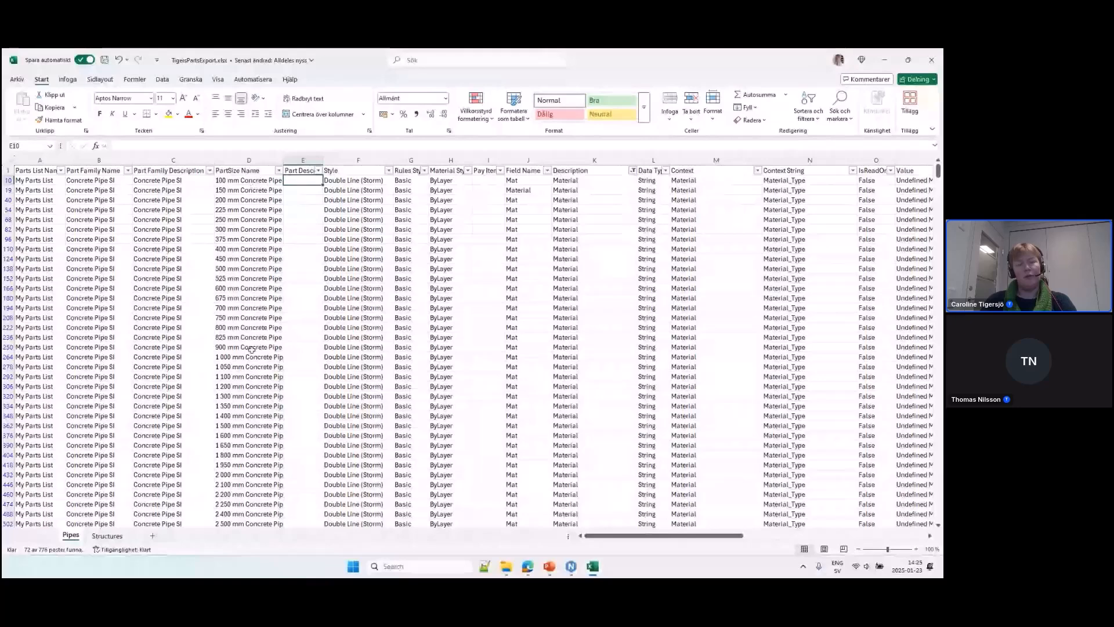
# Set the Value of the 100 mm concrete pipe's Material row to Betong and fill it down through row 474.
pyautogui.moveTo(698, 536); pyautogui.dragTo(746, 539)
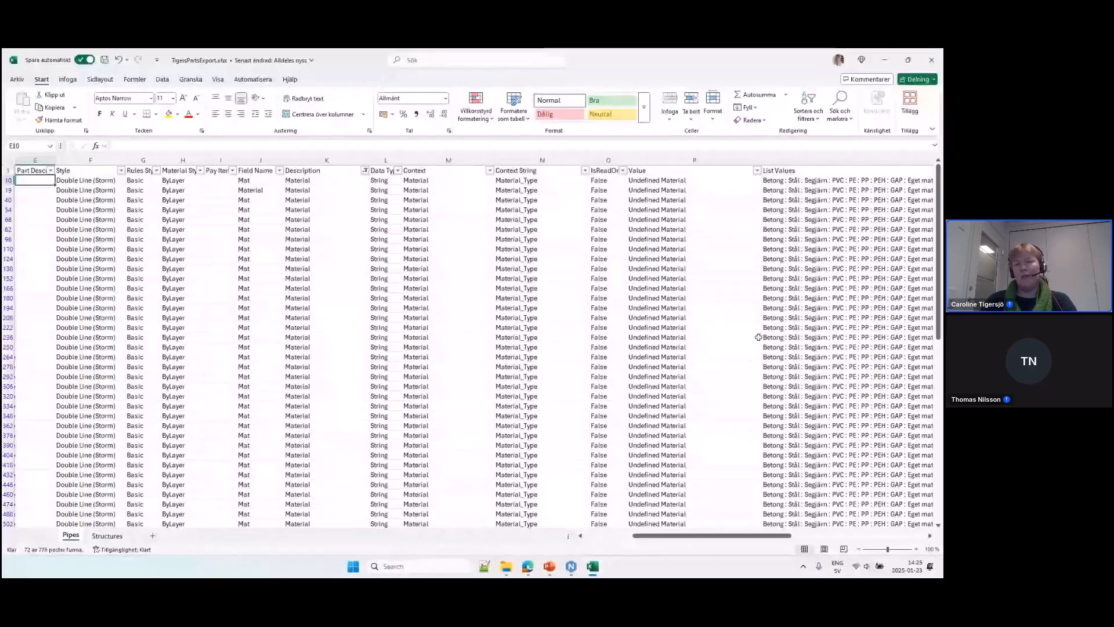
pyautogui.moveTo(732, 542); pyautogui.dragTo(783, 542)
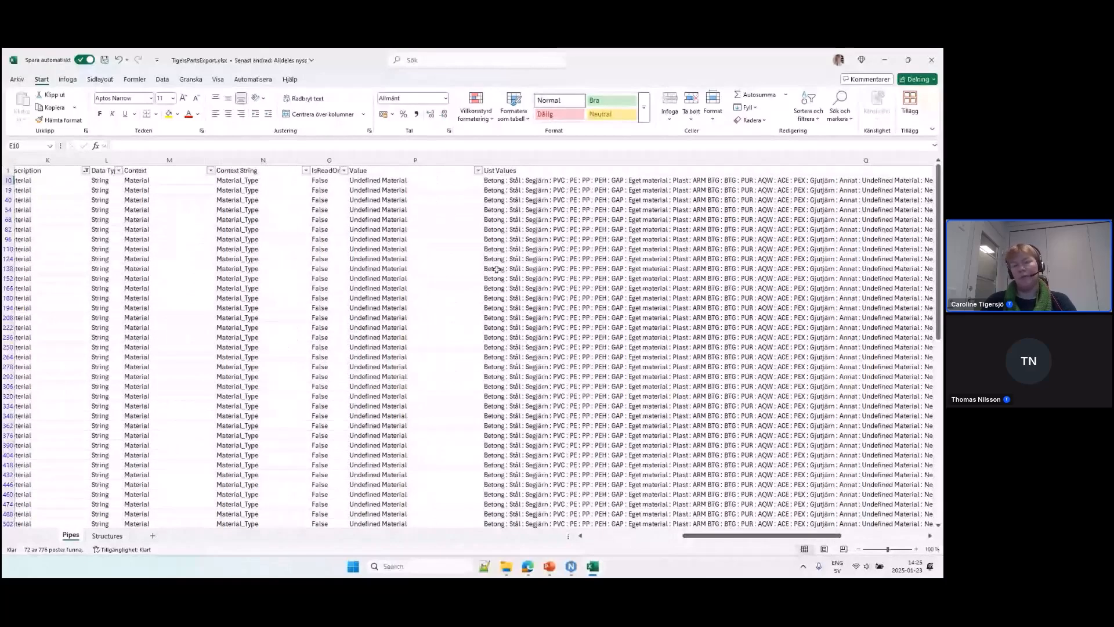
pyautogui.hscroll(-5, 676, 372)
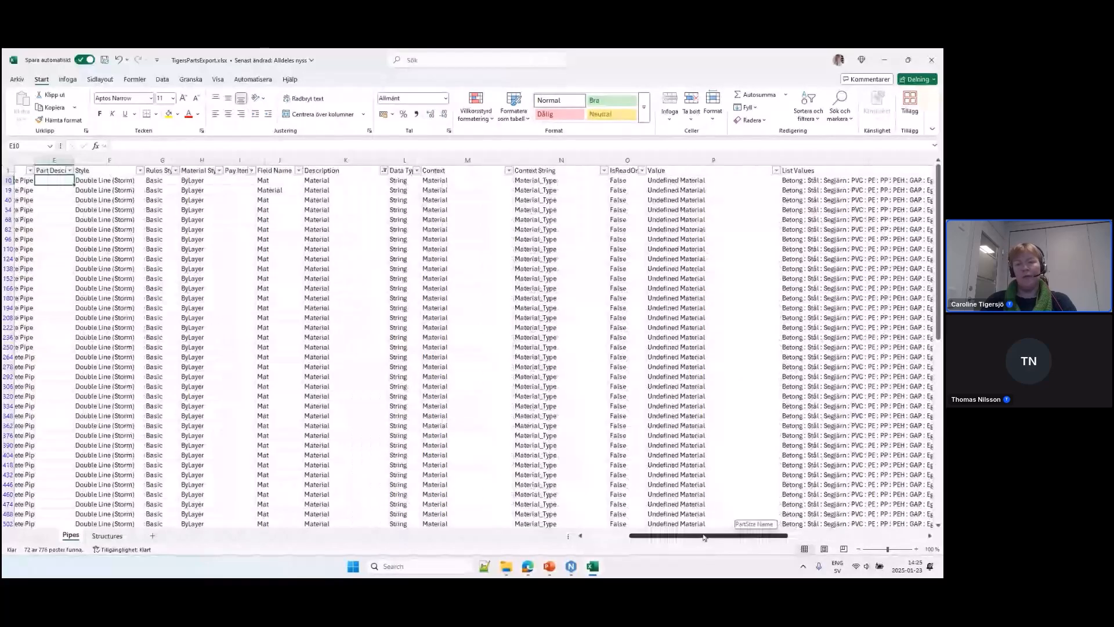
pyautogui.click(686, 181)
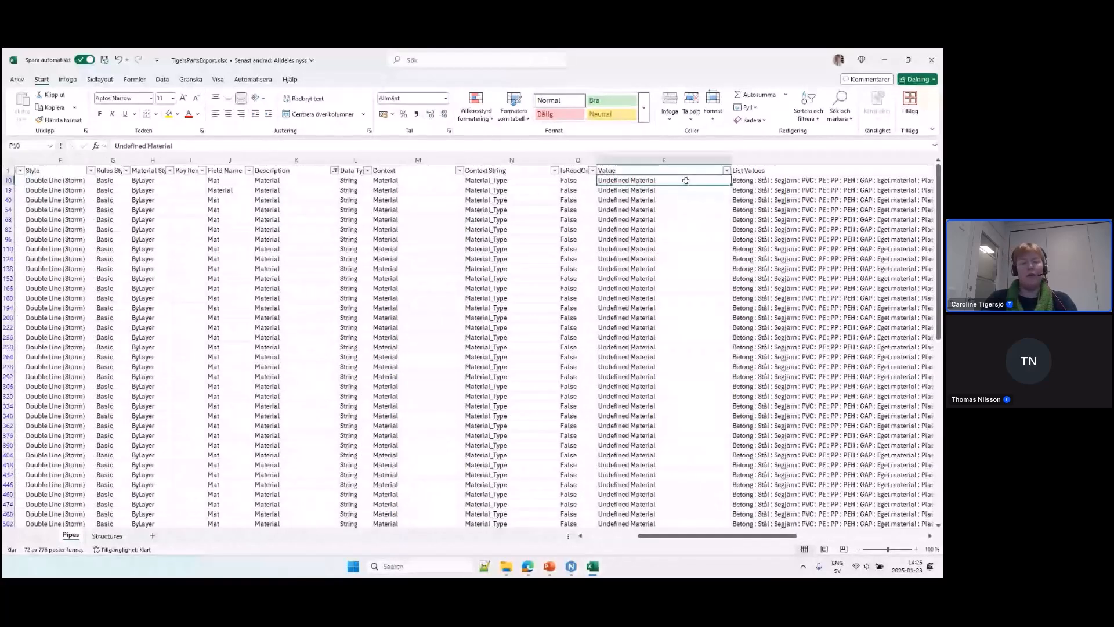
pyautogui.write('Betong')
pyautogui.press('Return')
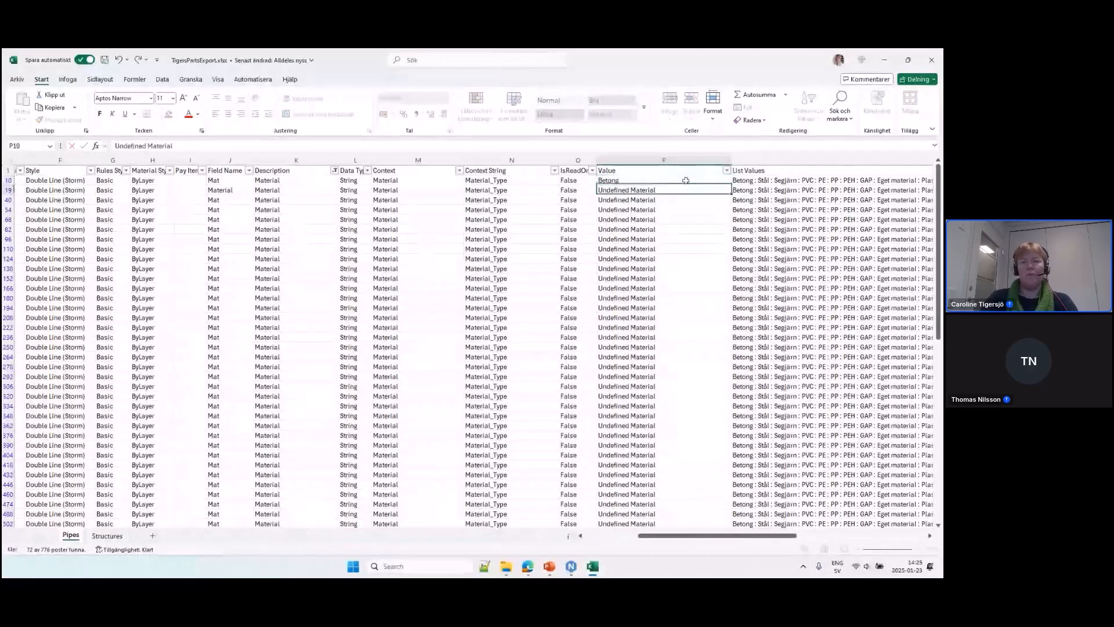
pyautogui.click(686, 181)
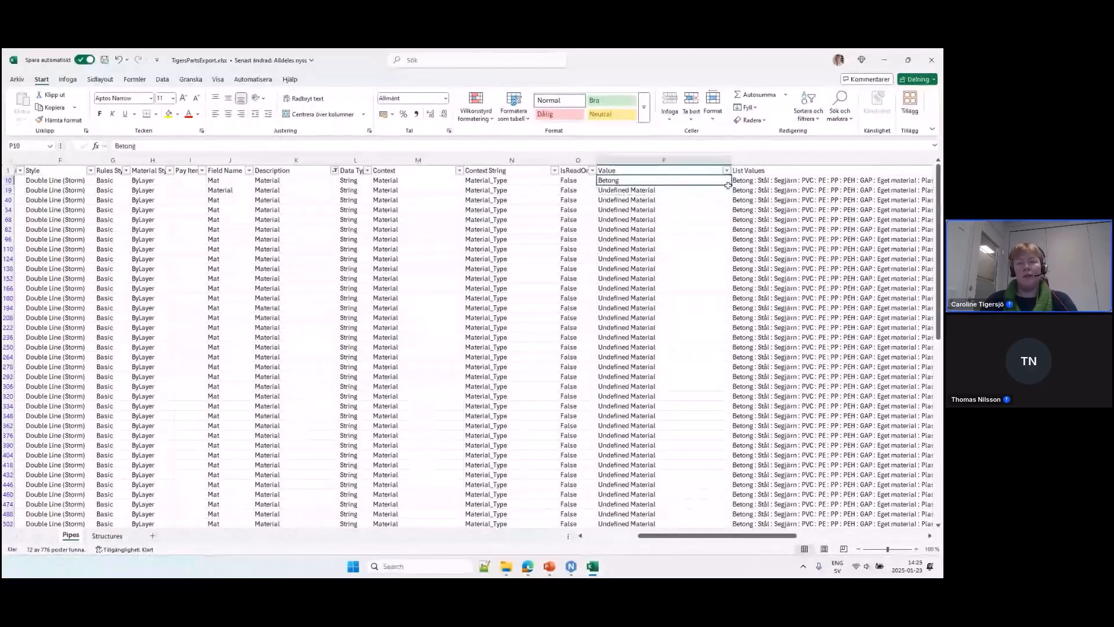
pyautogui.moveTo(732, 186); pyautogui.dragTo(728, 504)
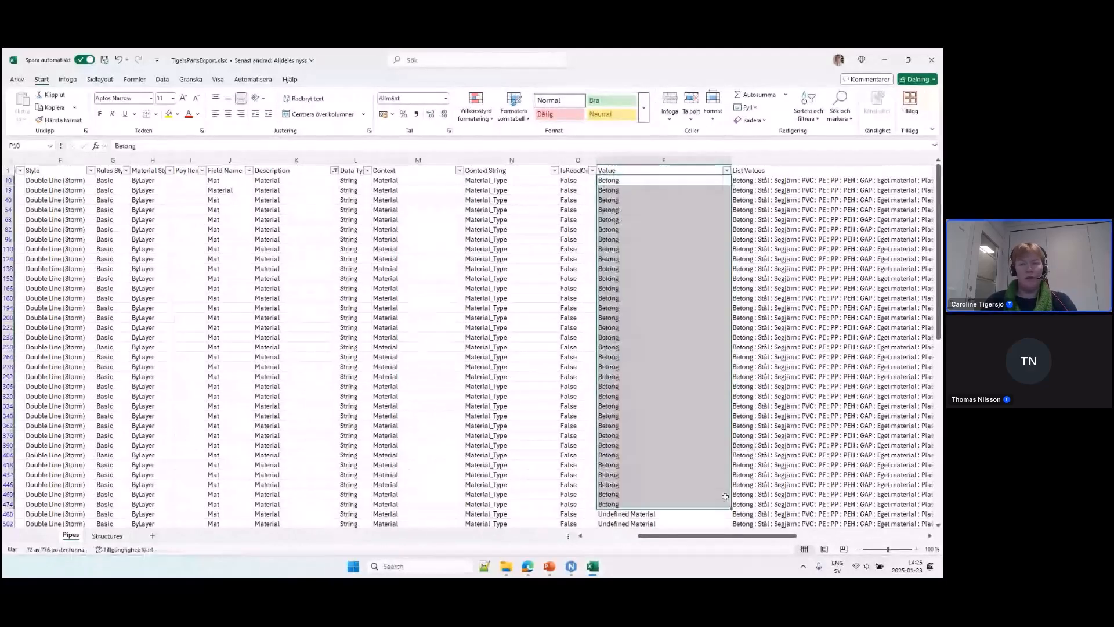
# Fill the Betong value from row 474 down through row 600, covering the remaining concrete pipes but not the PVC pipes.
pyautogui.keyDown('ctrl'); pyautogui.scroll(-1, 636, 498); pyautogui.keyUp('ctrl')
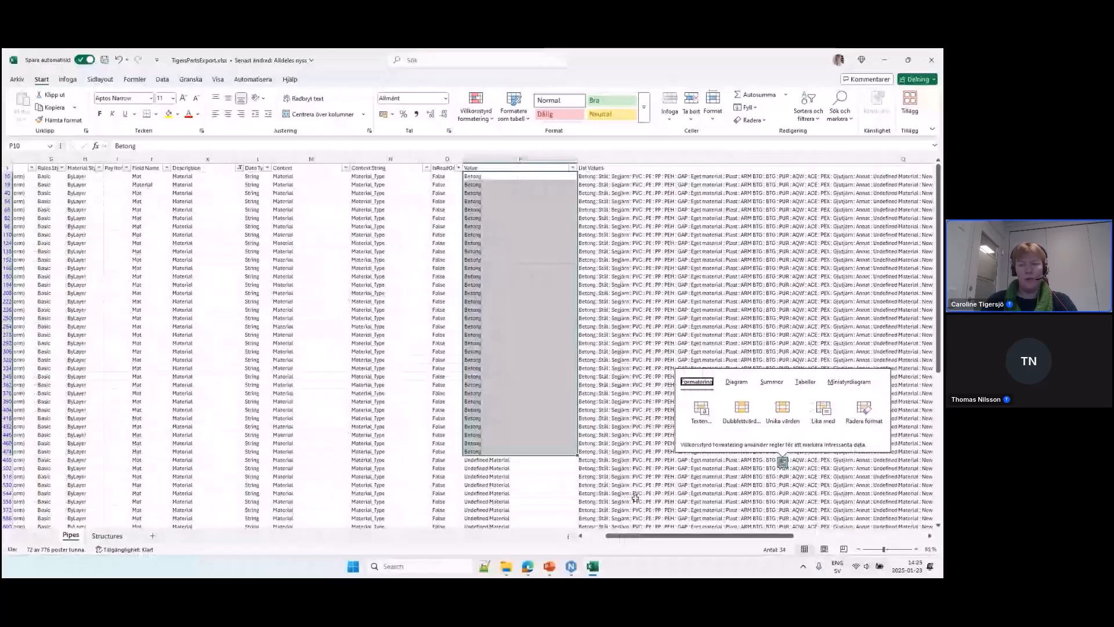
pyautogui.scroll(-3, 636, 498)
pyautogui.hscroll(-5, 635, 497)
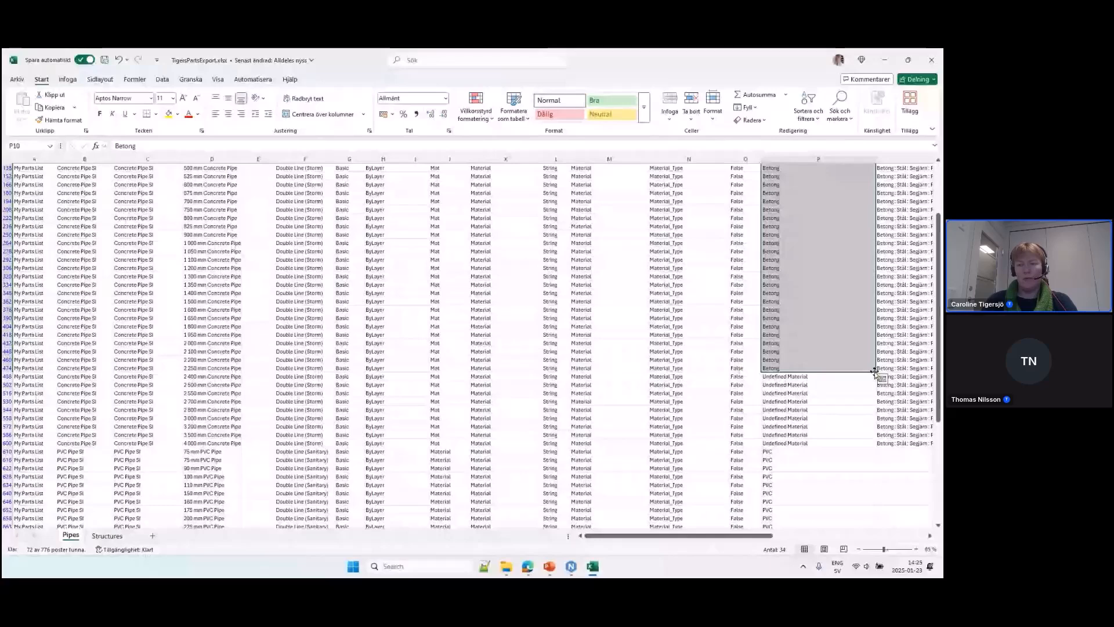
pyautogui.keyDown('ctrl'); pyautogui.scroll(1, 877, 373); pyautogui.keyUp('ctrl')
pyautogui.moveTo(667, 536); pyautogui.dragTo(708, 539)
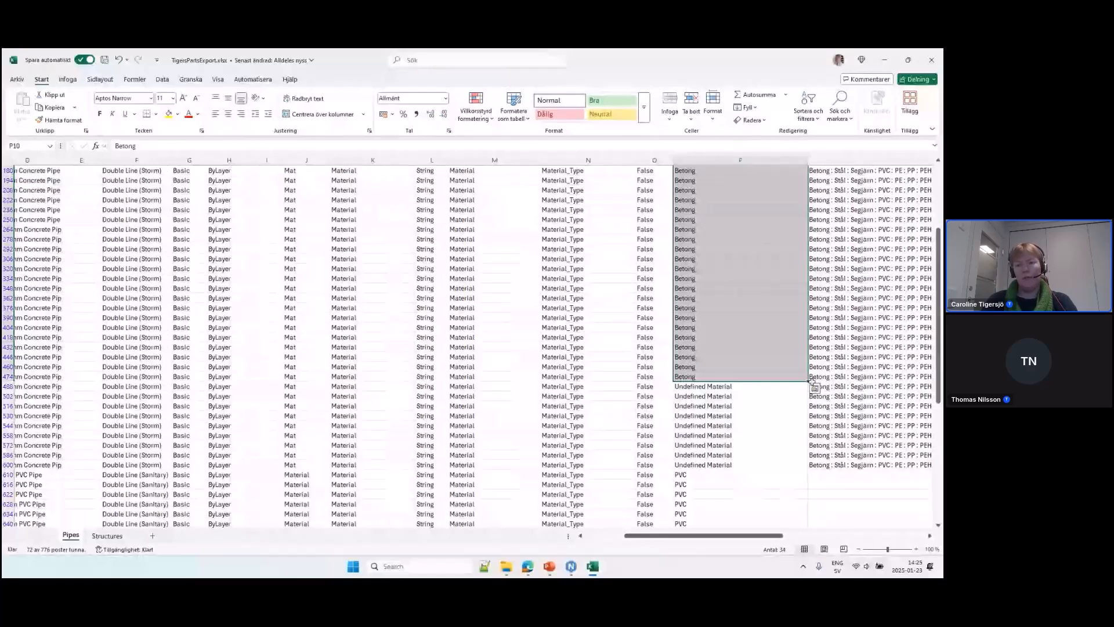
pyautogui.keyDown('ctrl'); pyautogui.scroll(2, 812, 380); pyautogui.keyUp('ctrl')
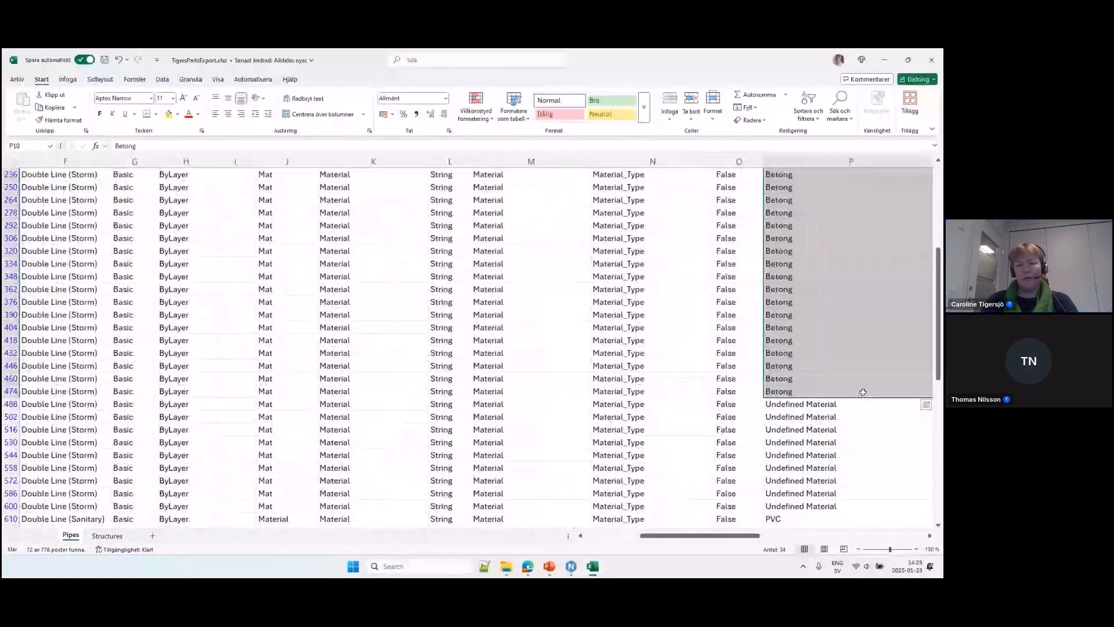
pyautogui.hscroll(5, 863, 392)
pyautogui.click(650, 403)
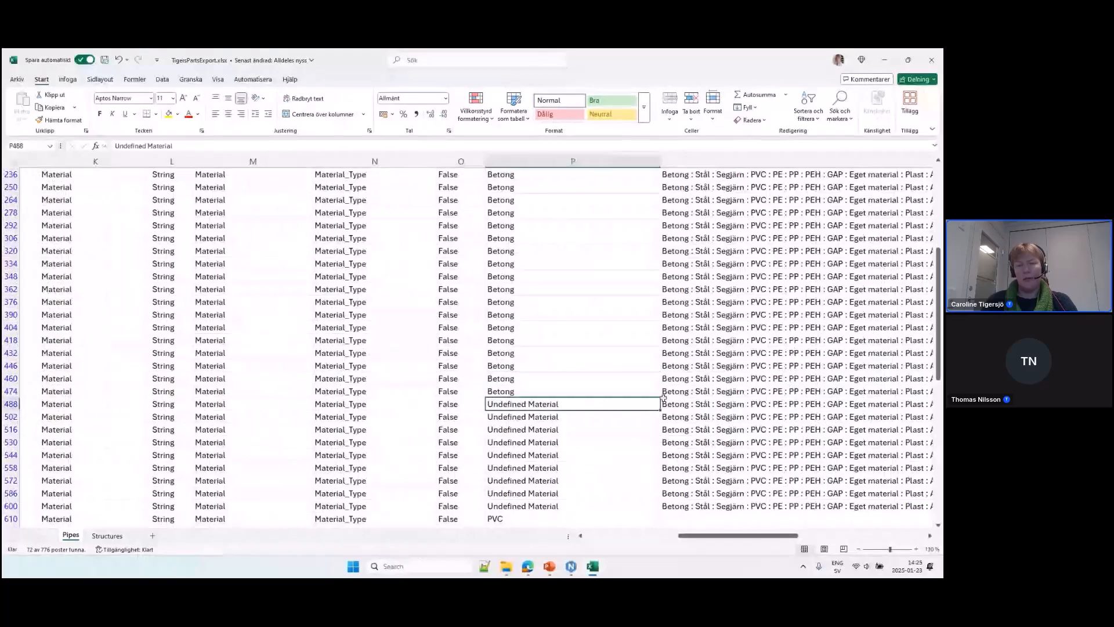
pyautogui.press('Up')
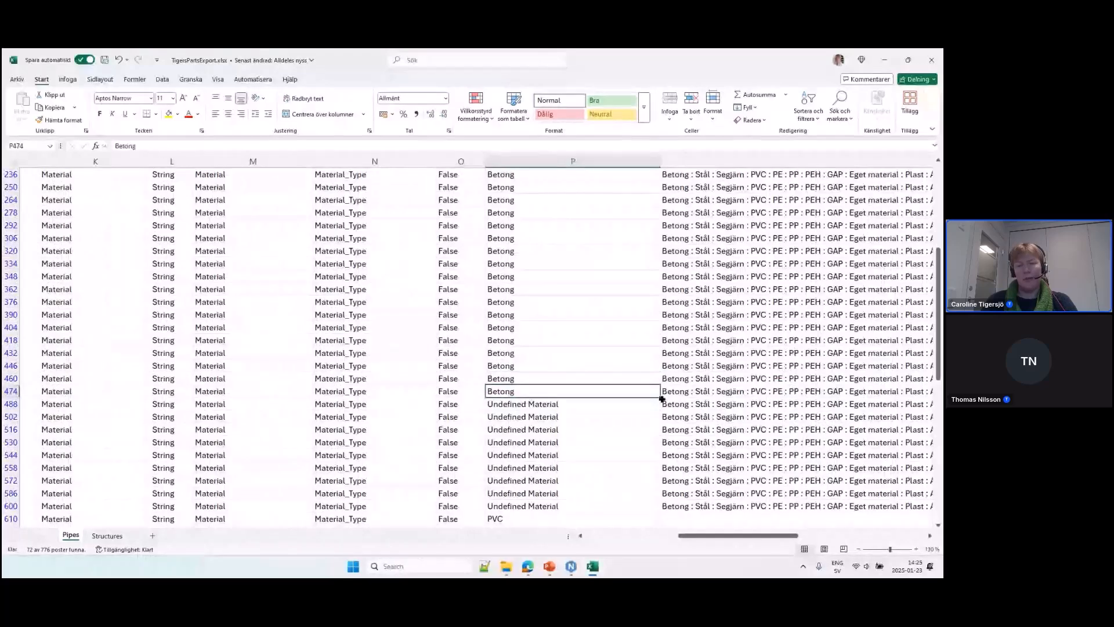
pyautogui.moveTo(661, 398); pyautogui.dragTo(662, 511)
pyautogui.click(634, 331)
pyautogui.keyDown('ctrl'); pyautogui.scroll(-1, 634, 334); pyautogui.keyUp('ctrl')
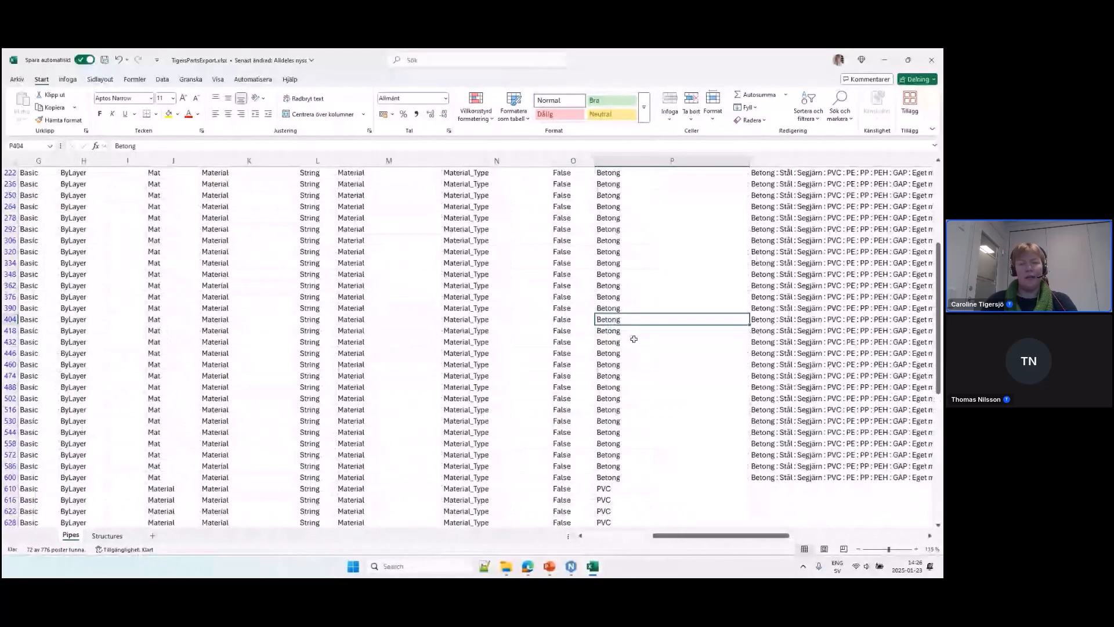
# Show all rows again by reselecting every entry in the Description filter.
pyautogui.keyDown('ctrl'); pyautogui.scroll(-1, 635, 339); pyautogui.keyUp('ctrl')
pyautogui.moveTo(679, 535); pyautogui.dragTo(630, 541)
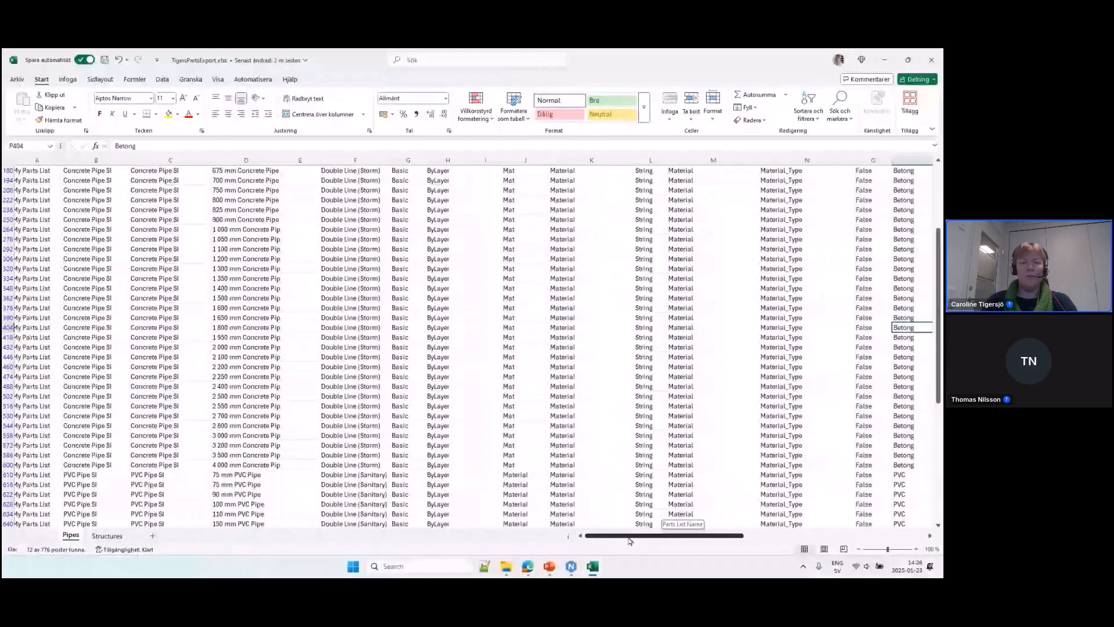
pyautogui.scroll(5, 644, 179)
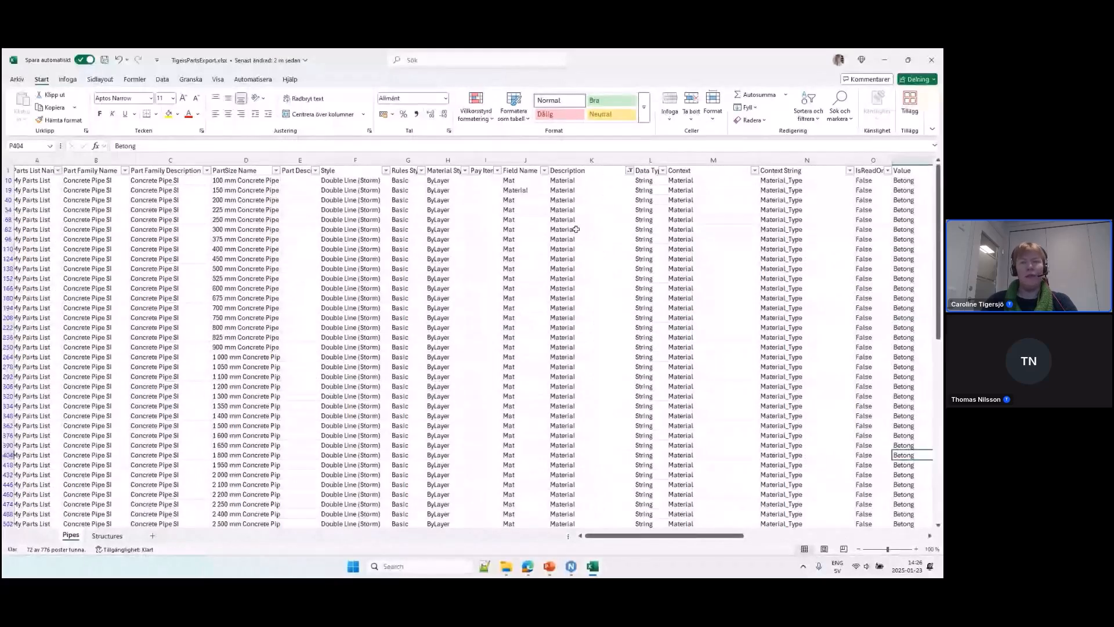
pyautogui.click(629, 170)
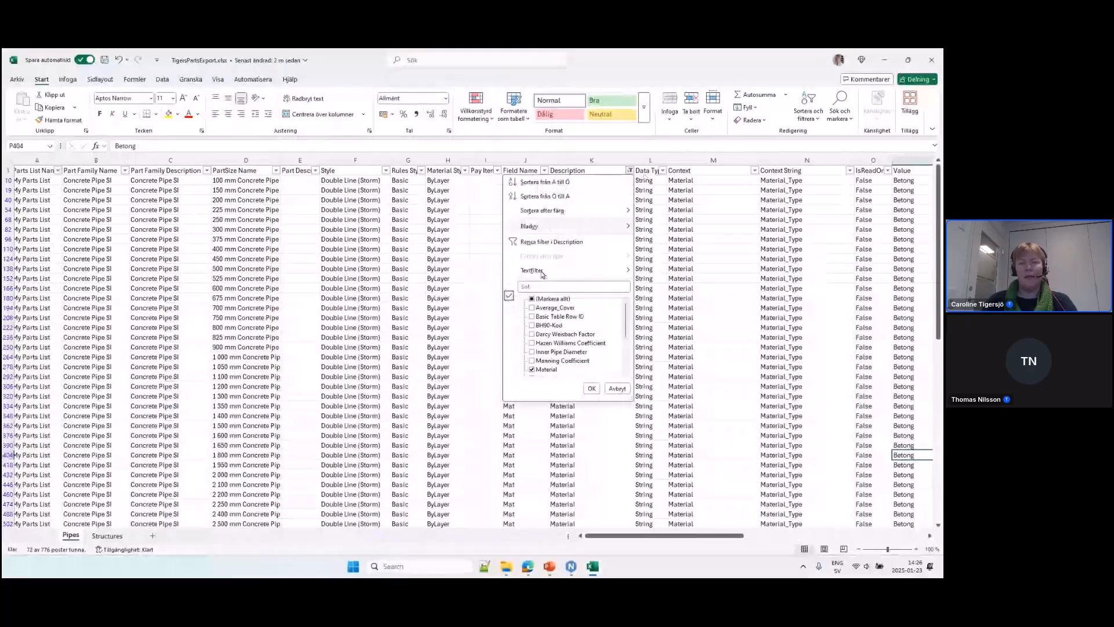
pyautogui.click(532, 298)
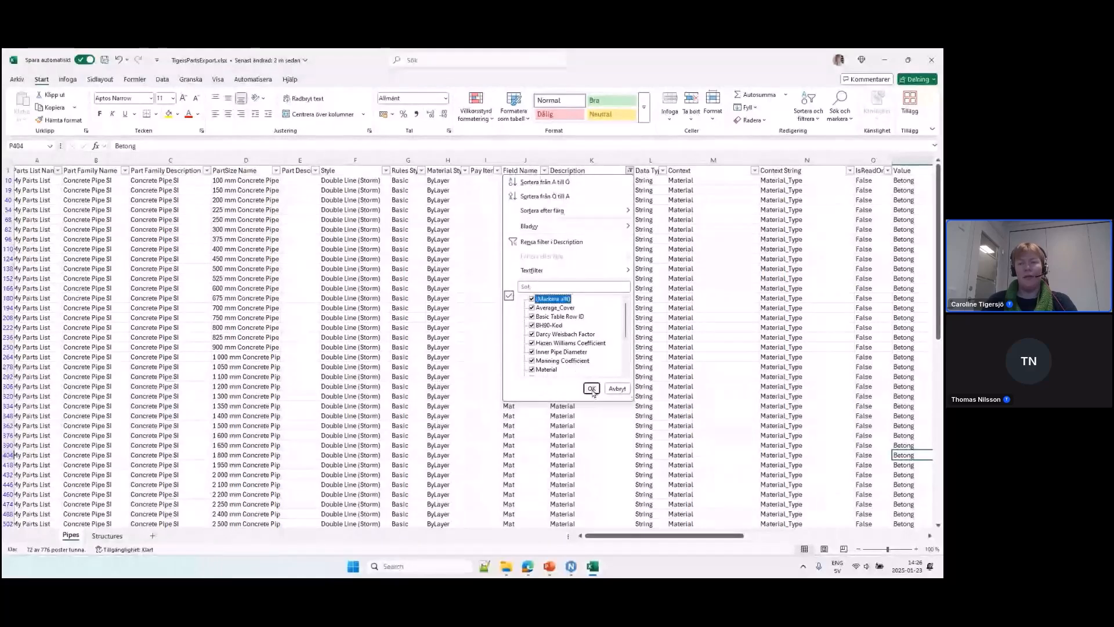
pyautogui.click(592, 388)
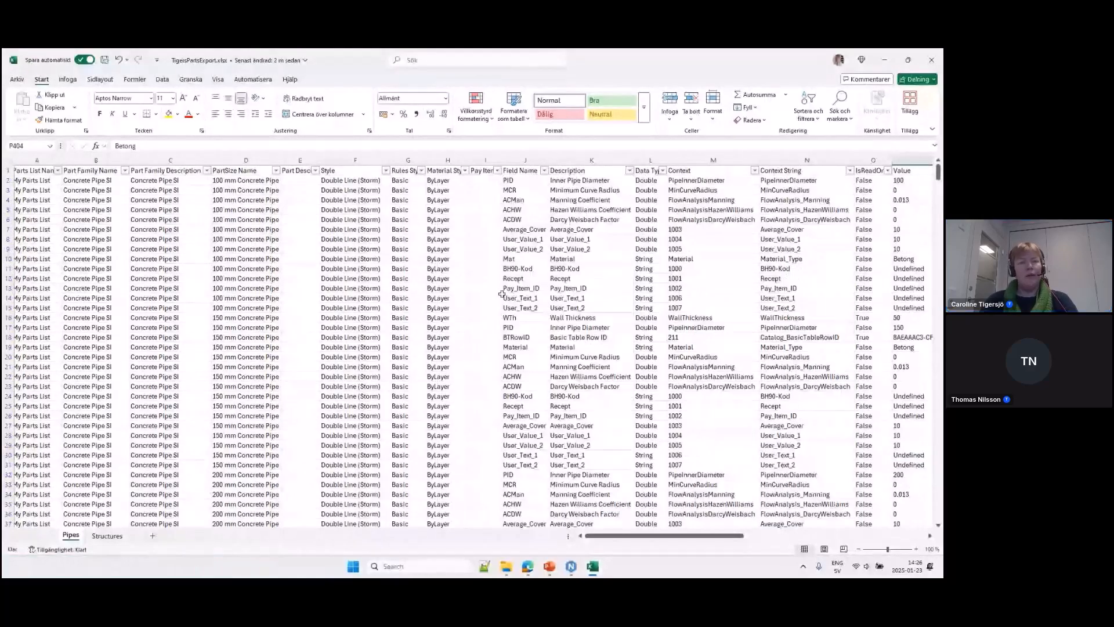
# Change the Style of the first concrete pipe row to Wide Storm and fill it down the column through row 481.
pyautogui.click(355, 180)
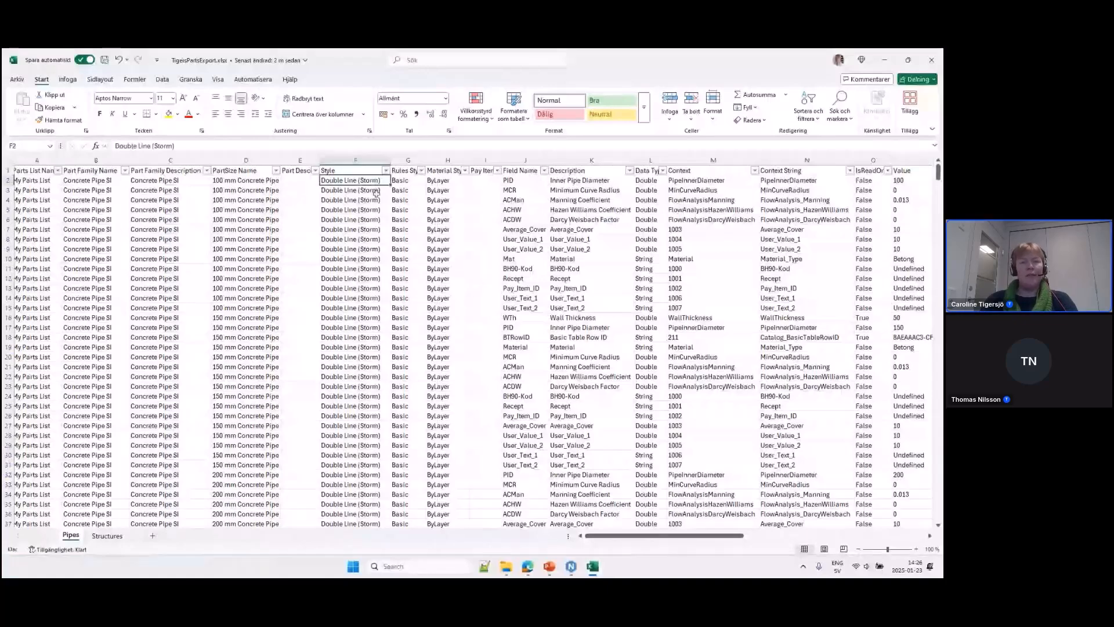
pyautogui.write('Wide')
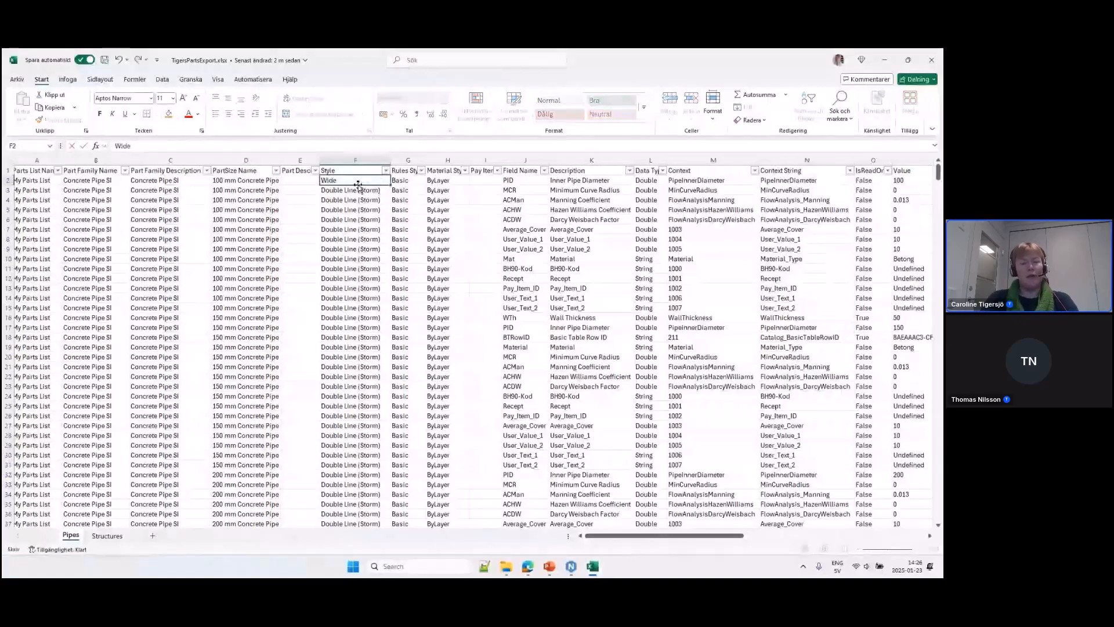
pyautogui.write(' Storm')
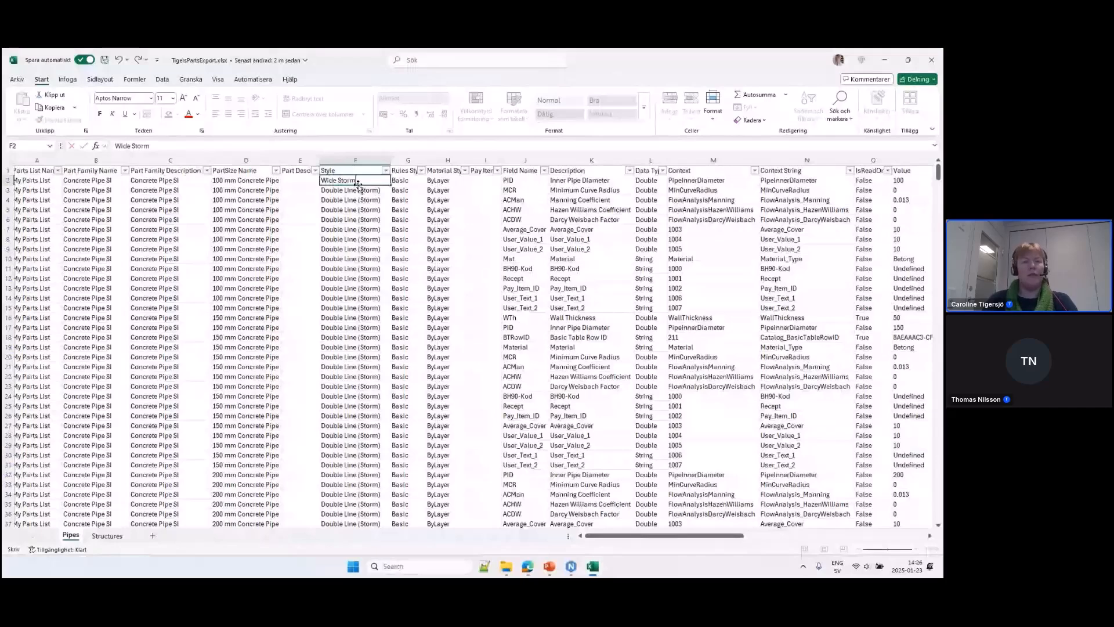
pyautogui.hotkey('ctrl', 'Return')
pyautogui.moveTo(394, 188); pyautogui.dragTo(378, 494)
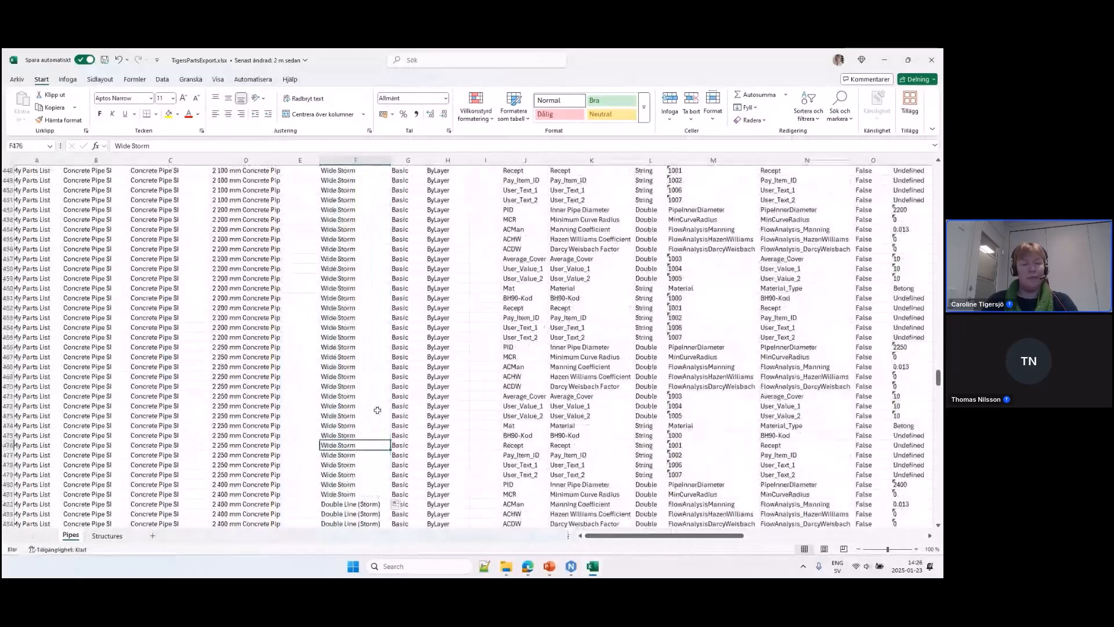
# Replace every remaining Double Line (Storm) on the Pipes sheet with Wide Storm and return to the first rows.
pyautogui.click(367, 504)
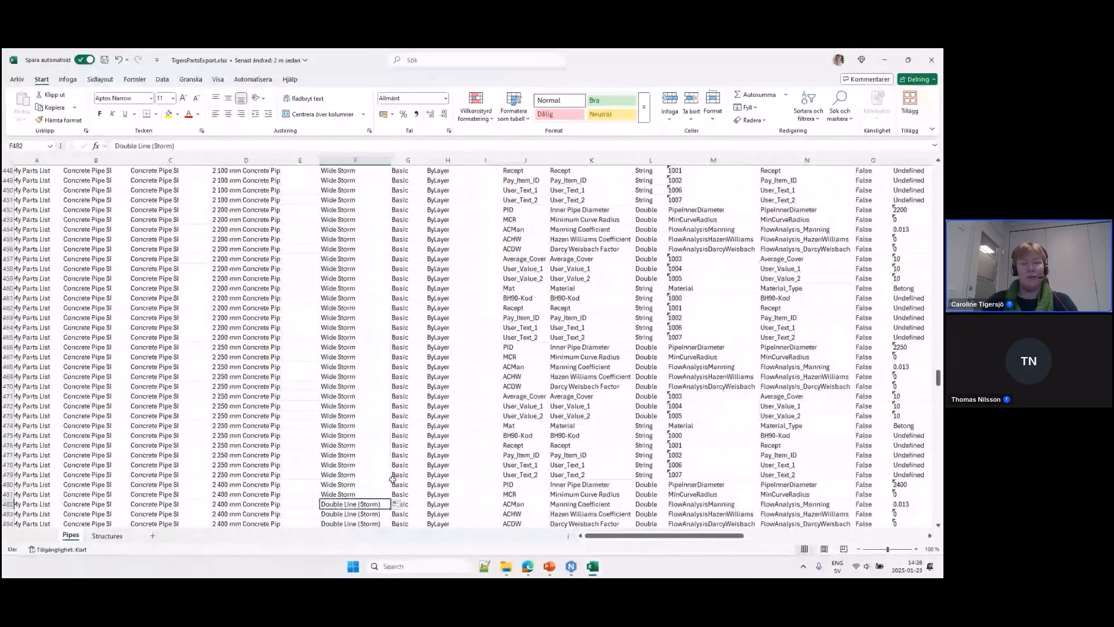
pyautogui.hotkey('ctrl', 'h')
pyautogui.click(163, 147)
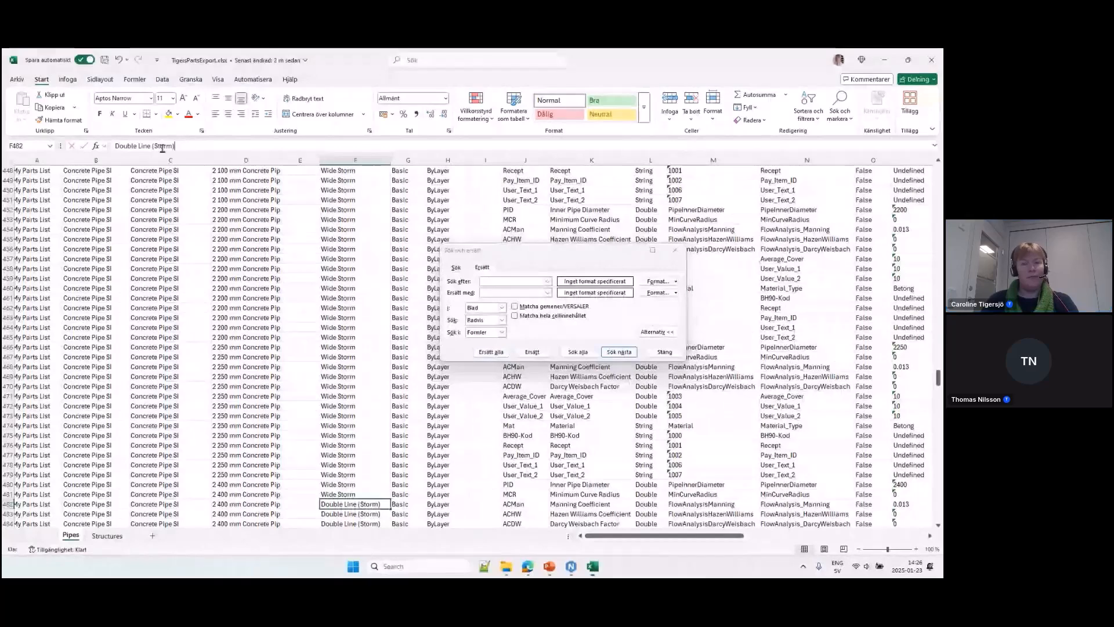
pyautogui.moveTo(163, 148); pyautogui.dragTo(115, 147)
pyautogui.hotkey('ctrl', 'c')
pyautogui.click(503, 283)
pyautogui.hotkey('ctrl', 'v')
pyautogui.press('Tab')
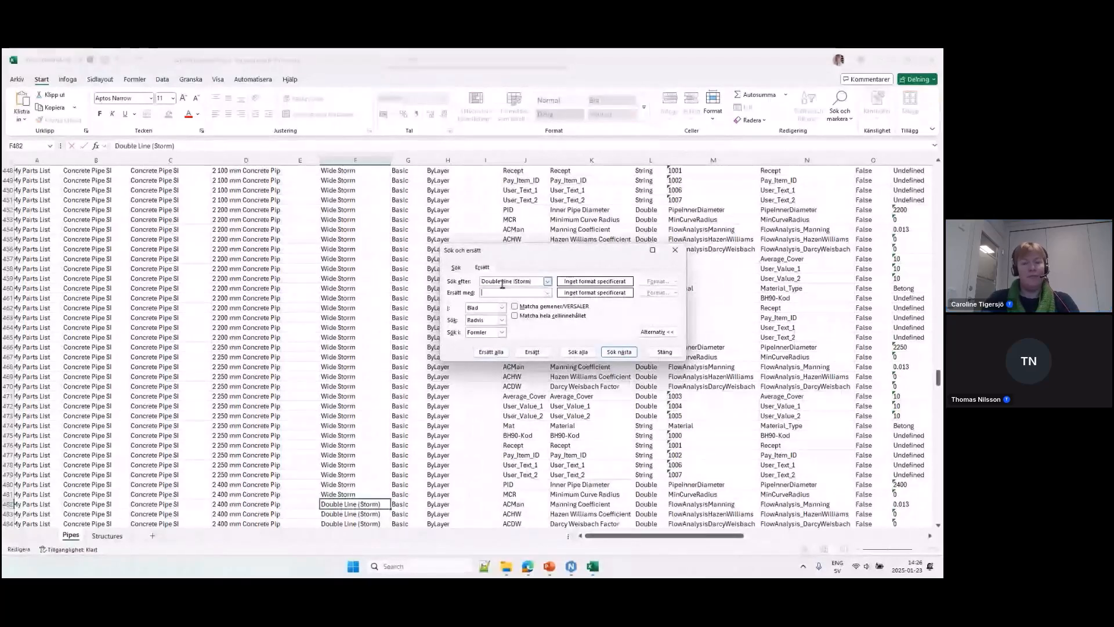
pyautogui.write('Wide Storm')
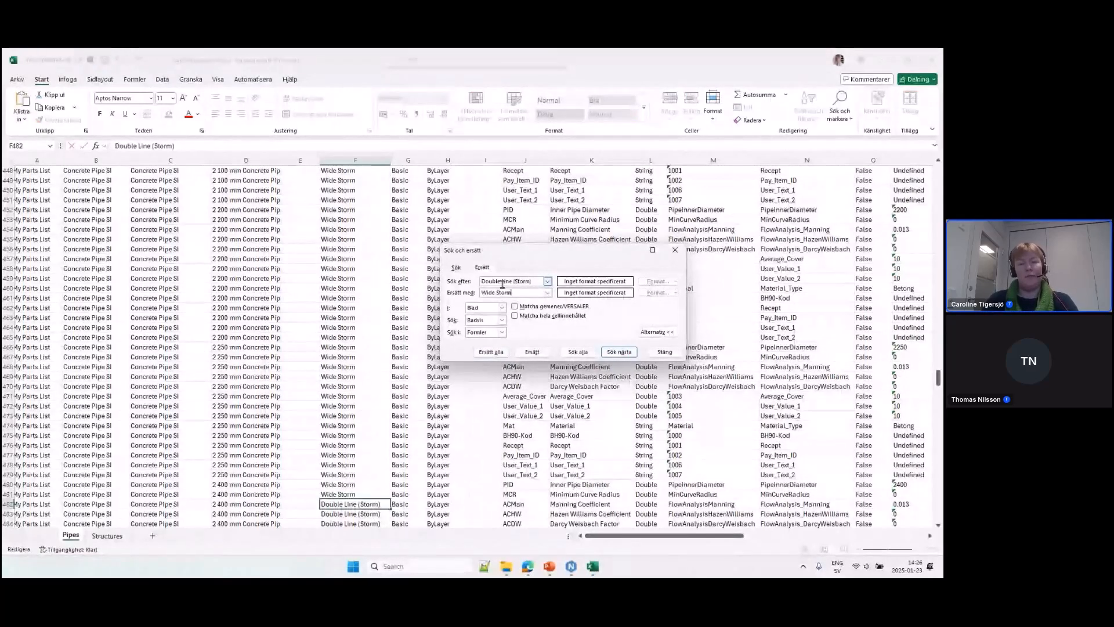
pyautogui.click(491, 352)
pyautogui.click(478, 330)
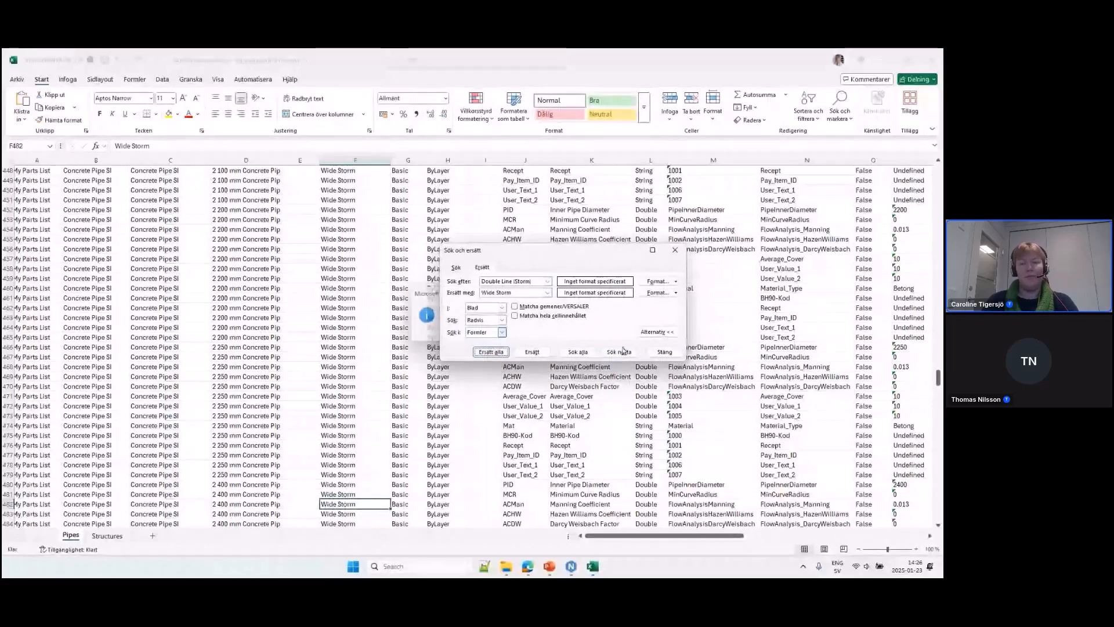
pyautogui.click(663, 352)
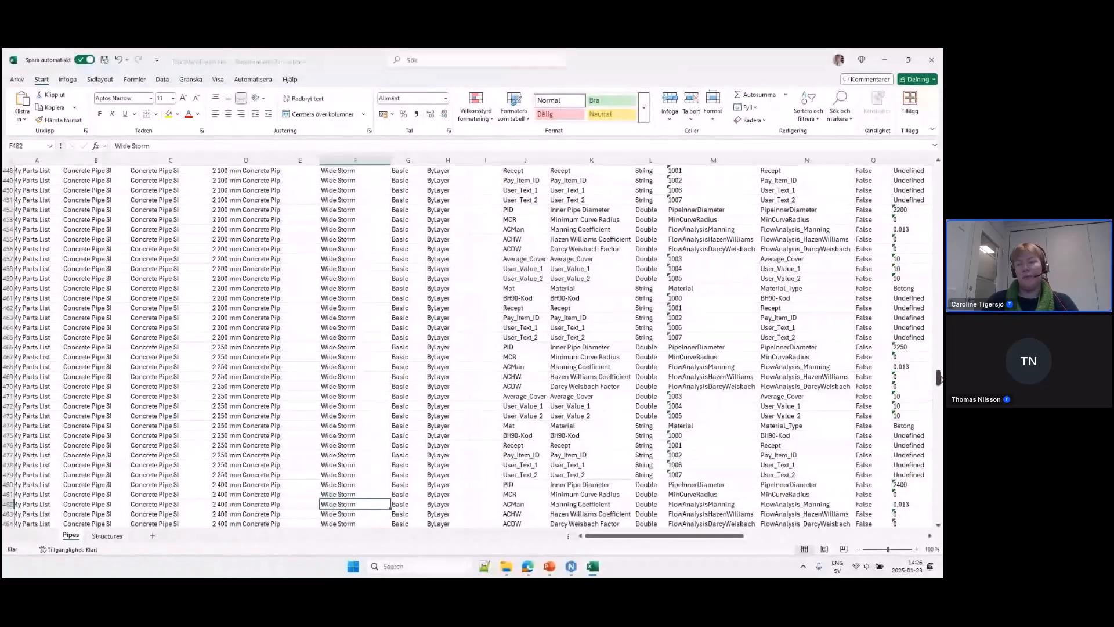
pyautogui.moveTo(938, 378); pyautogui.dragTo(939, 169)
pyautogui.click(486, 219)
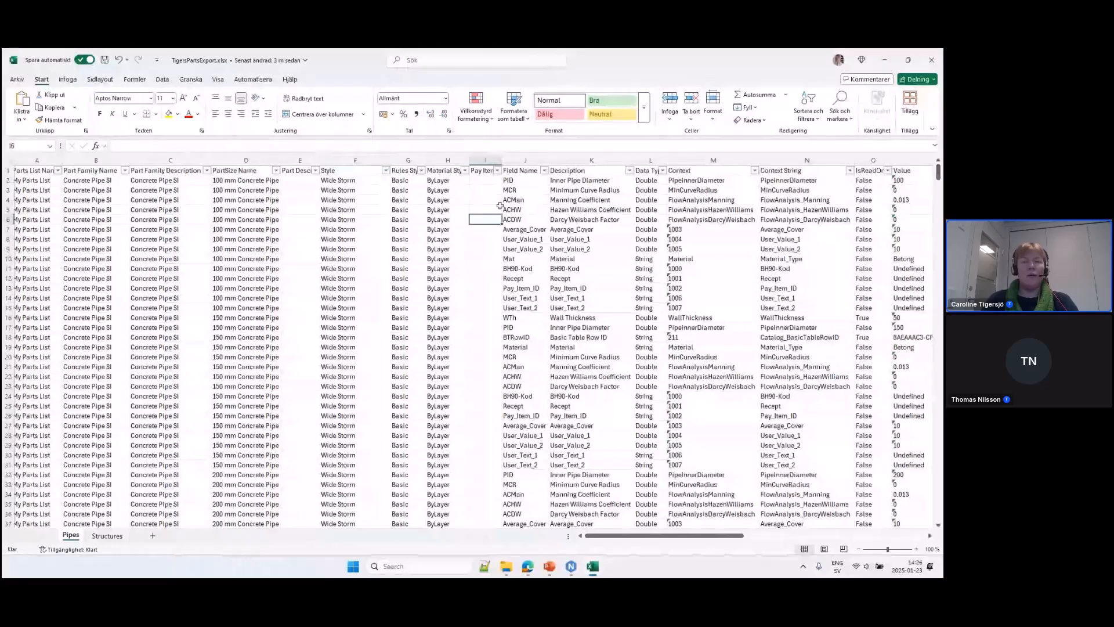
# Widen the Pay Items column on the Pipes sheet and enter CONC-100 in the first 100 mm concrete pipe row.
pyautogui.moveTo(502, 157); pyautogui.dragTo(530, 158)
pyautogui.click(513, 181)
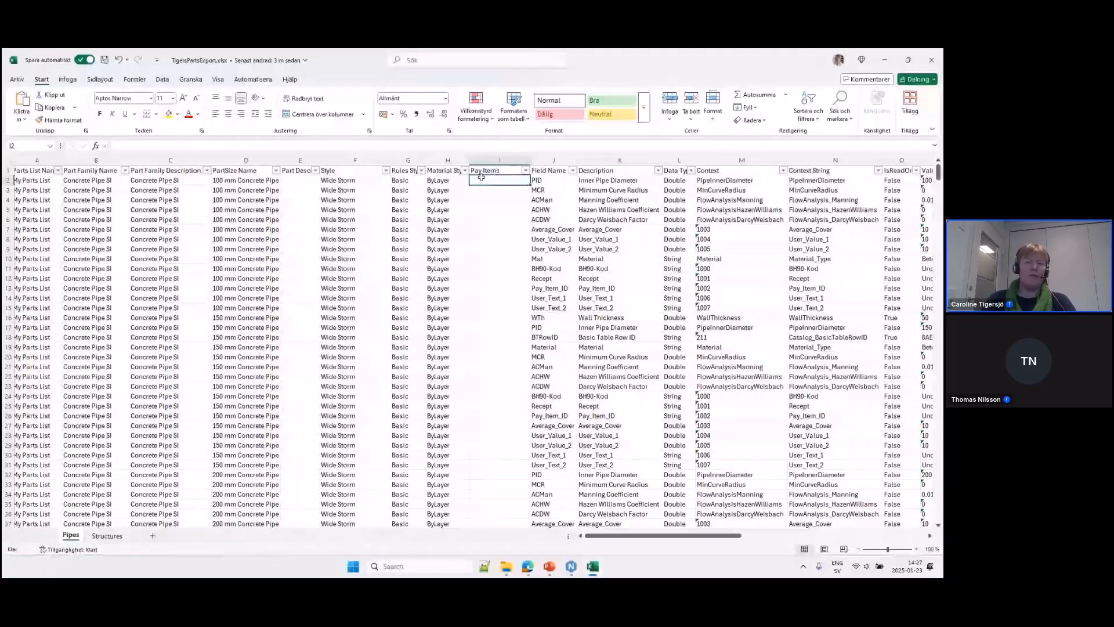
pyautogui.write('CONC')
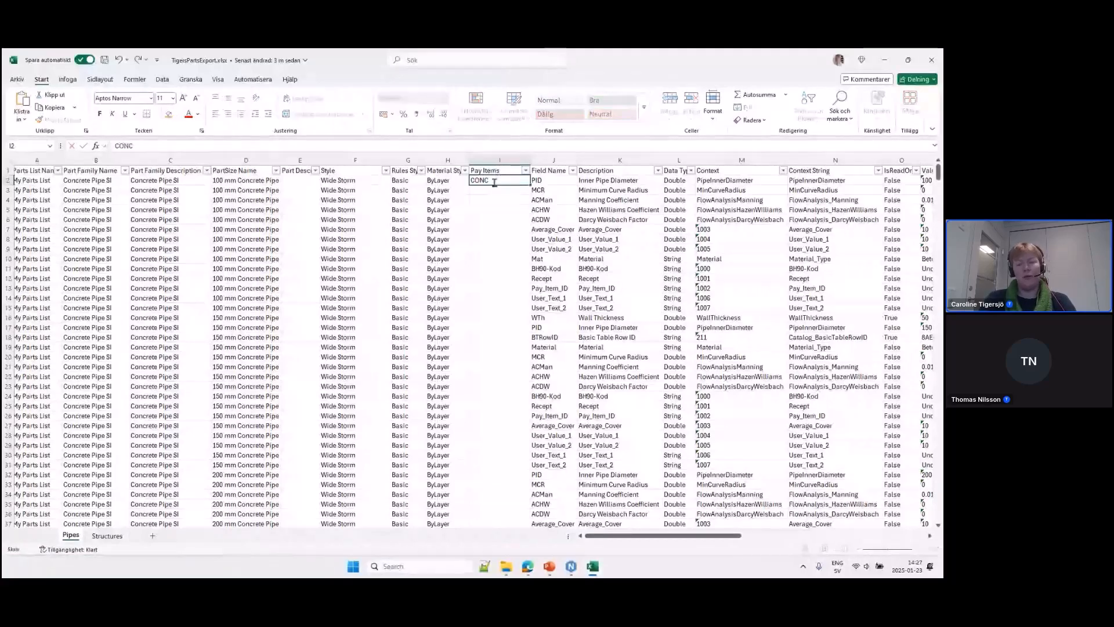
pyautogui.write('-100')
pyautogui.press('Return')
# Fill the CONC-100 pay item down through row 15 as copied cells instead of a number series.
pyautogui.click(494, 181)
pyautogui.moveTo(530, 185); pyautogui.dragTo(528, 314)
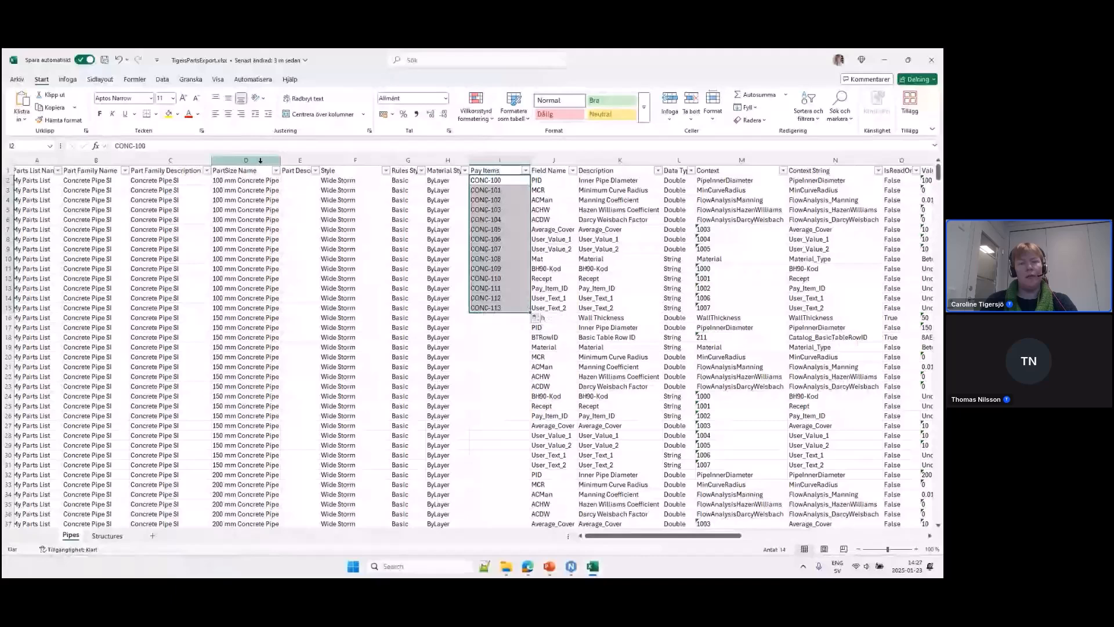
pyautogui.click(539, 318)
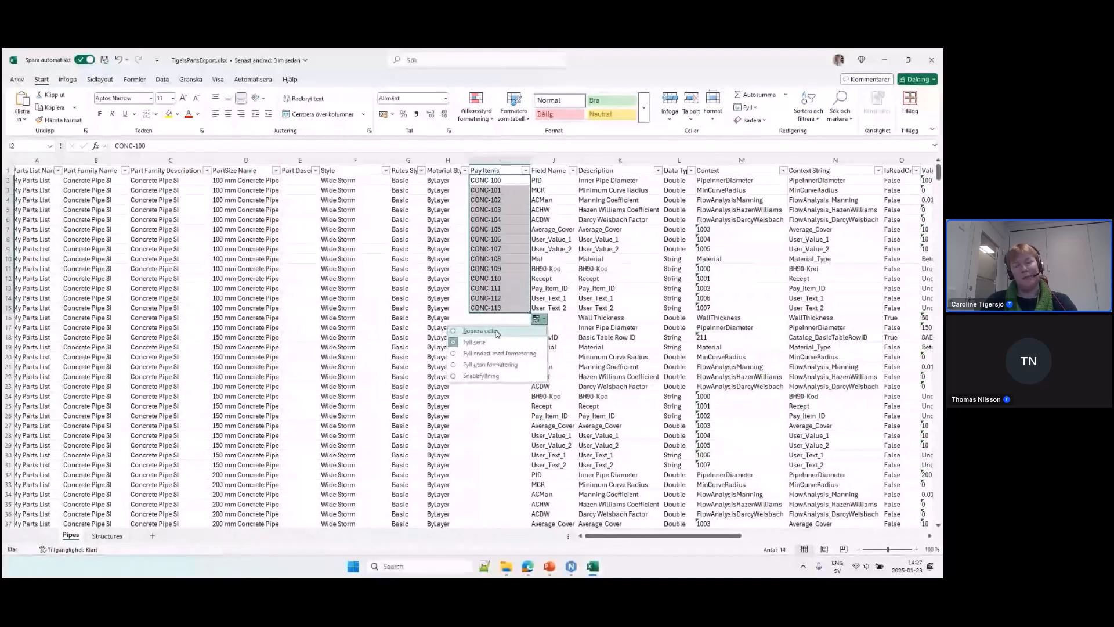
pyautogui.click(483, 330)
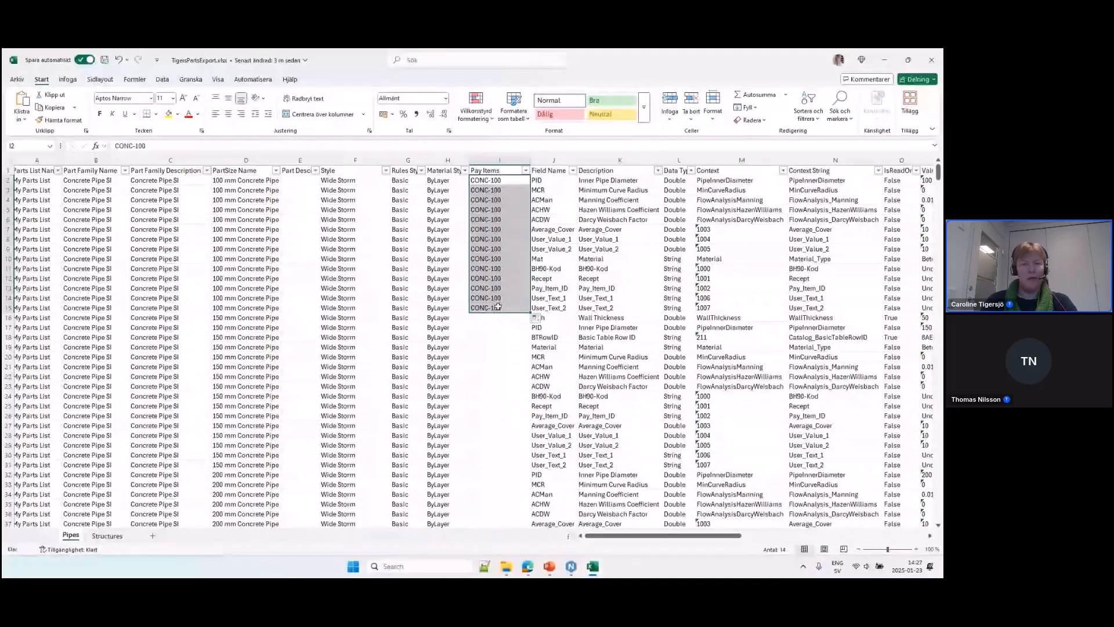
# Enter CONC-150 as the pay item in row 16, the first 150 mm concrete pipe row.
pyautogui.click(500, 318)
pyautogui.click(504, 310)
pyautogui.moveTo(531, 313); pyautogui.dragTo(530, 322)
pyautogui.click(509, 318)
pyautogui.click(195, 145)
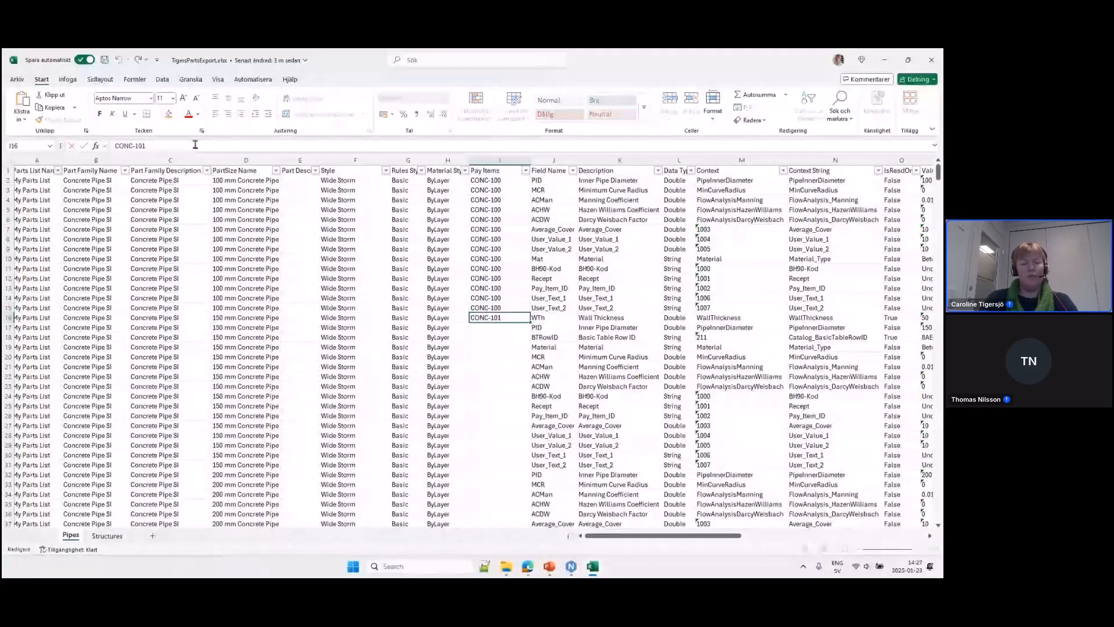
pyautogui.press('BackSpace')
pyautogui.press('BackSpace')
pyautogui.write('50')
pyautogui.press('Return')
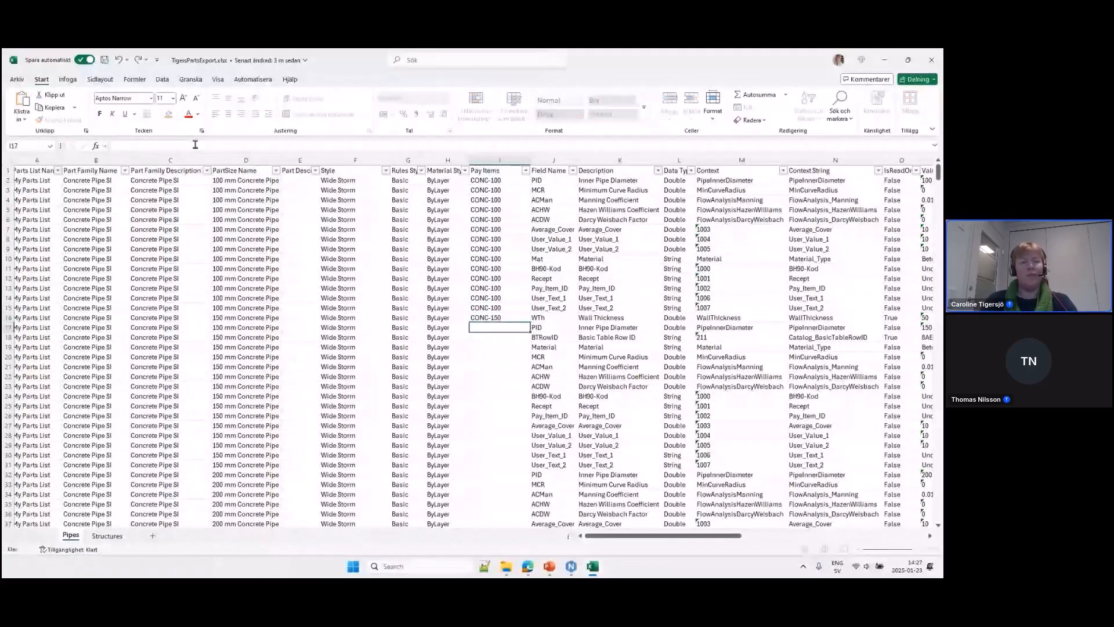
# Fill the CONC-150 pay item from row 16 down through row 32 as copied cells.
pyautogui.click(506, 318)
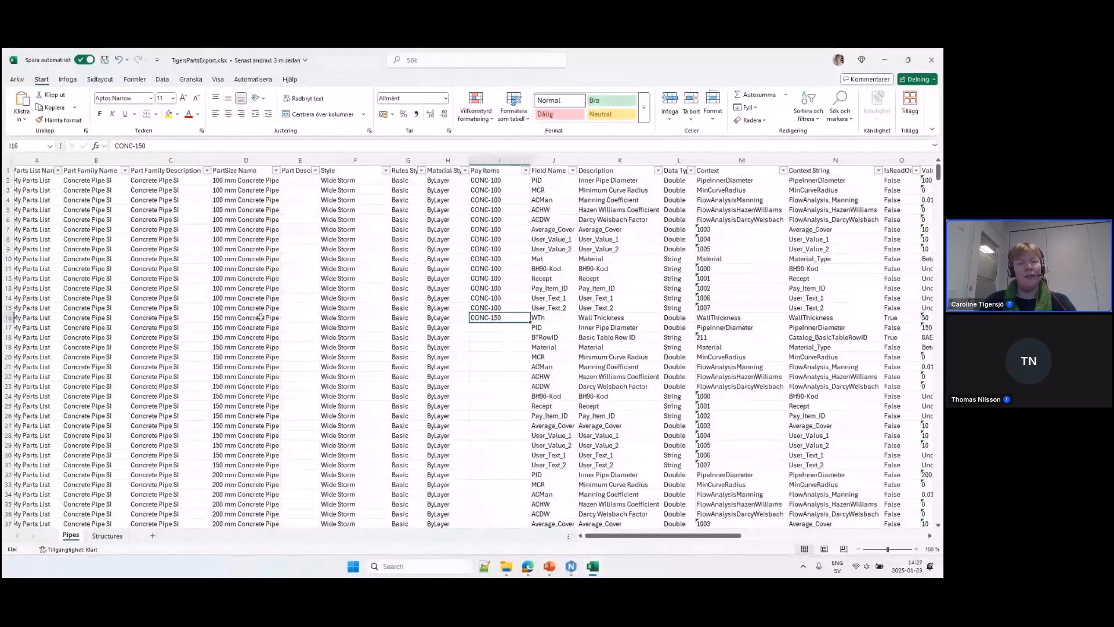
pyautogui.click(239, 318)
pyautogui.press('ctrl')
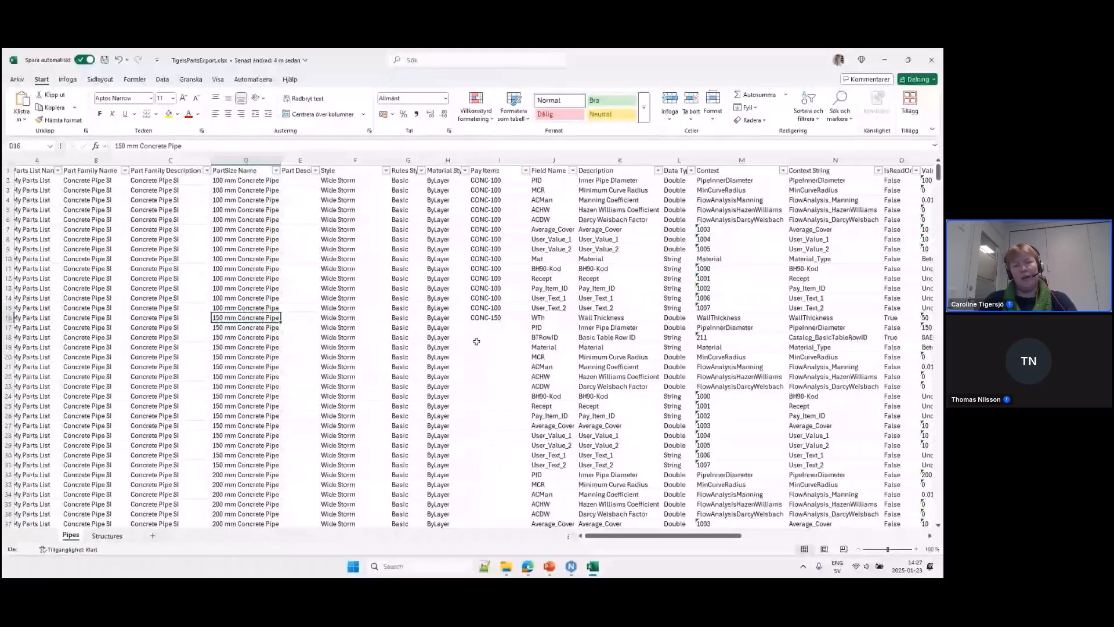
pyautogui.click(499, 317)
pyautogui.moveTo(529, 322); pyautogui.dragTo(525, 475)
pyautogui.scroll(-3, 536, 390)
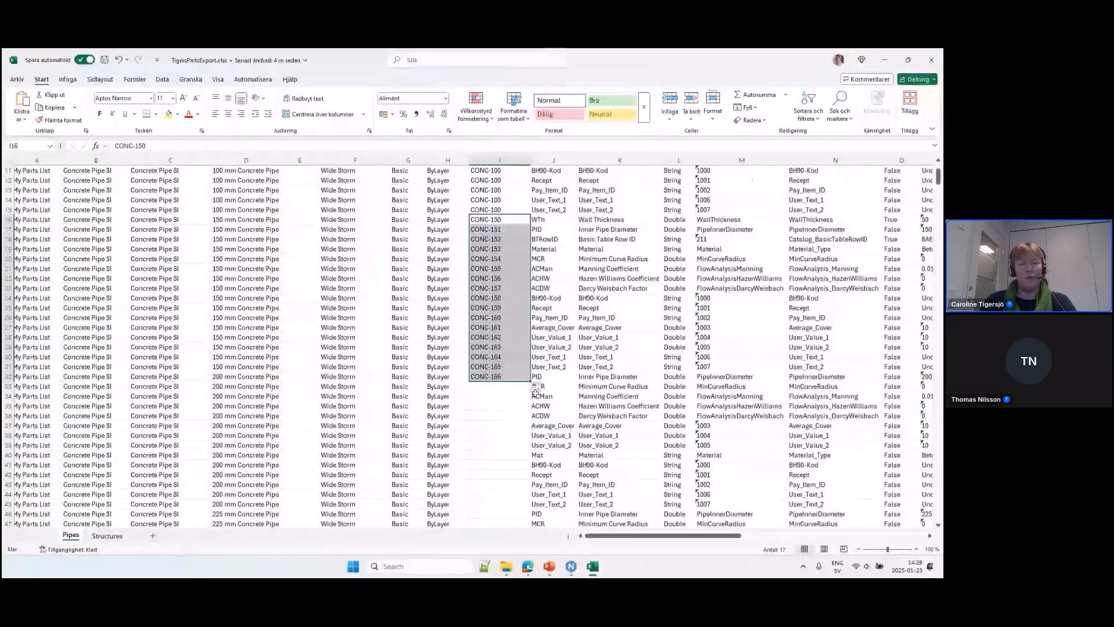
pyautogui.click(535, 387)
pyautogui.click(487, 402)
# Change the pay item in row 32, the first 200 mm concrete pipe row, to CONC-200.
pyautogui.click(499, 377)
pyautogui.click(210, 145)
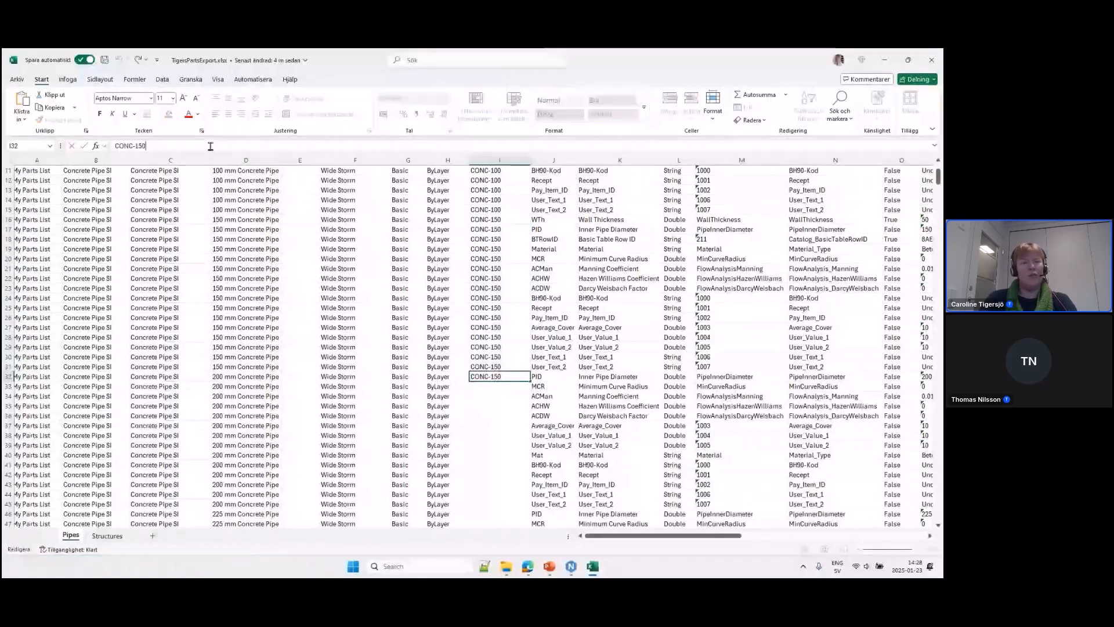
pyautogui.write('200')
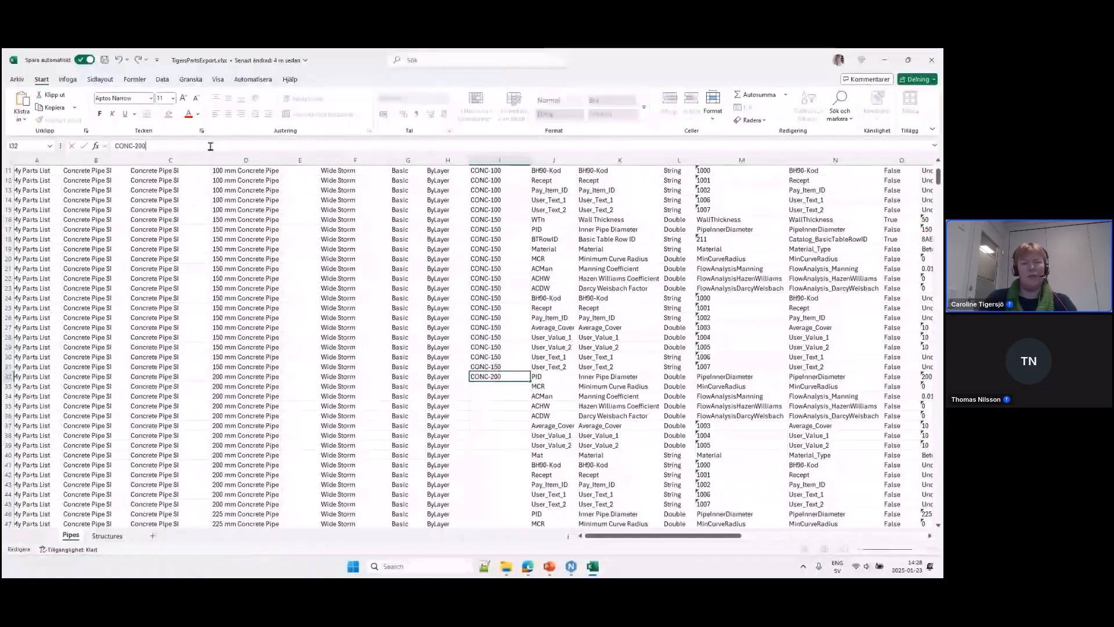
pyautogui.press('Return')
# Fill the CONC-200 pay item from row 32 down through row 46 as copied cells.
pyautogui.click(516, 375)
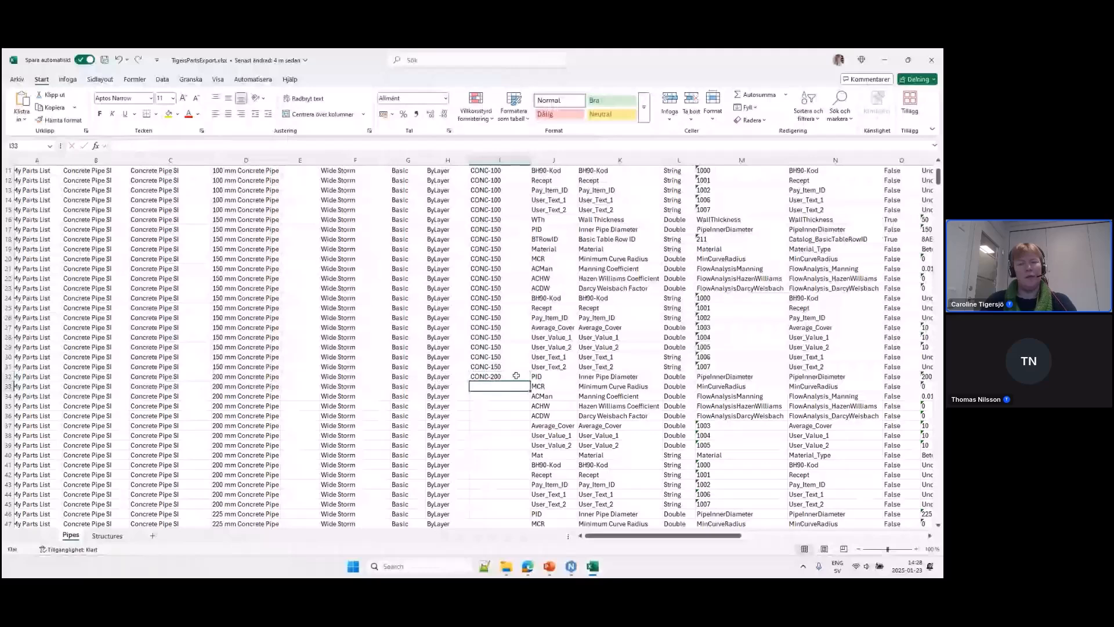
pyautogui.scroll(-2, 522, 348)
pyautogui.moveTo(531, 329); pyautogui.dragTo(528, 466)
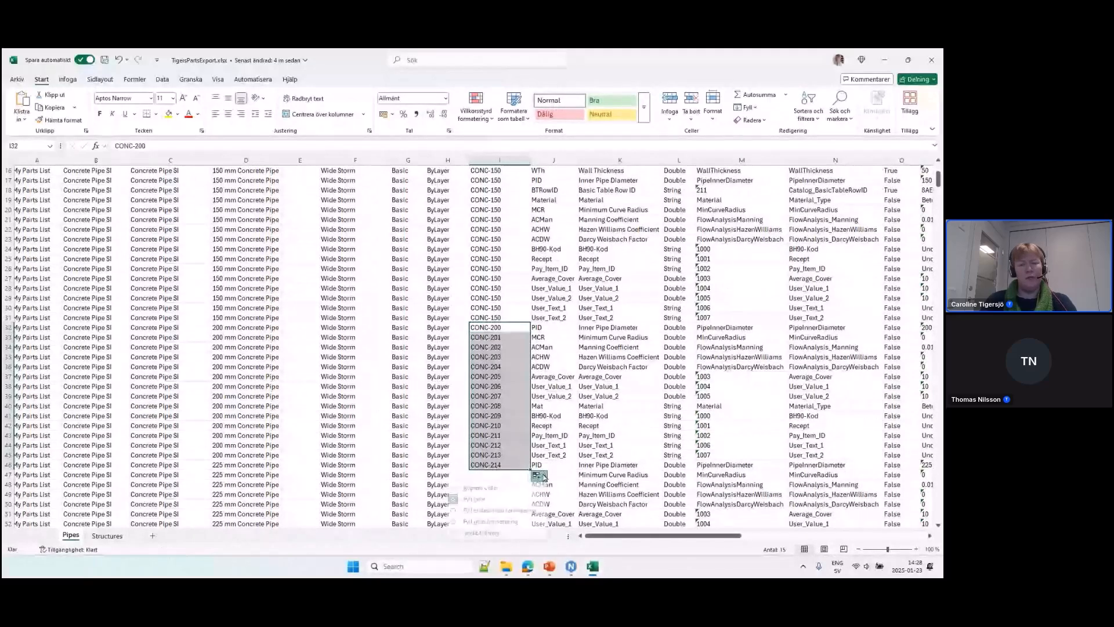
# Change the pay item in row 46, the first 225 mm concrete pipe row, to CONC-225.
pyautogui.click(508, 466)
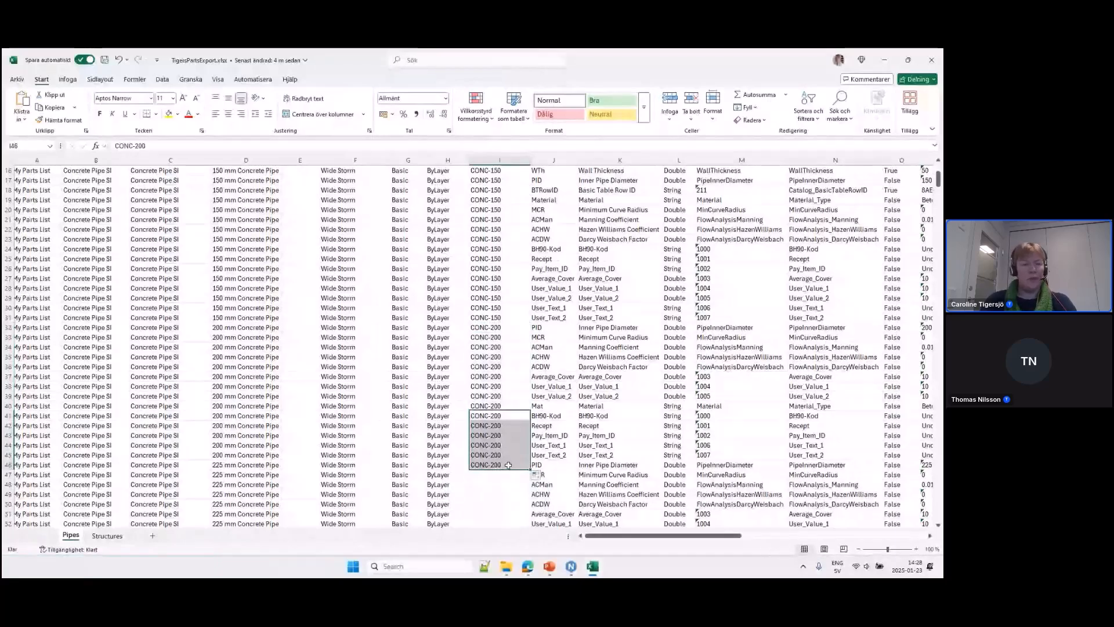
pyautogui.click(166, 151)
pyautogui.press('BackSpace')
pyautogui.press('BackSpace')
pyautogui.write('25')
pyautogui.press('Return')
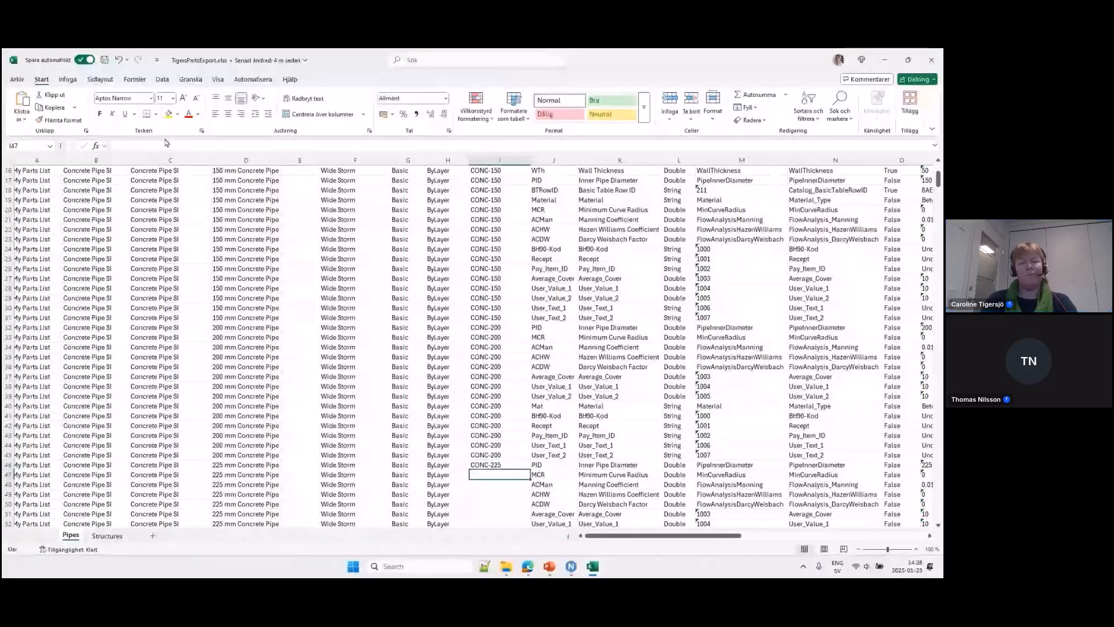
# Fill the CONC-225 pay item from row 46 down through row 60 as copied cells and return to the first rows.
pyautogui.scroll(-5, 509, 371)
pyautogui.click(513, 318)
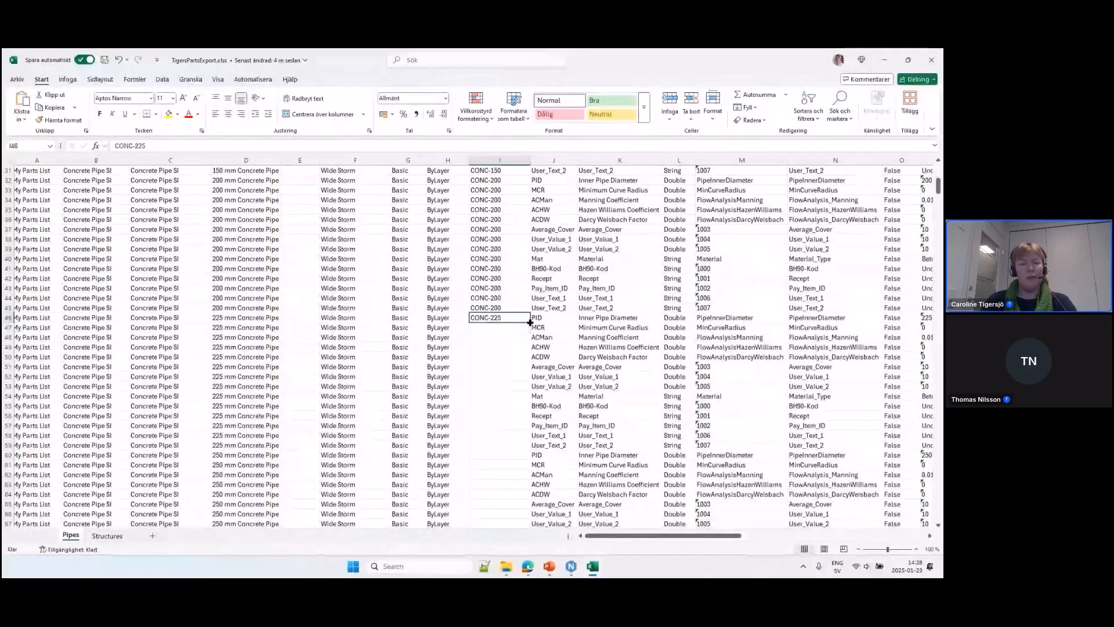
pyautogui.moveTo(530, 322); pyautogui.dragTo(531, 460)
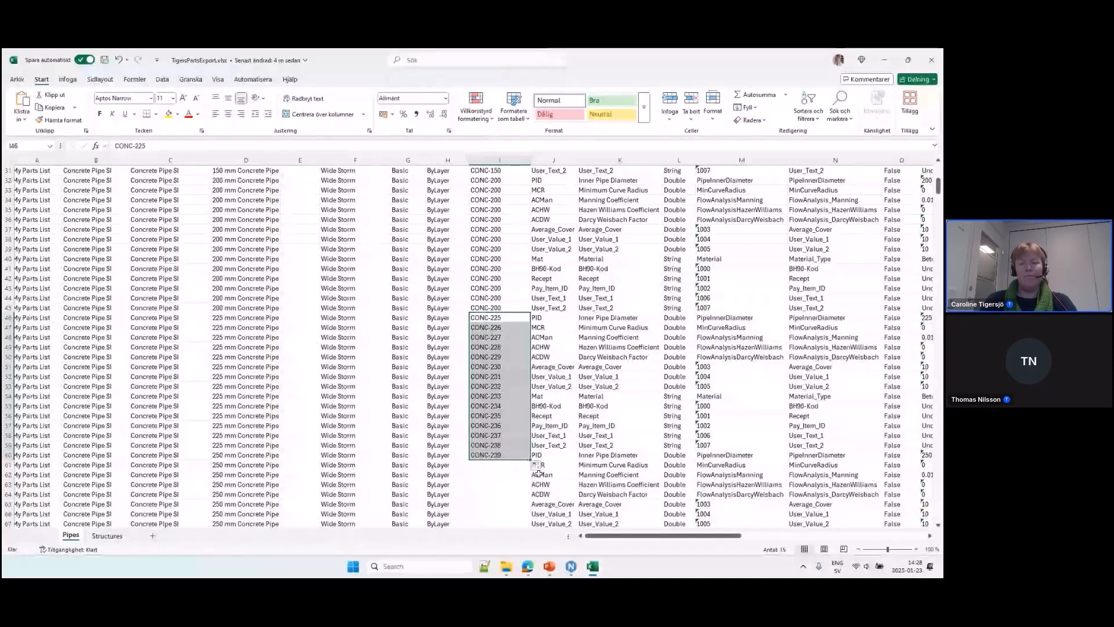
pyautogui.click(536, 465)
pyautogui.click(563, 478)
pyautogui.click(501, 387)
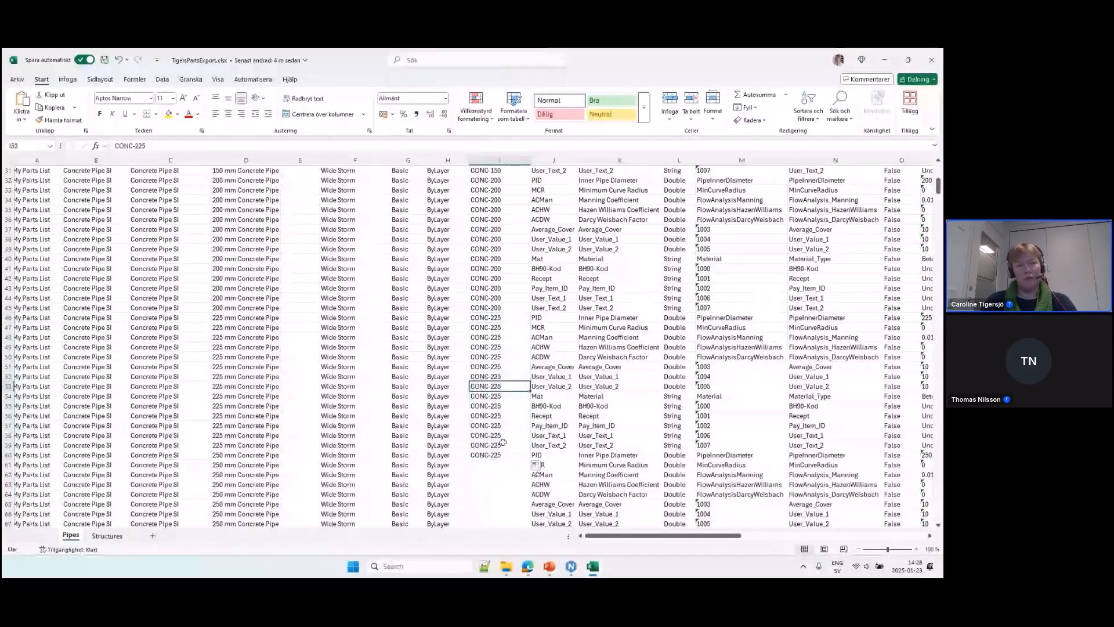
pyautogui.scroll(4, 499, 392)
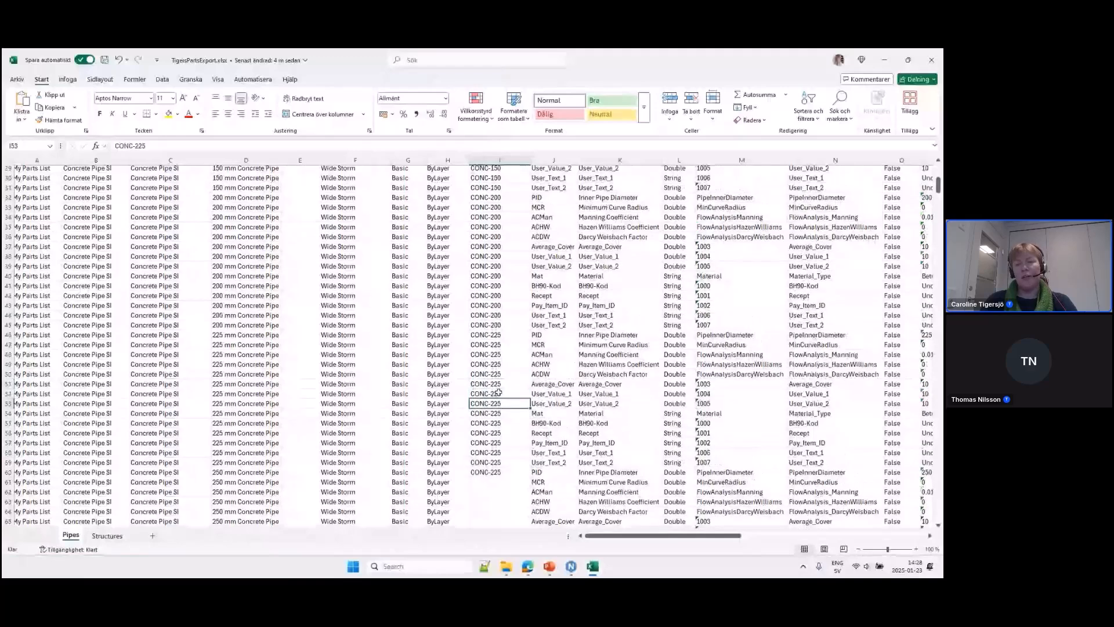
pyautogui.scroll(6, 499, 393)
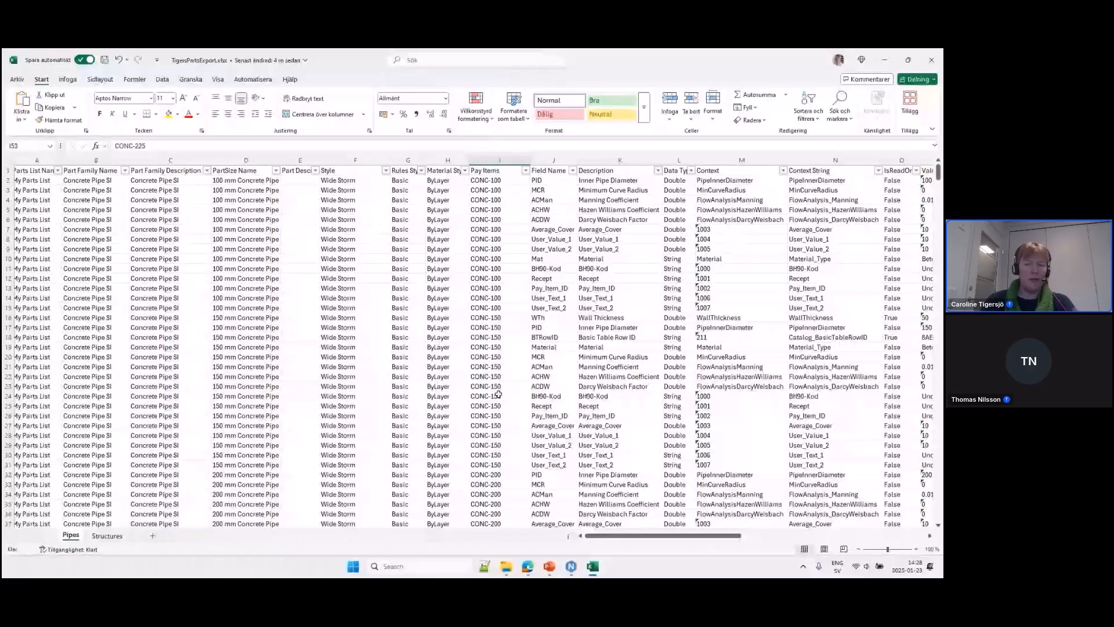
# Open the Structures sheet and autofit the width of all its columns.
pyautogui.moveTo(612, 536); pyautogui.dragTo(679, 540)
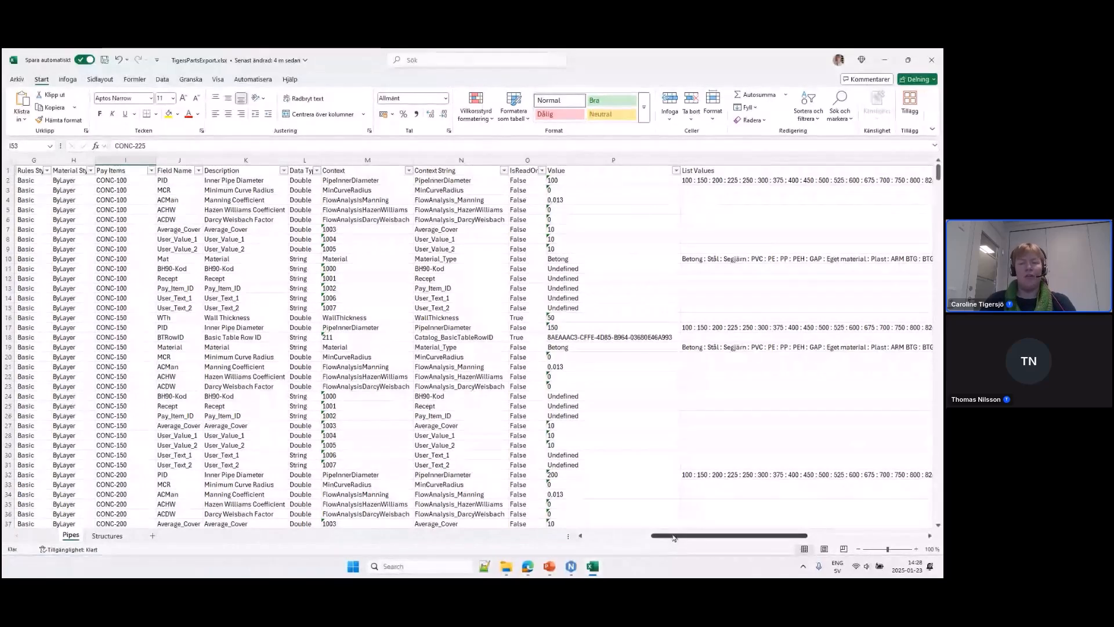
pyautogui.moveTo(673, 537); pyautogui.dragTo(590, 536)
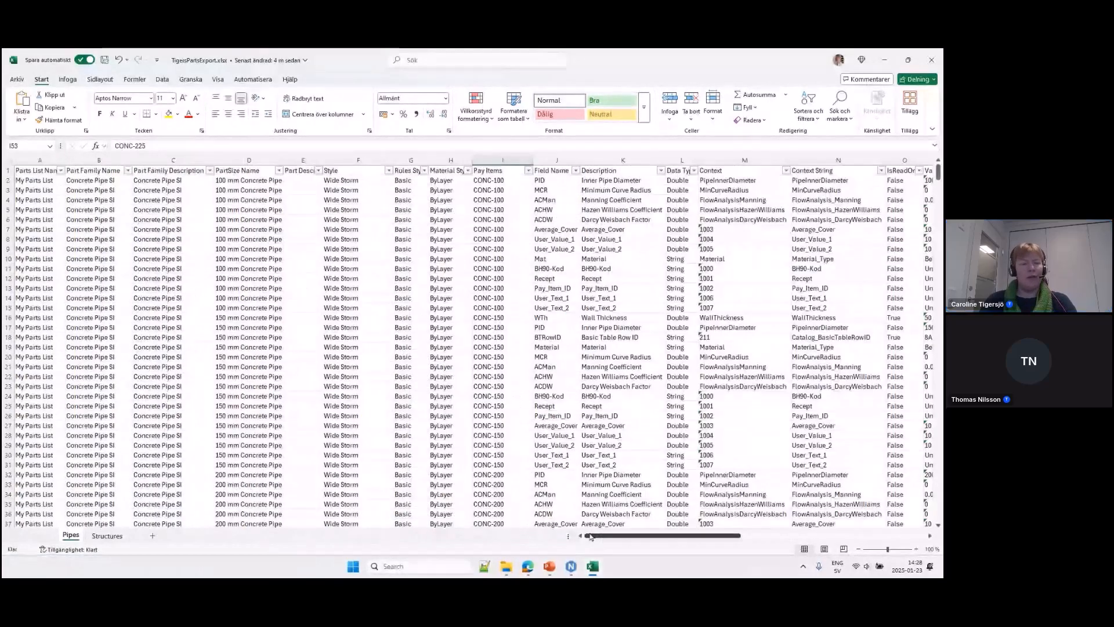
pyautogui.click(107, 536)
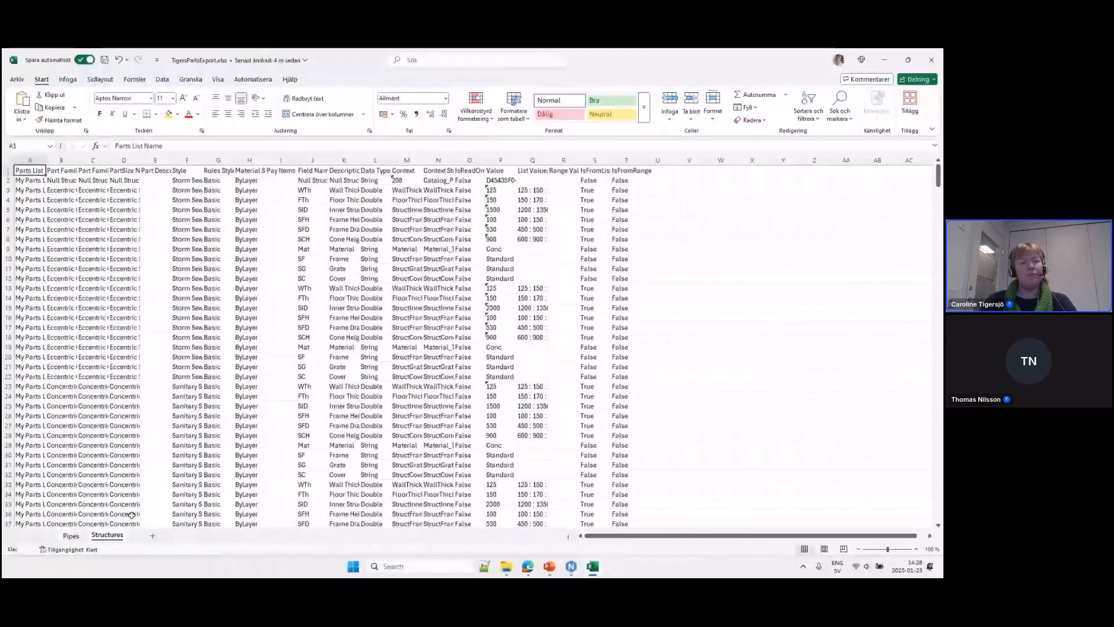
pyautogui.click(10, 161)
pyautogui.doubleClick(44, 162)
pyautogui.click(265, 299)
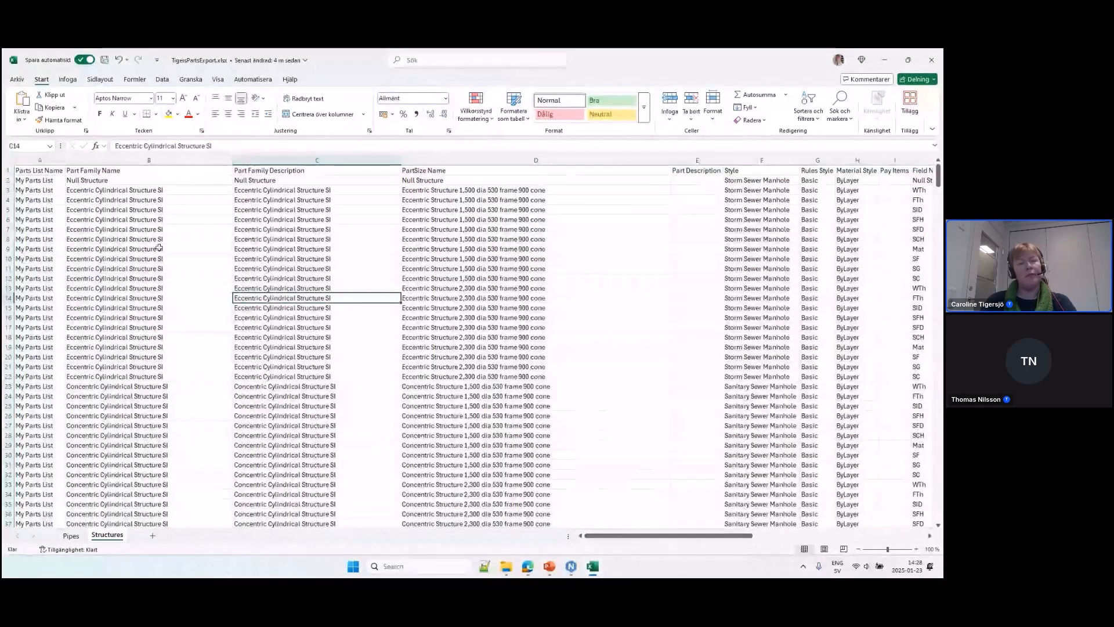
# Add filters to the Structures header row and exclude My Parts List in the Parts List Name filter.
pyautogui.click(11, 171)
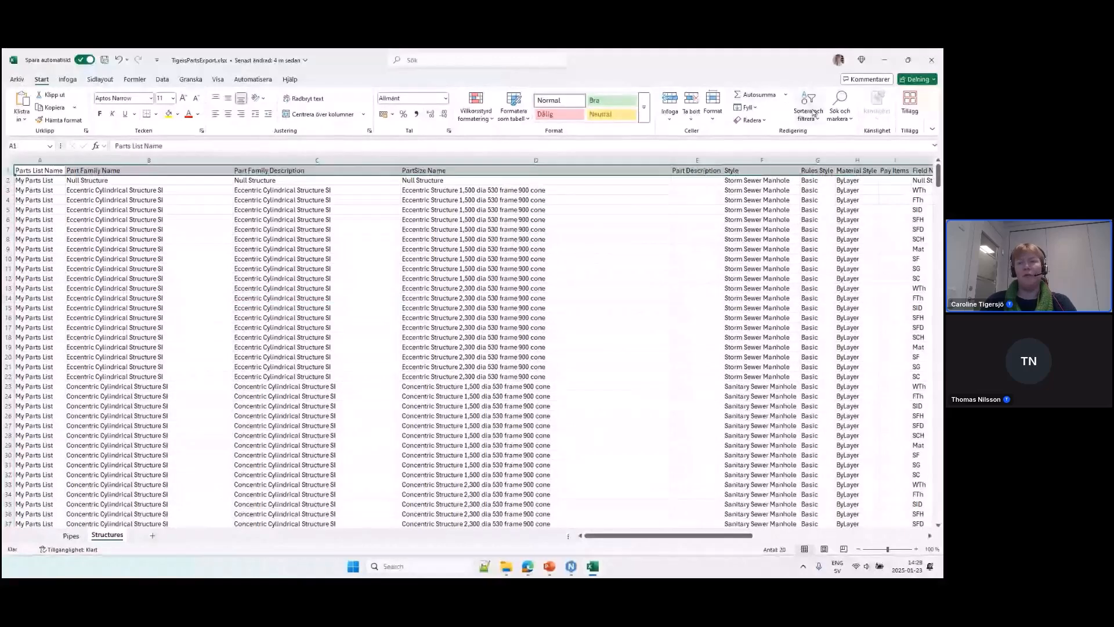
pyautogui.click(814, 113)
pyautogui.click(817, 176)
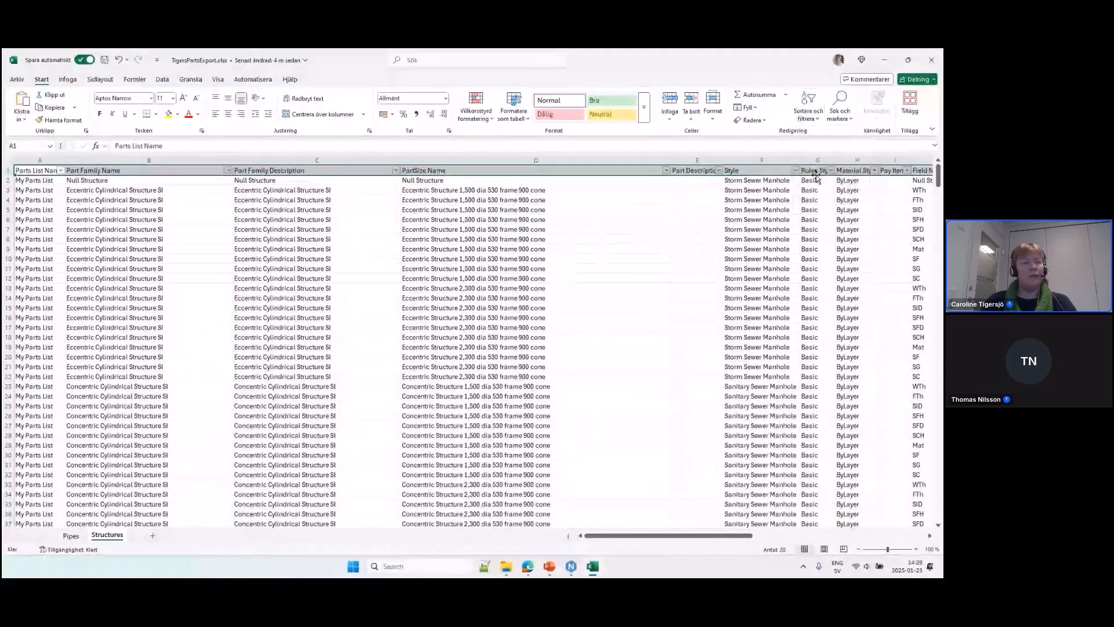
pyautogui.click(60, 170)
pyautogui.click(32, 308)
pyautogui.click(91, 388)
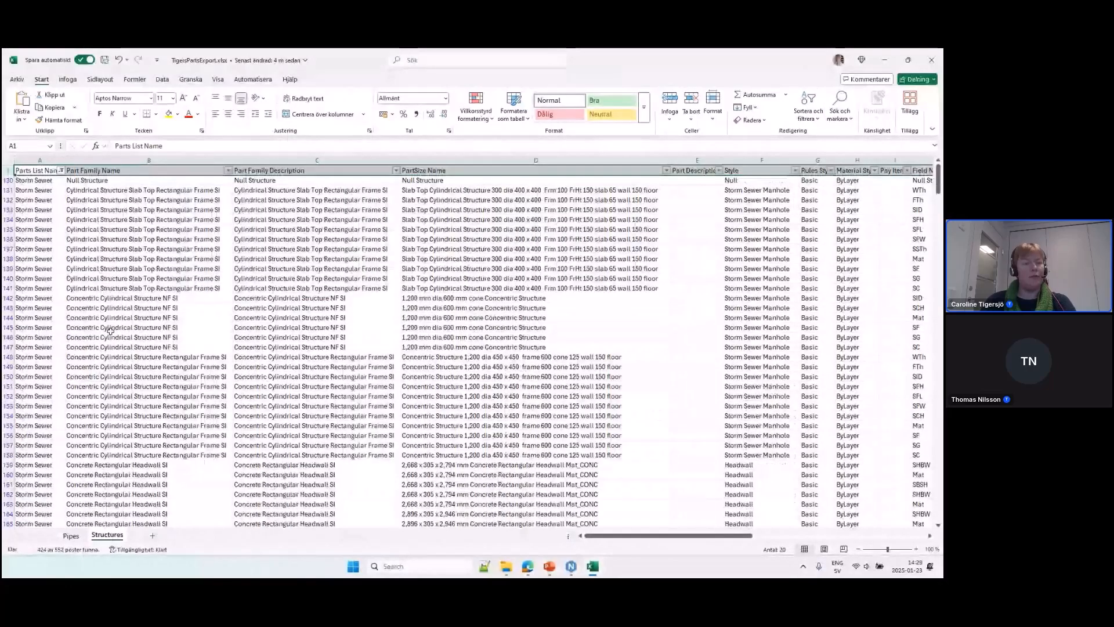
pyautogui.click(88, 289)
pyautogui.hotkey('ctrl', 'a')
pyautogui.click(7, 170)
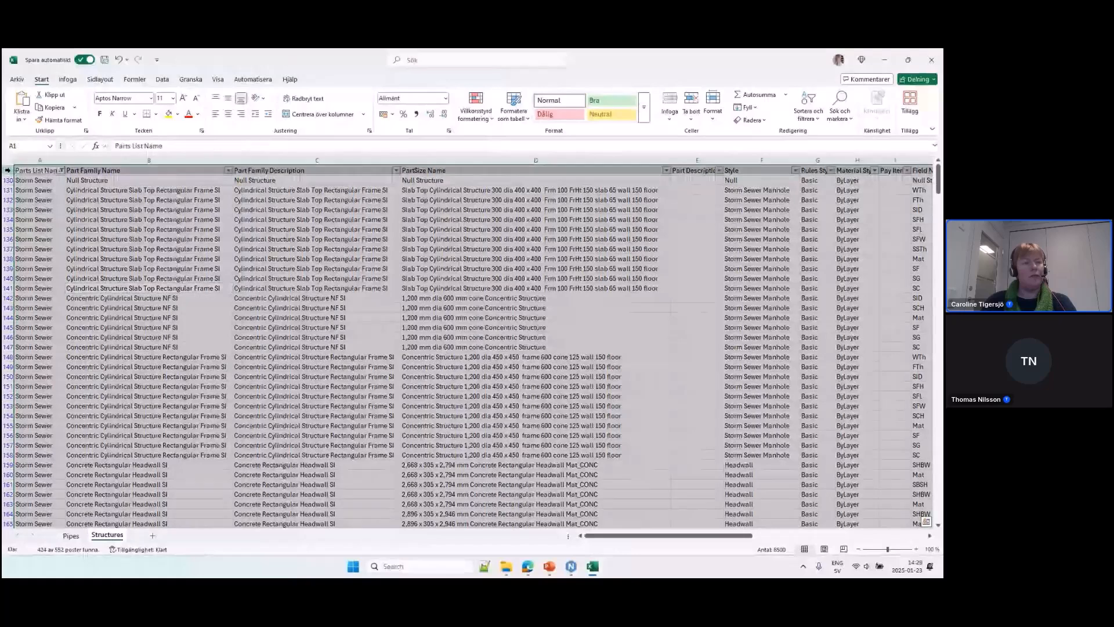
pyautogui.keyDown('ctrl'); pyautogui.click(7, 170); pyautogui.keyUp('ctrl')
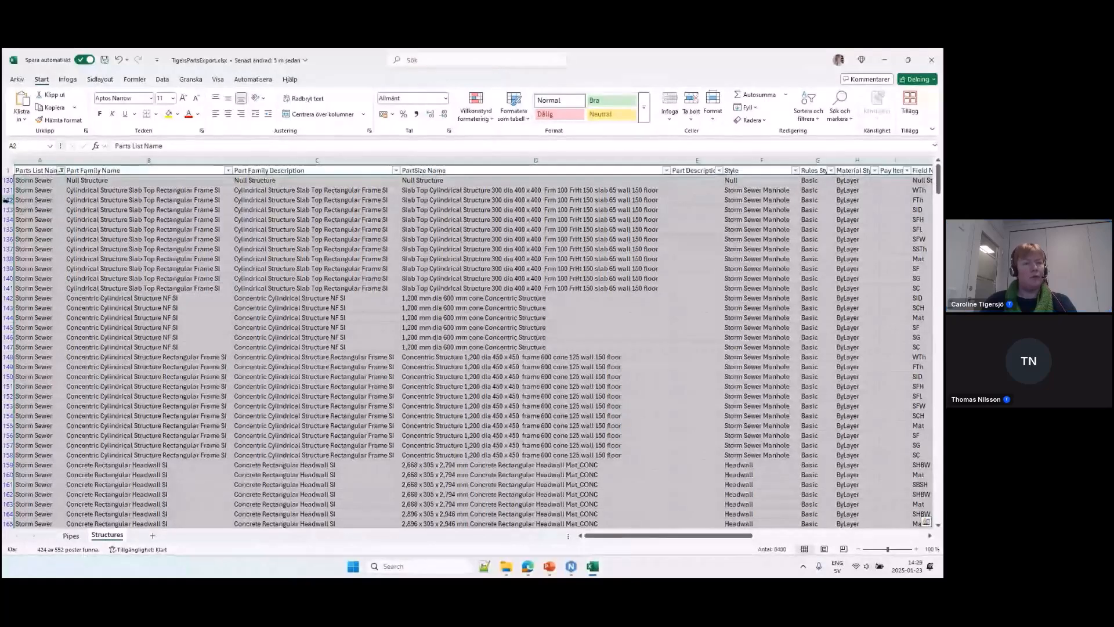
pyautogui.click(7, 200)
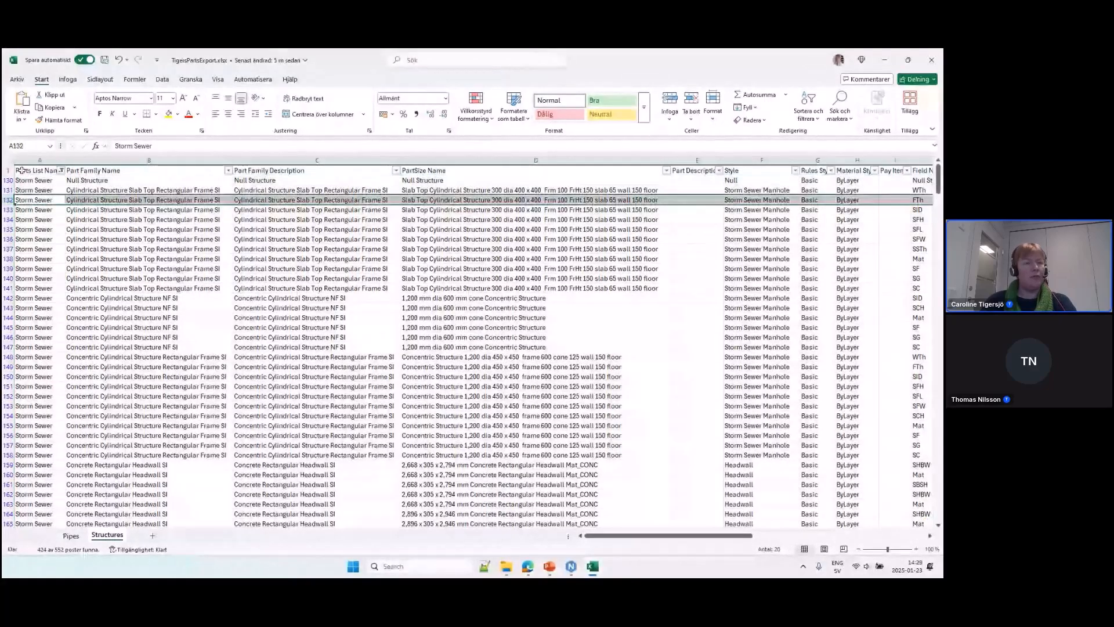
# Delete all filtered Structures rows that do not belong to My Parts List, keeping the header row.
pyautogui.click(8, 160)
pyautogui.keyDown('ctrl'); pyautogui.click(7, 171); pyautogui.keyUp('ctrl')
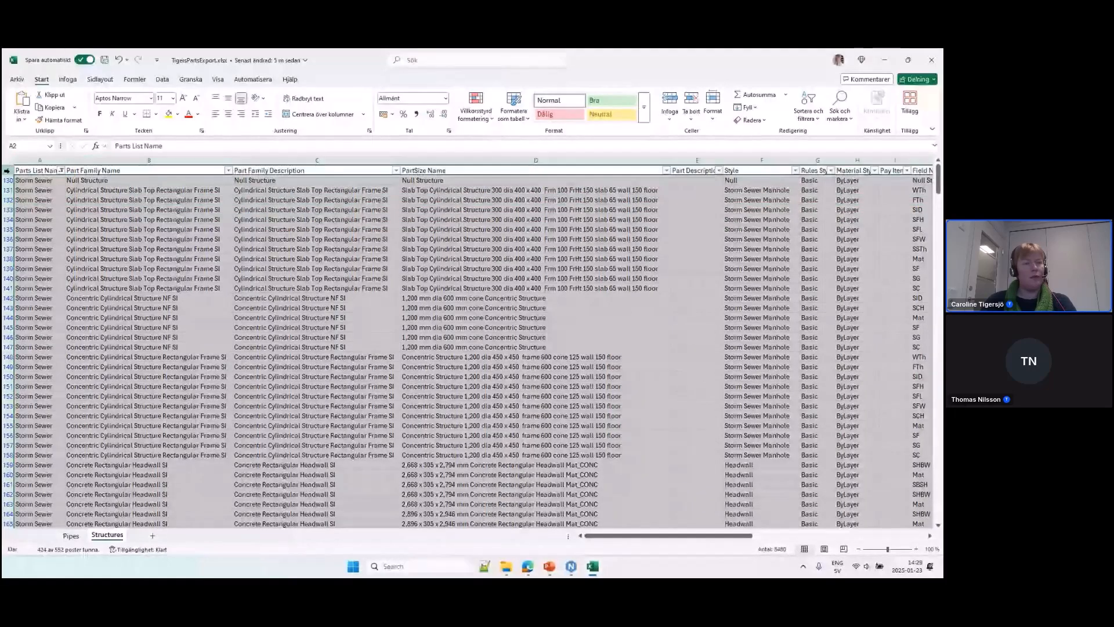
pyautogui.rightClick(11, 200)
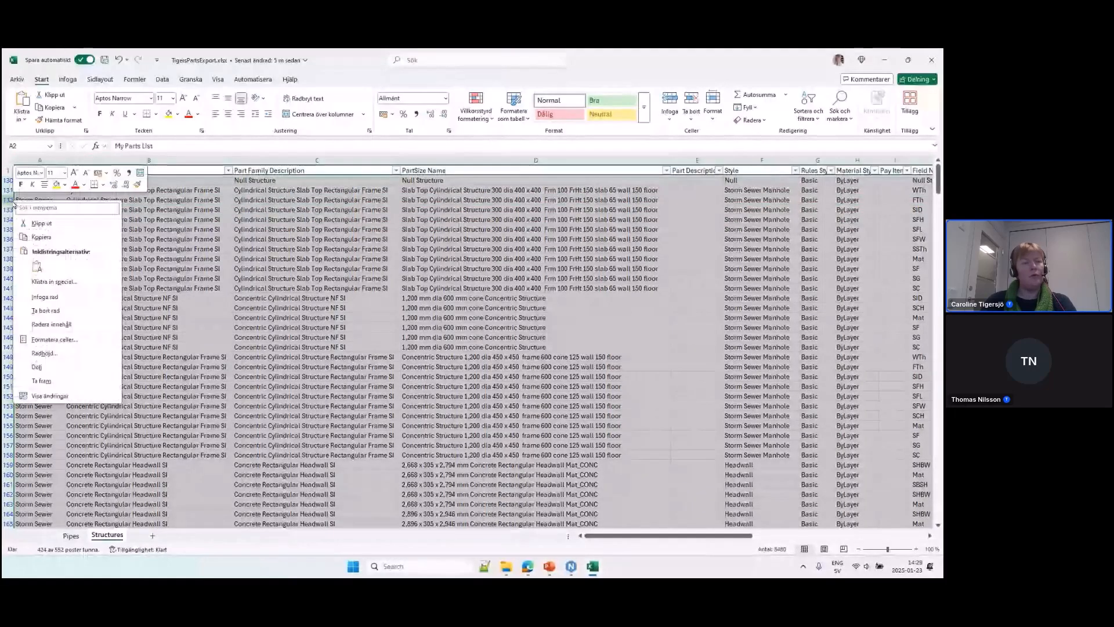
pyautogui.click(66, 312)
# Include My Parts List in the Structures sheet's Parts List Name filter and narrow the PartSize Name column.
pyautogui.click(60, 170)
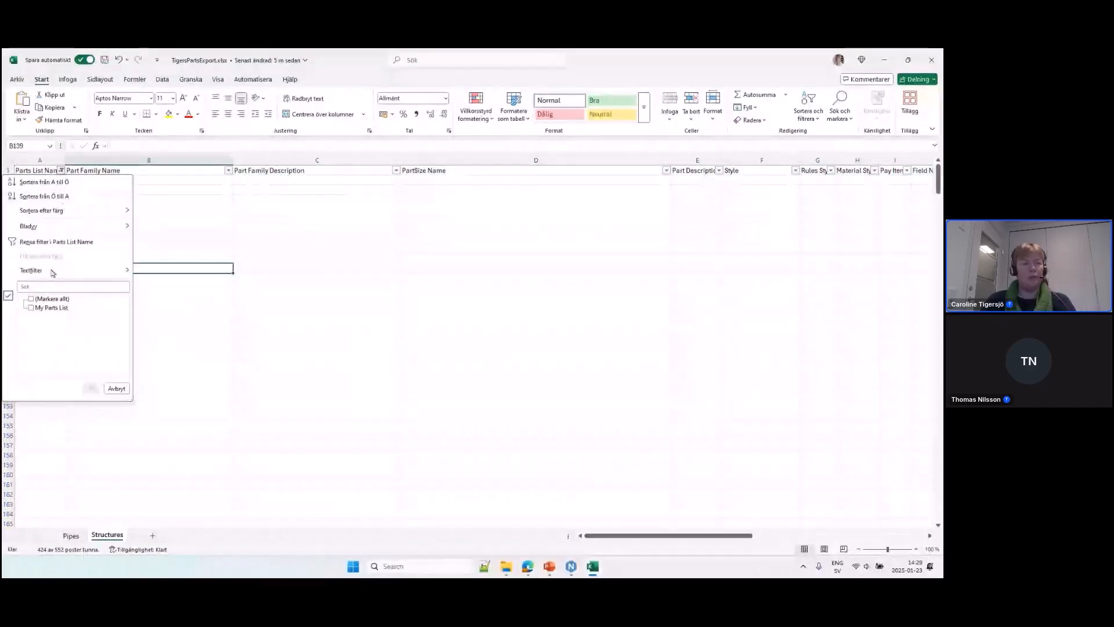
pyautogui.click(32, 307)
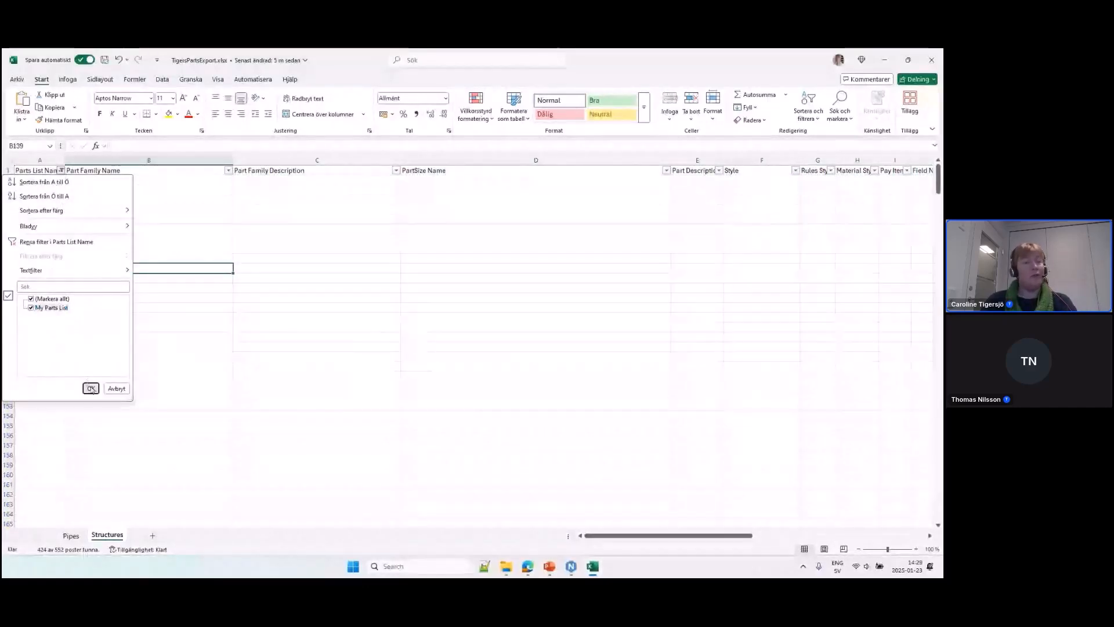
pyautogui.click(91, 388)
pyautogui.click(198, 278)
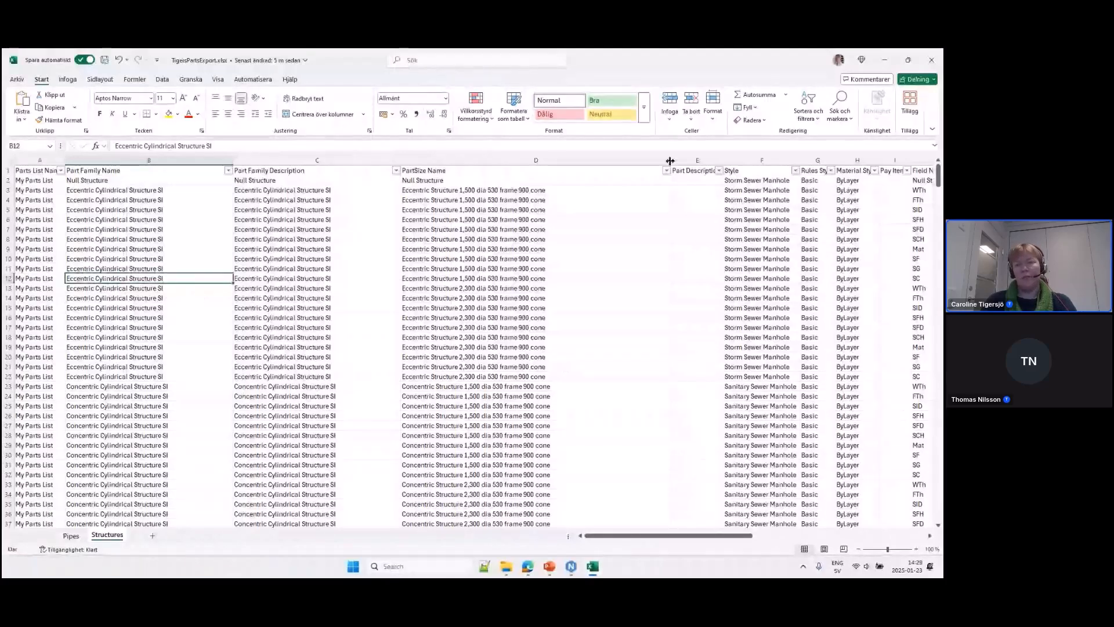
pyautogui.moveTo(670, 161); pyautogui.dragTo(587, 161)
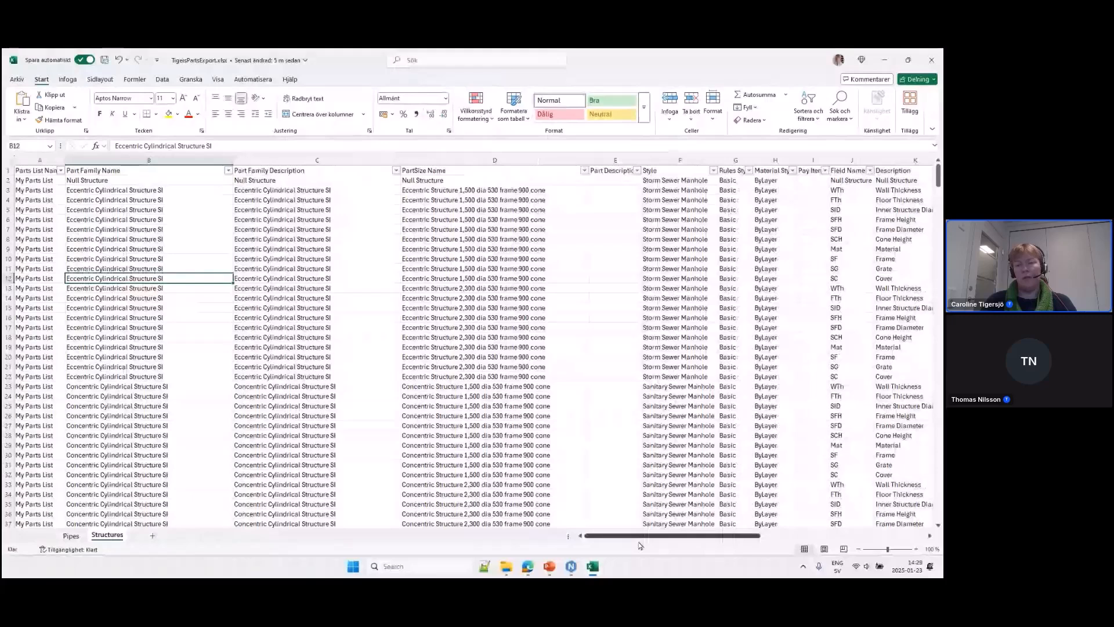
pyautogui.moveTo(649, 537); pyautogui.dragTo(759, 541)
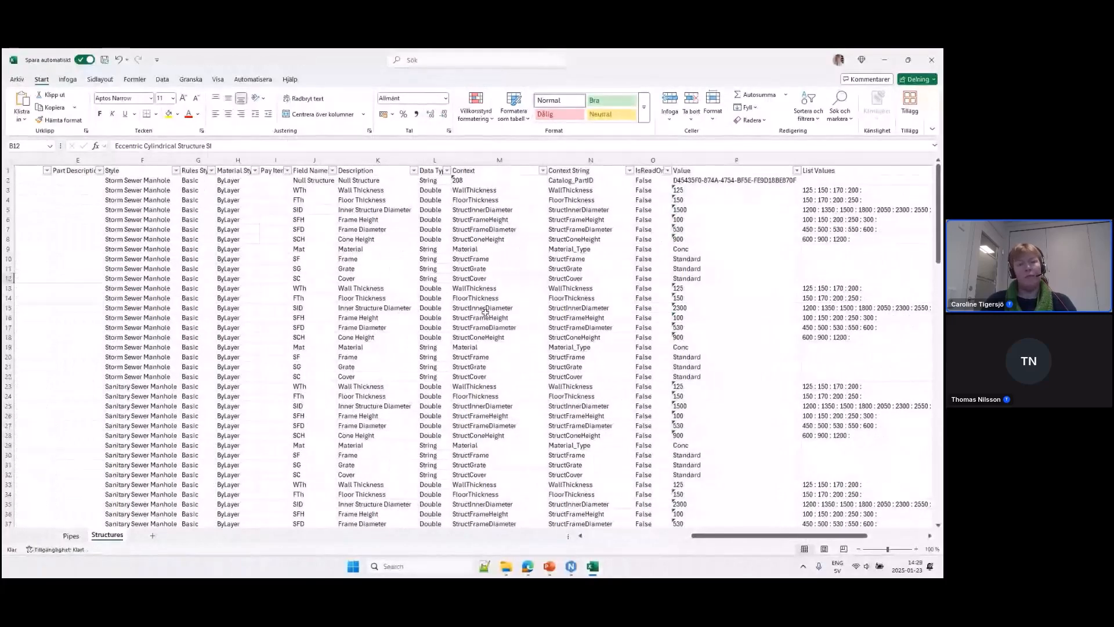
# Close the workbook, switch to Civil 3D and import the network parts lists from TigersPartsExport.xlsx.
pyautogui.click(932, 60)
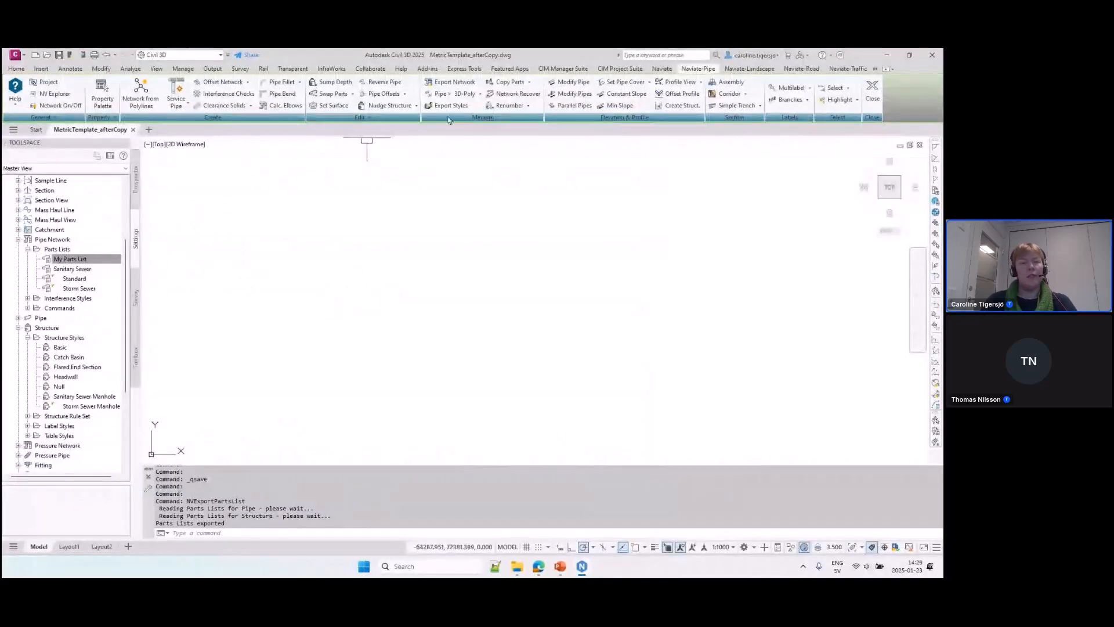
pyautogui.click(530, 82)
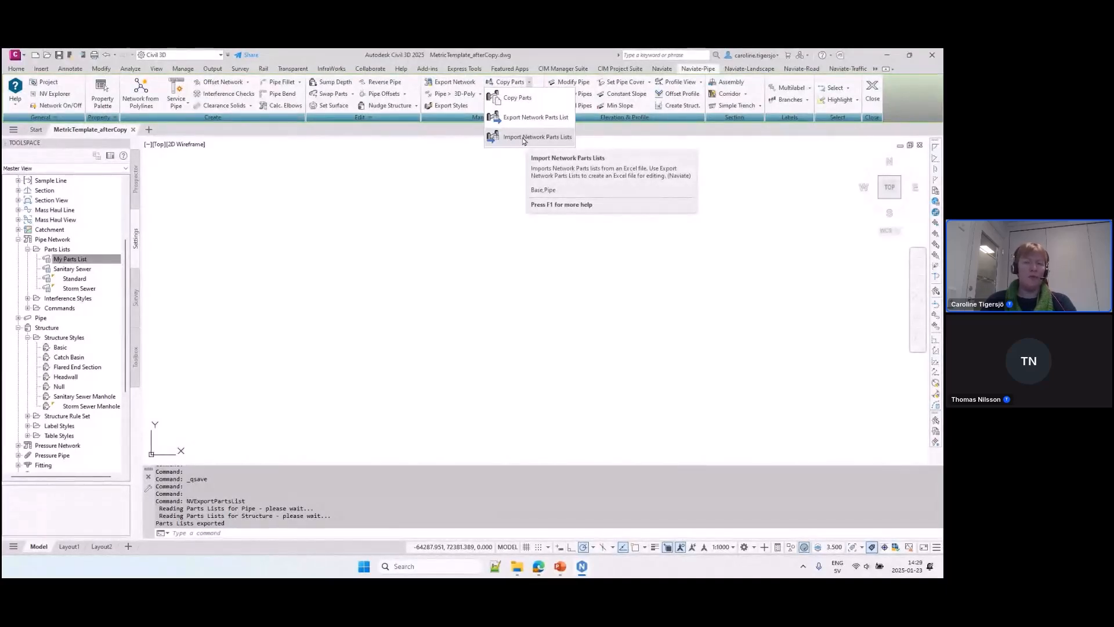
pyautogui.click(524, 138)
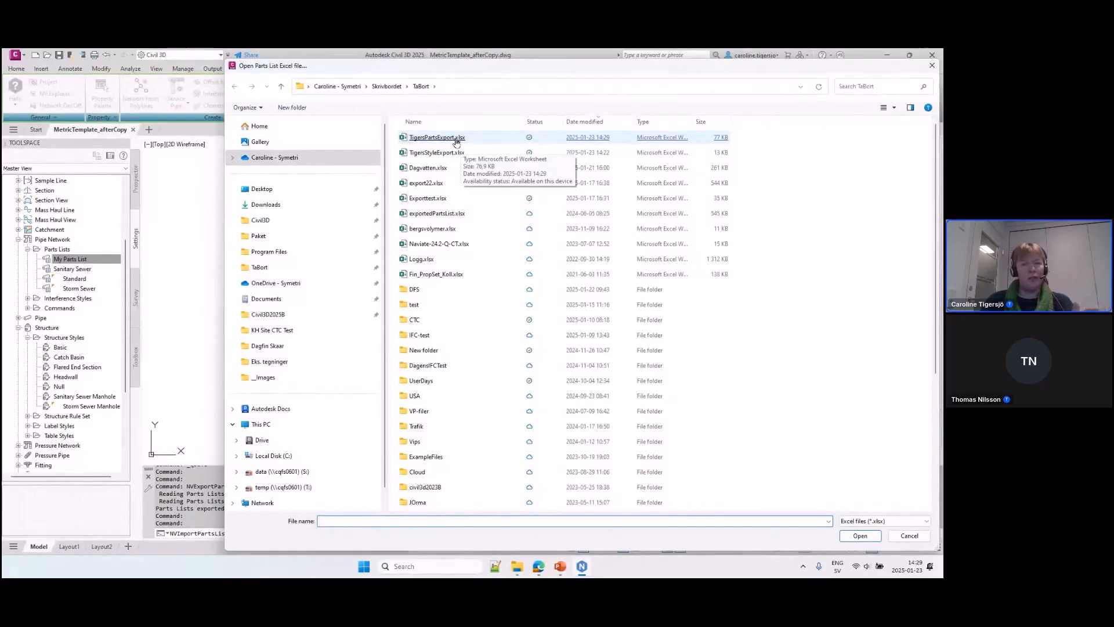
pyautogui.doubleClick(456, 140)
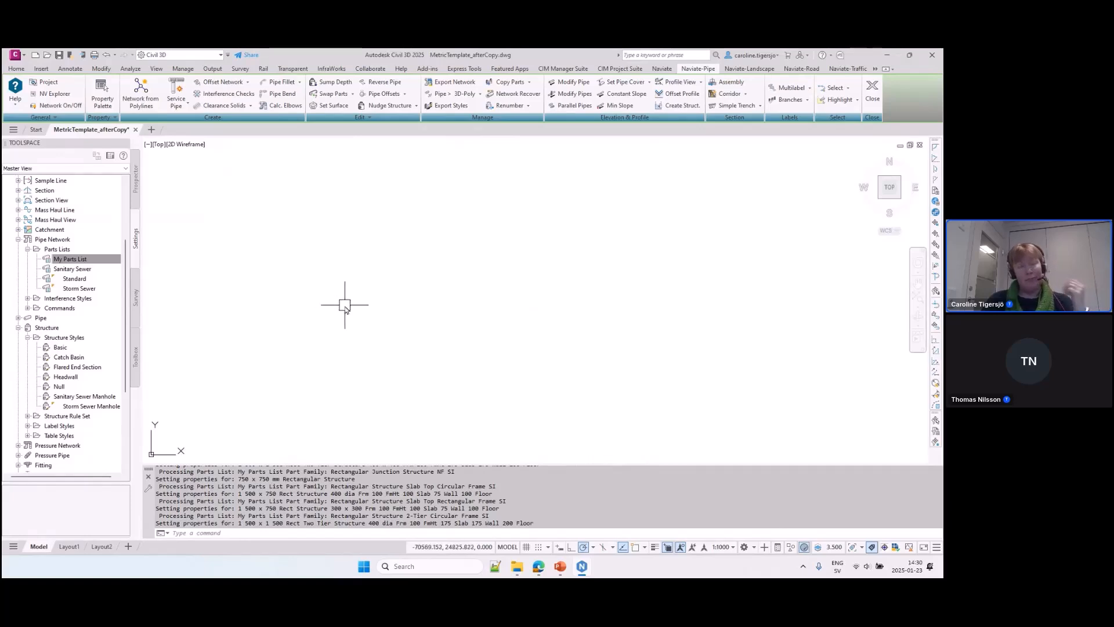
# Open My Parts List and examine the concrete pipes' pay items and the 150 mm Concrete Pipe's properties, including its material.
pyautogui.click(77, 260)
pyautogui.doubleClick(78, 262)
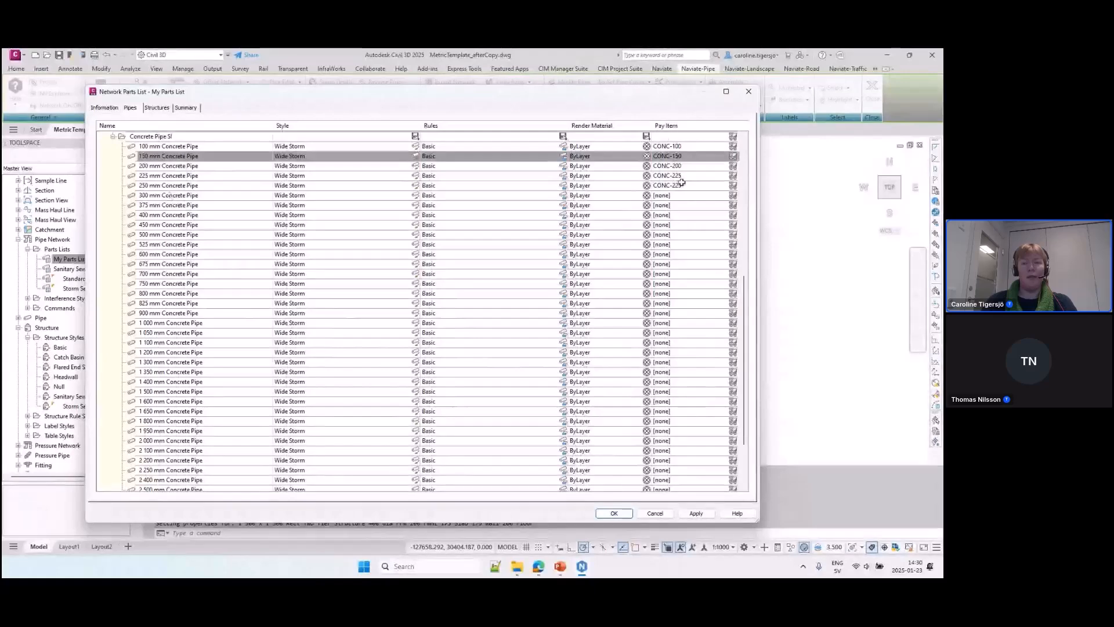
pyautogui.rightClick(182, 152)
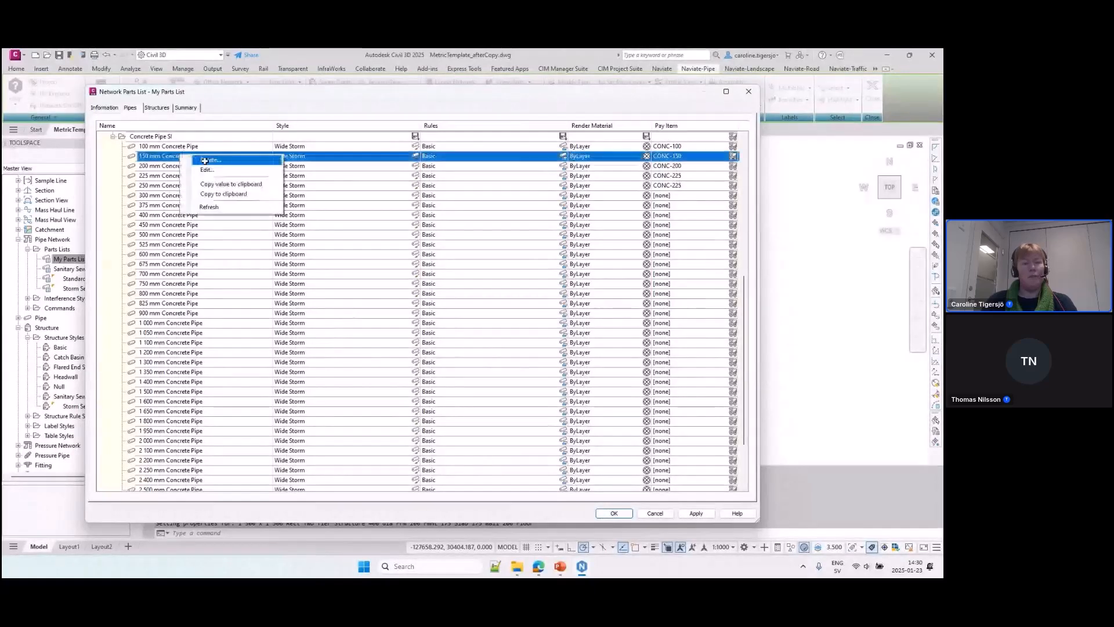
pyautogui.click(210, 170)
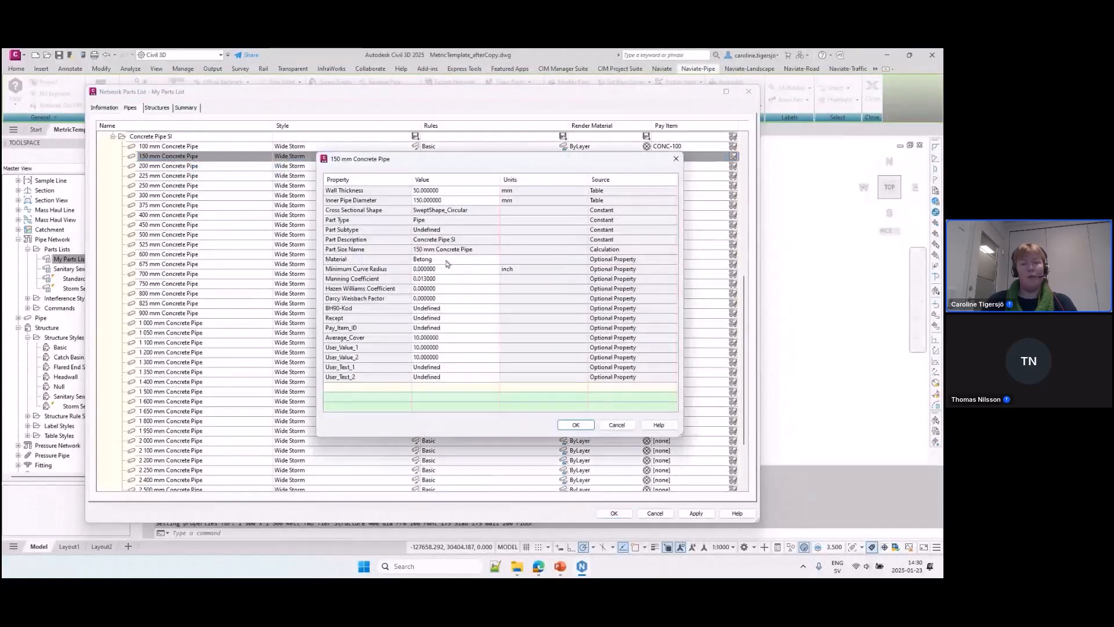
pyautogui.click(617, 425)
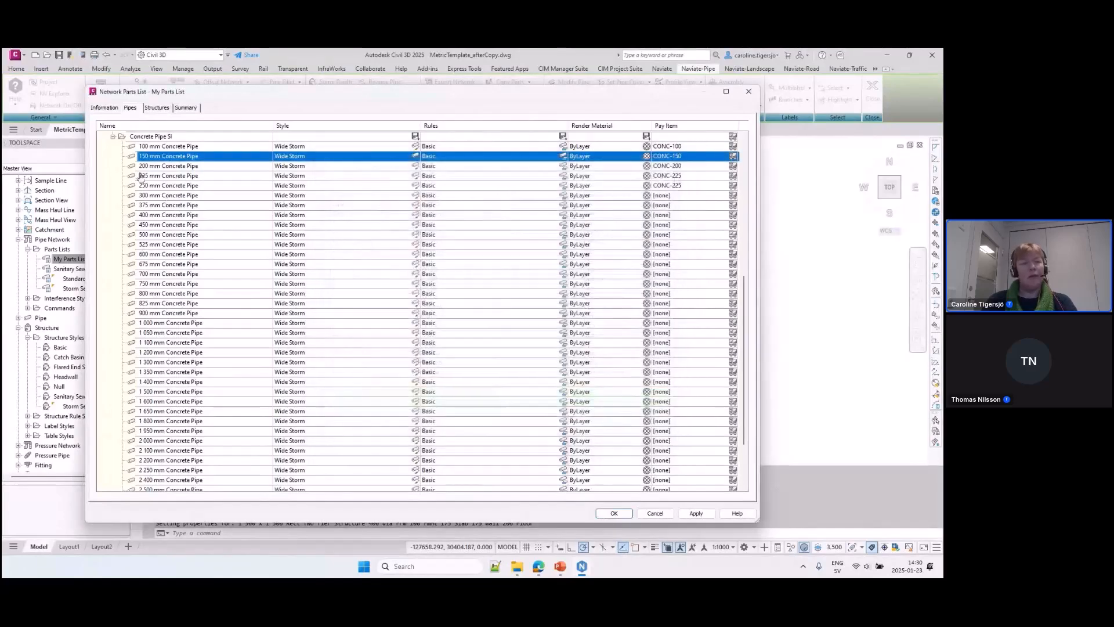
# Review the structures and pipes in My Parts List, narrow the pipe list's Rules column and accept the parts list.
pyautogui.click(157, 108)
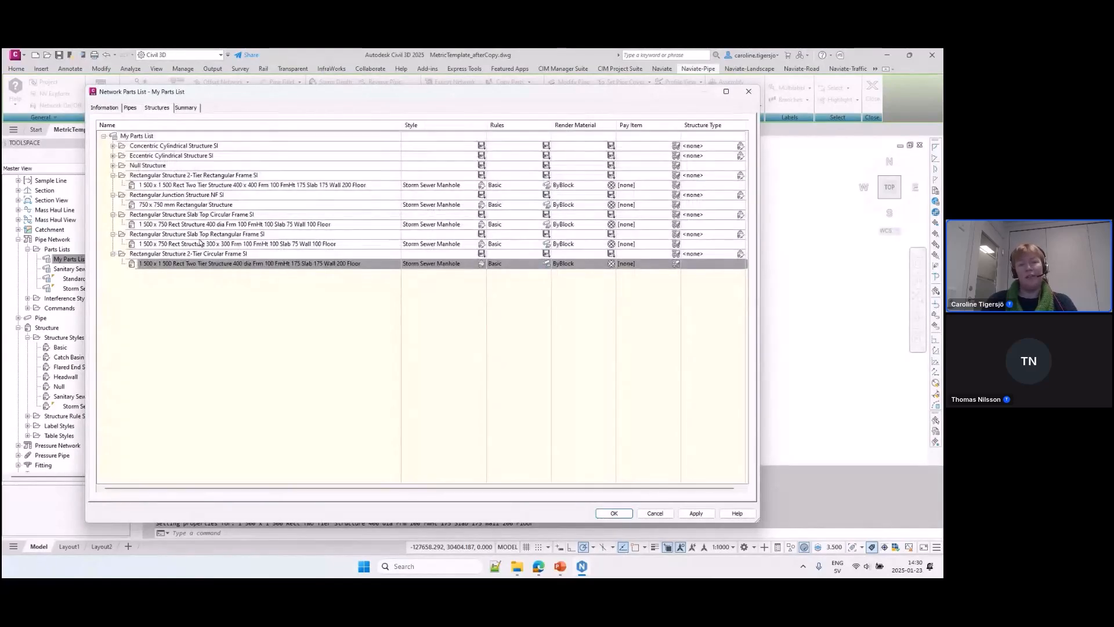
pyautogui.click(131, 108)
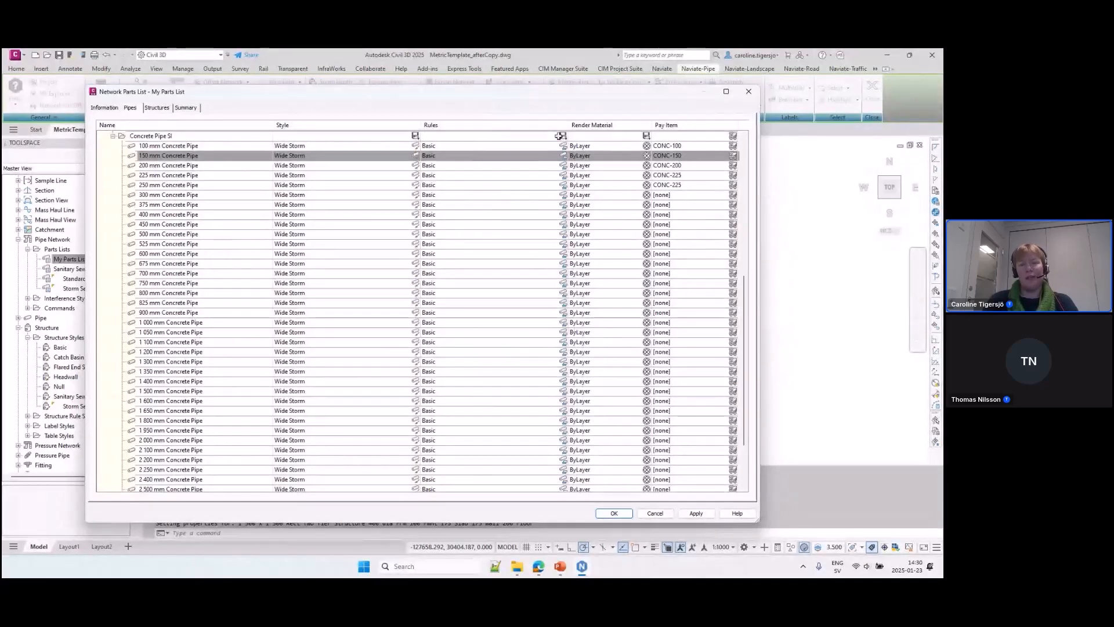
pyautogui.moveTo(568, 125); pyautogui.dragTo(518, 125)
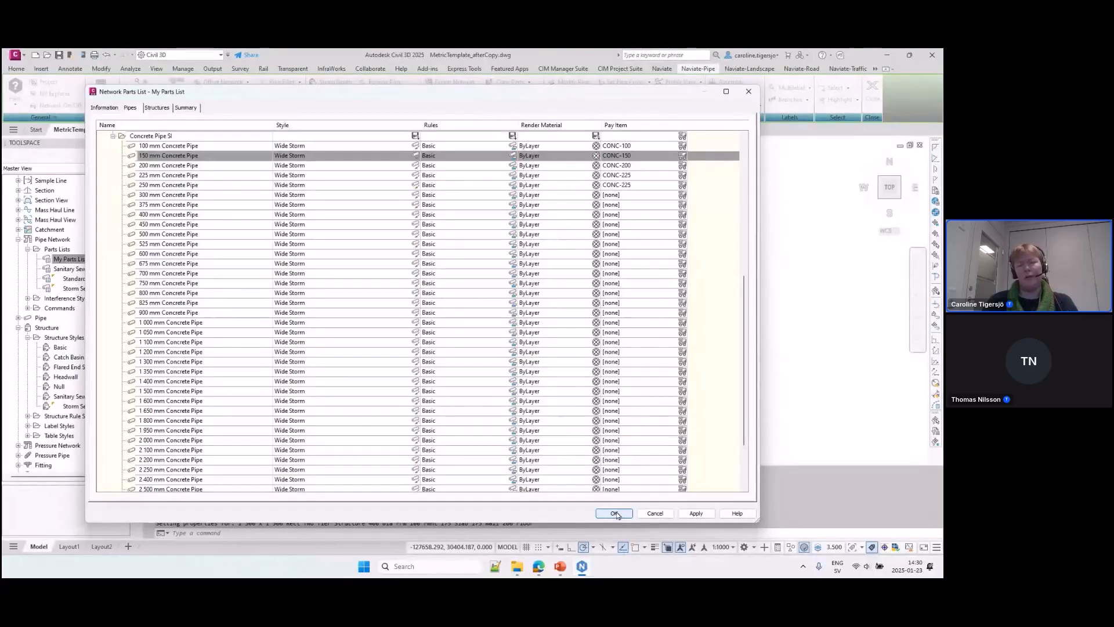
pyautogui.click(615, 513)
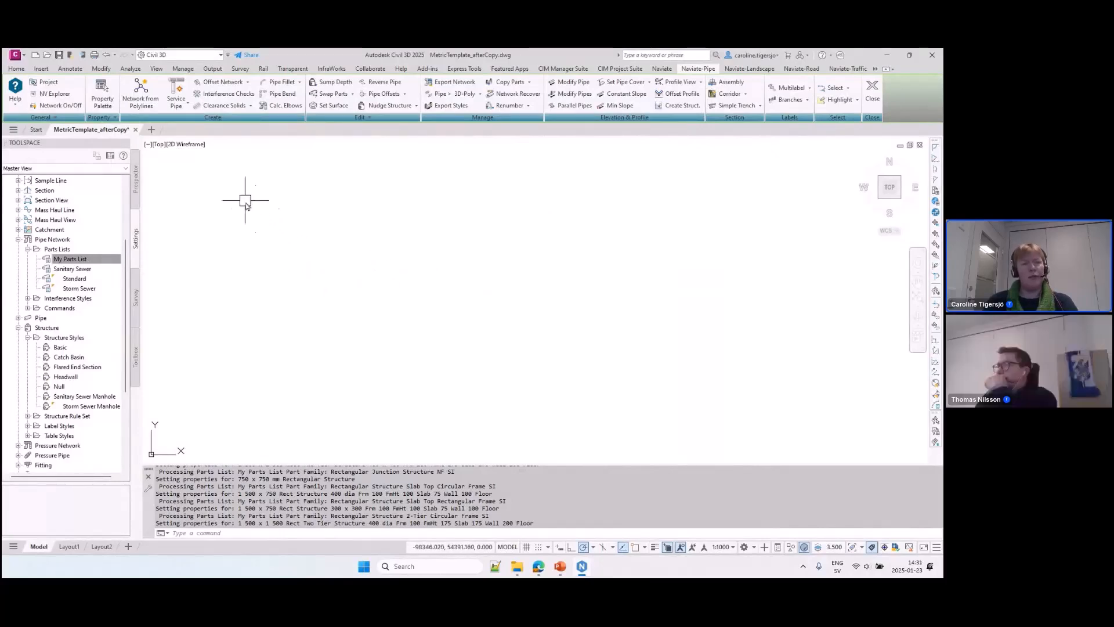
# Create a new drawing from one of the templates offered on the start page.
pyautogui.click(36, 129)
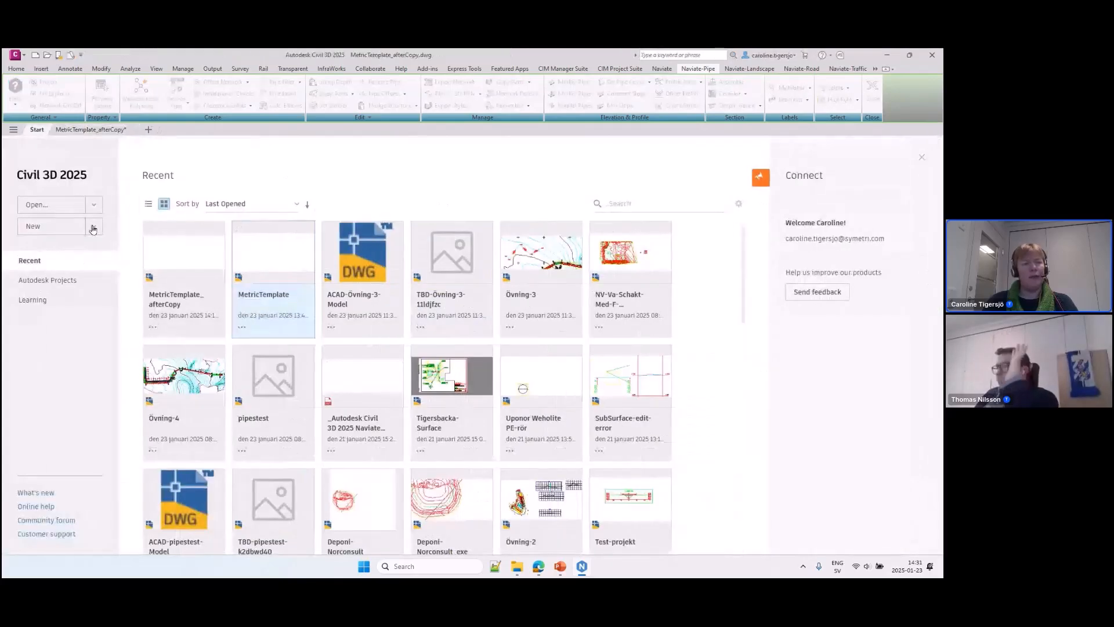
pyautogui.click(94, 227)
pyautogui.click(119, 319)
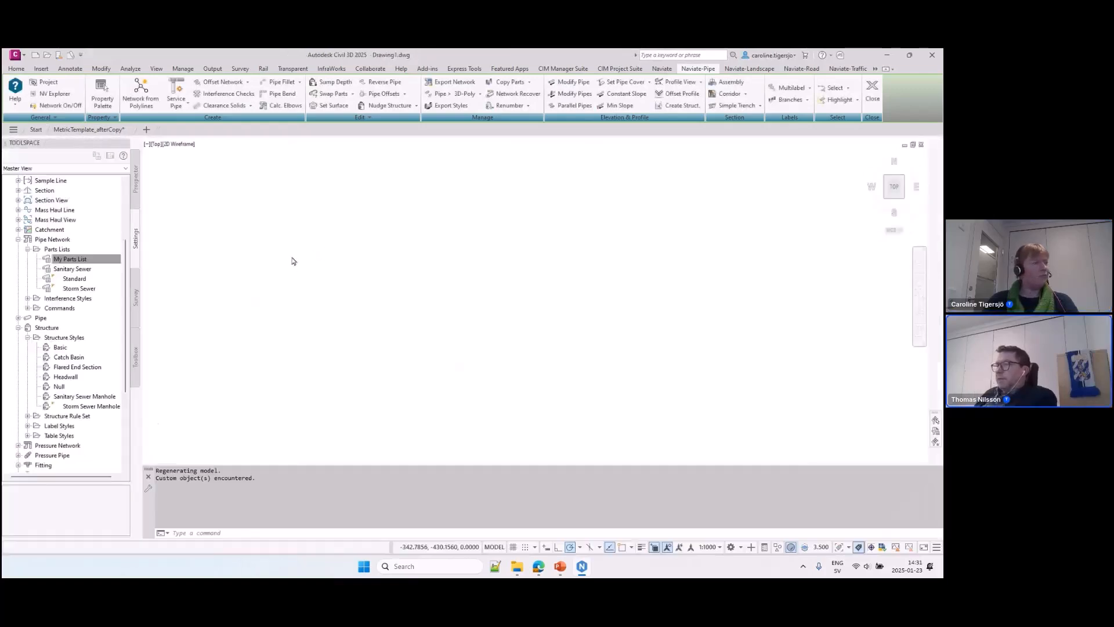
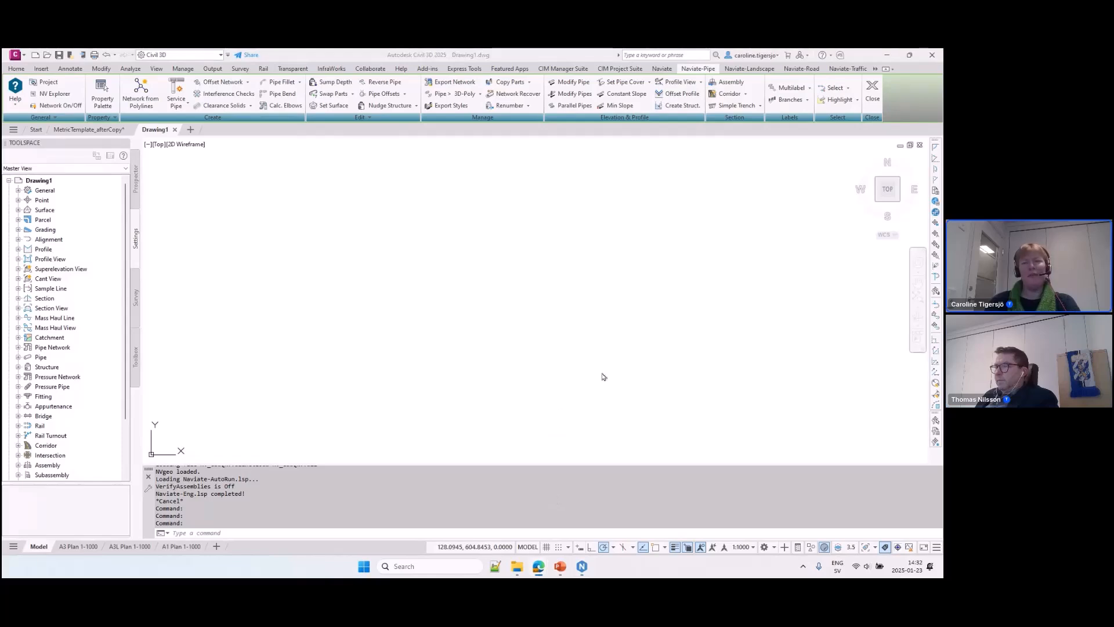
pyautogui.click(591, 276)
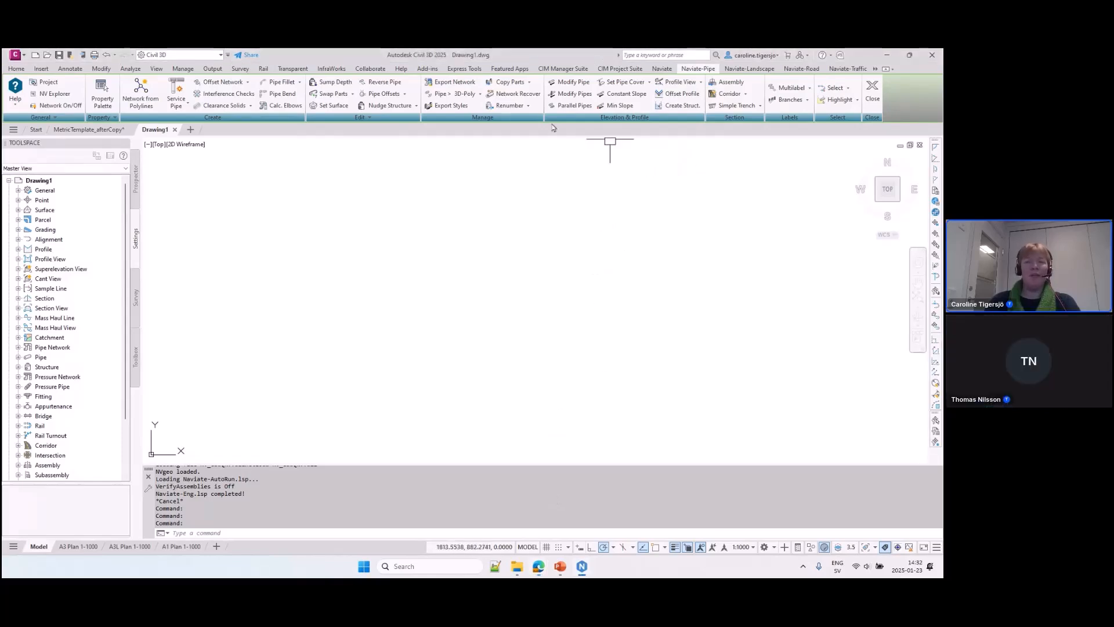
pyautogui.click(749, 69)
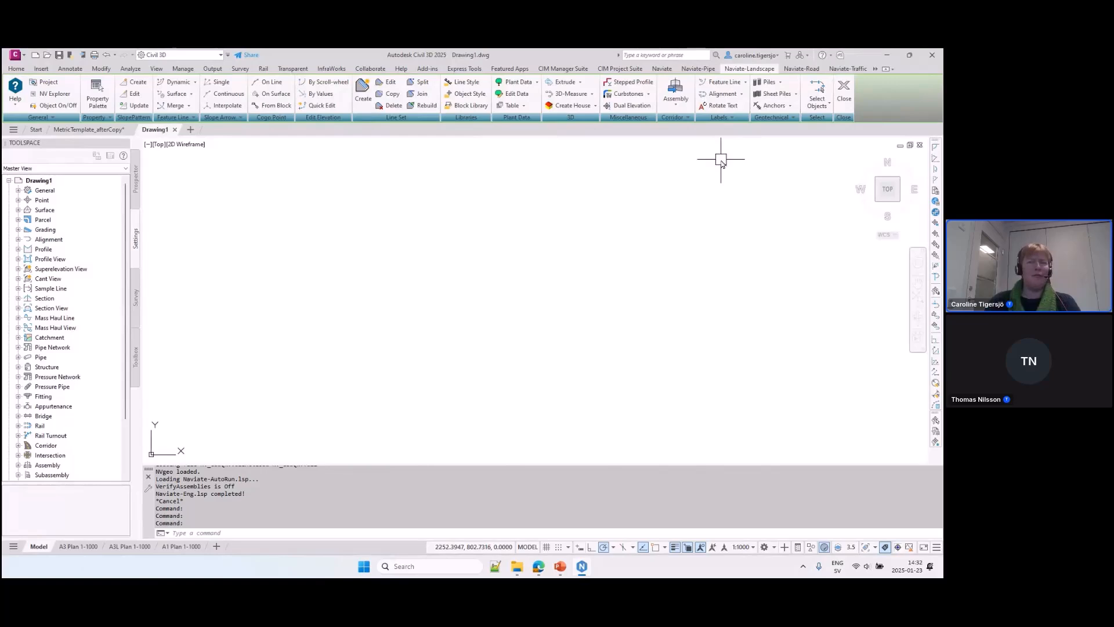
pyautogui.click(701, 69)
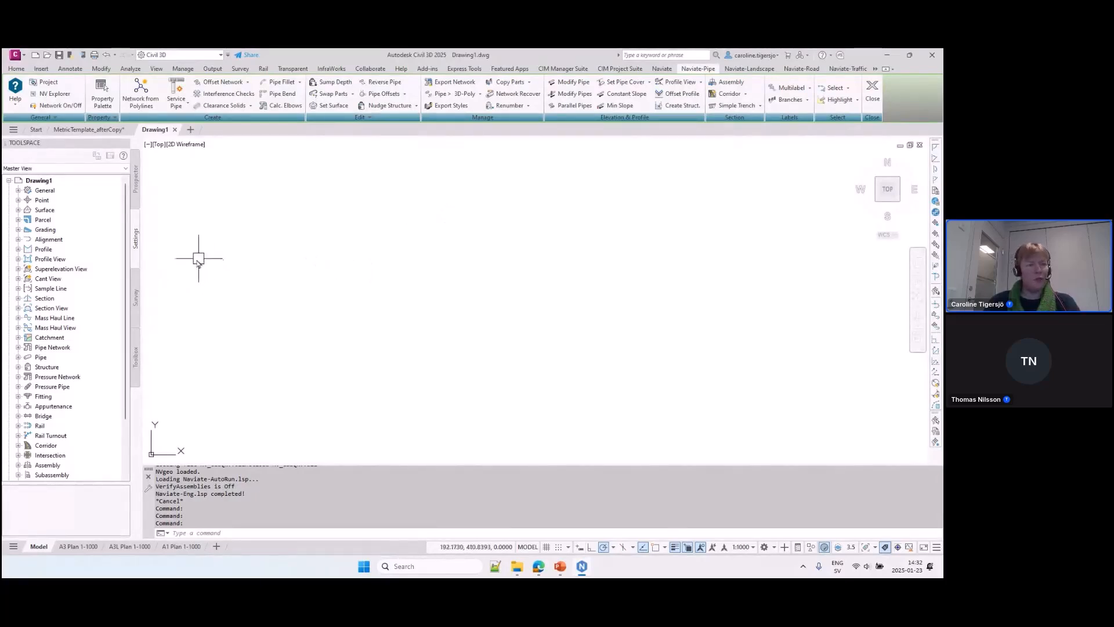
# Examine the pipe families in the new drawing's Dagvatten parts list, including Uponor Weholite PE-rör, and leave it without saving.
pyautogui.click(18, 348)
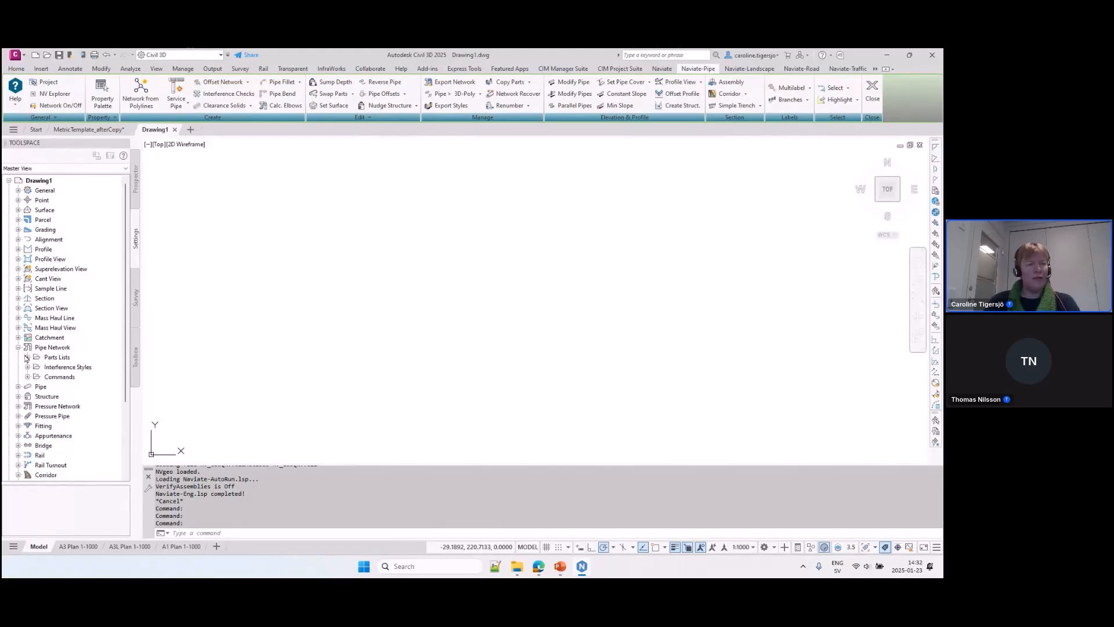
pyautogui.click(26, 357)
pyautogui.doubleClick(70, 378)
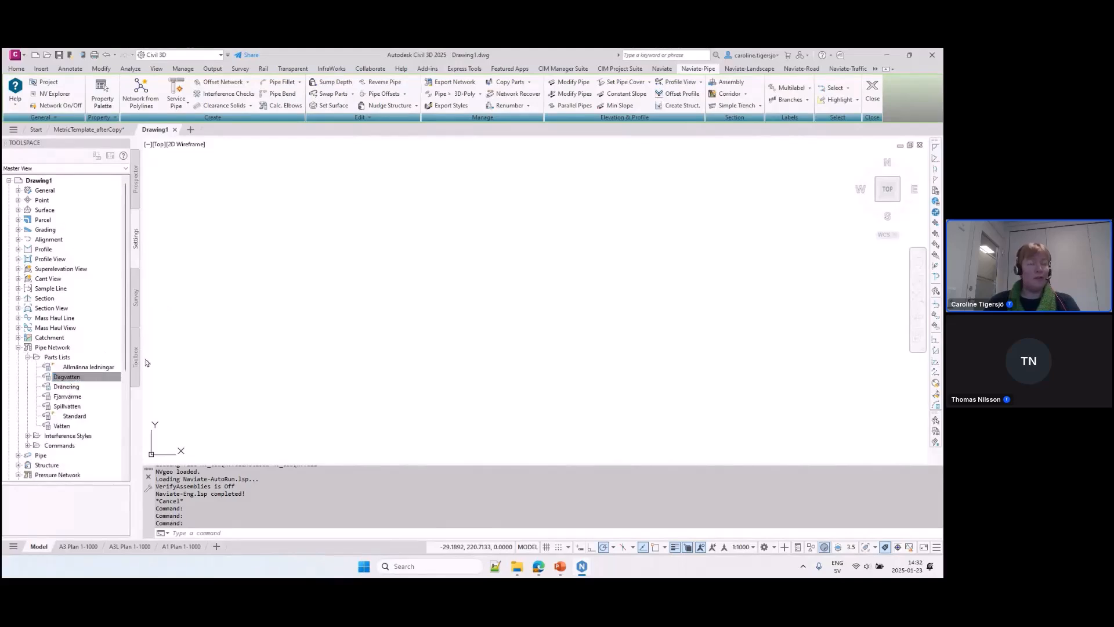
pyautogui.click(104, 137)
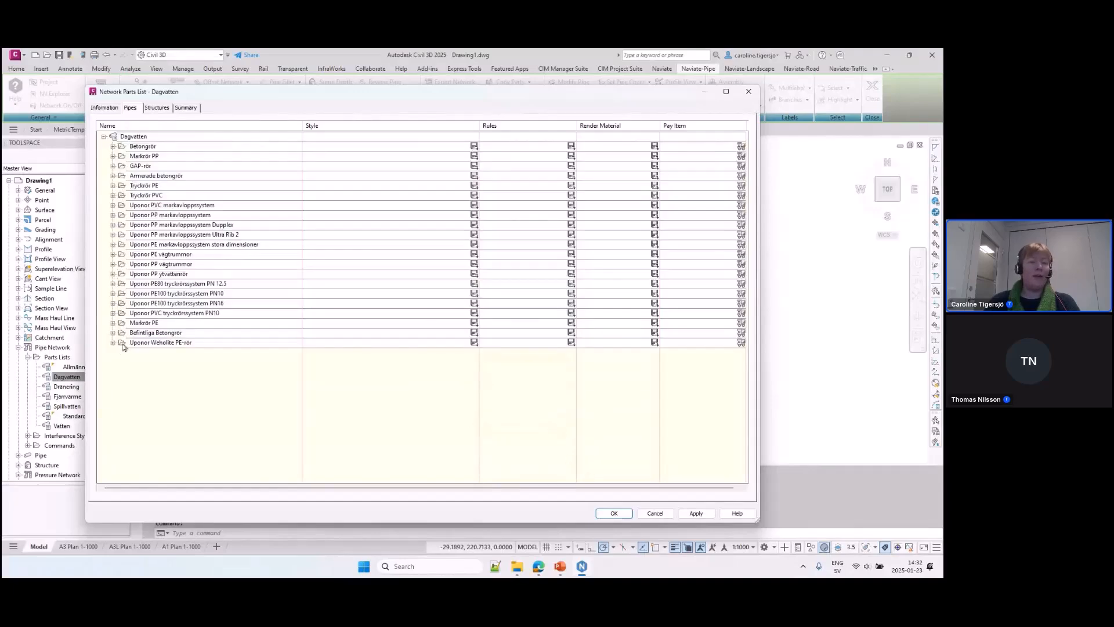
pyautogui.click(148, 345)
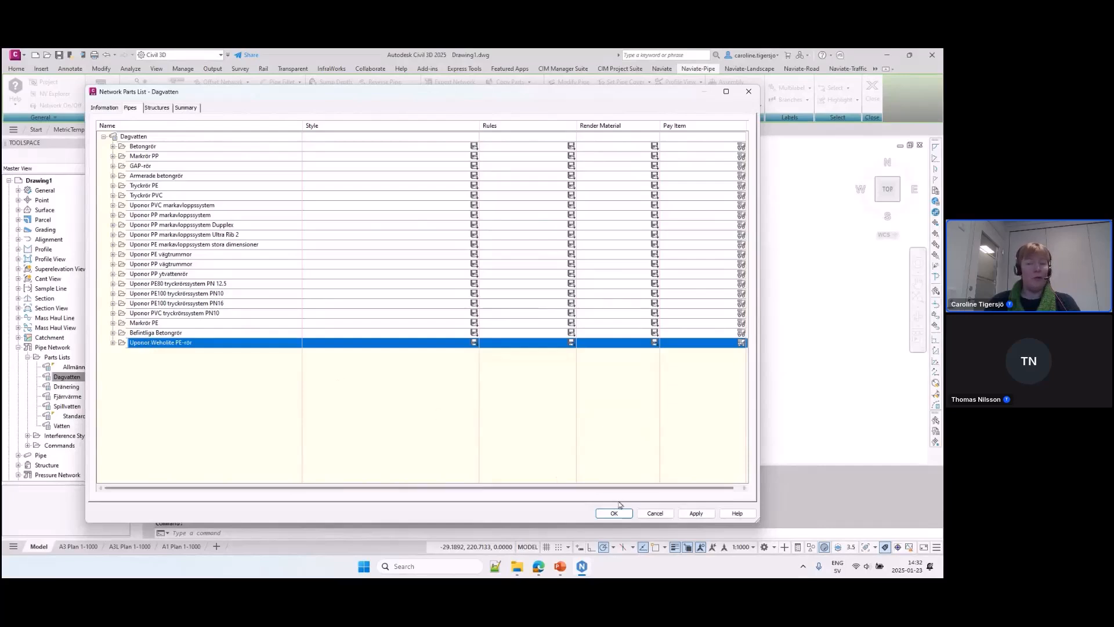
pyautogui.click(655, 513)
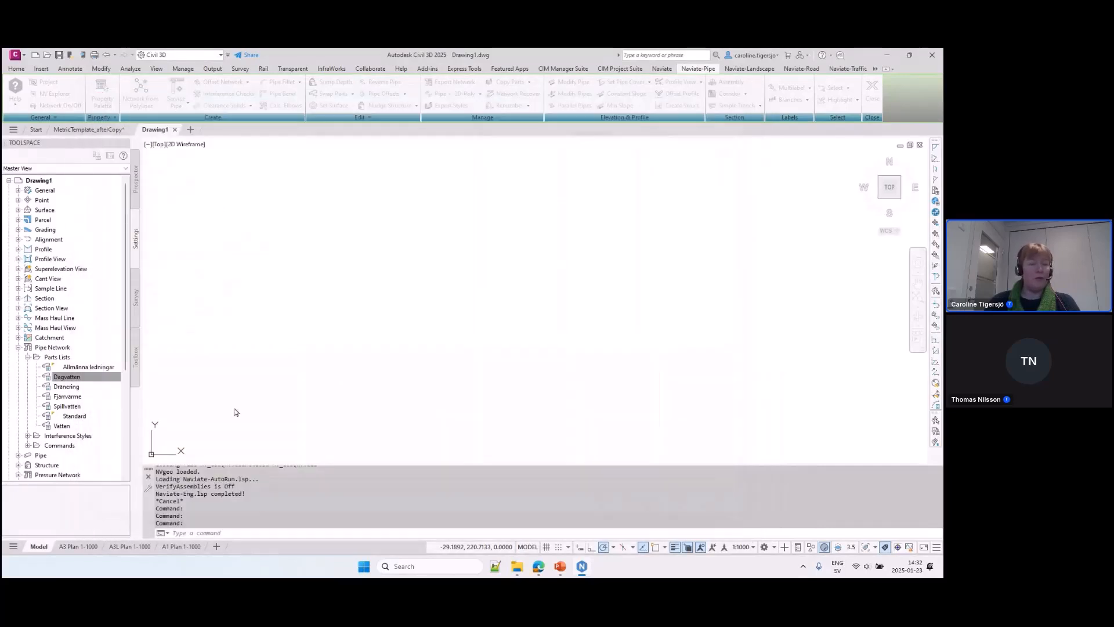
# Examine the Vatten parts list's pipe families, highlight both Tubman ZM Universal families, SSAB-Stålrör and Gustavsberg VRS, and leave without saving.
pyautogui.doubleClick(63, 425)
pyautogui.click(104, 137)
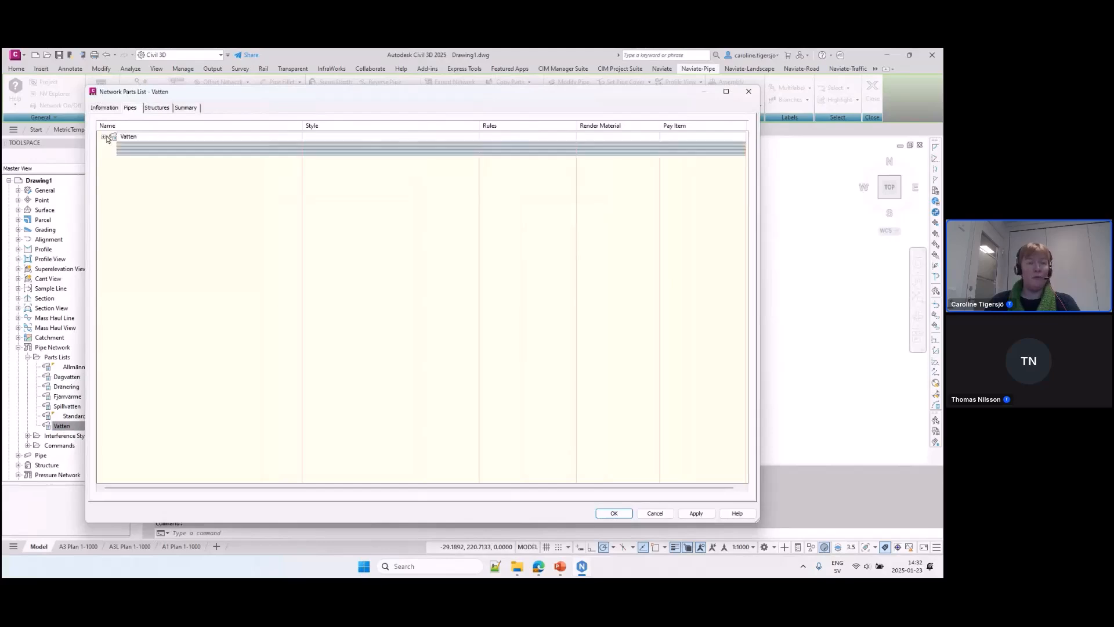
pyautogui.click(174, 255)
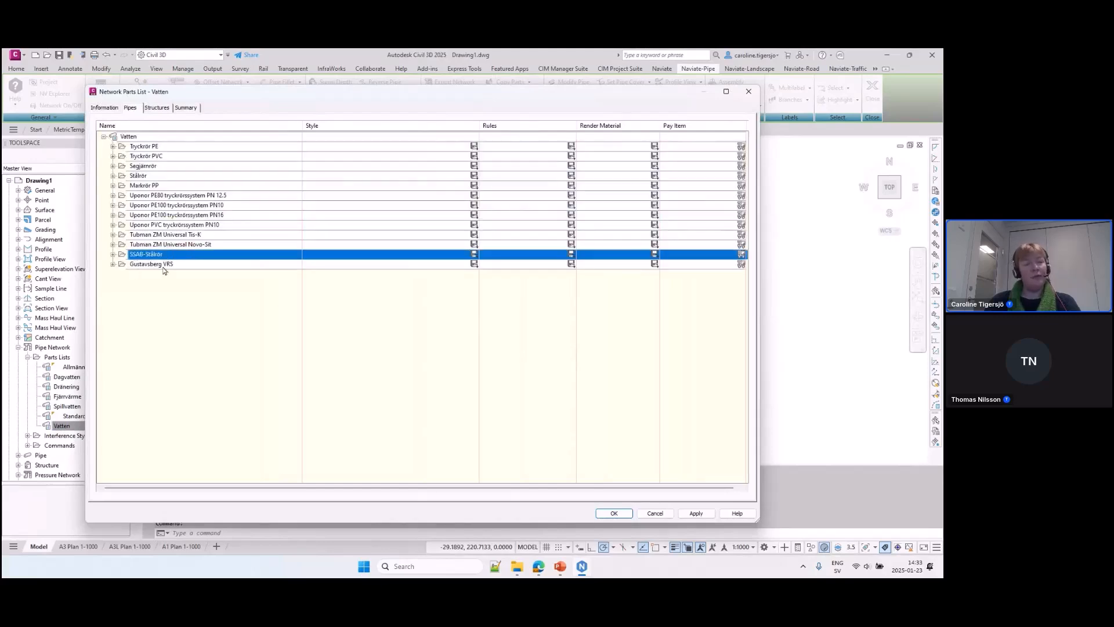
pyautogui.click(187, 266)
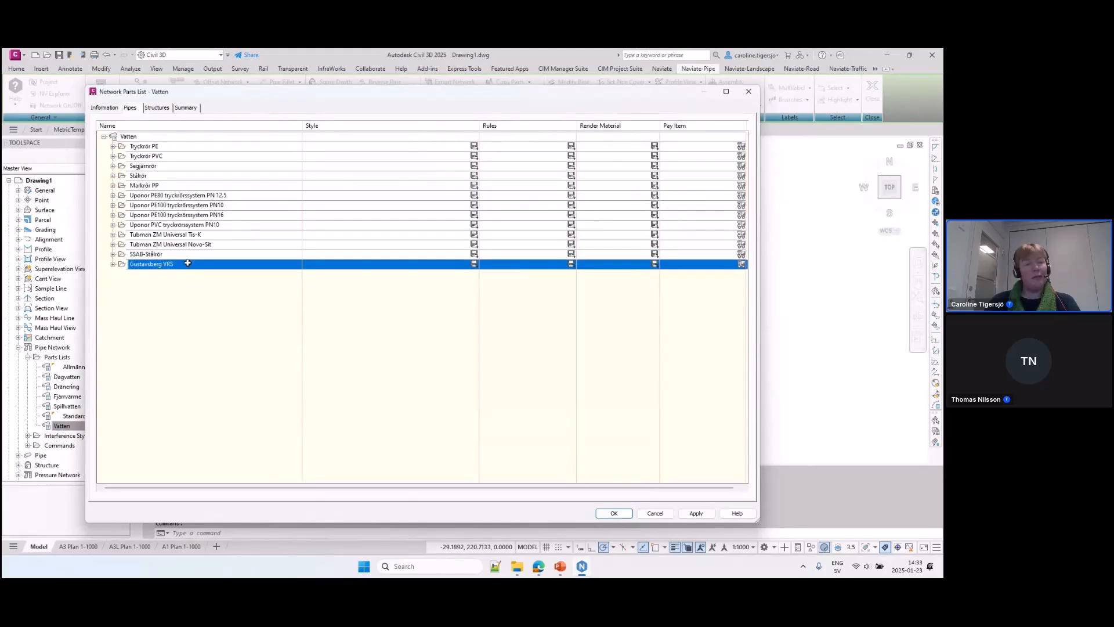
pyautogui.click(227, 233)
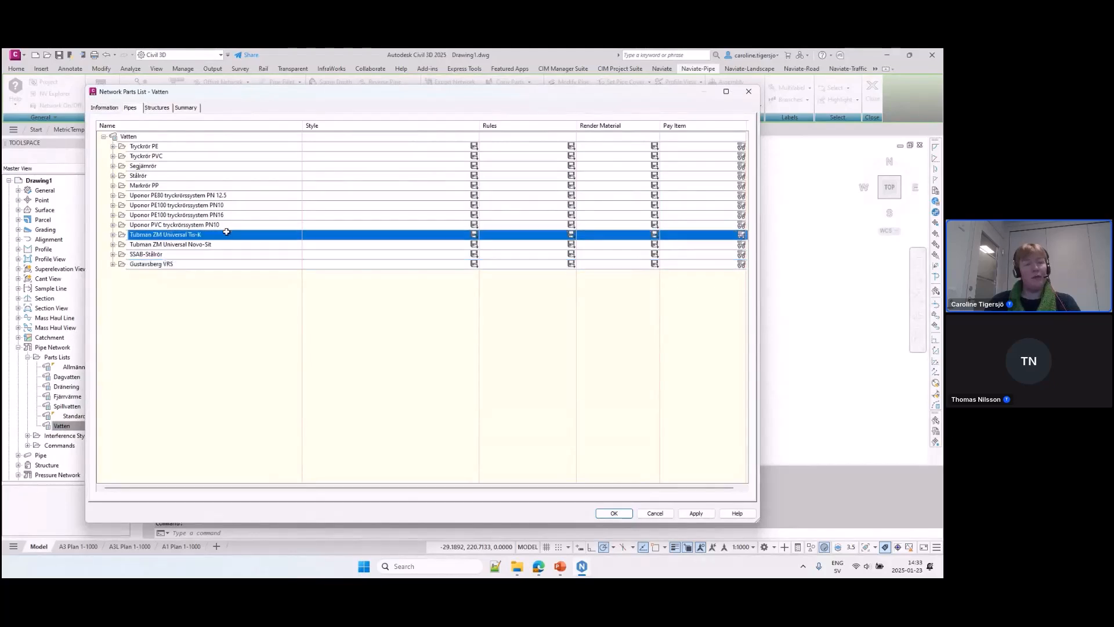
pyautogui.keyDown('ctrl'); pyautogui.click(224, 265); pyautogui.keyUp('ctrl')
pyautogui.keyDown('ctrl'); pyautogui.click(225, 255); pyautogui.keyUp('ctrl')
pyautogui.keyDown('ctrl'); pyautogui.click(229, 244); pyautogui.keyUp('ctrl')
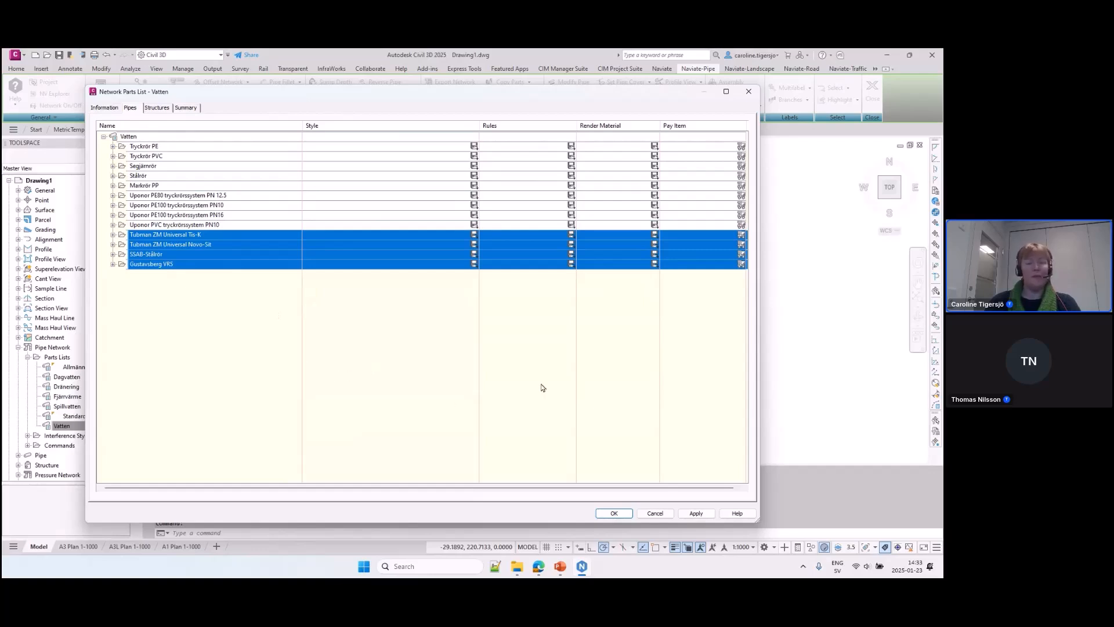
pyautogui.click(655, 514)
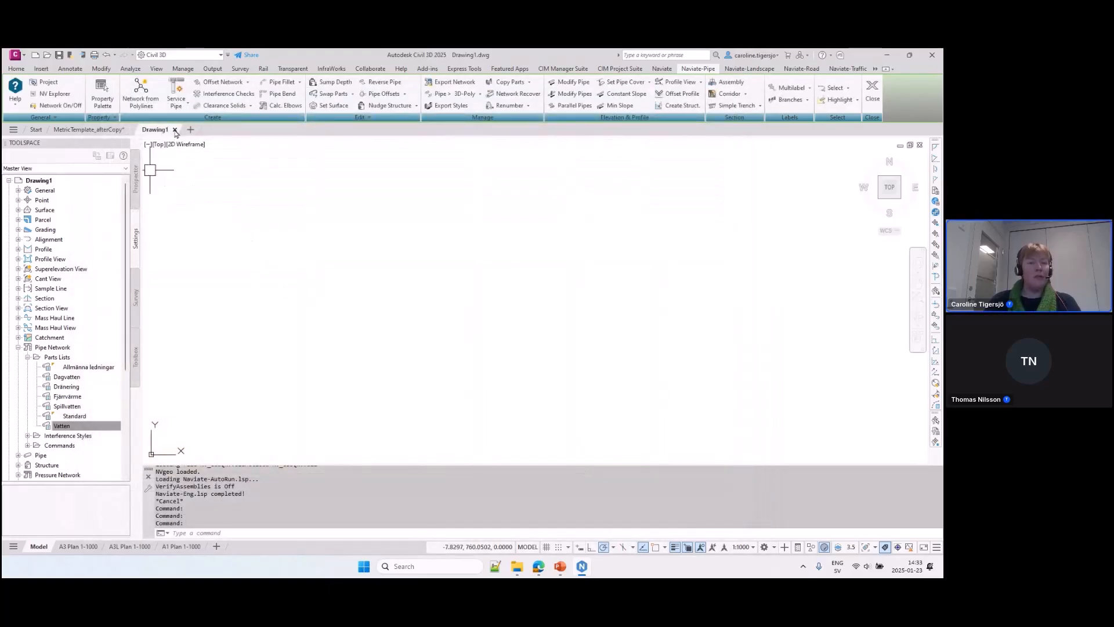
pyautogui.moveTo(176, 133)
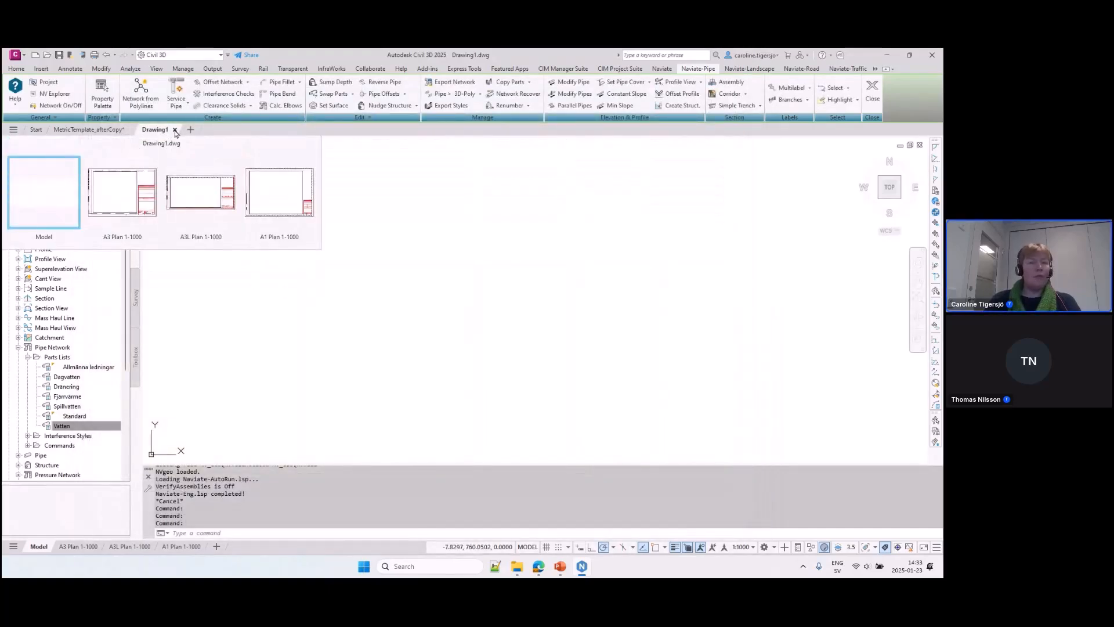
# Close the current template drawing, create a new drawing from acadiso.dwt and turn off its grid.
pyautogui.click(175, 130)
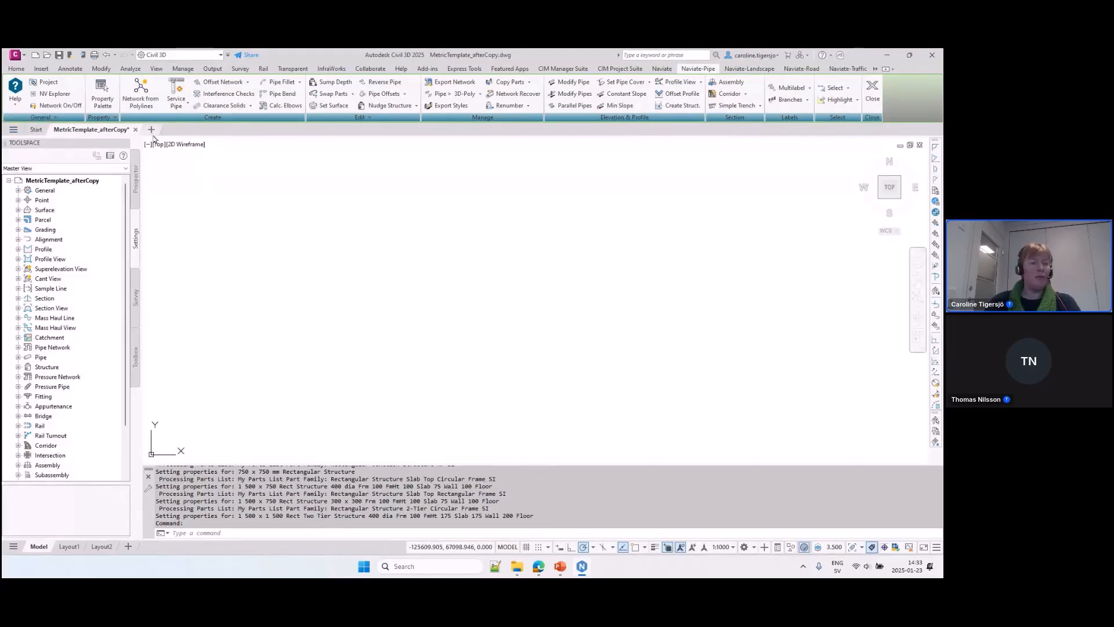
pyautogui.click(36, 129)
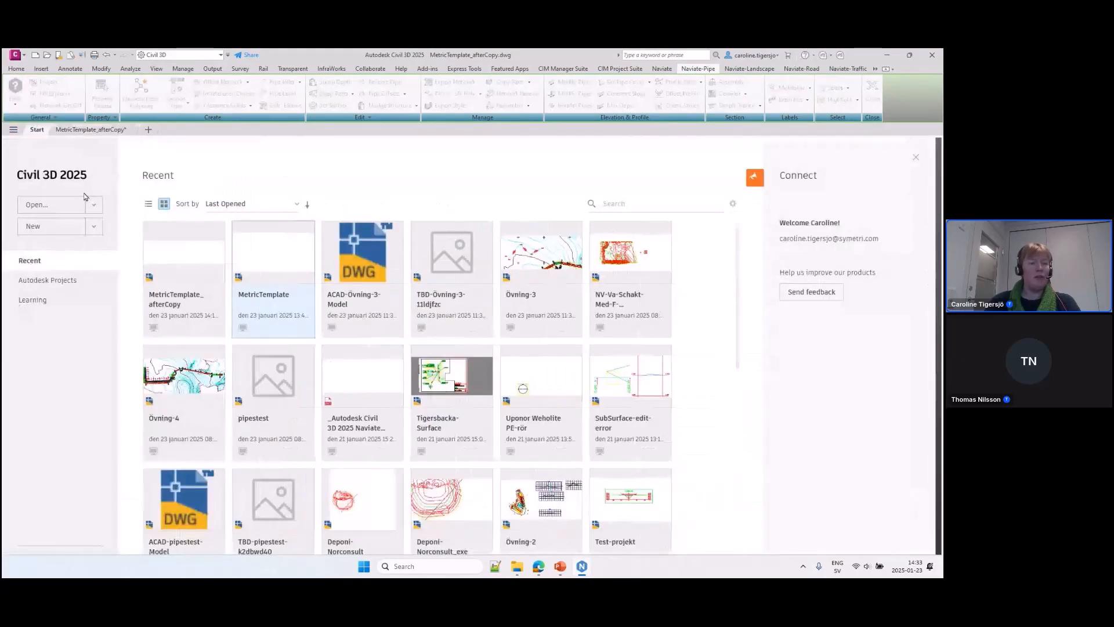
pyautogui.click(94, 227)
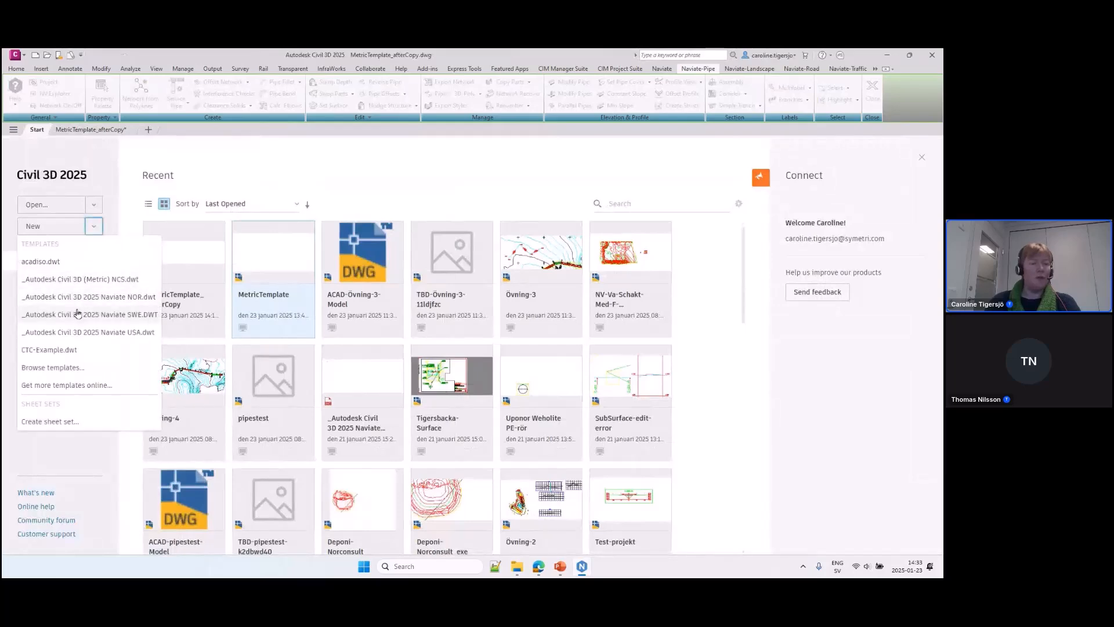
pyautogui.click(75, 261)
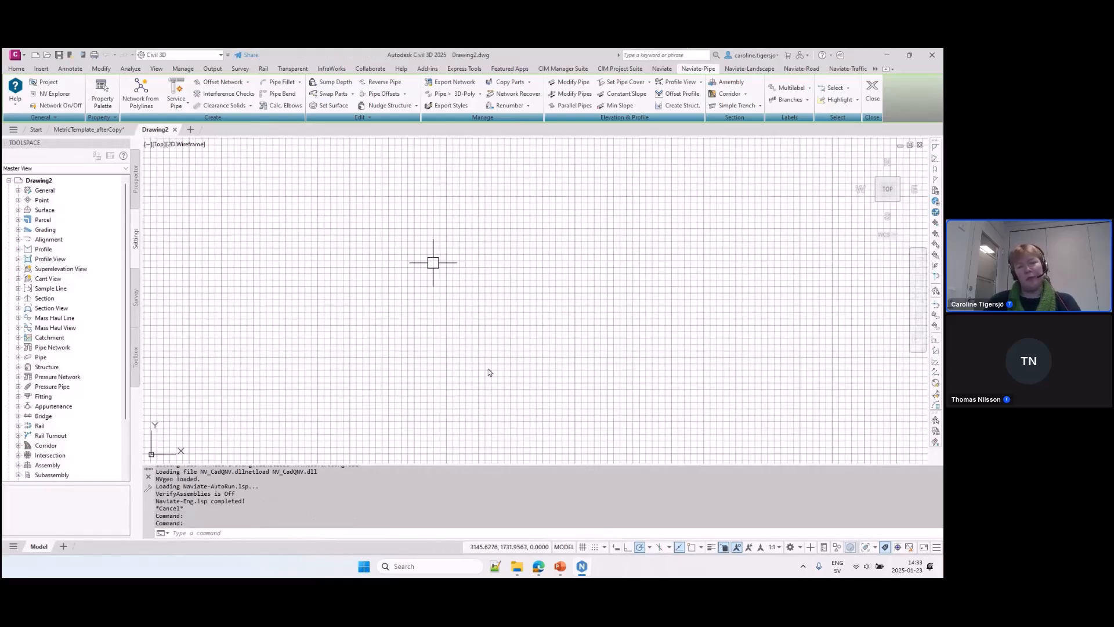
pyautogui.click(583, 546)
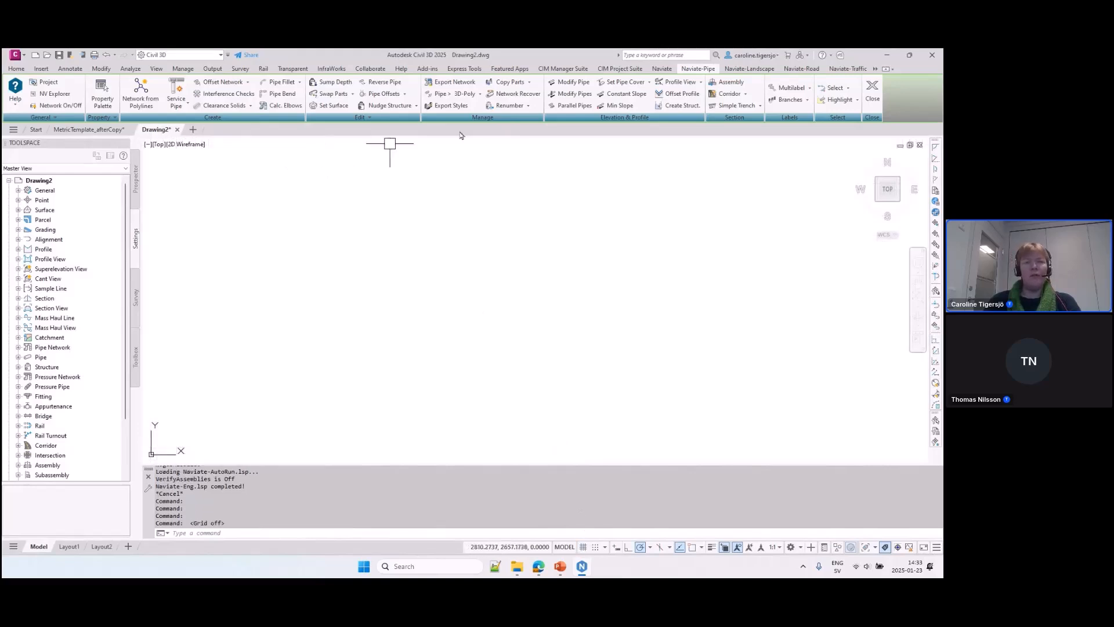
# Open the Layer Properties Manager, reduce its height and move it up clear of the command line.
pyautogui.click(662, 68)
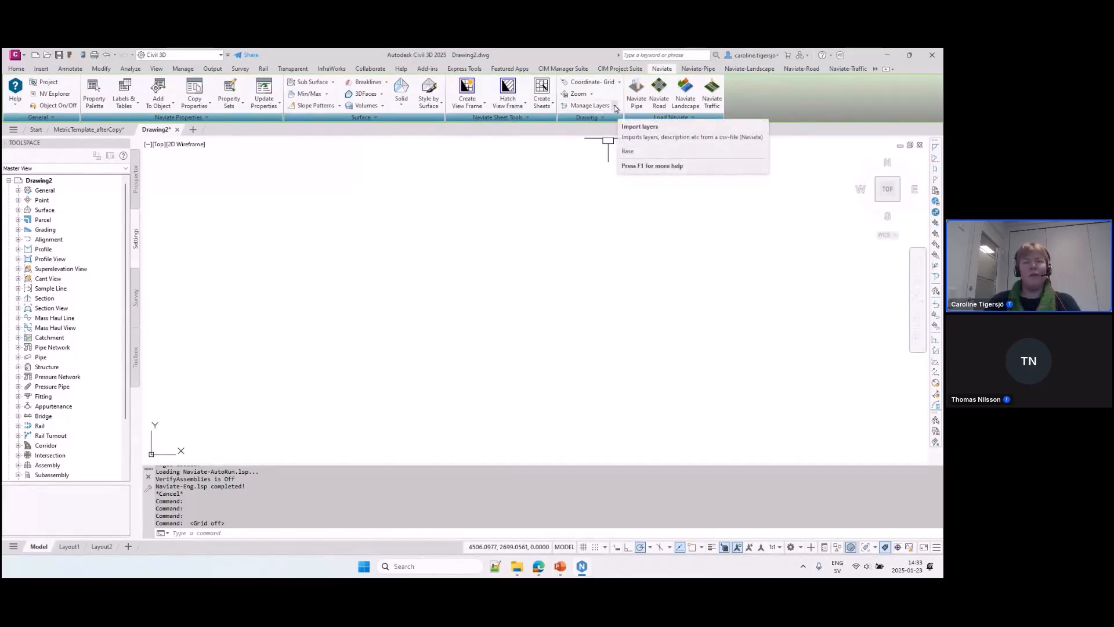
pyautogui.click(16, 69)
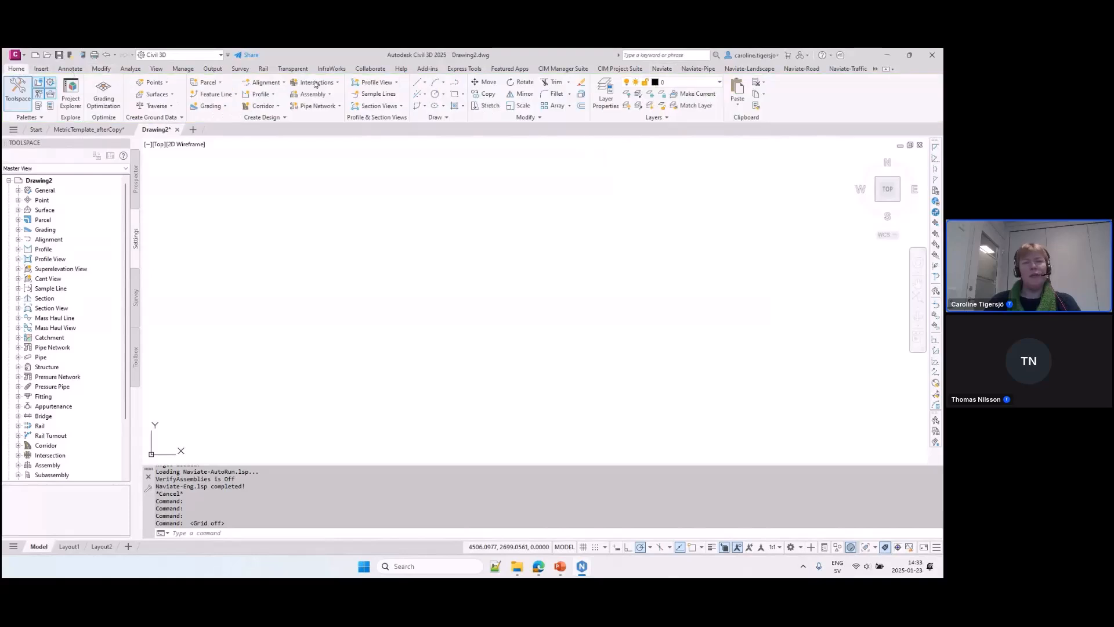
pyautogui.click(604, 96)
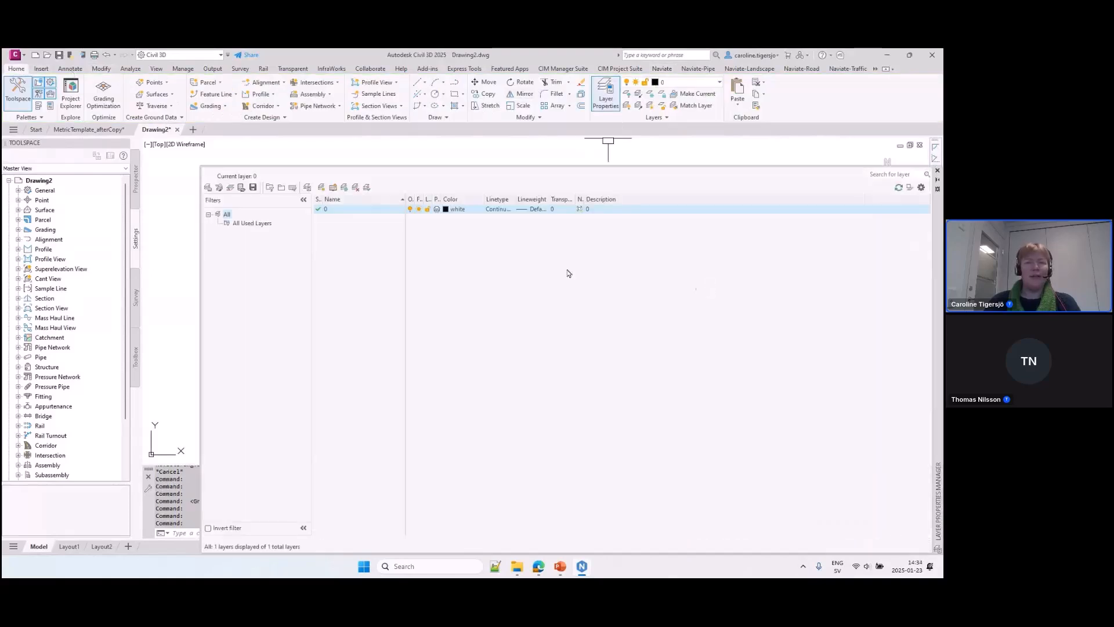
pyautogui.moveTo(416, 166); pyautogui.dragTo(400, 308)
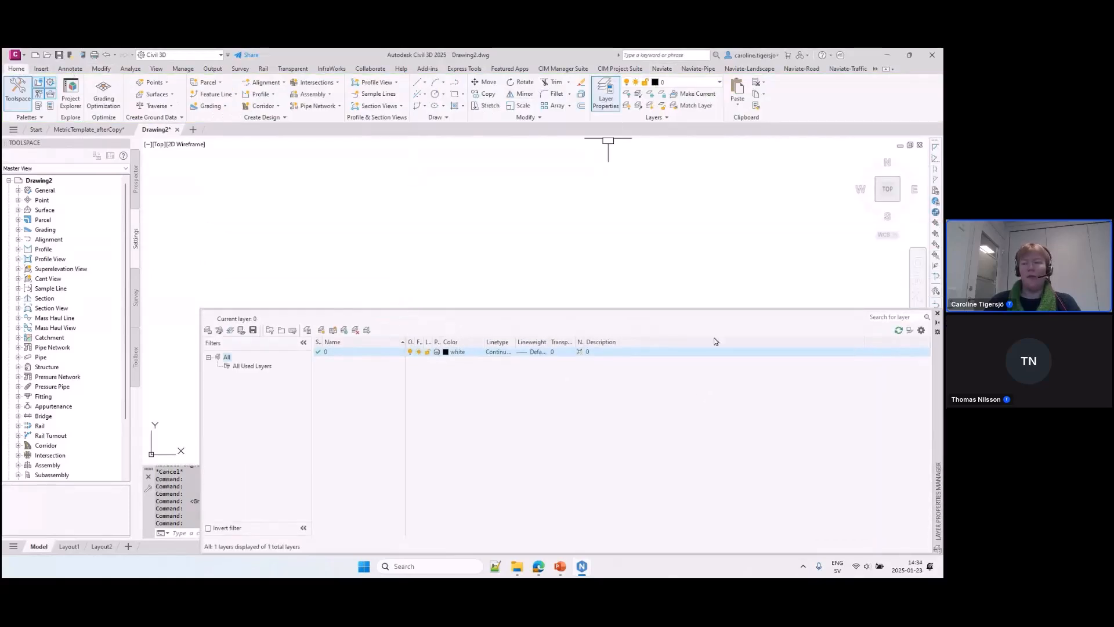
pyautogui.moveTo(938, 386); pyautogui.dragTo(932, 252)
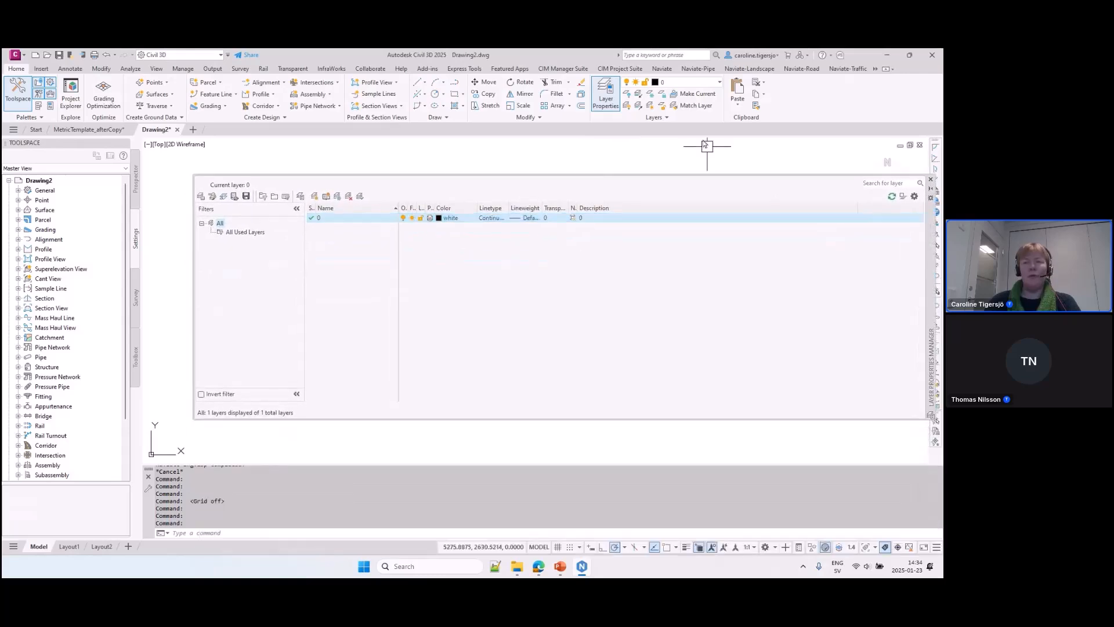
# Start the Naviate layer import and examine NVLayerImportDesc-Pipes-ClearText.csv in Notepad++, closing the file and returning to the file selection.
pyautogui.click(701, 71)
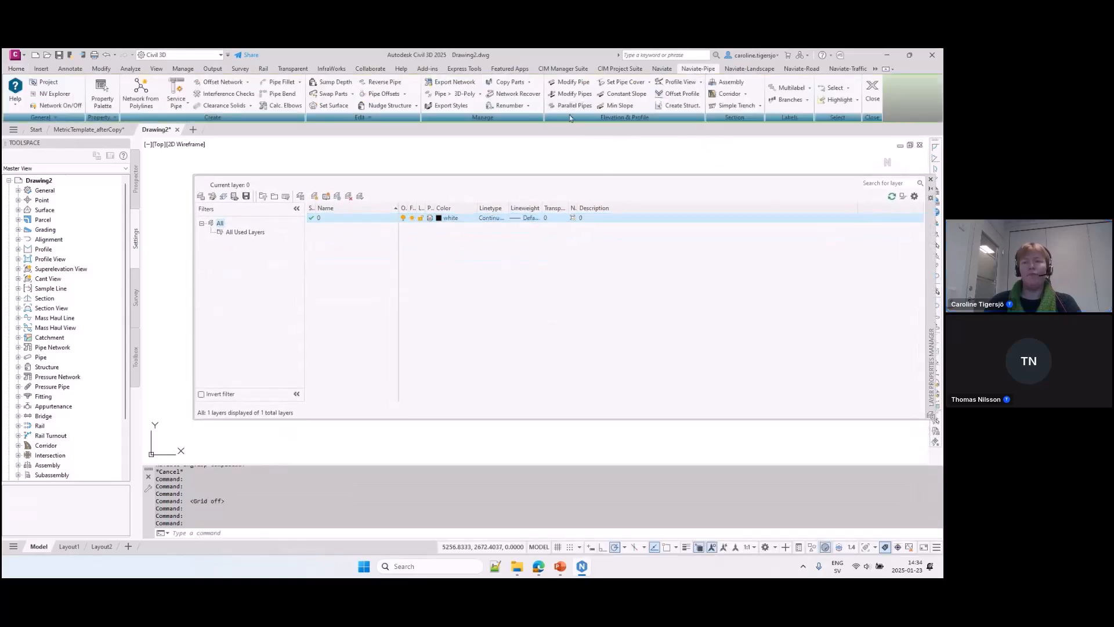
pyautogui.click(660, 69)
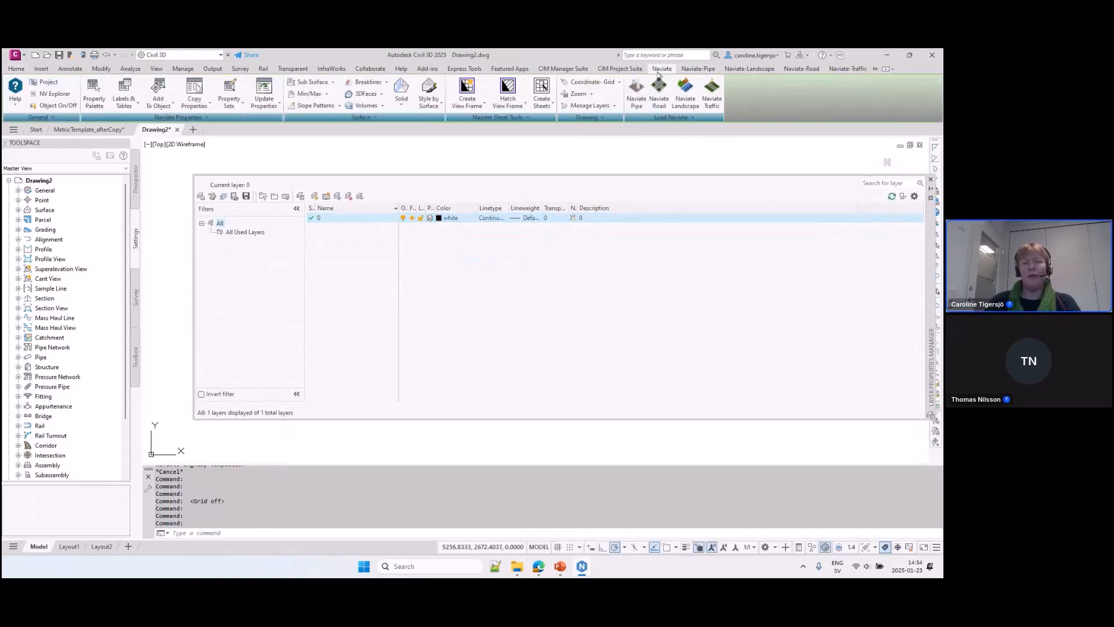
pyautogui.click(614, 106)
pyautogui.click(610, 126)
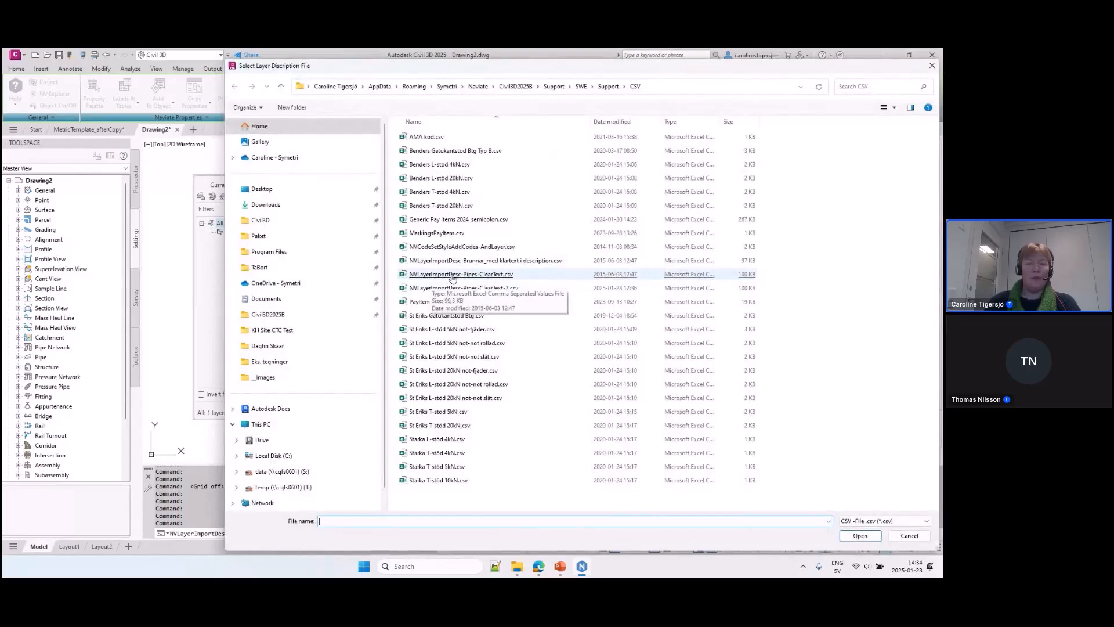
pyautogui.rightClick(453, 277)
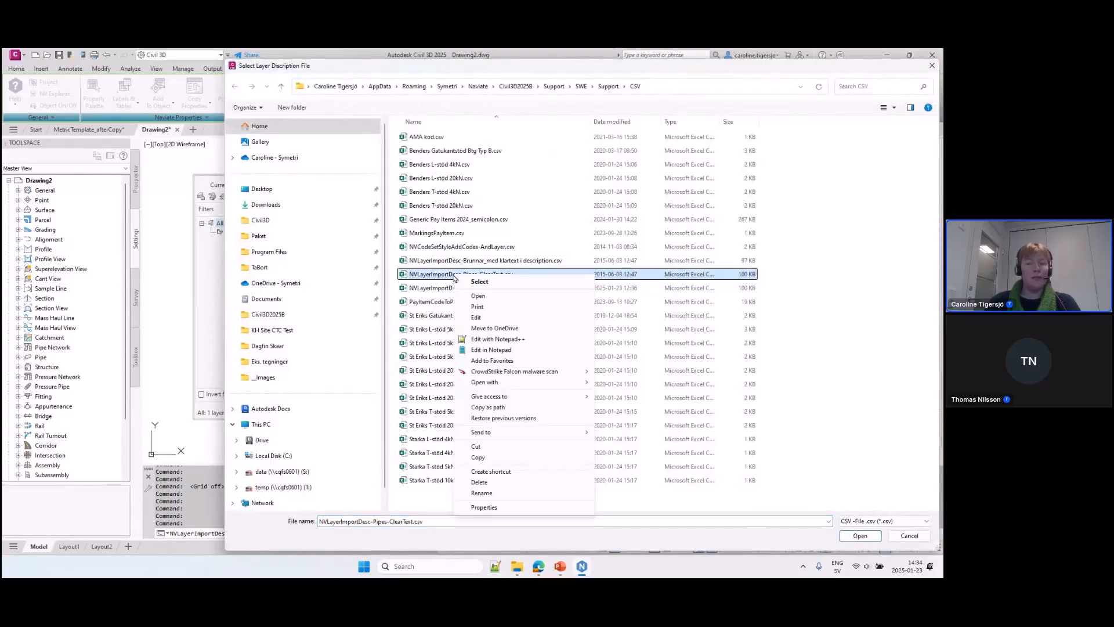
pyautogui.click(518, 341)
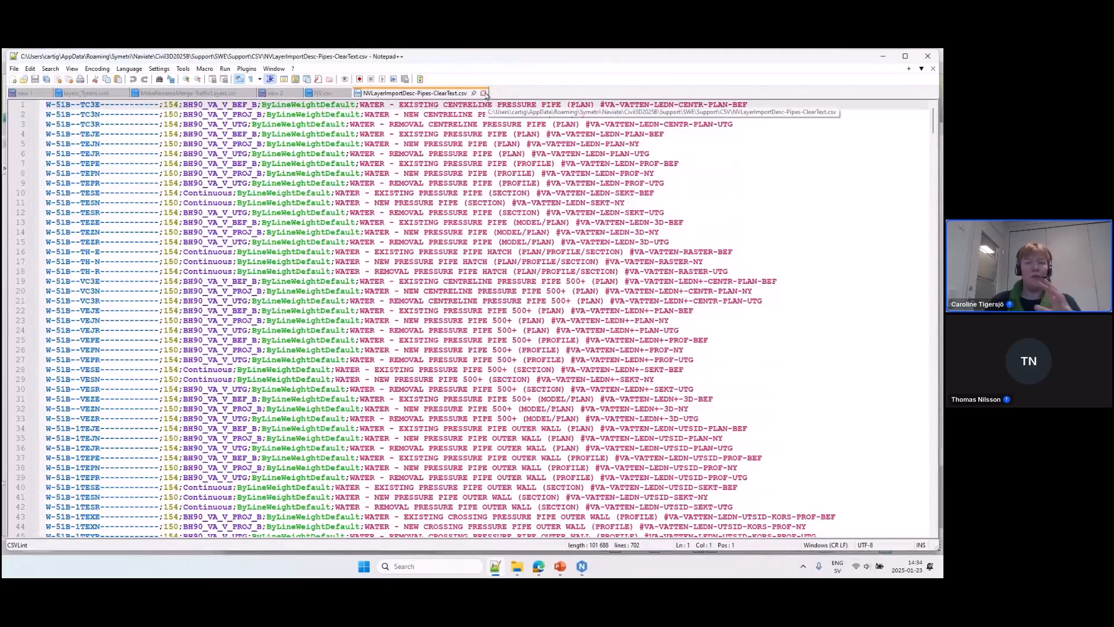
pyautogui.click(483, 93)
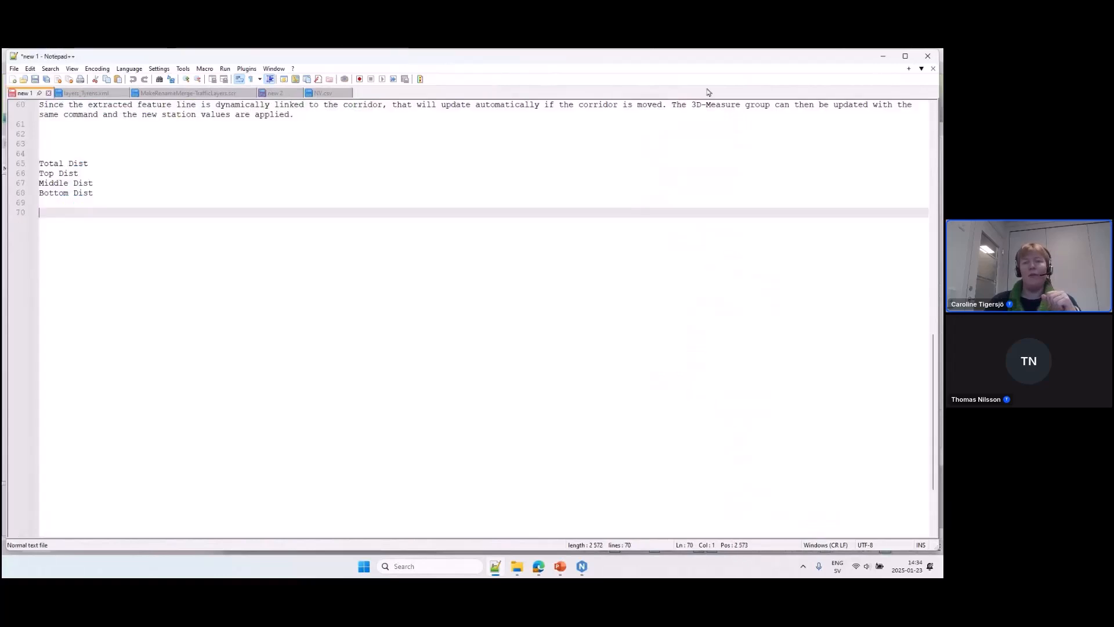
pyautogui.click(883, 56)
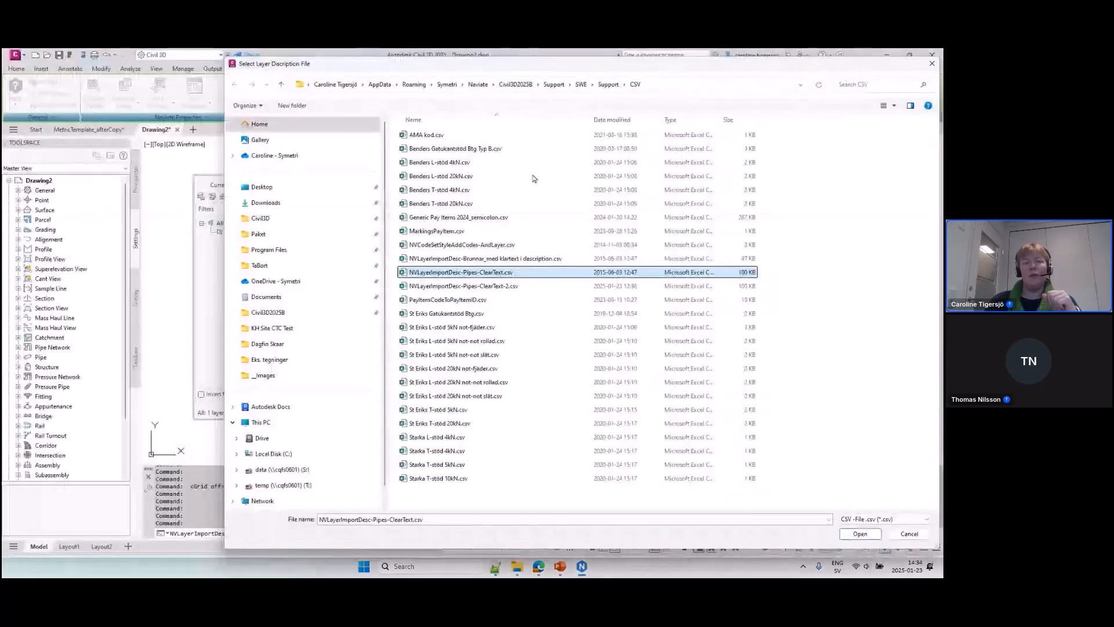
# Import layers from NVLayerImportDesc-Pipes-ClearText.csv with delimiter ;, description column 5 and the first row skipped, and highlight layer W-51B--TC3N.
pyautogui.doubleClick(464, 279)
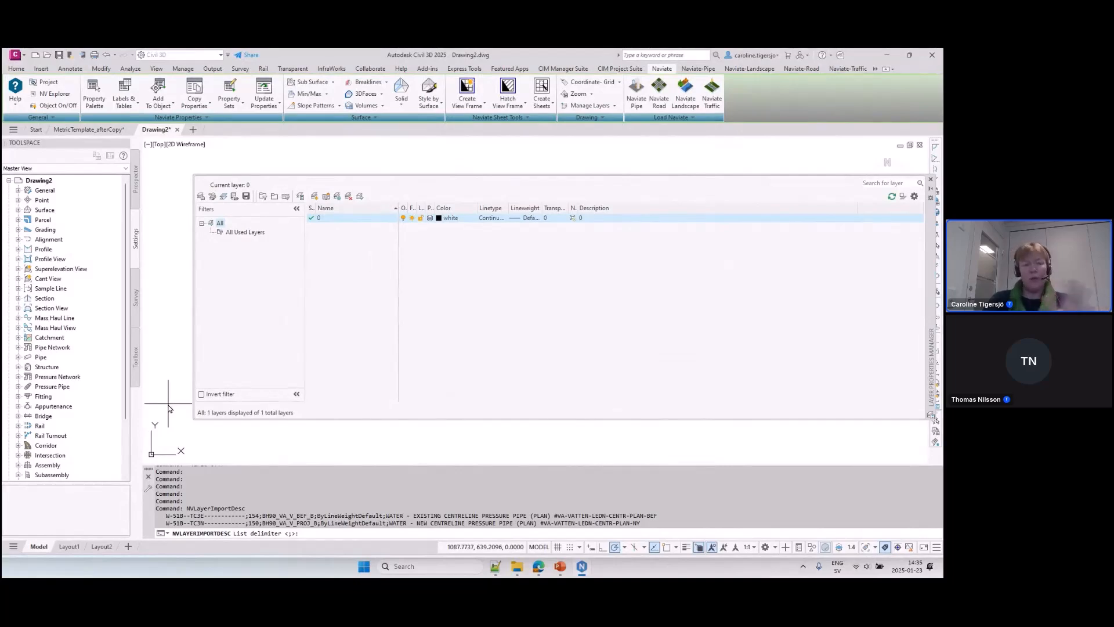
pyautogui.press('Return')
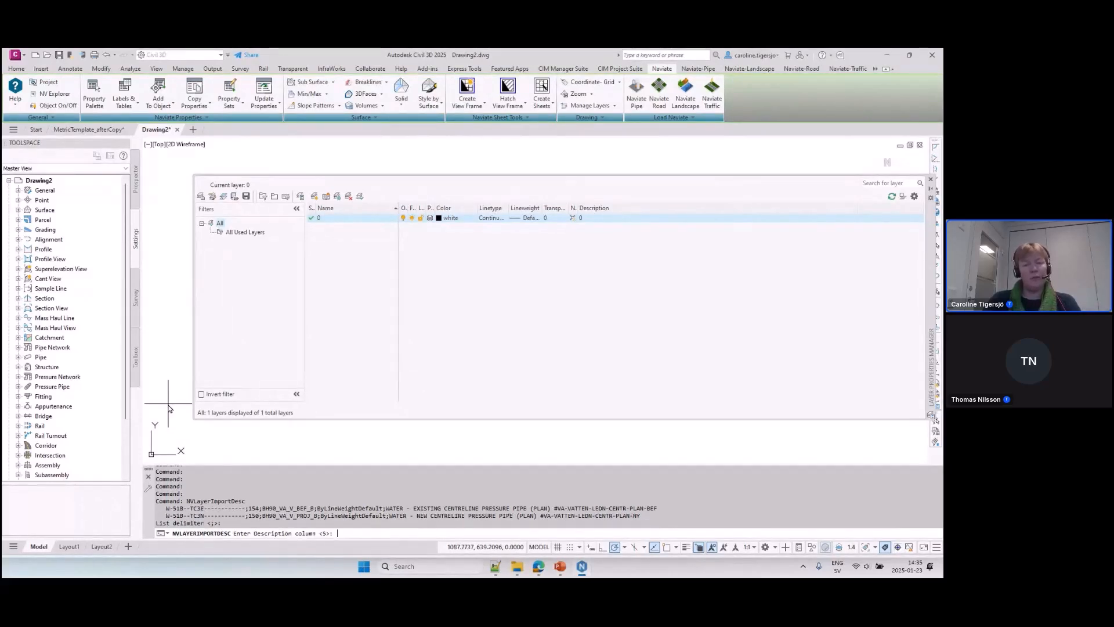
pyautogui.press('Return')
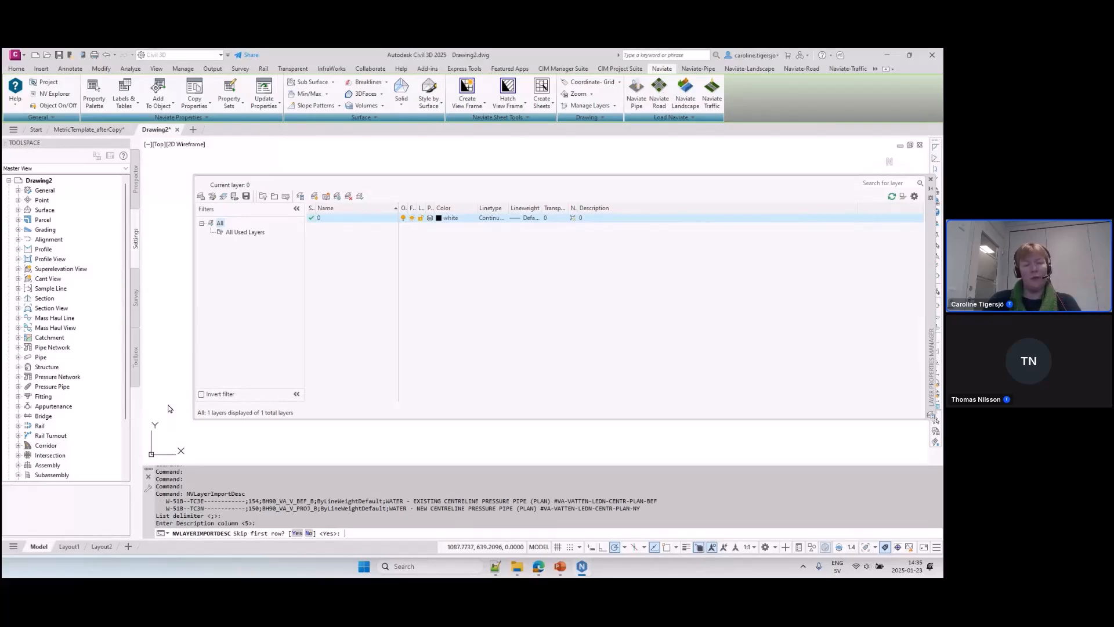
pyautogui.press('Return')
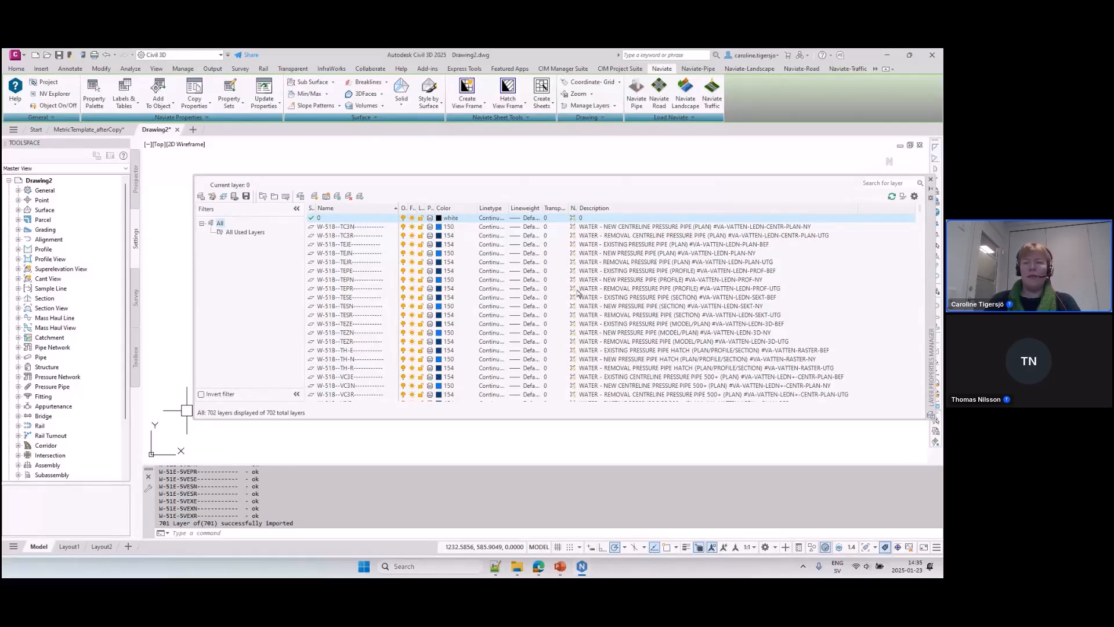
pyautogui.click(726, 227)
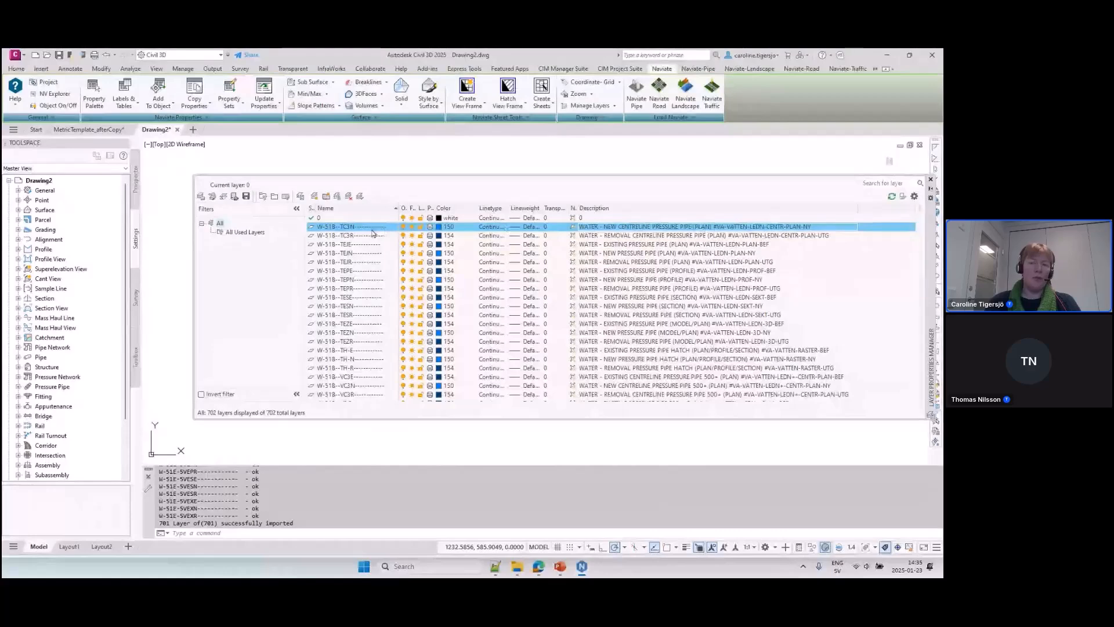
# Rename all layers (*) by swapping names with their descriptions, using # as delimiter character and no end delimiter.
pyautogui.click(615, 106)
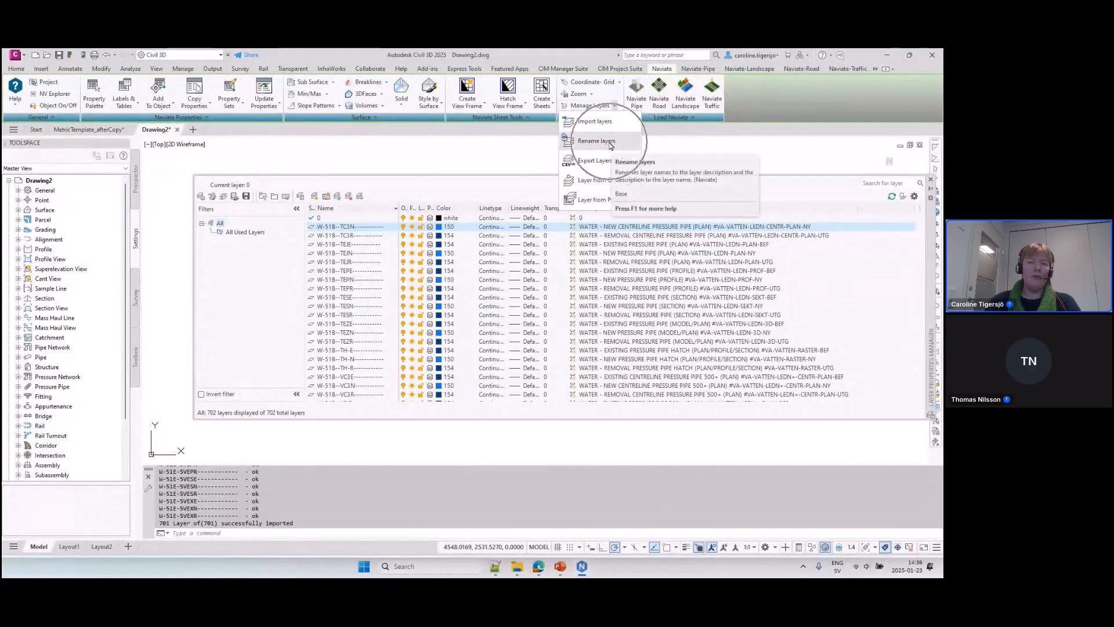
pyautogui.click(610, 144)
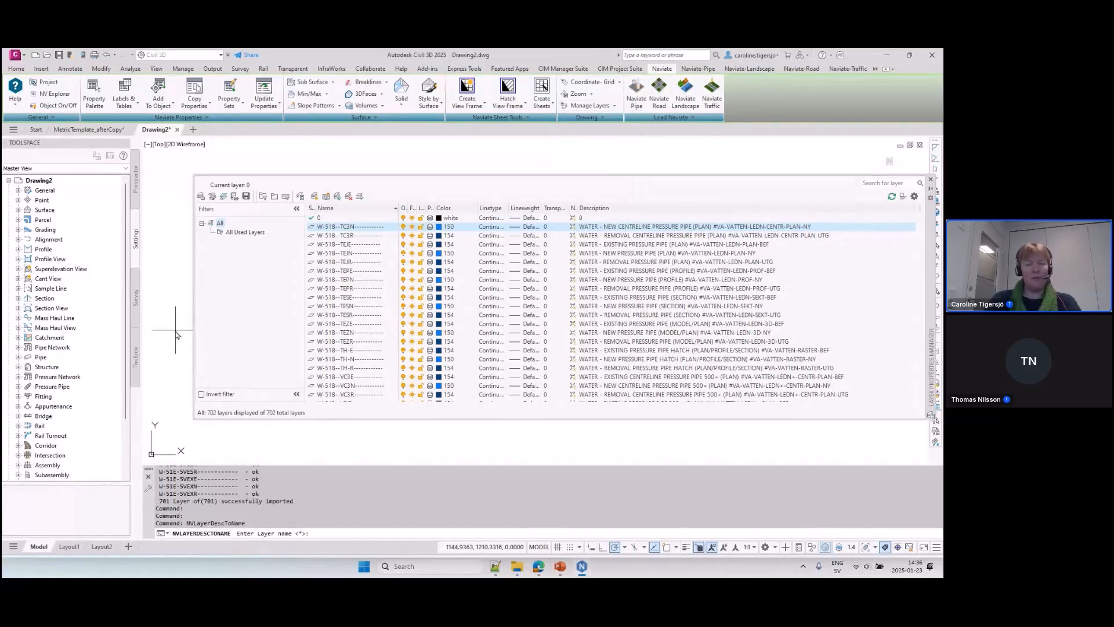
pyautogui.press('Return')
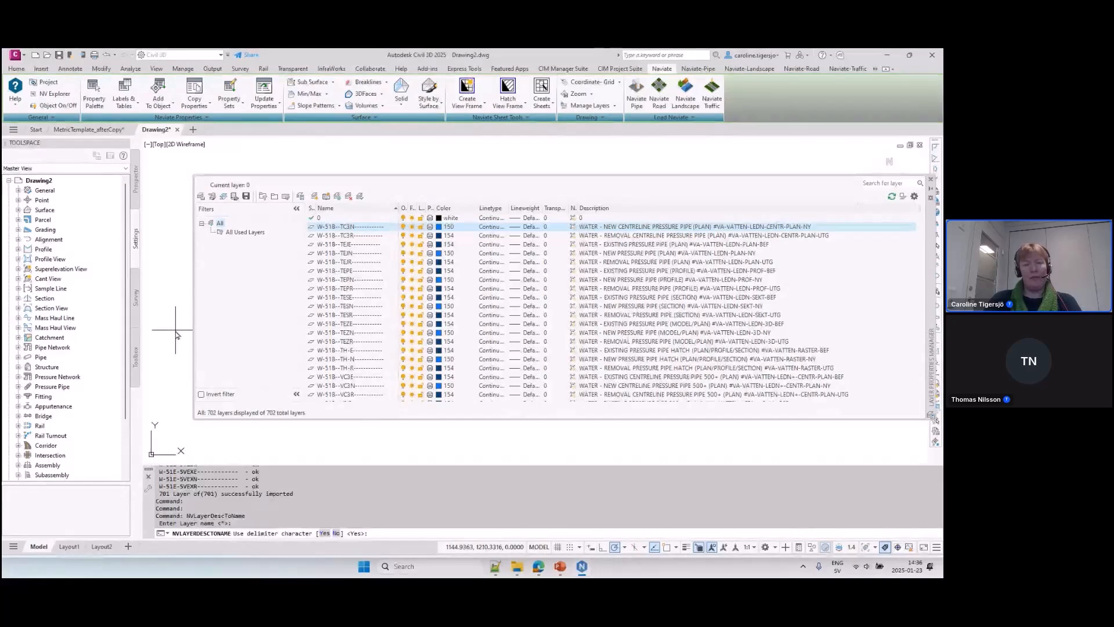
pyautogui.press('Return')
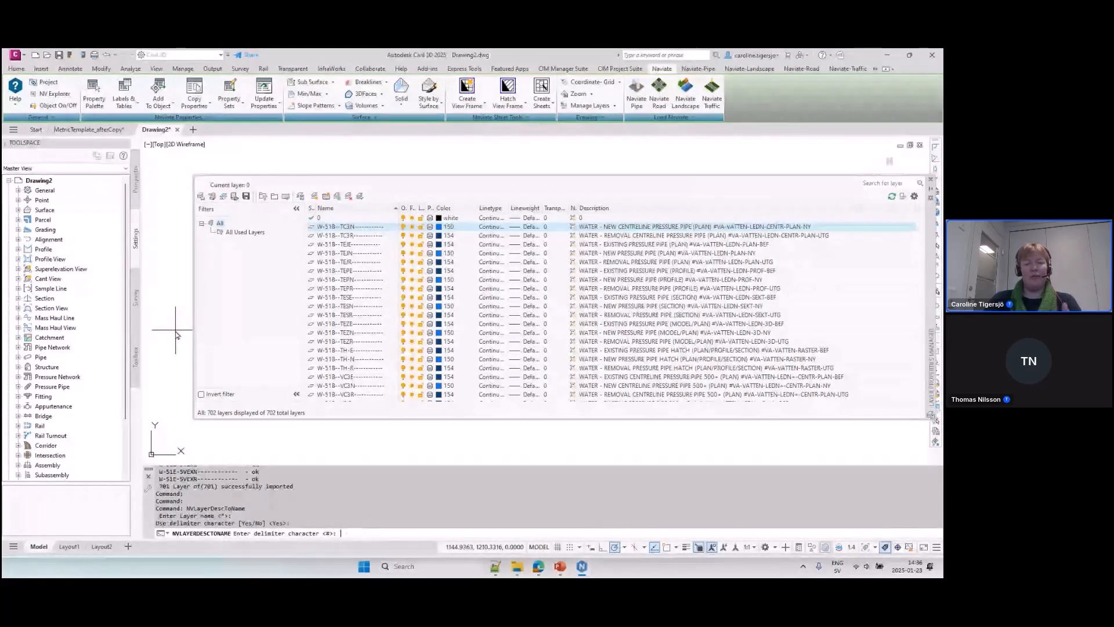
pyautogui.press('Return')
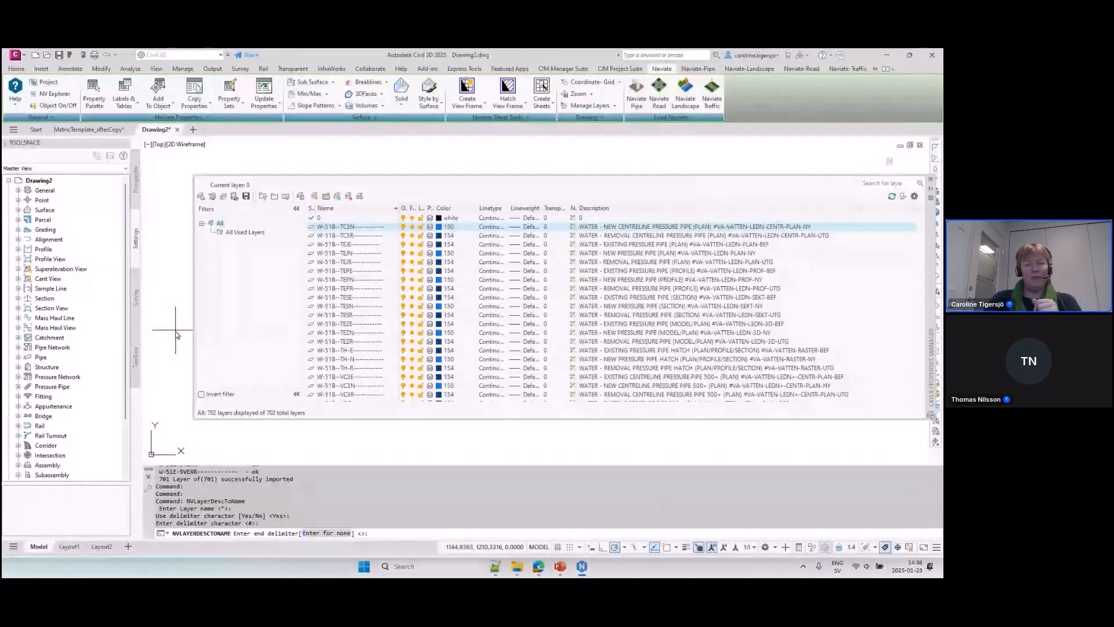
pyautogui.press('Return')
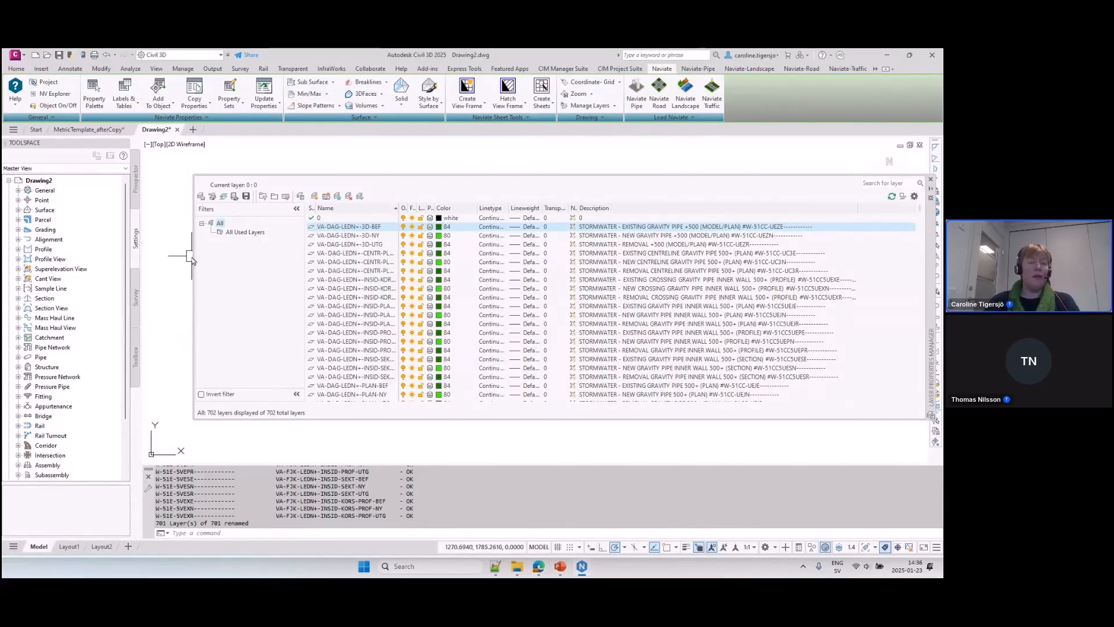
# Narrow the Layer Properties Manager and bring up the Naviate layer management commands.
pyautogui.moveTo(194, 255); pyautogui.dragTo(343, 265)
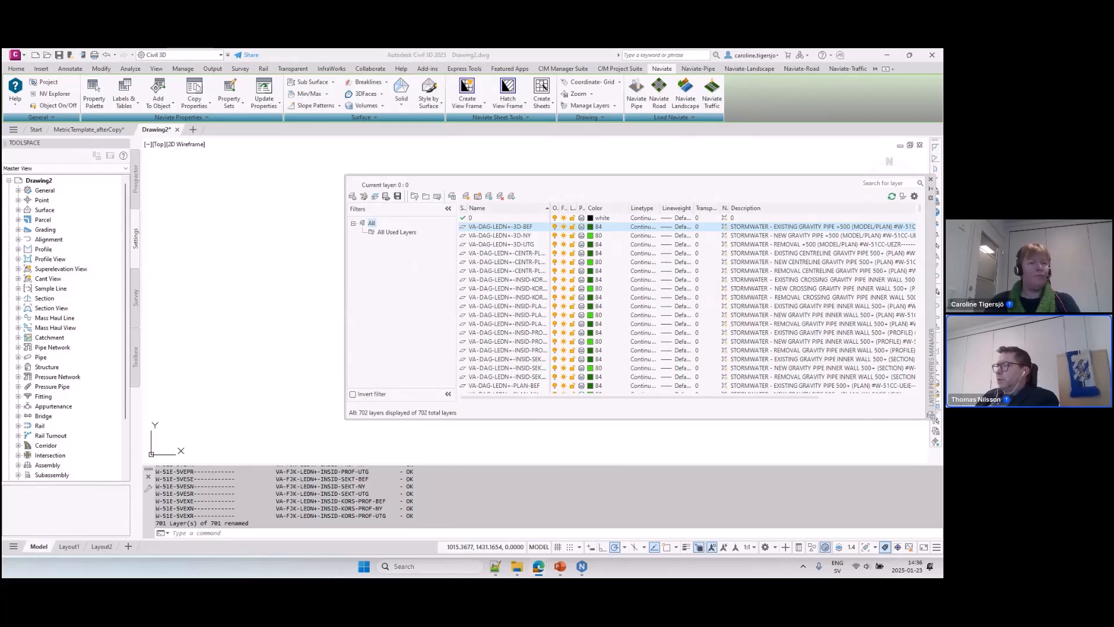
pyautogui.click(615, 105)
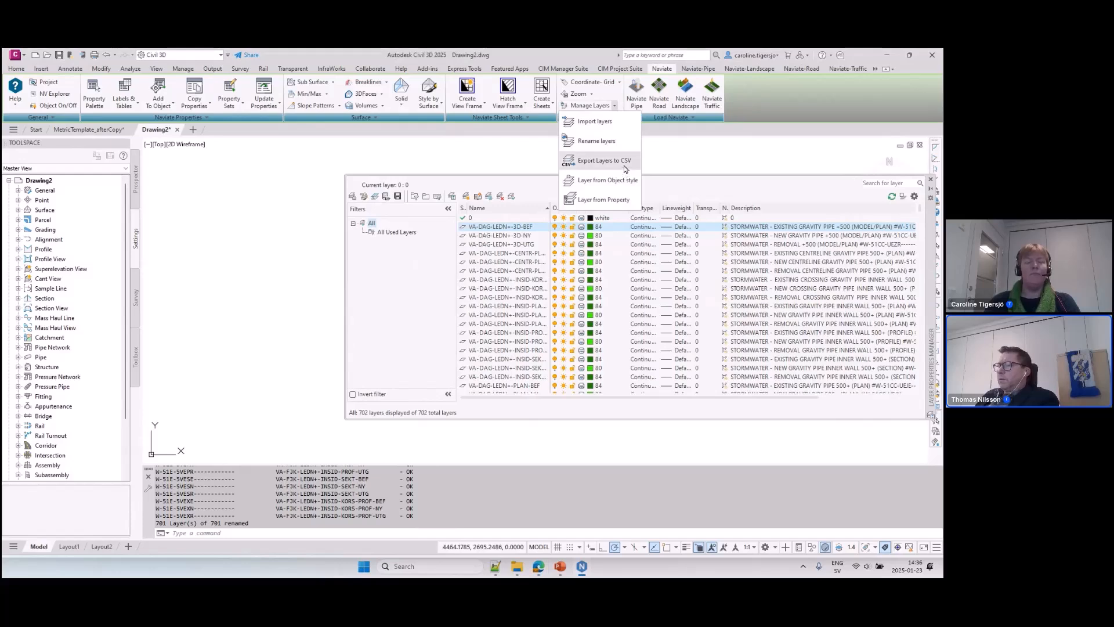